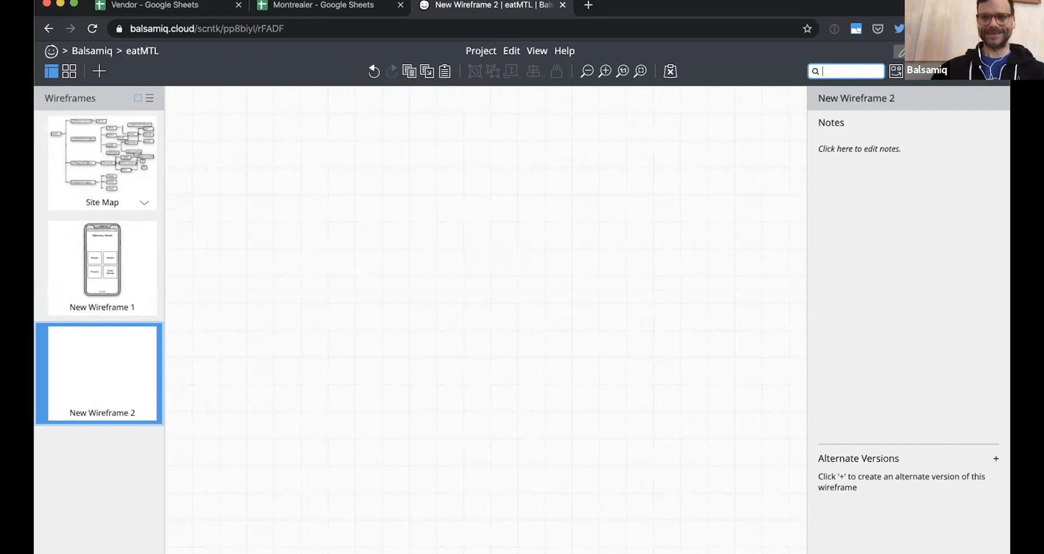
Add an iPhone frame to the empty New Wireframe 2 and consult the Site Map.
key("Return")
left_click(80, 149)
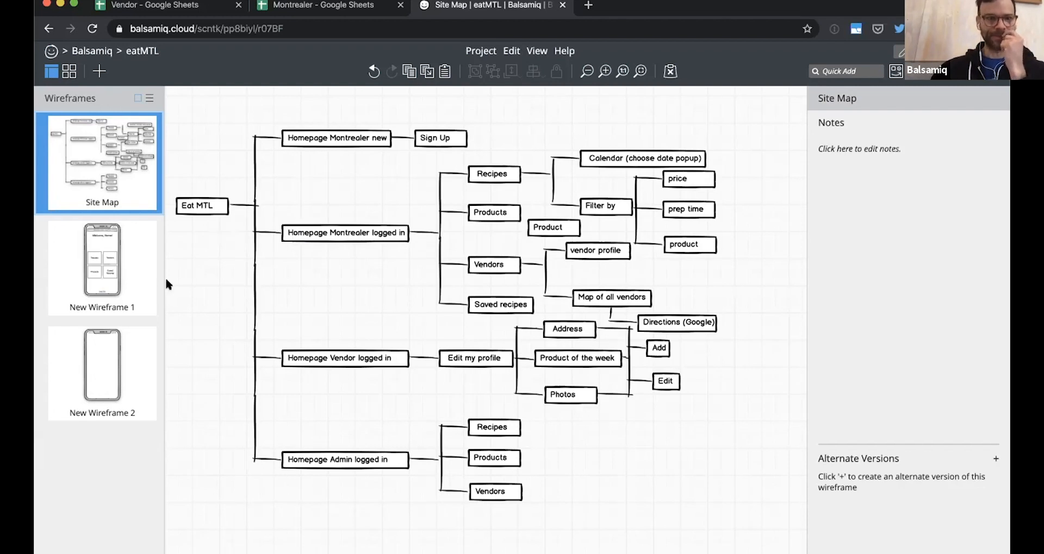
left_click(124, 350)
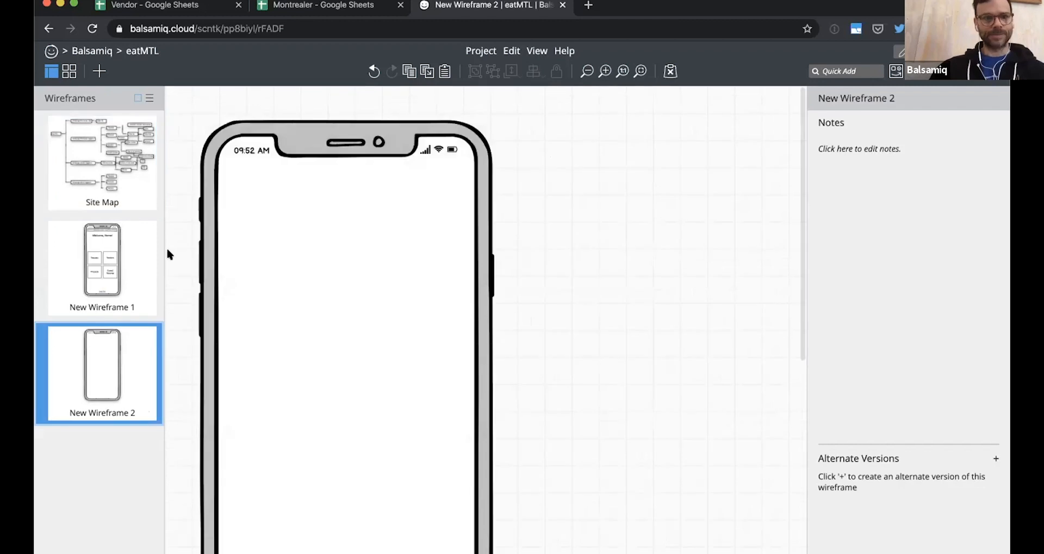
Copy the eatMTL header and welcome title from New Wireframe 1 into the phone screen of New Wireframe 2.
left_click(124, 258)
left_click(401, 196)
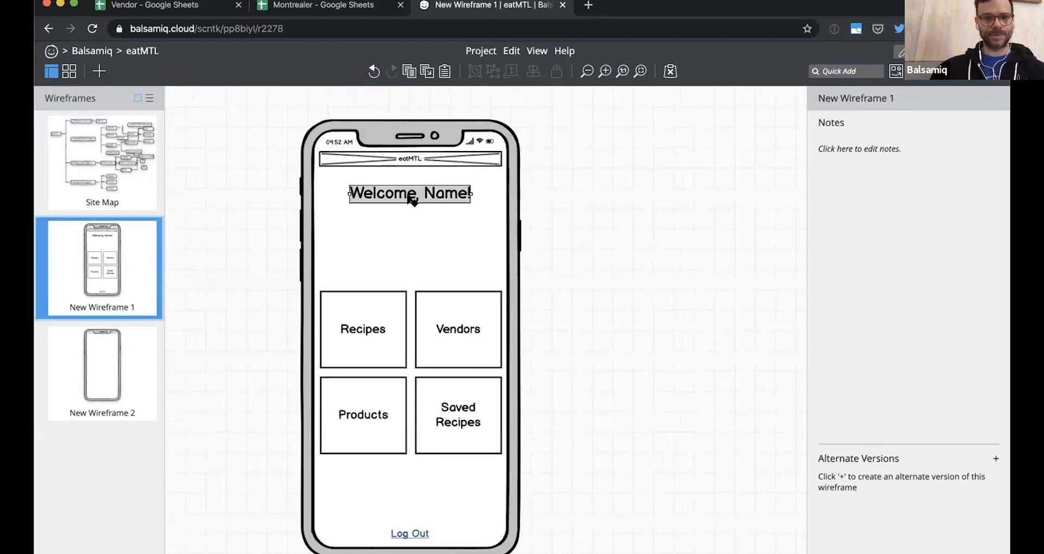
left_click(406, 162, "shift")
left_click(140, 351)
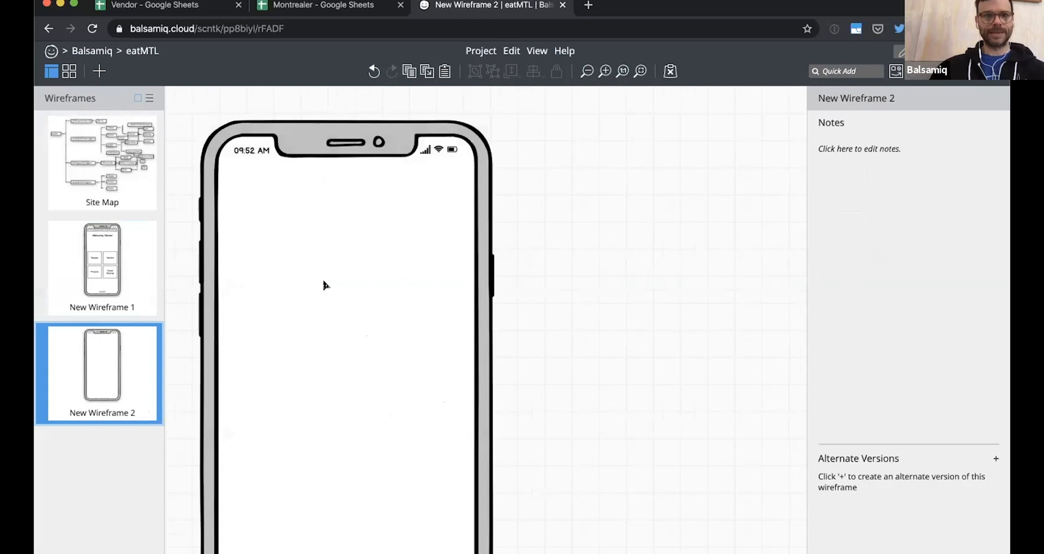
key("ctrl+v")
left_click_drag(326, 266, 469, 281)
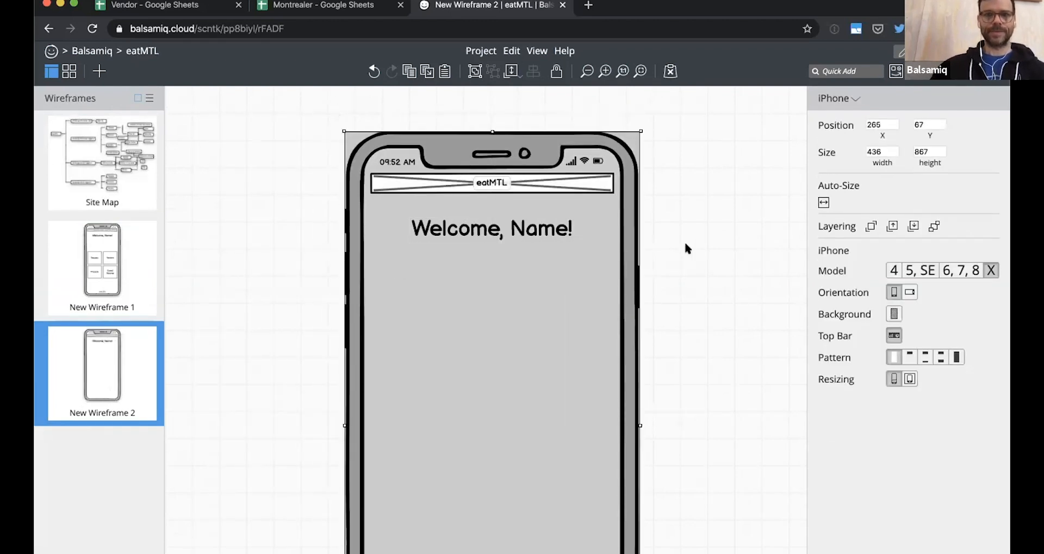
left_click(676, 245)
Change the pasted welcome title's text to "Recipes".
left_click(519, 228)
double_click(519, 229)
type("Recipes")
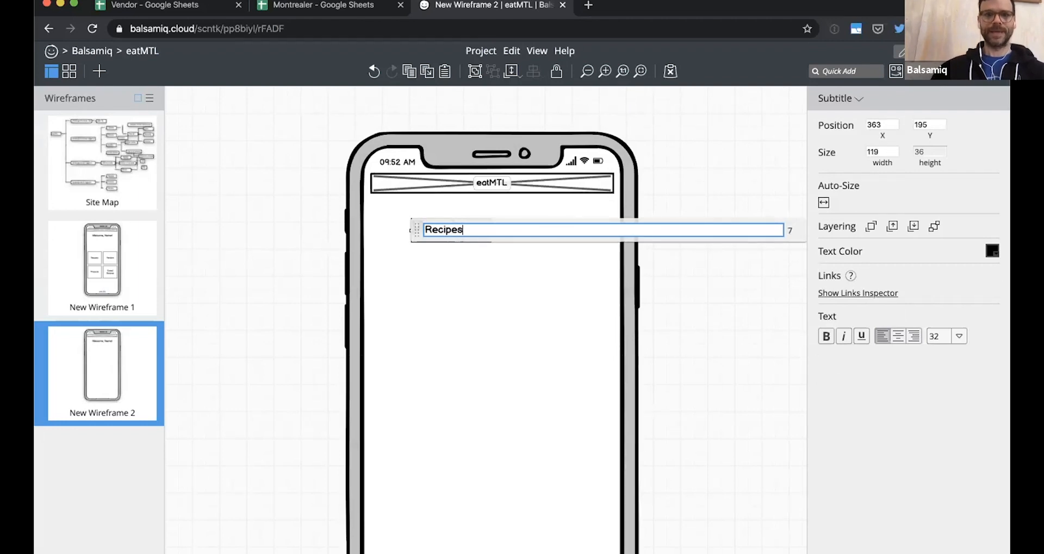
key("Return")
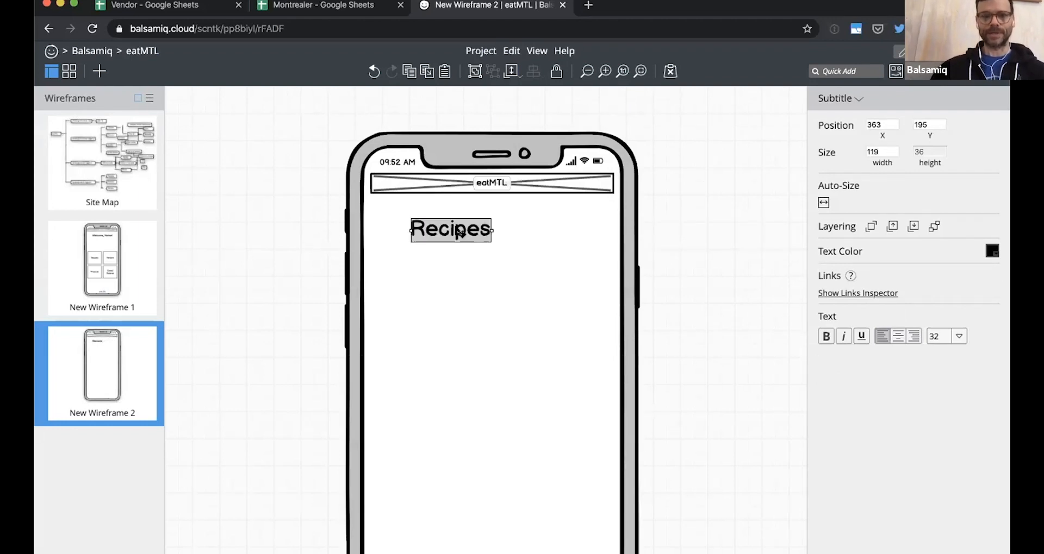
Center-align the Recipes title and place it centered just below the eatMTL header.
left_click(898, 337)
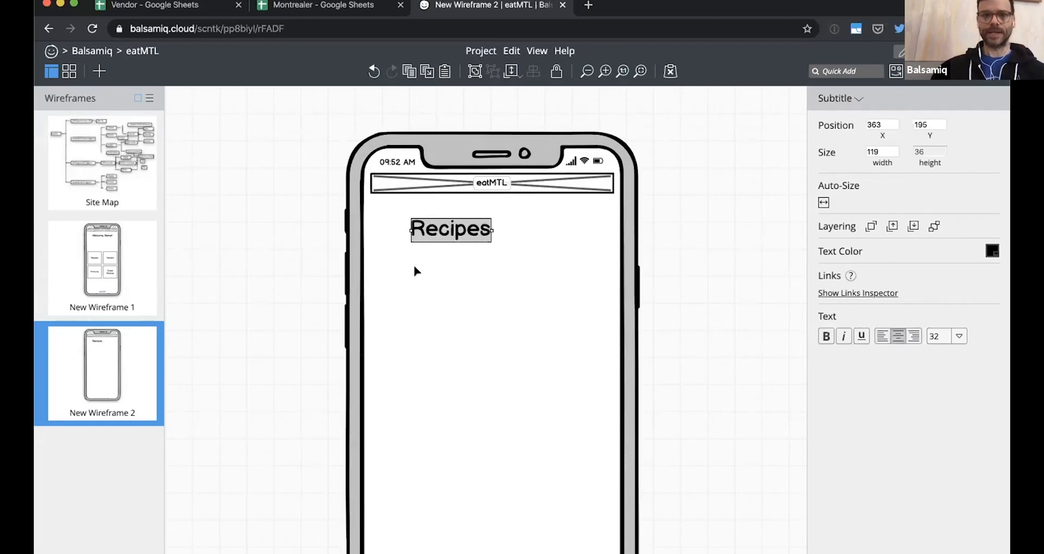
left_click_drag(452, 226, 495, 215)
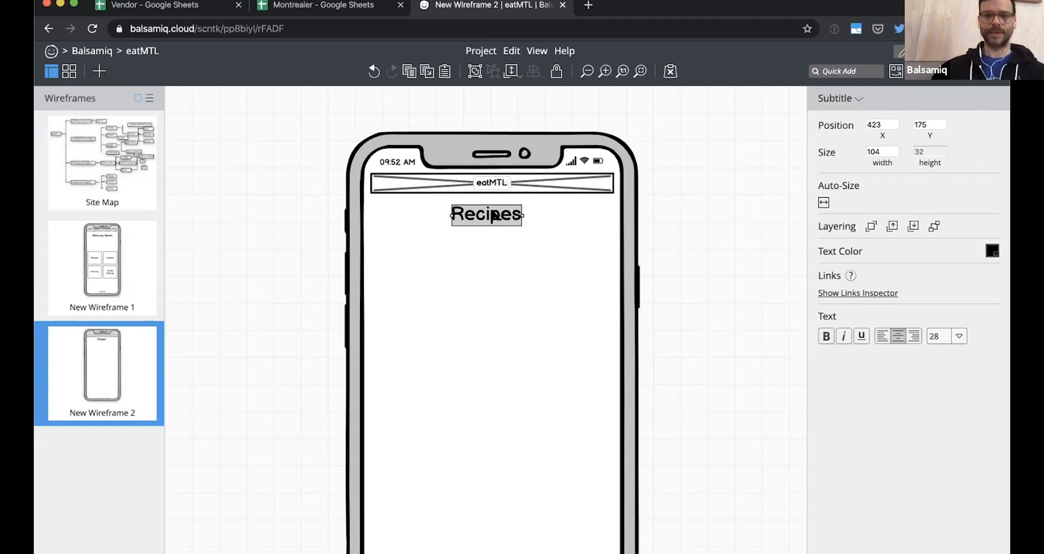
key("super+minus")
key("super+minus")
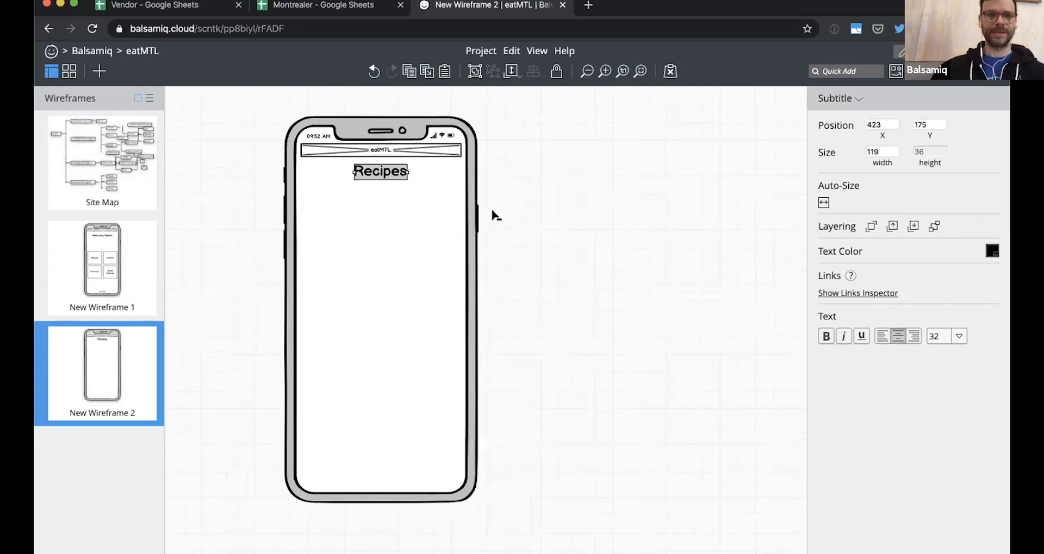
left_click(500, 237)
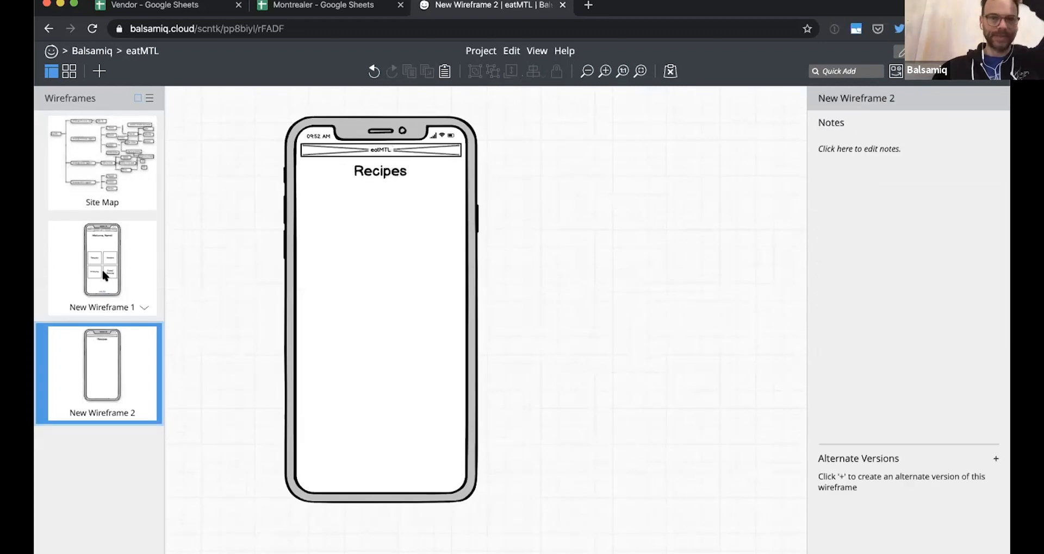
Review the Site Map, and add a 360-wide search box below the Recipes title in New Wireframe 2.
left_click(119, 191)
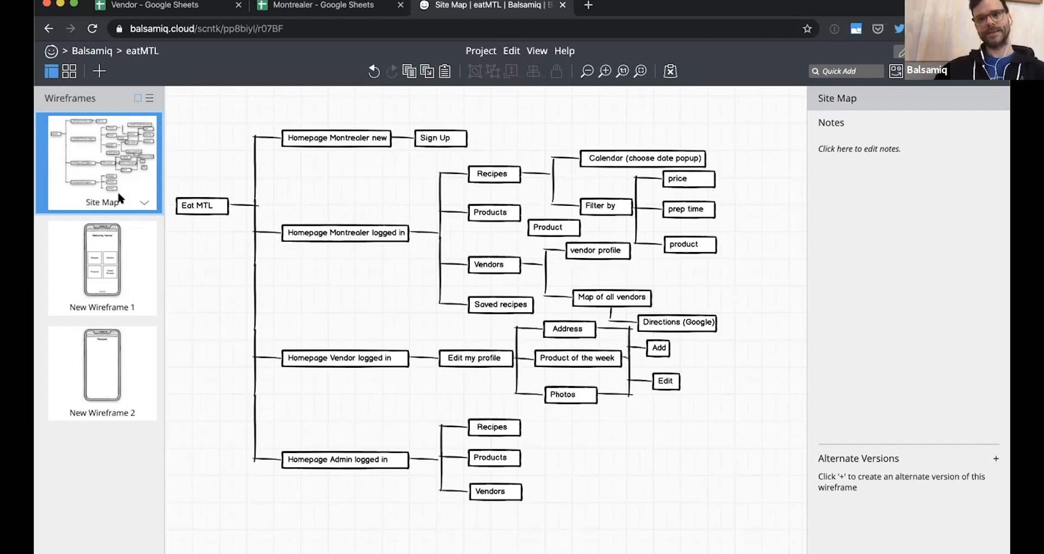
left_click(128, 363)
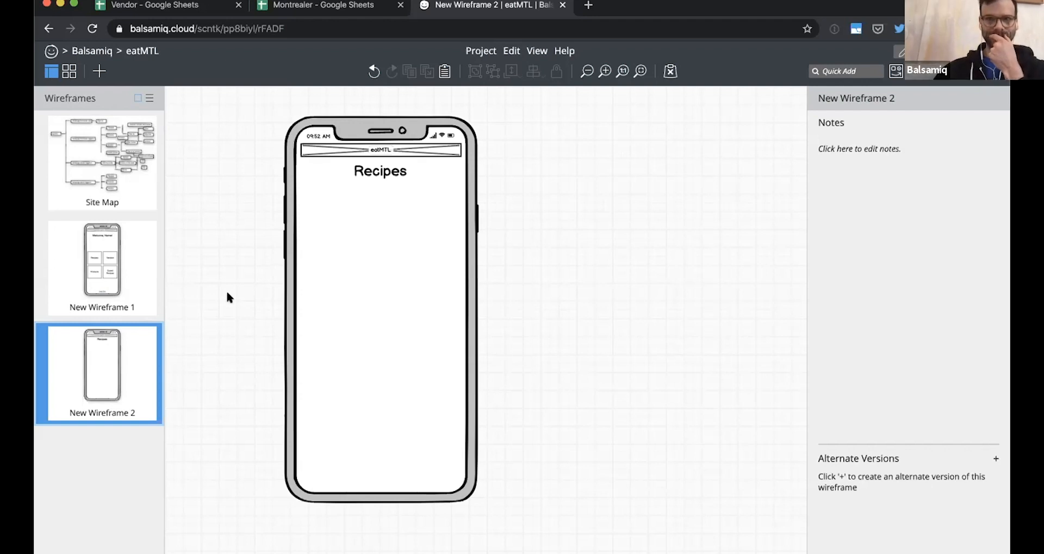
type("sear")
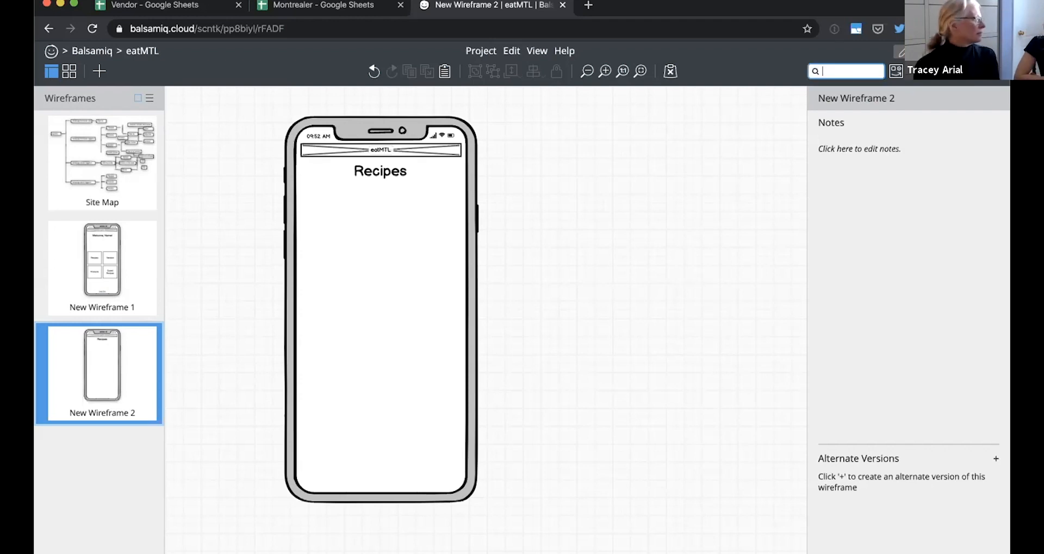
key("Return")
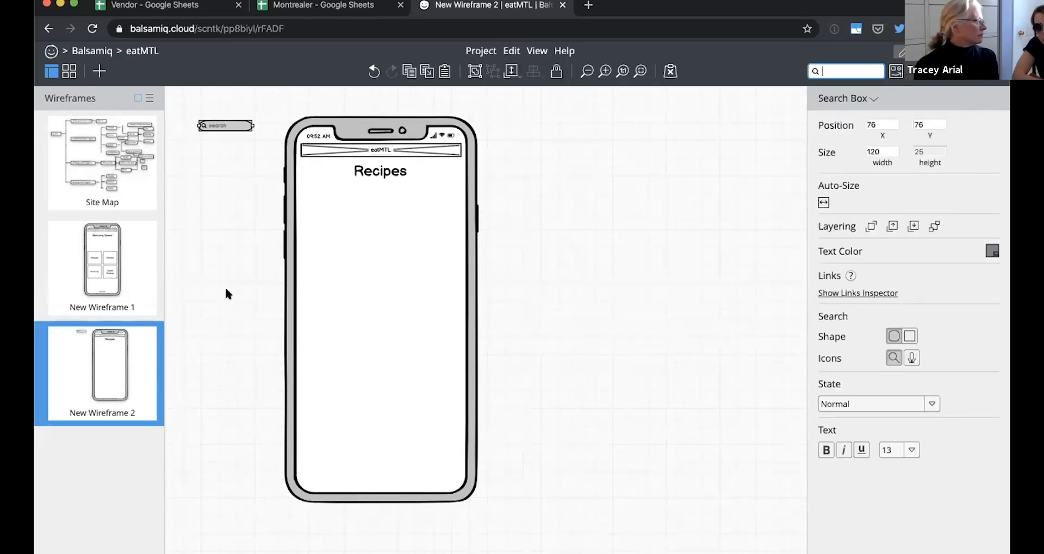
left_click_drag(227, 128, 461, 194)
Enlarge the search box's text size to 24.
key("ctrl+Up")
key("ctrl+Up")
key("ctrl+Up")
key("ctrl+Up")
key("ctrl+Up")
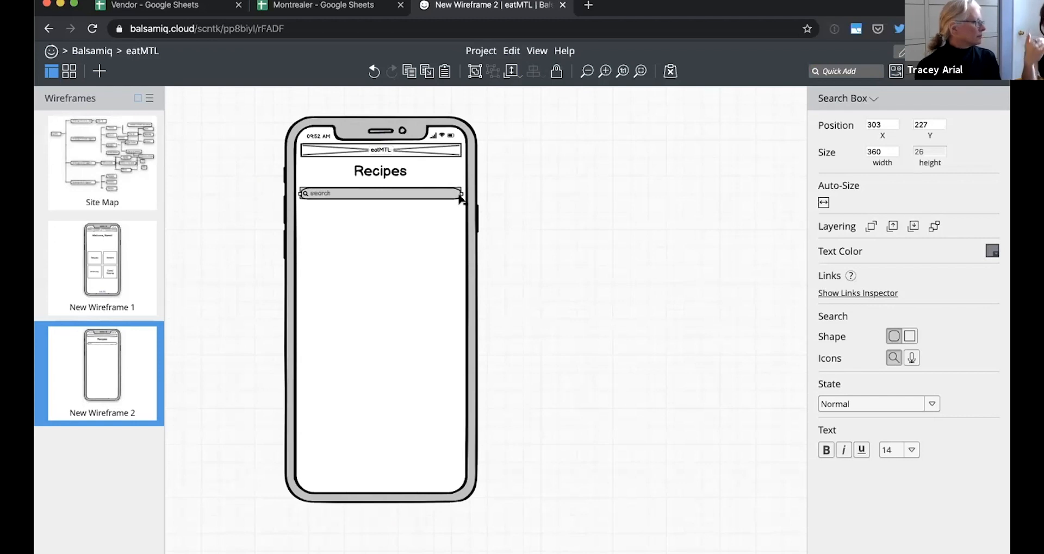
key("ctrl+Up")
key("ctrl+Up")
key("ctrl+Up")
key("ctrl+Up")
key("ctrl+Up")
key("ctrl+Up")
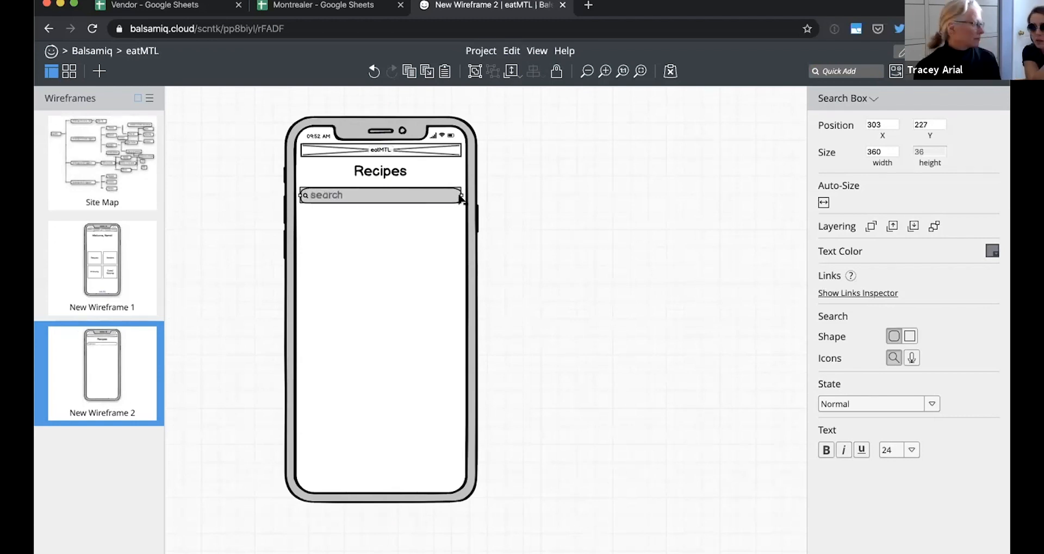
left_click(502, 200)
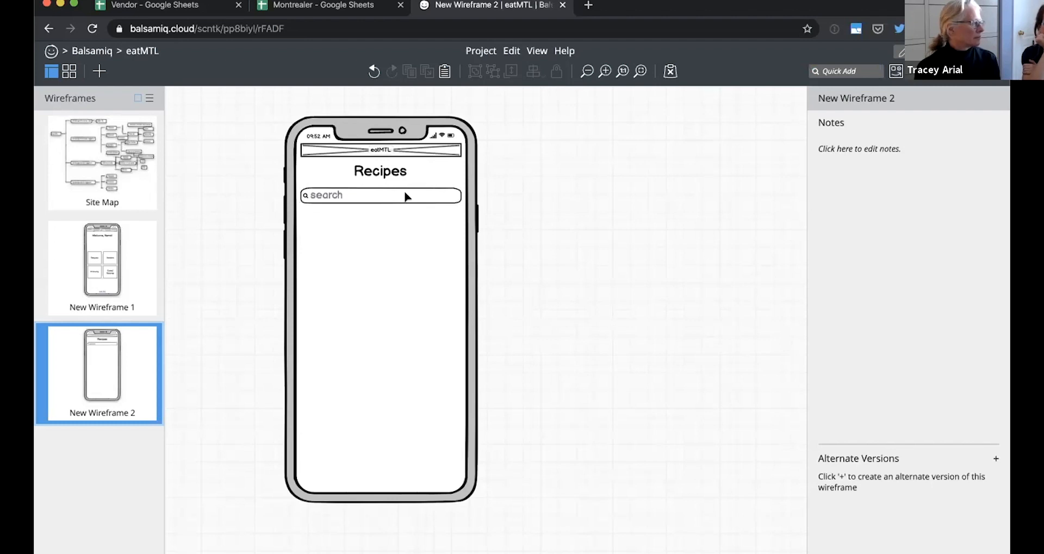
Add an image placeholder and a shape to the wireframe, making the shape a rectangle.
type("/image")
key("Return")
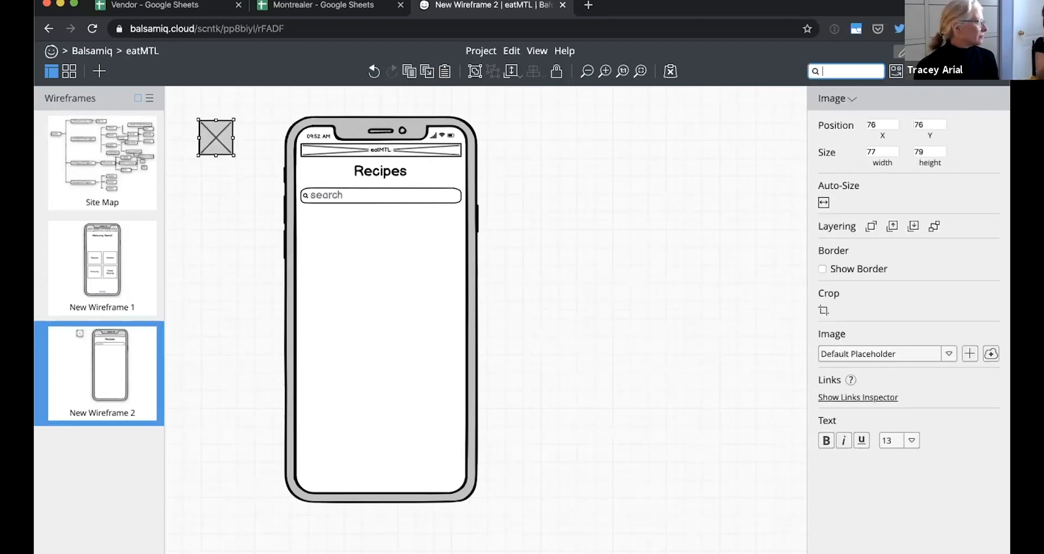
type("/")
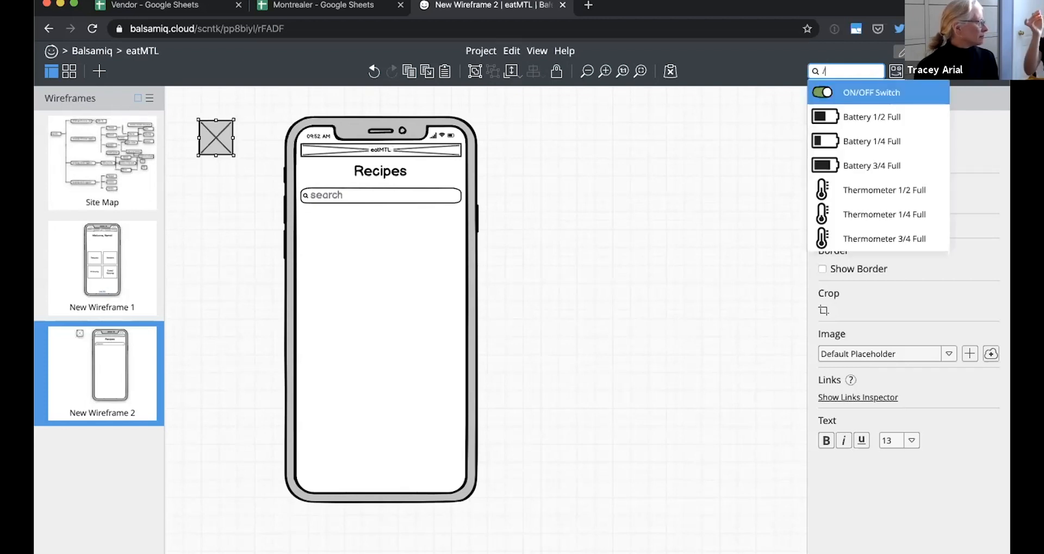
key("BackSpace")
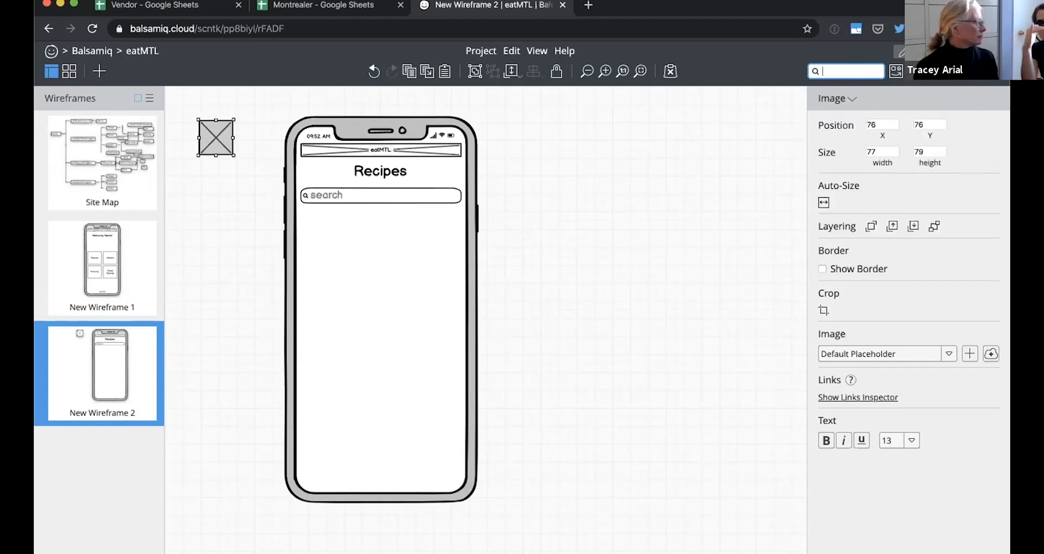
type("shape")
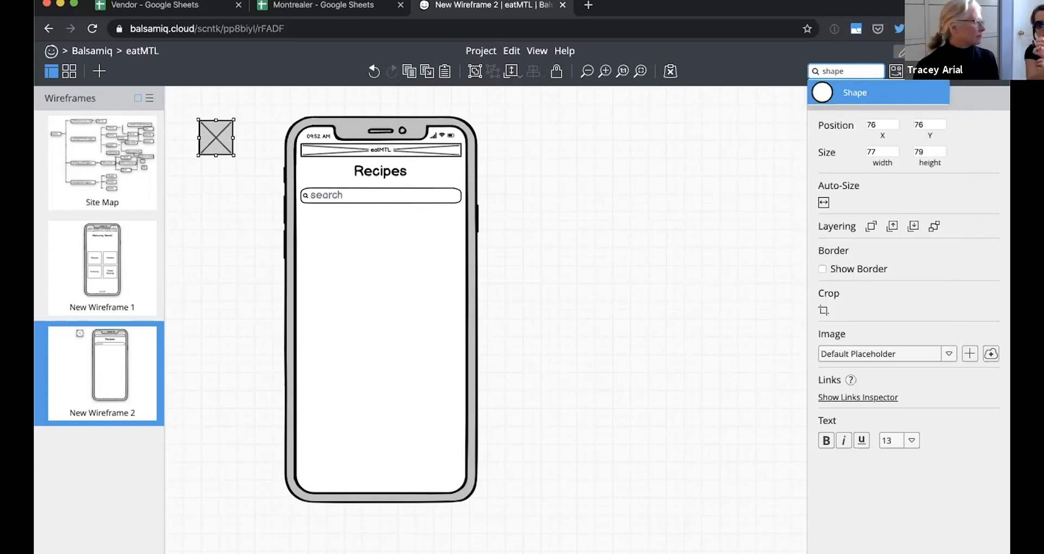
key("Return")
left_click(841, 383)
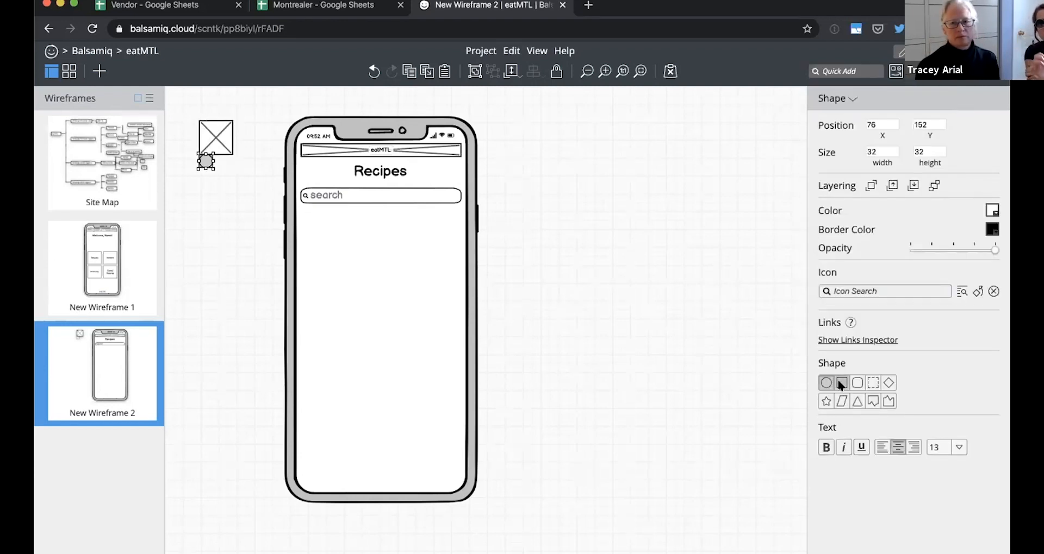
Shrink the image placeholder to about 59 by 61 and place it at the phone screen's left edge below the search box.
left_click_drag(224, 137, 239, 245)
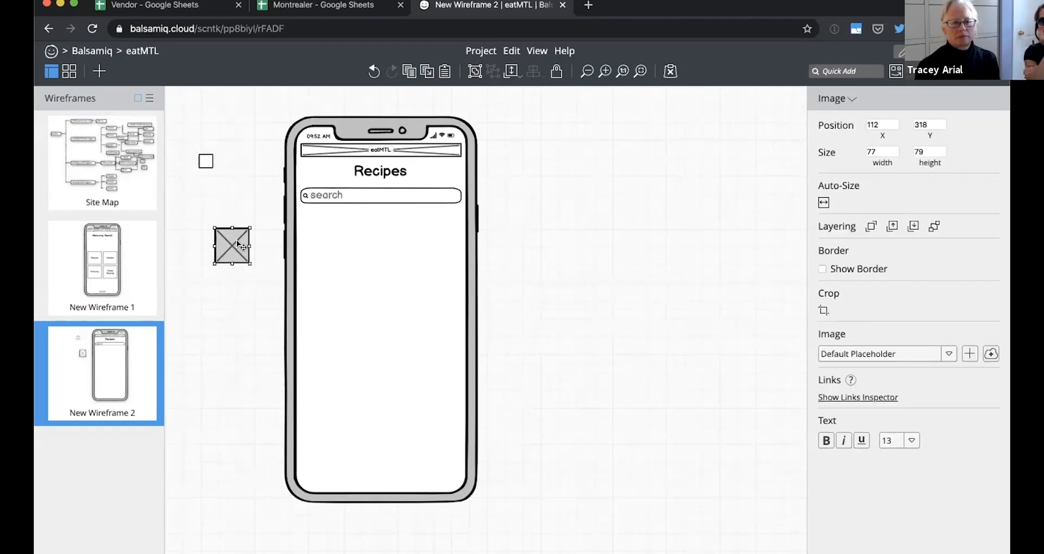
left_click_drag(205, 162, 208, 181)
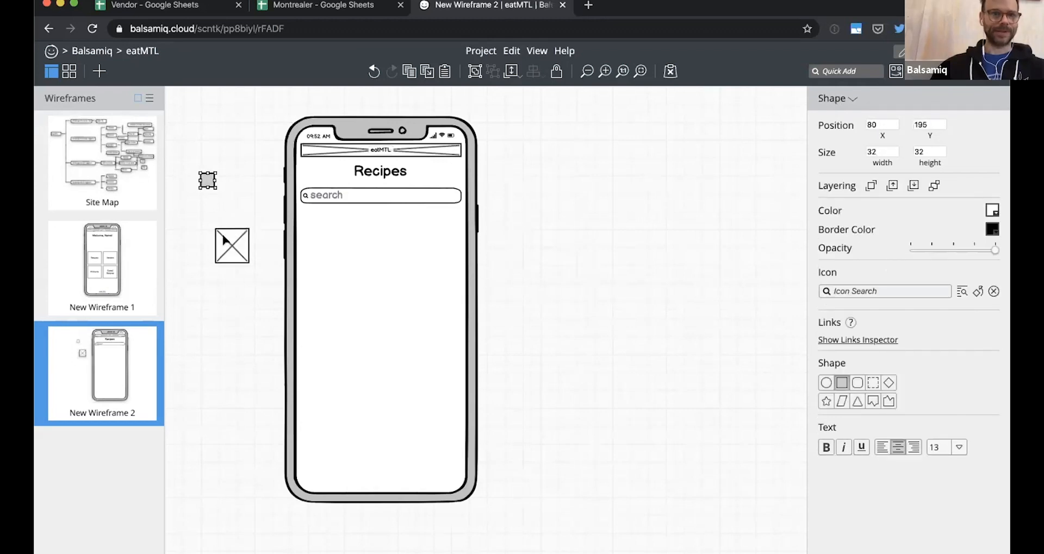
left_click(225, 239)
left_click_drag(250, 226, 314, 273)
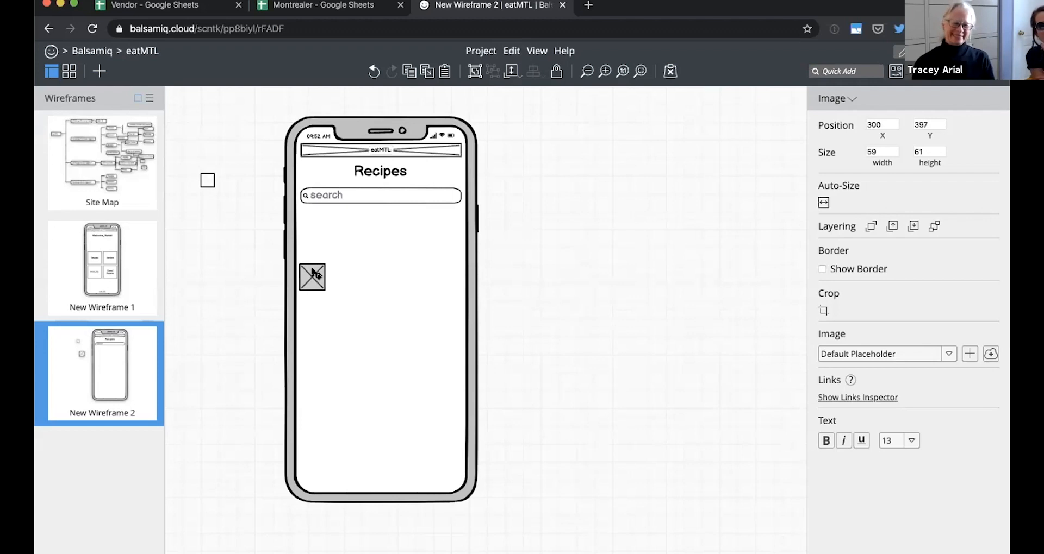
Resize the rectangle into a card of about 363 by 90 across the phone screen and send it behind the image placeholder.
left_click(211, 181)
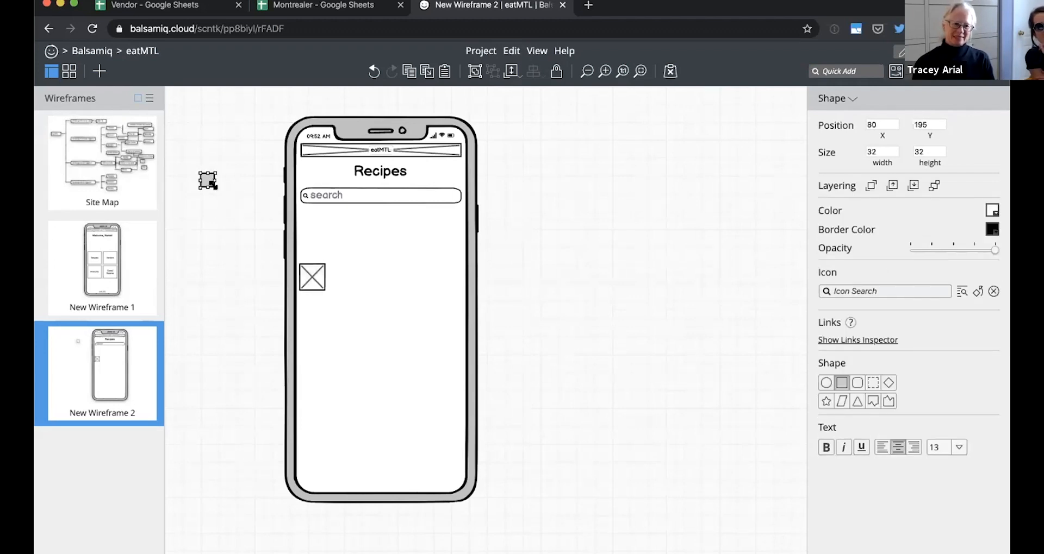
left_click_drag(214, 187, 381, 213)
left_click_drag(299, 183, 400, 275)
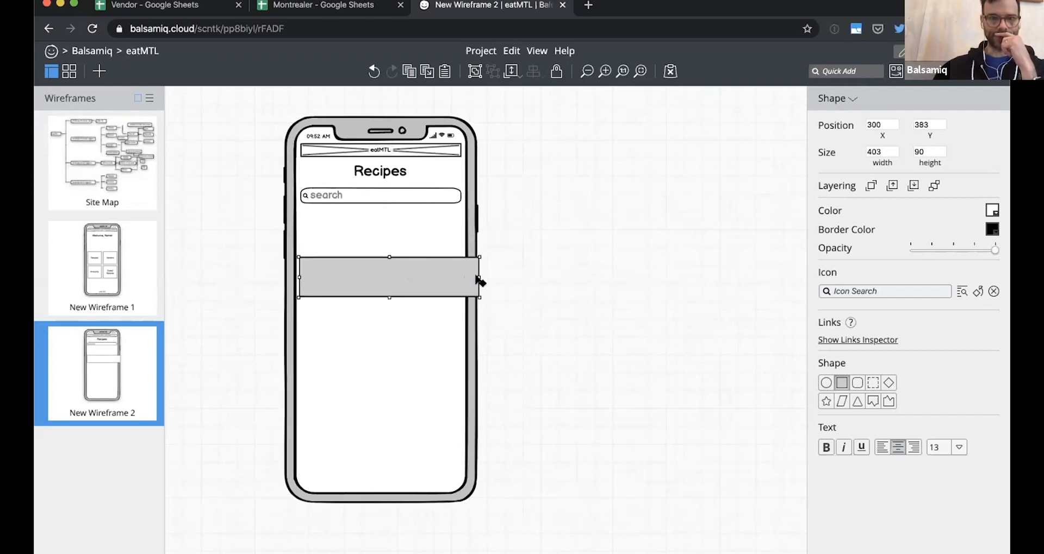
left_click_drag(474, 275, 462, 277)
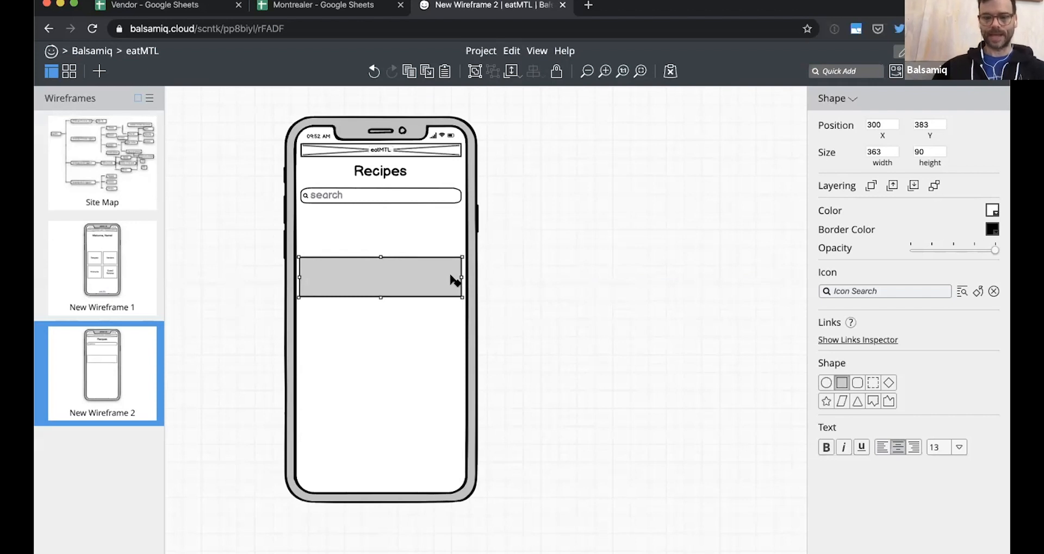
key("super+Down")
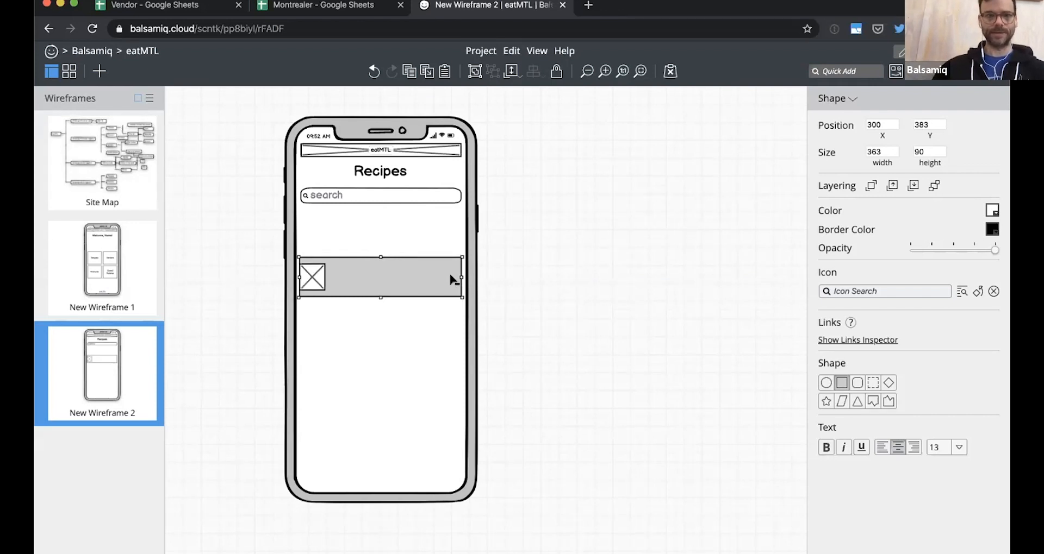
Enlarge the image placeholder to about 88 by 90 so it fills the left end of the card.
left_click(260, 273)
left_click(315, 277)
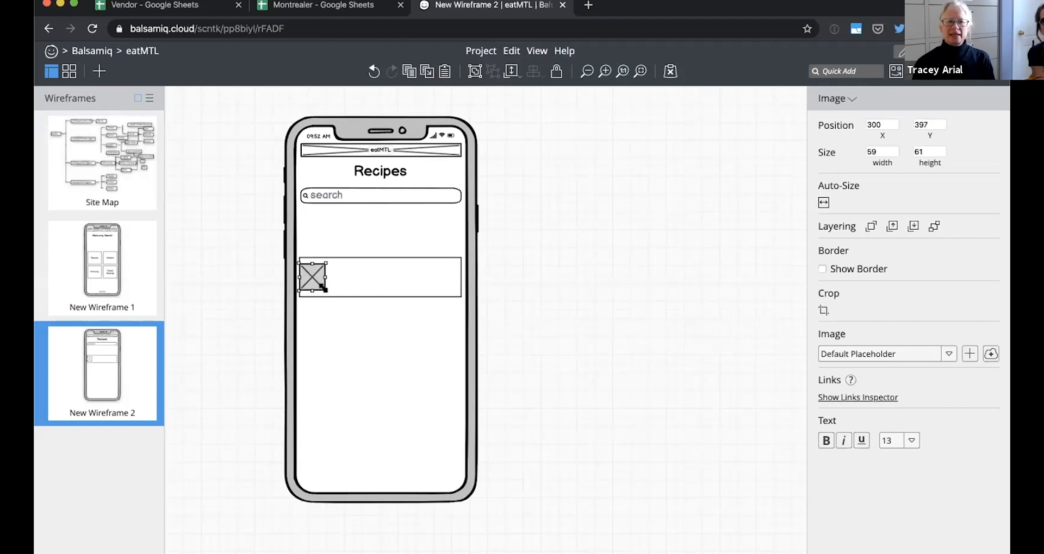
mouse_move(324, 290)
left_mouse_down()
mouse_move(334, 299)
mouse_move(321, 279)
mouse_move(338, 296)
left_mouse_up()
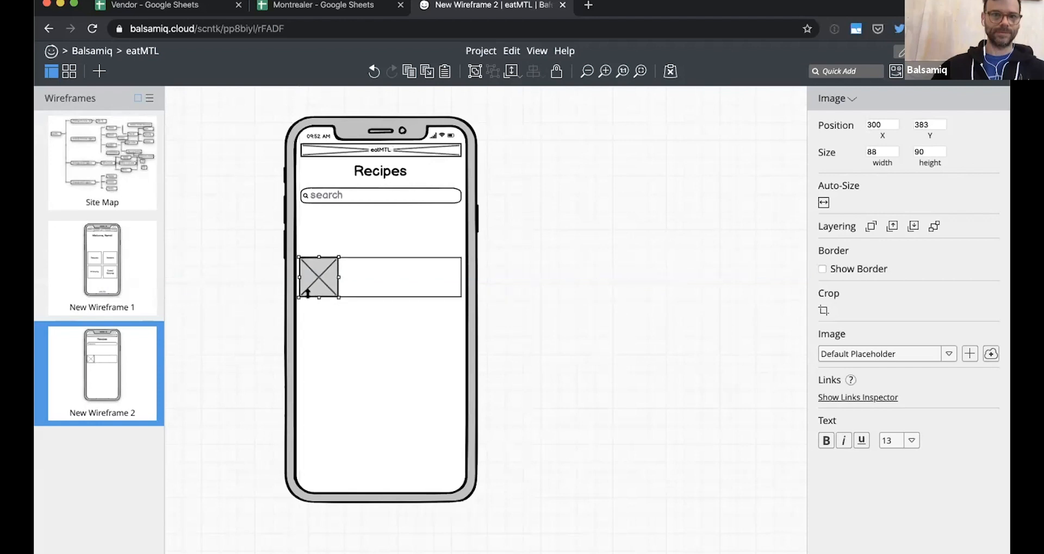
Add a subtitle reading "Recipe Name" and place it inside the card, just beside the top of the image placeholder.
left_click(241, 289)
type("/")
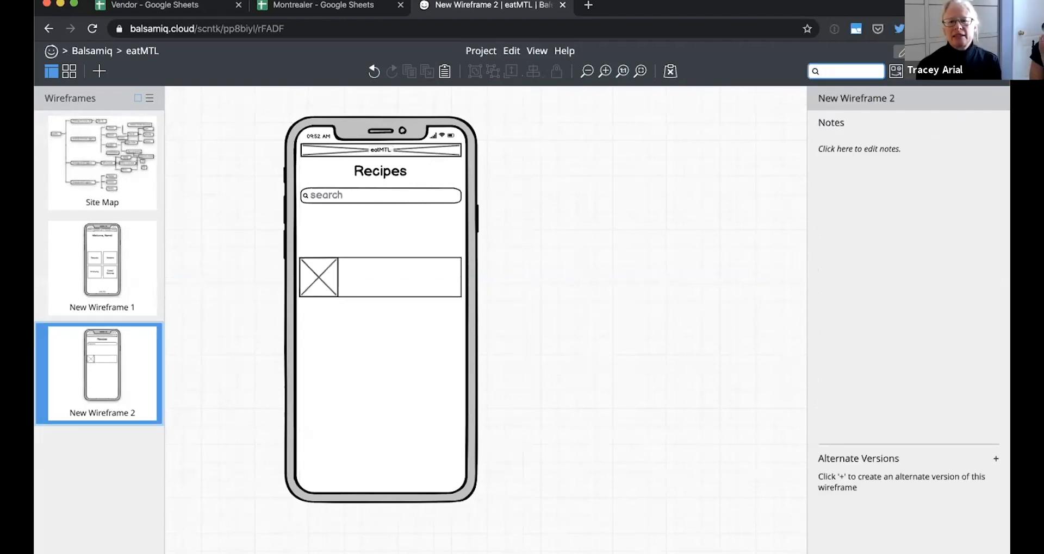
type("su")
key("Return")
type("Re")
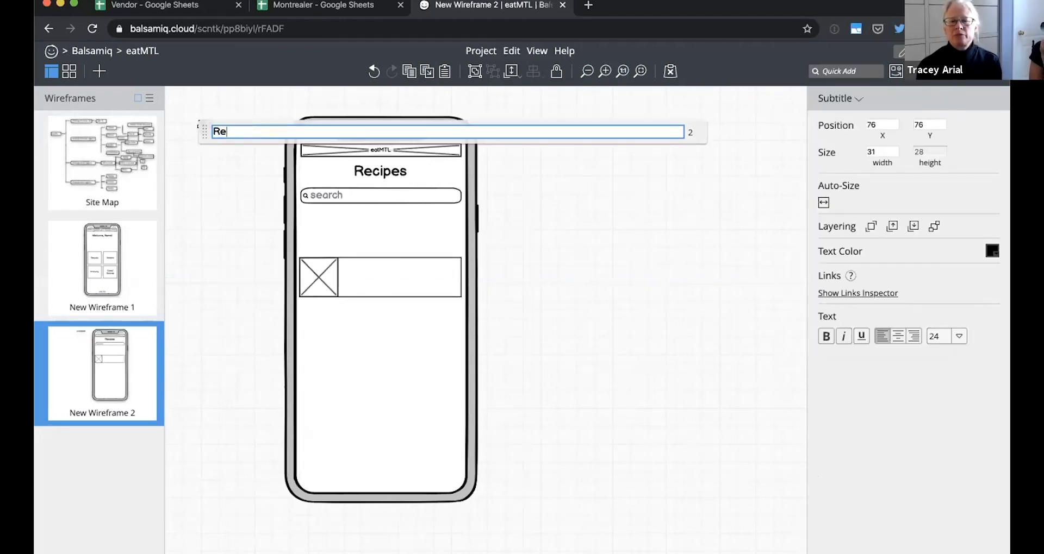
type("cipe Name")
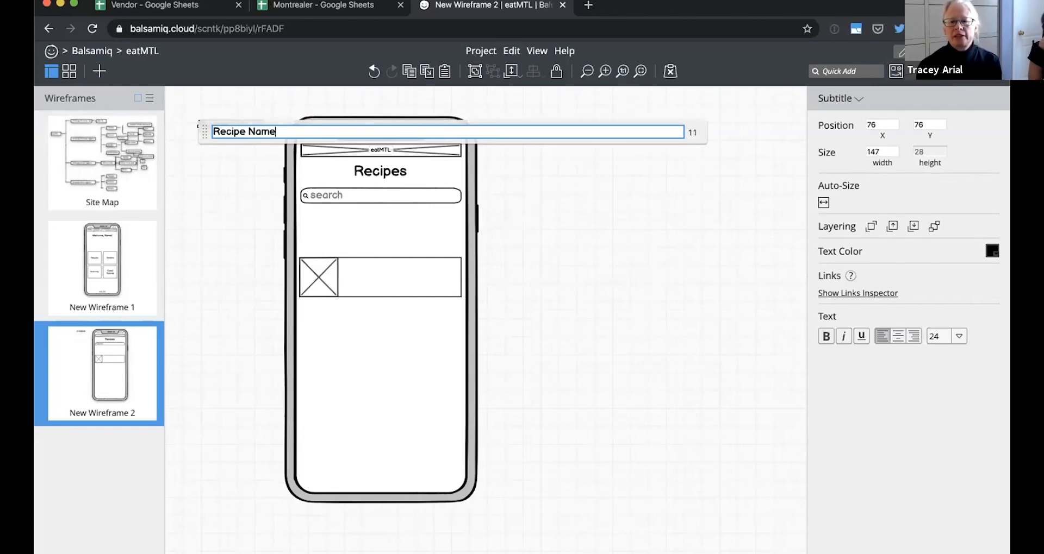
key("Return")
left_click_drag(252, 133, 389, 270)
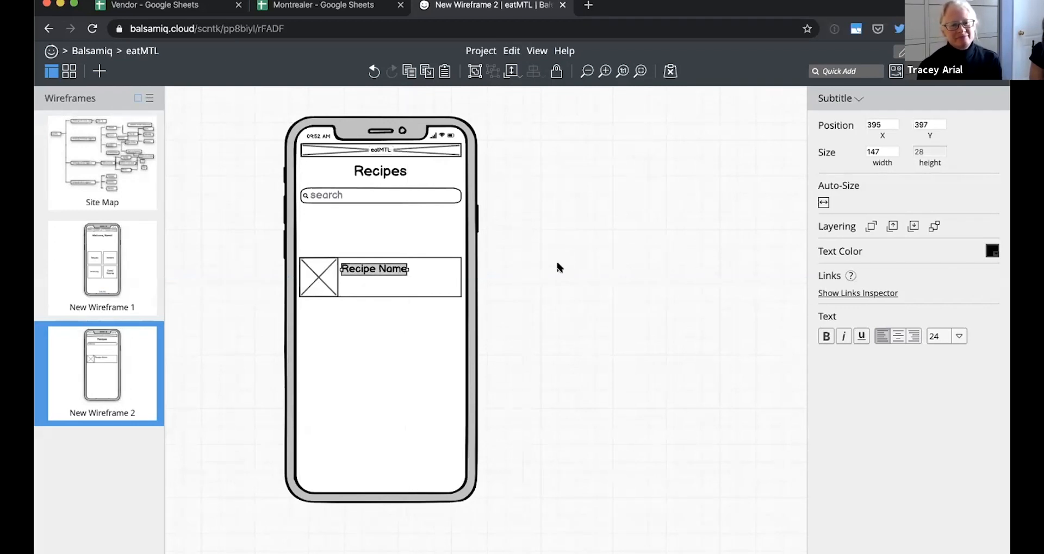
Add a block of text and fit it as a two-line description under the recipe name in the card.
type("blo")
key("Return")
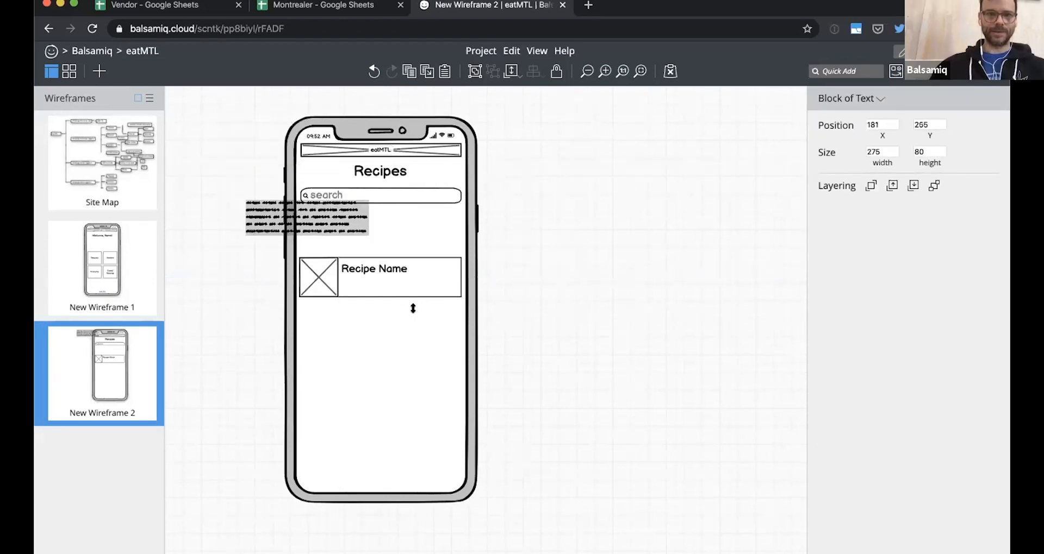
mouse_move(413, 293)
left_mouse_down()
mouse_move(464, 285)
mouse_move(413, 282)
left_mouse_up()
left_click(520, 279)
left_click(511, 273)
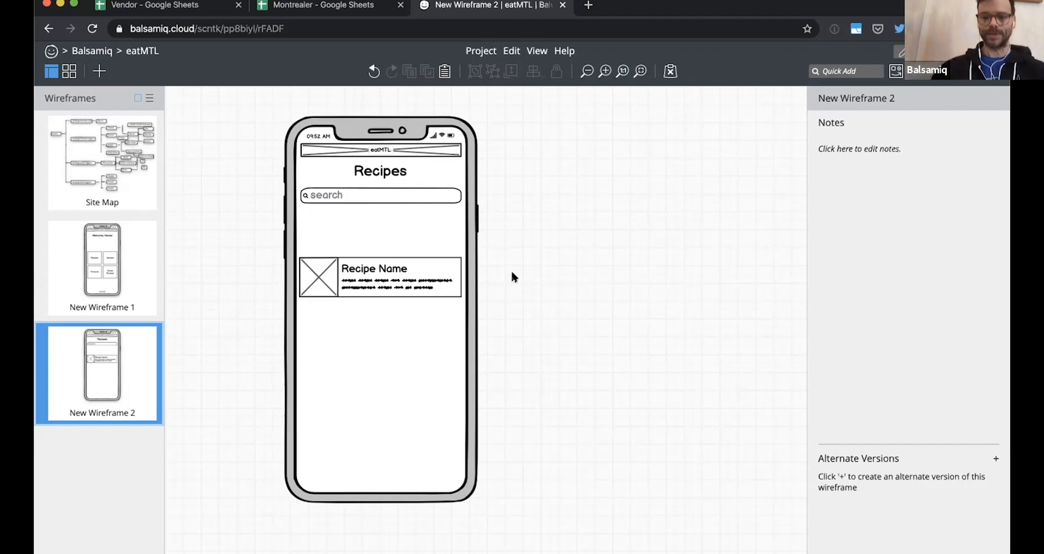
key("slash")
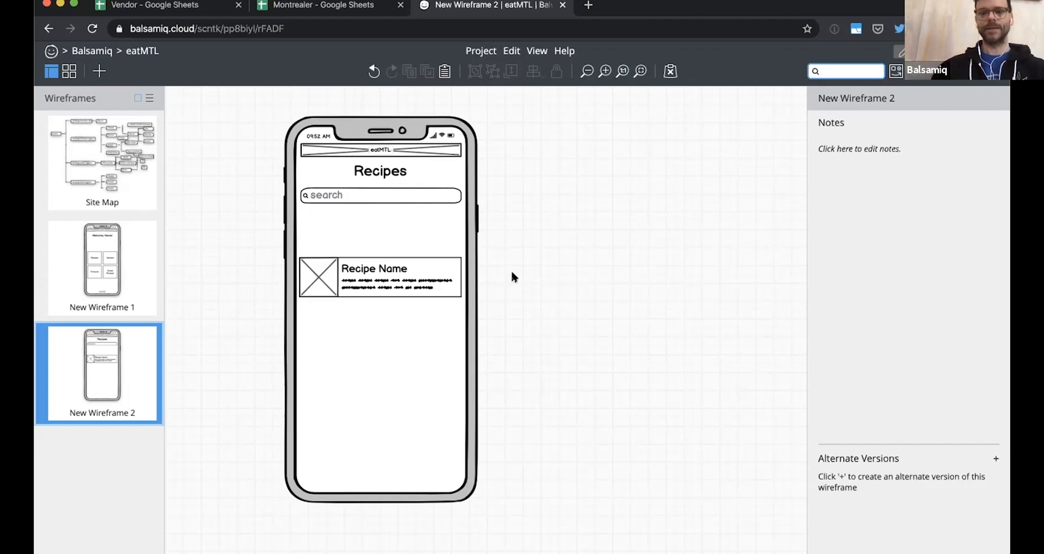
type("lab")
key("Return")
key("Return")
type("45min.")
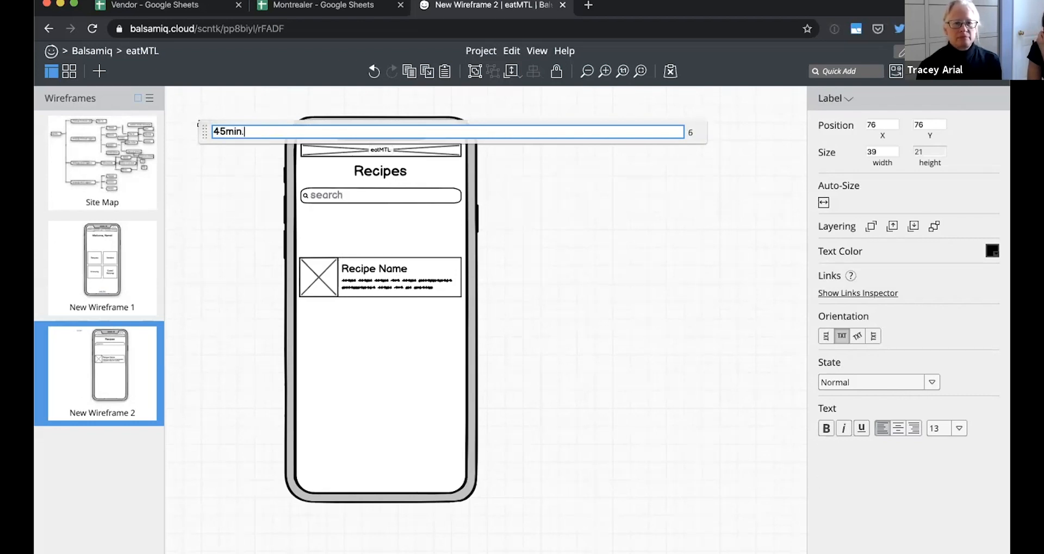
key("Return")
key("super+Return")
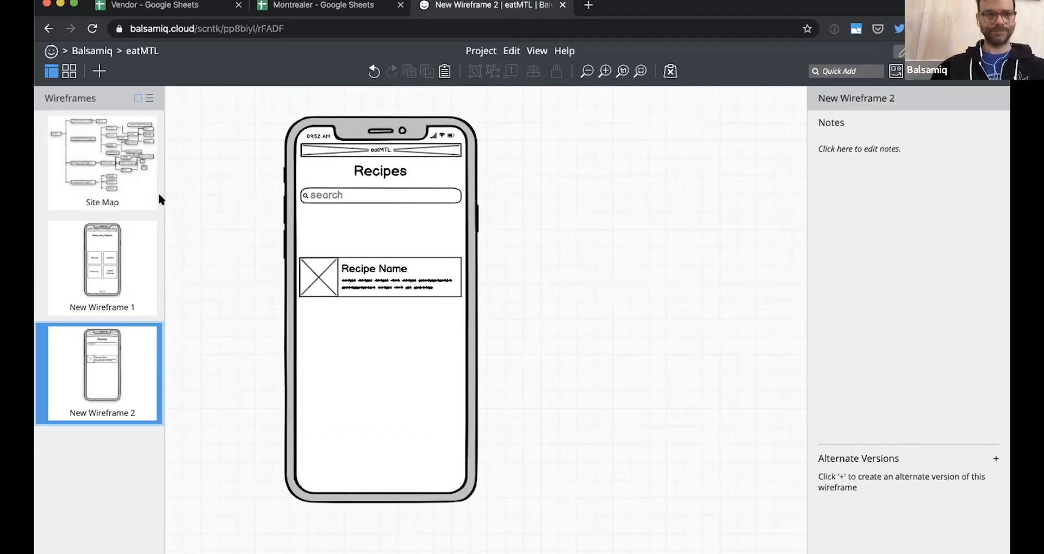
left_click(115, 158)
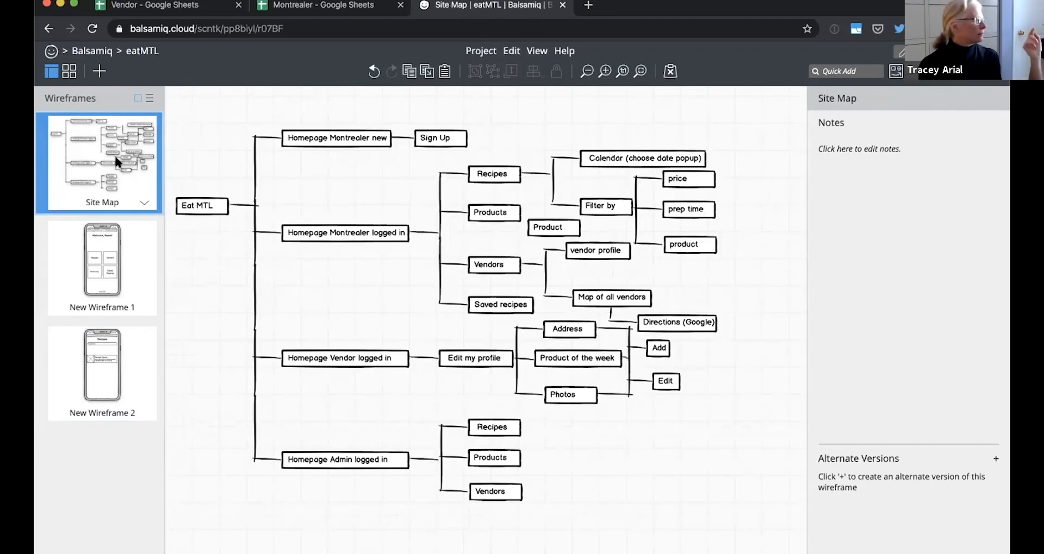
left_click(114, 339)
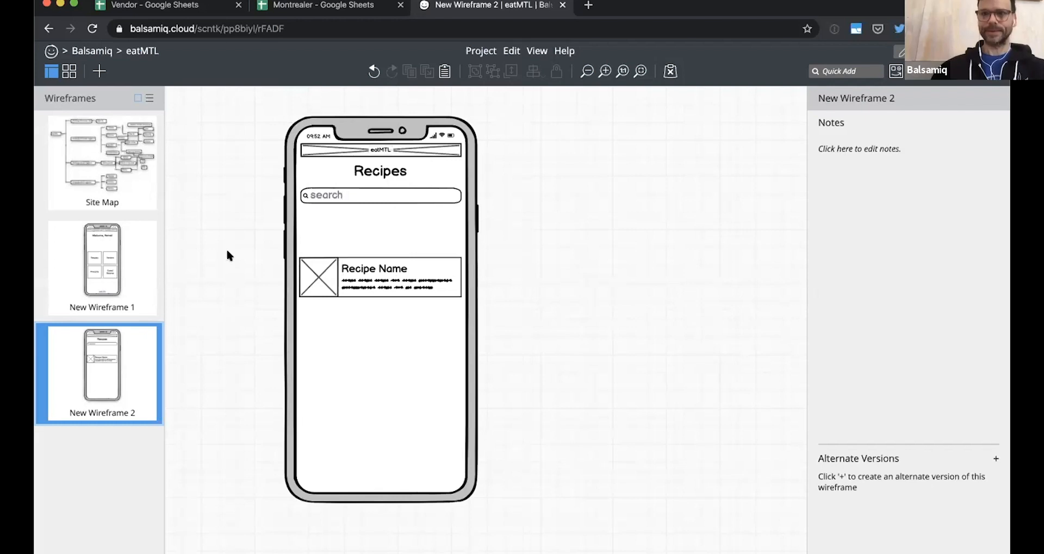
type("lab")
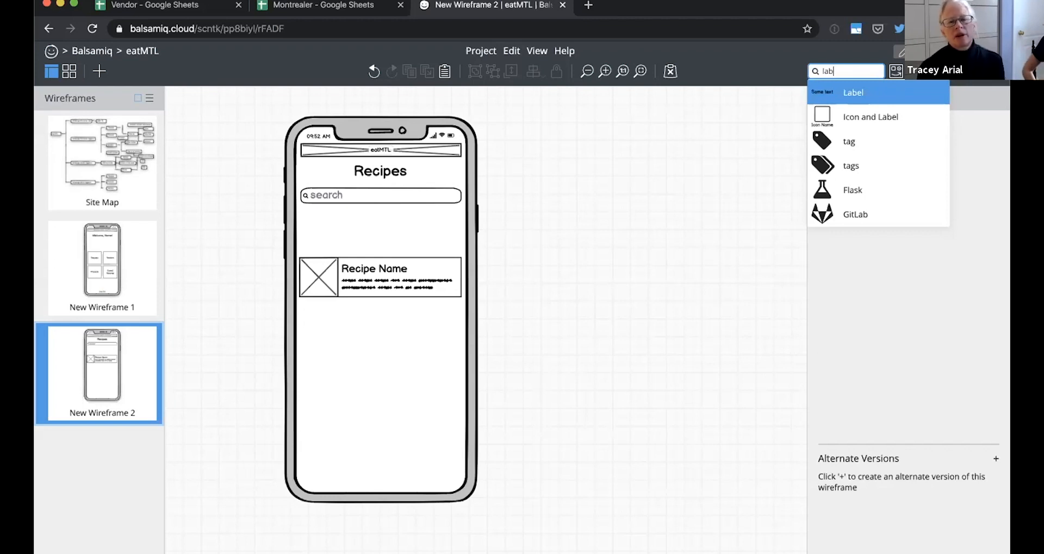
key("BackSpace")
key("BackSpace")
key("BackSpace")
Add an Icon and Label control with the label to the right of the icon, using the Clock Outlined icon at size S.
type("icon")
key("Down")
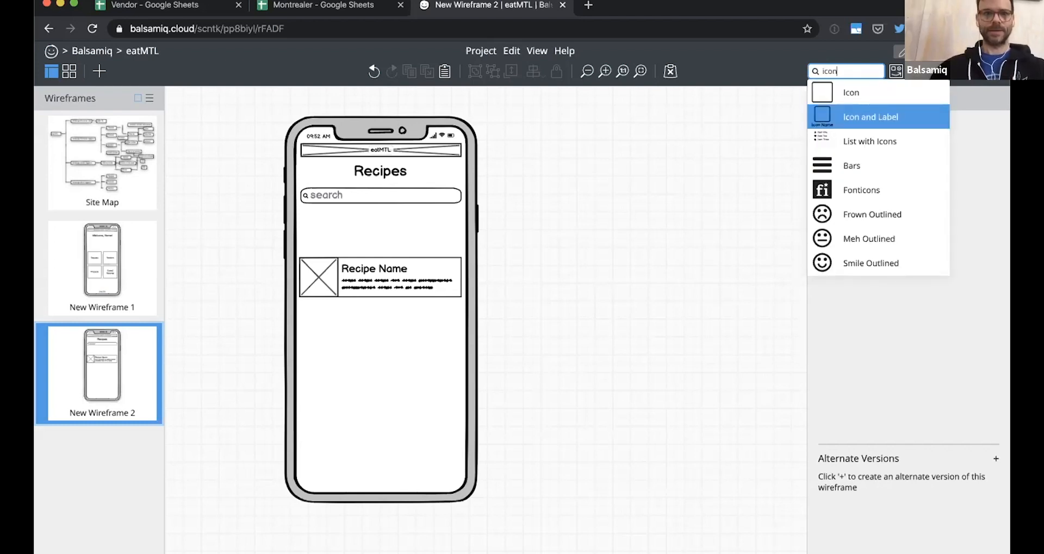
key("Return")
left_click(840, 387)
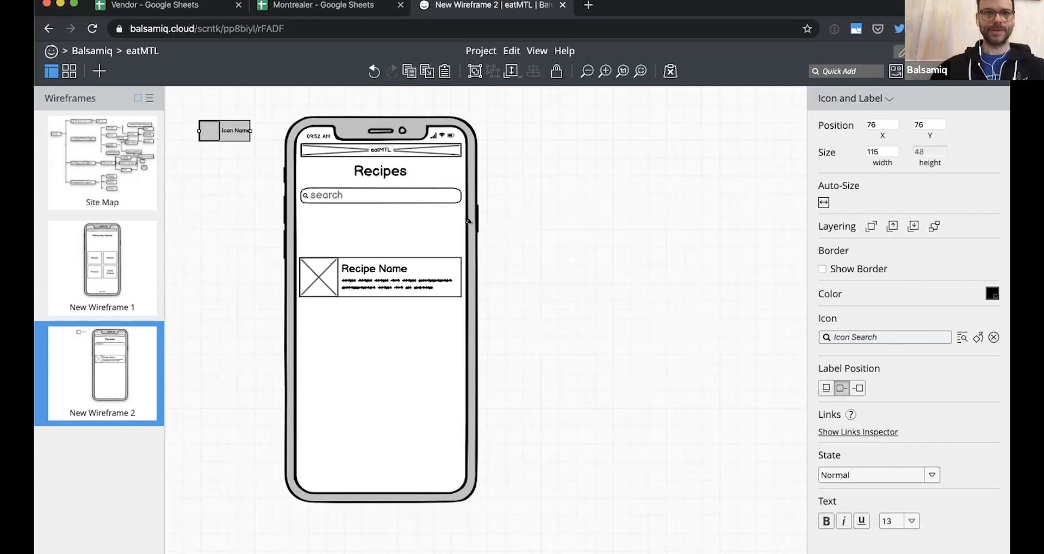
left_click(869, 343)
type("clock")
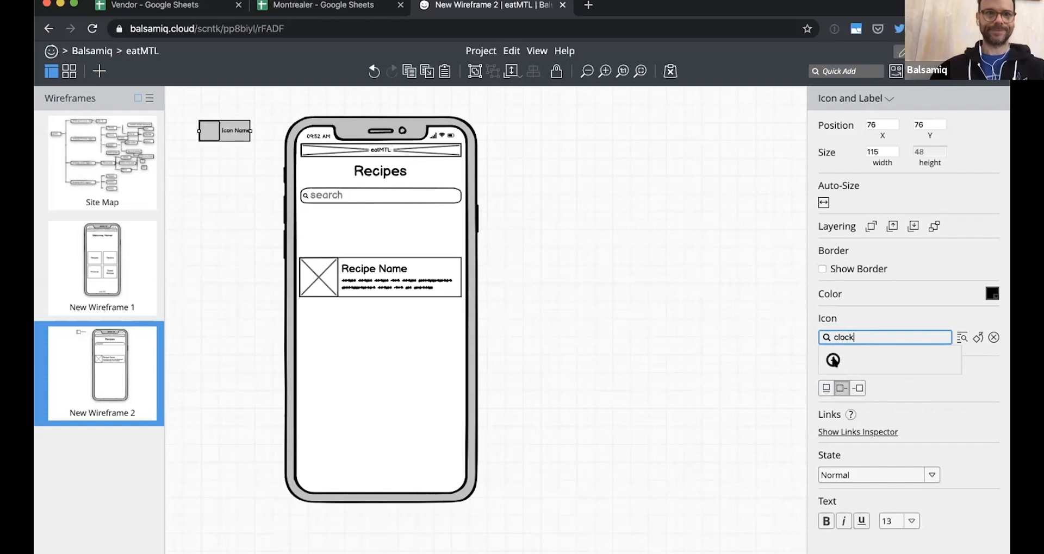
key("Return")
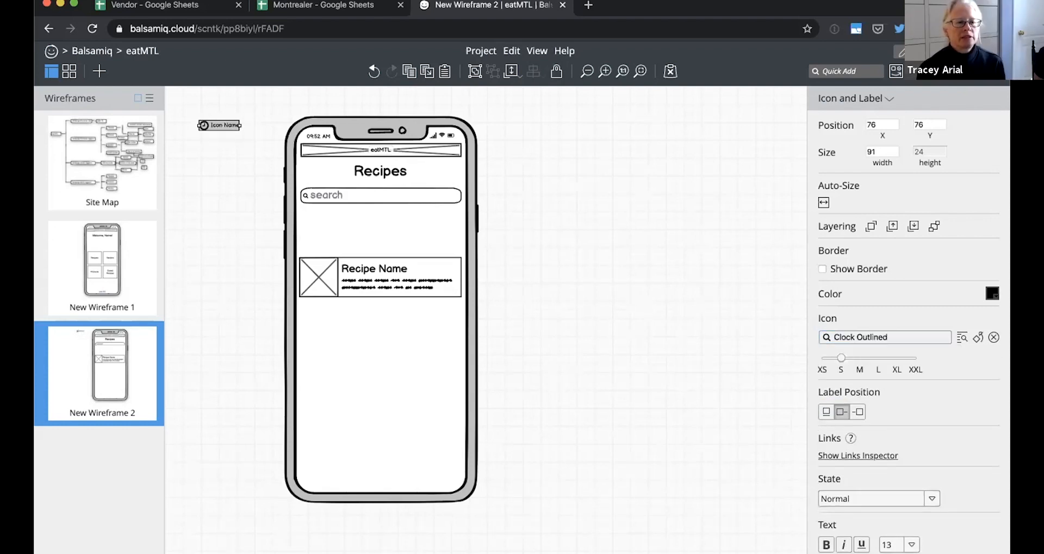
Label the clock icon "45min." and place it in the card's upper-right corner, level with the recipe name.
key("Return")
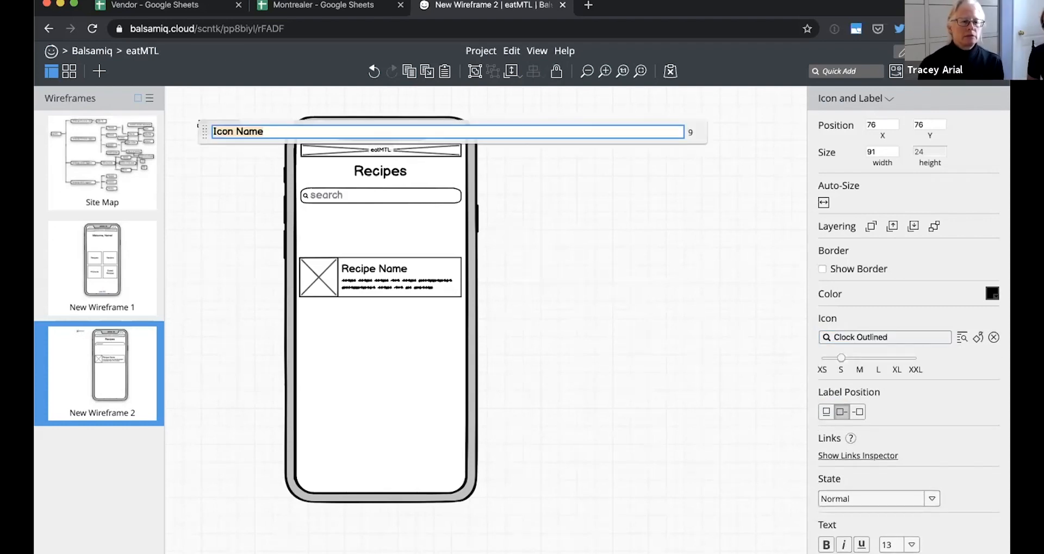
type("45min.")
key("Return")
left_click_drag(214, 125, 441, 268)
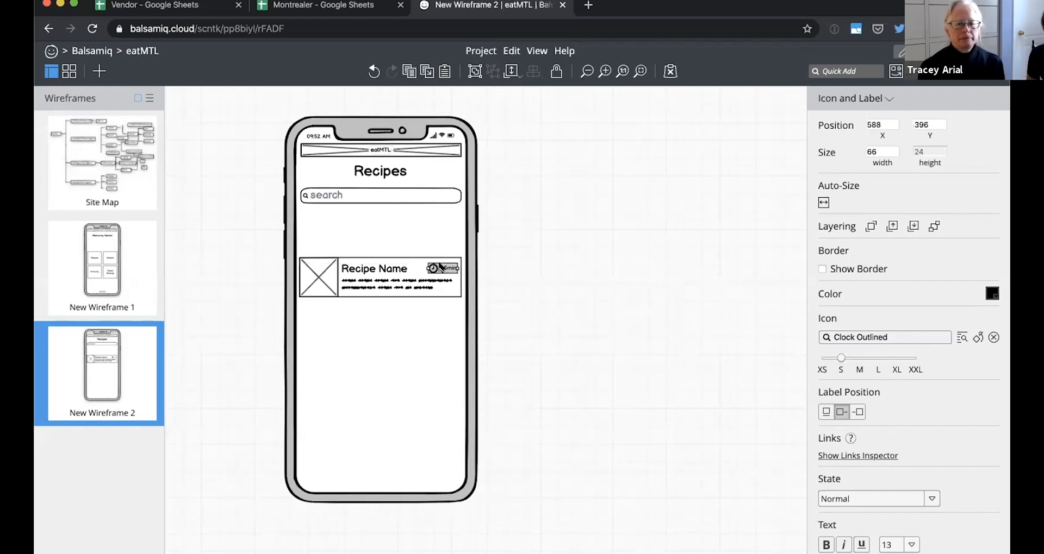
left_click(512, 255)
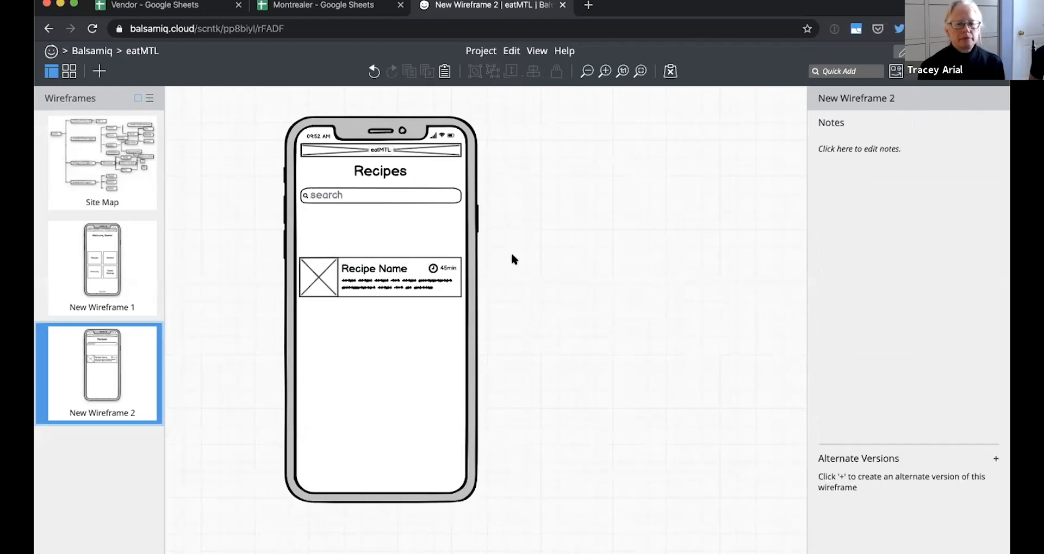
Add a US Dollar icon at size S and copy it to form a row of three dollar signs.
type("usd")
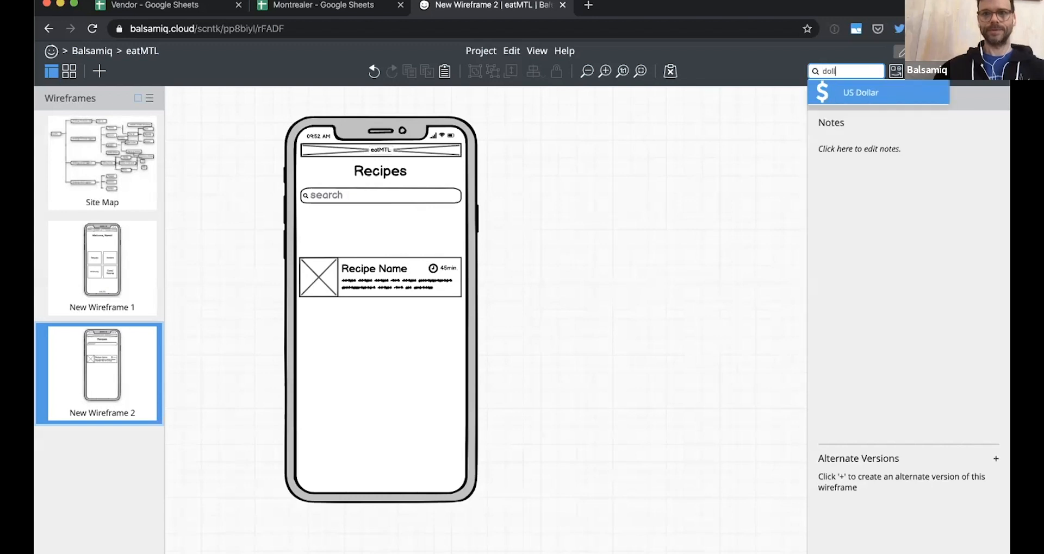
key("Return")
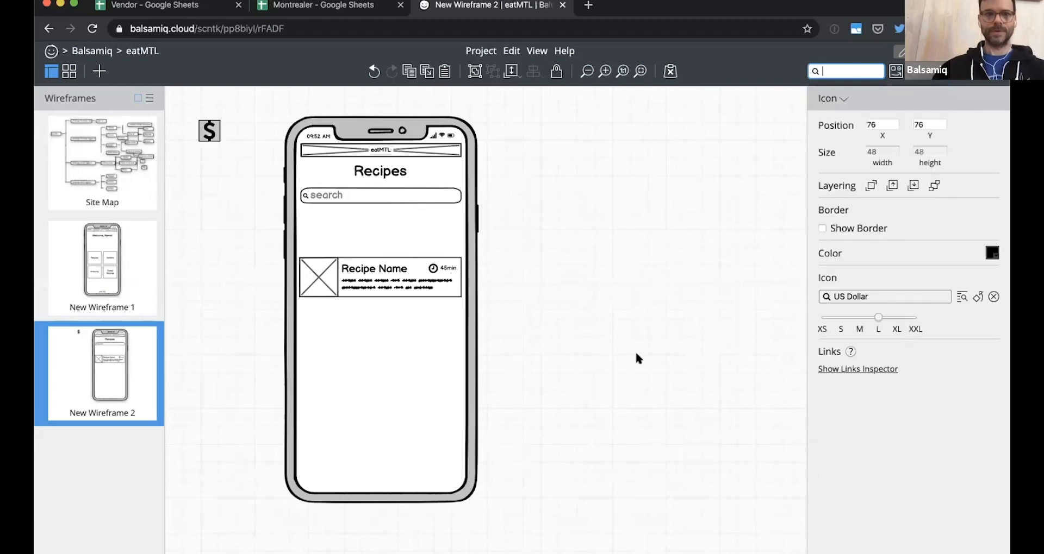
left_click(840, 318)
mouse_move(203, 125)
left_mouse_down()
mouse_move(218, 146)
mouse_move(206, 144)
mouse_move(222, 143)
mouse_move(210, 141)
left_mouse_up()
key("Escape")
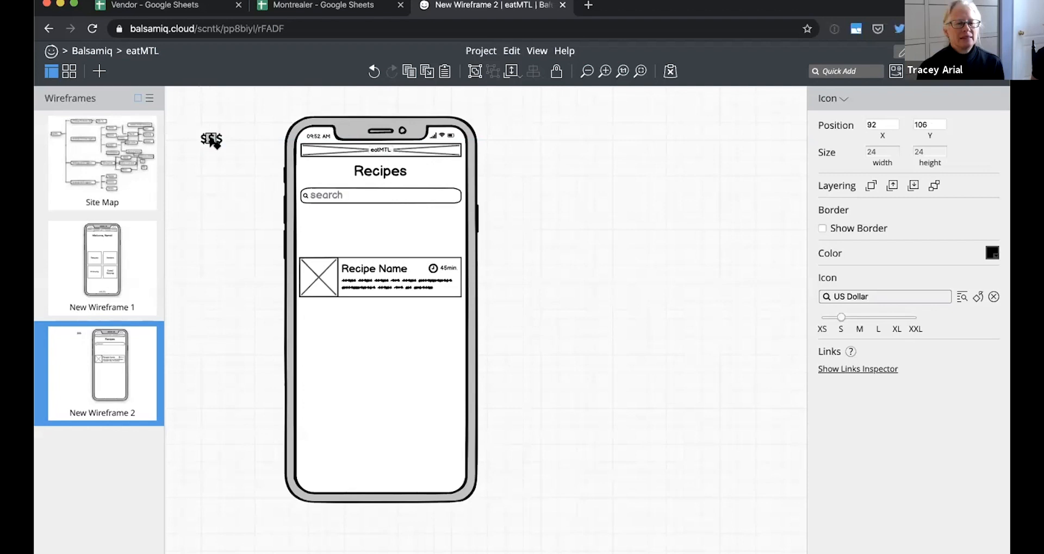
Color the second and third dollar icons light gray.
left_click(220, 140, "shift")
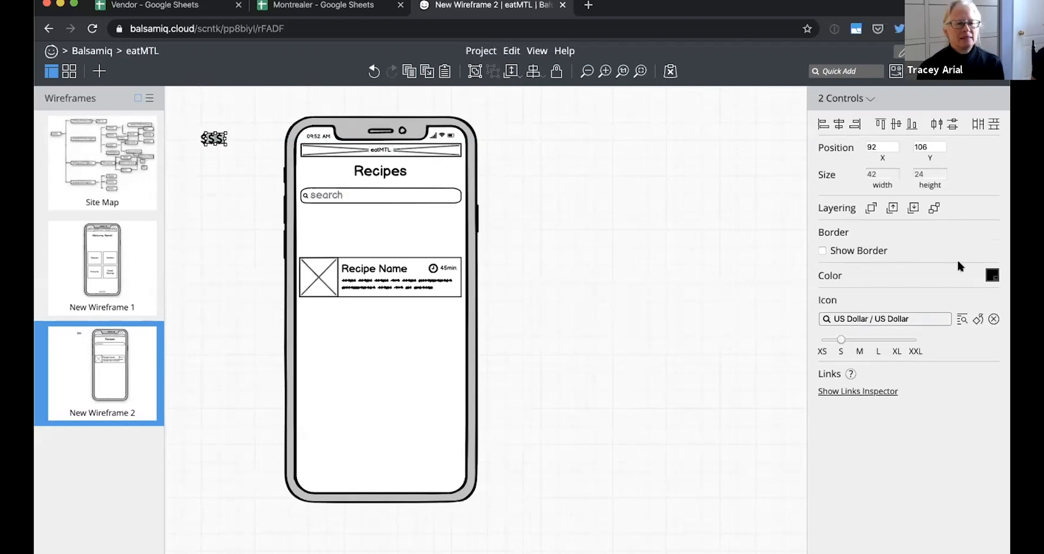
left_click(992, 276)
left_click(690, 267)
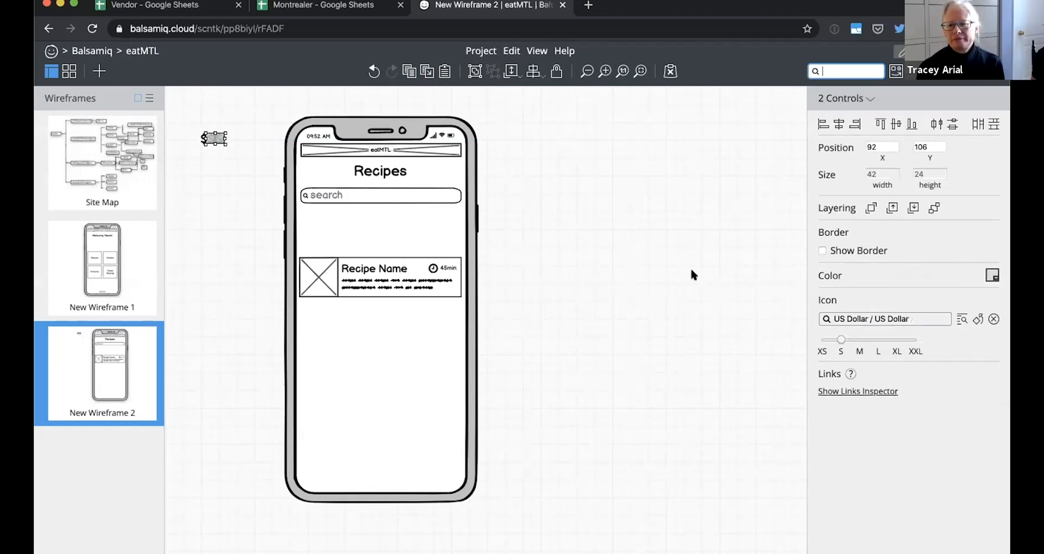
Move the three dollar icons to the empty canvas right of the phone, shrink them to size XS and group them.
left_click(618, 267)
left_click_drag(192, 126, 583, 248)
key("ctrl+g")
key("ctrl+shift+g")
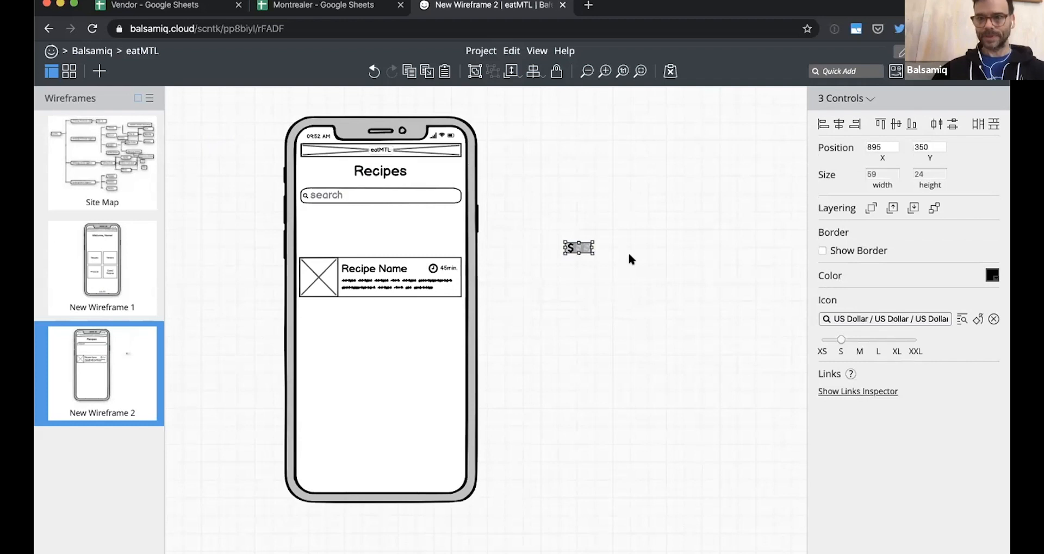
key("ctrl+g")
left_click(660, 303)
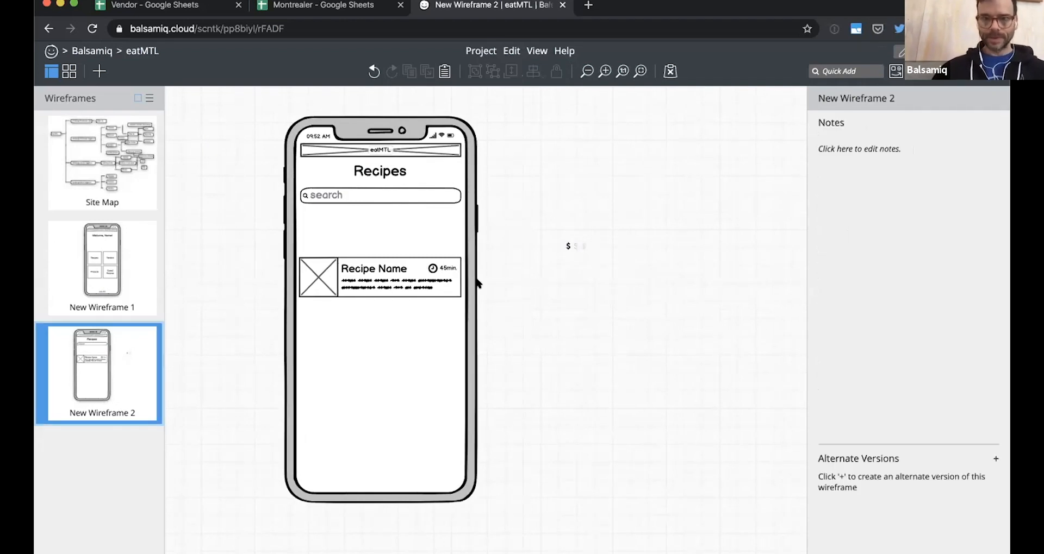
Shrink the card's clock icon to size XS and place the dollar icon group directly beneath the "45min." label.
left_click(402, 270)
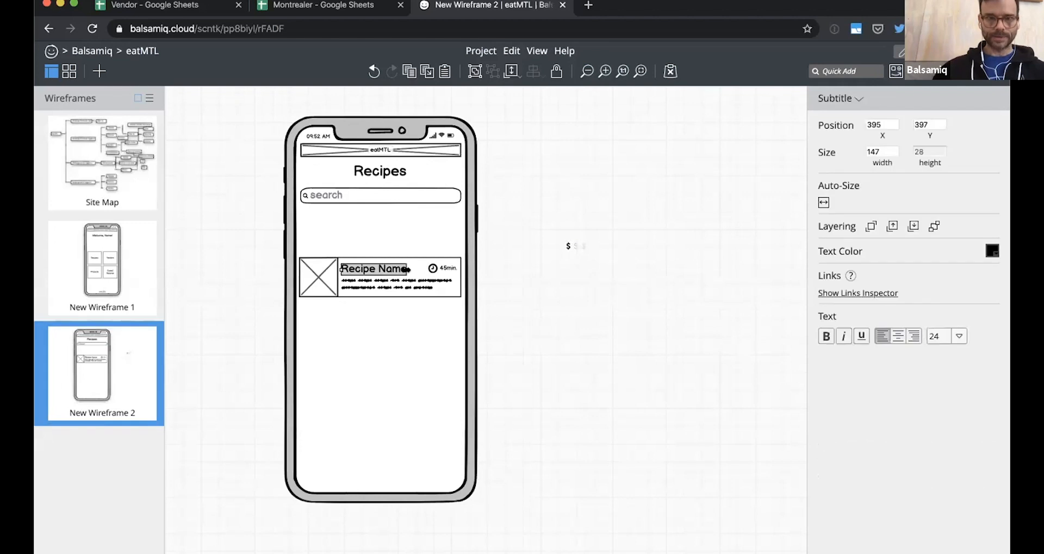
left_click(439, 269)
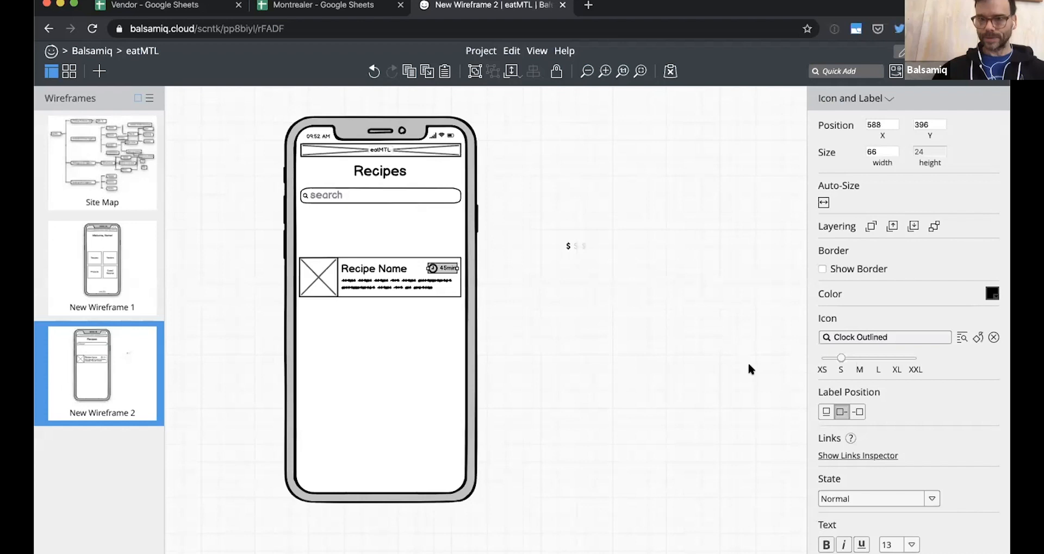
left_click(822, 358)
key("super+equal")
mouse_move(478, 290)
left_mouse_down()
mouse_move(625, 269)
mouse_move(476, 296)
left_mouse_up()
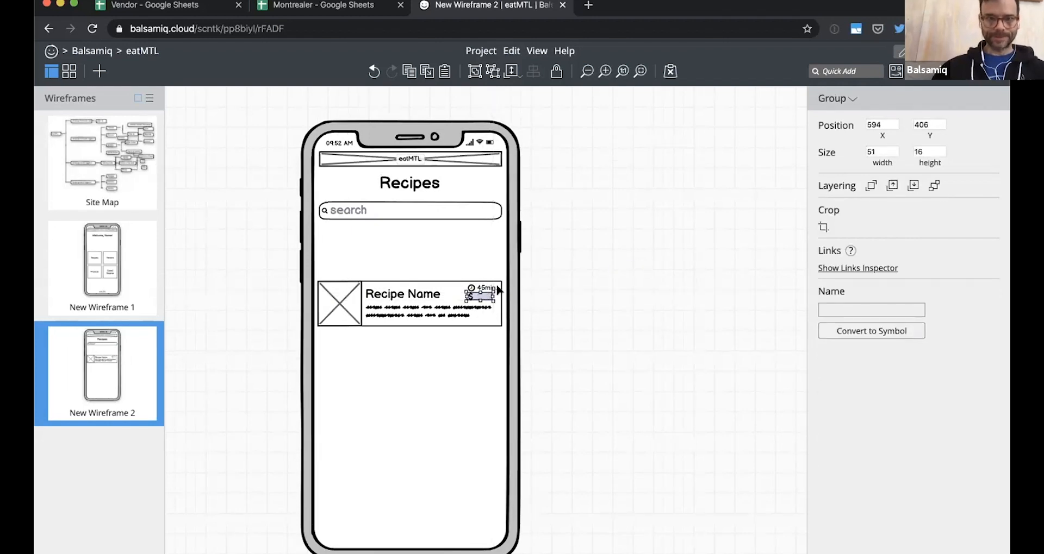
Group all elements of the recipe card into a single group.
key("Escape")
left_click_drag(283, 270, 573, 350)
key("super+g")
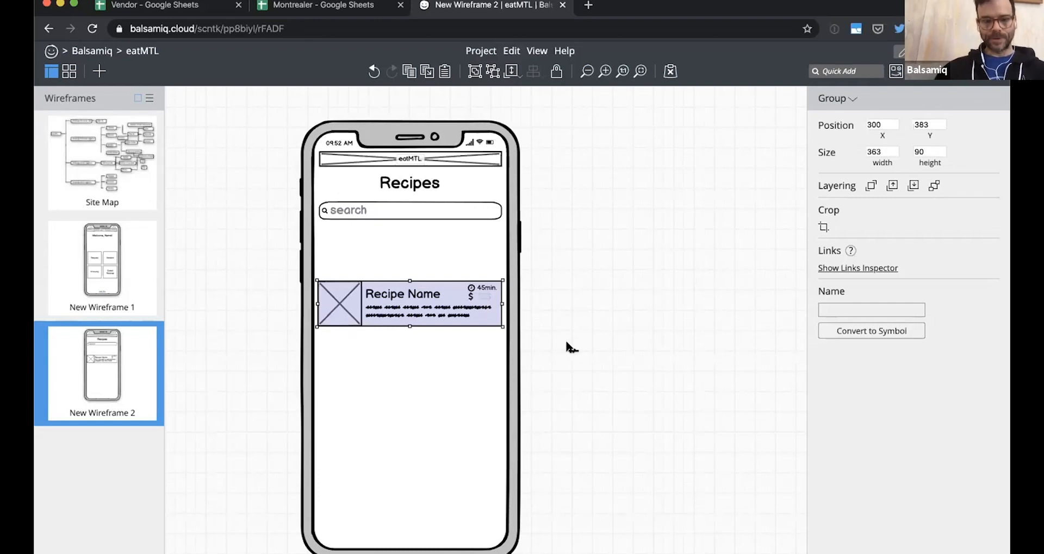
Duplicate the card group down the phone screen to make a stack of five evenly spaced recipe cards.
left_click_drag(410, 321, 406, 356)
key("super+d")
key("super+d")
key("super+d")
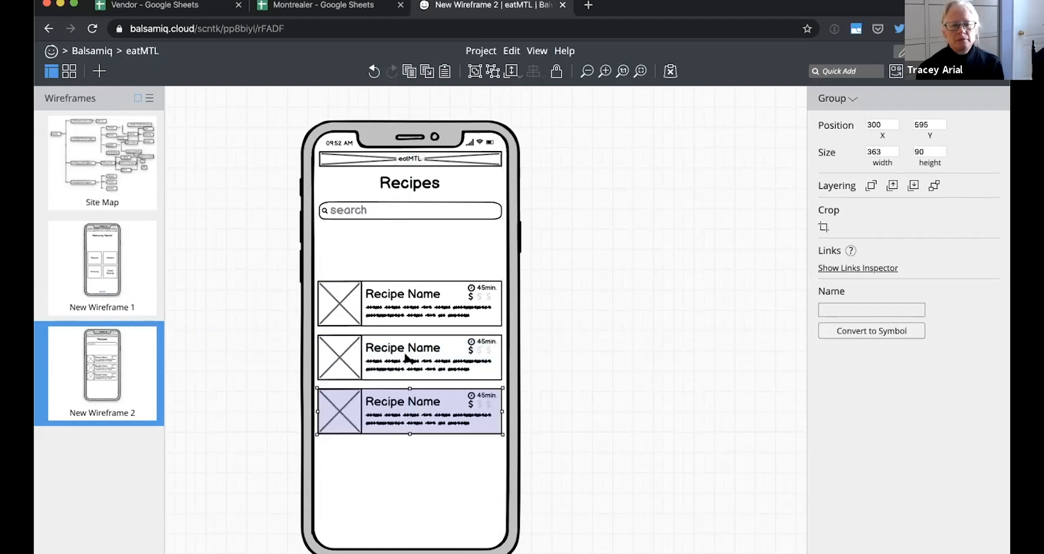
left_click(579, 321)
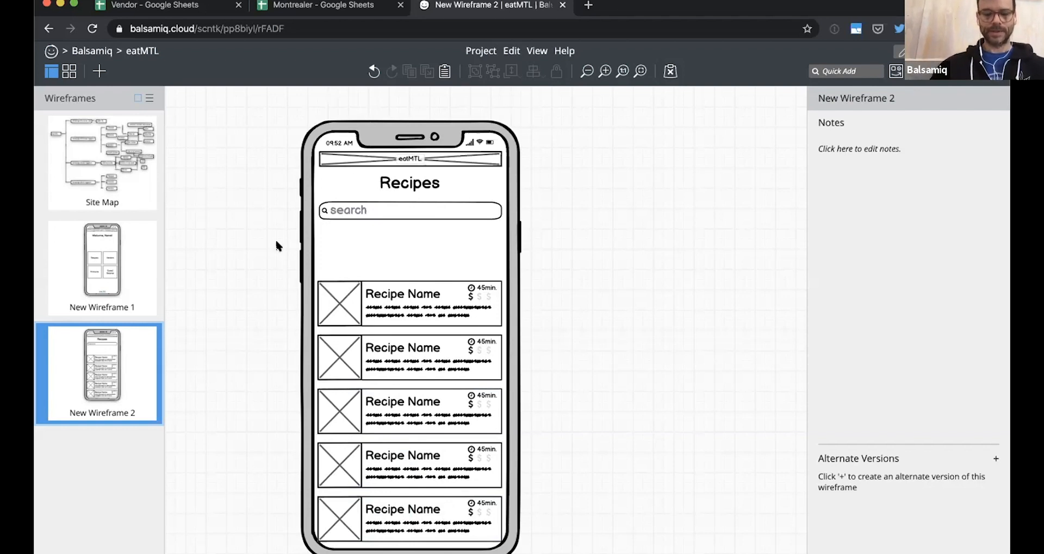
Add an Icon and Label control on the empty canvas beside the phone and give it the calendar icon at size S.
key("slash")
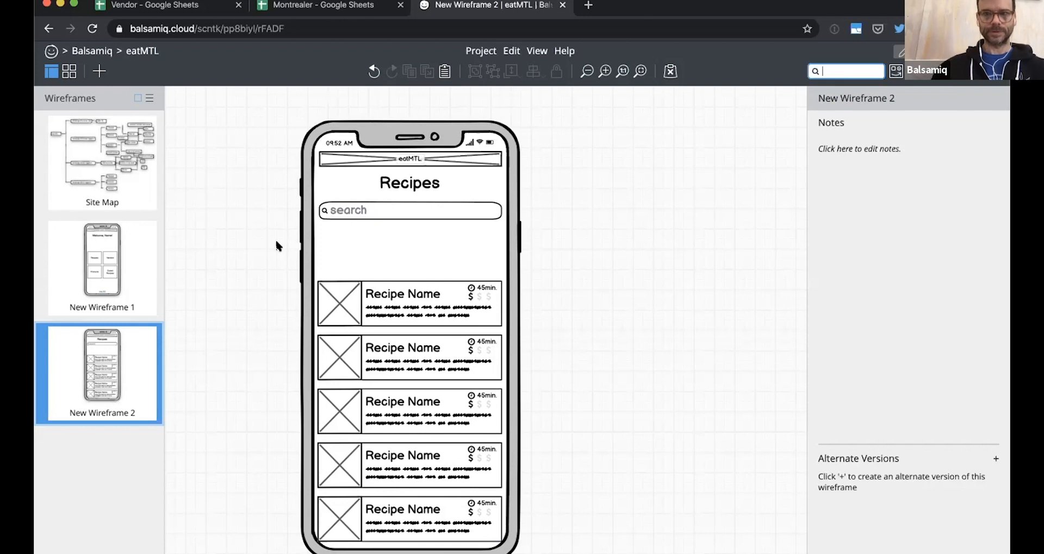
type("ic")
key("Down")
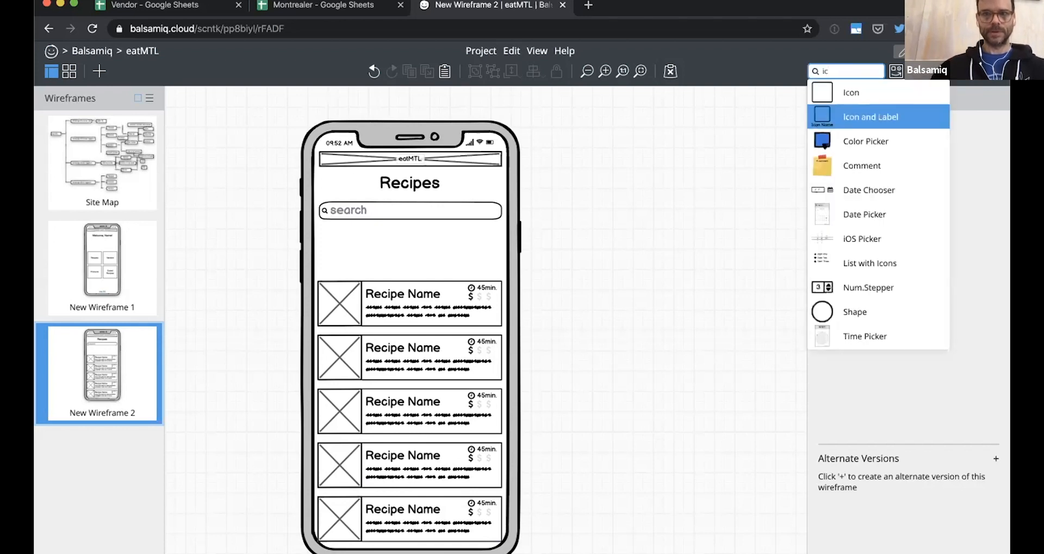
key("Return")
left_click(858, 388)
left_click(851, 337)
type("cale")
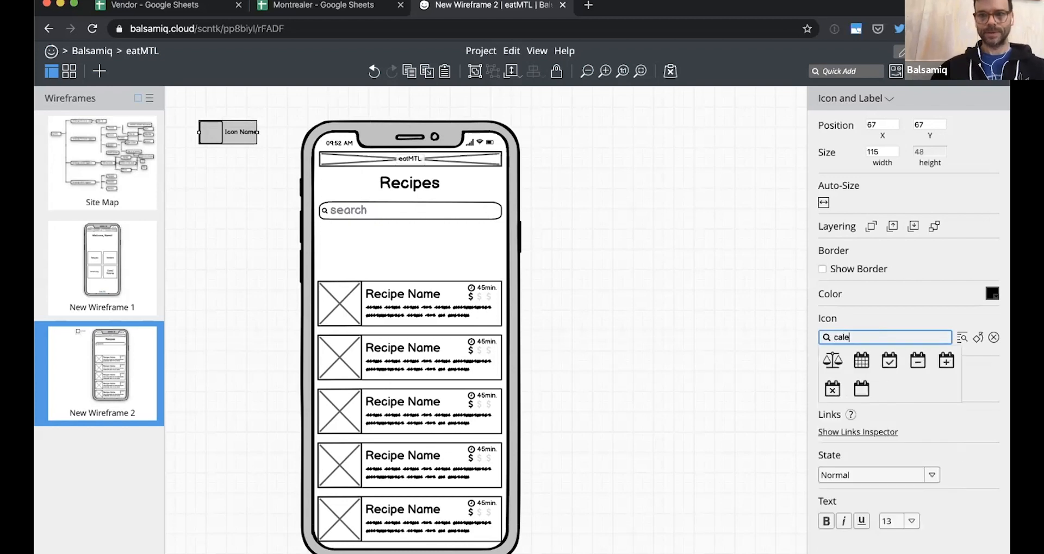
left_click(861, 361)
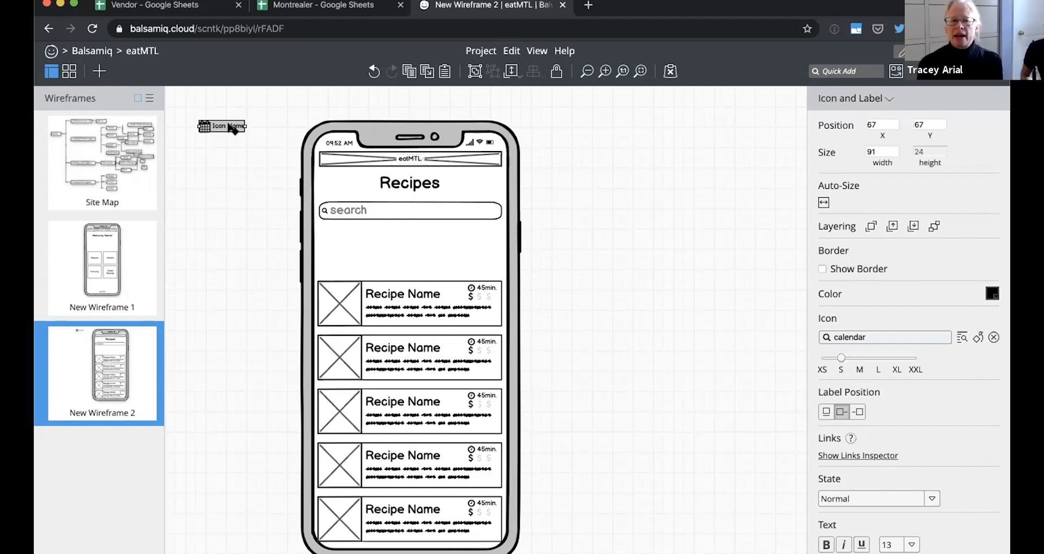
Change the calendar icon's label to "Today" and make it bold.
double_click(228, 127)
type("Today")
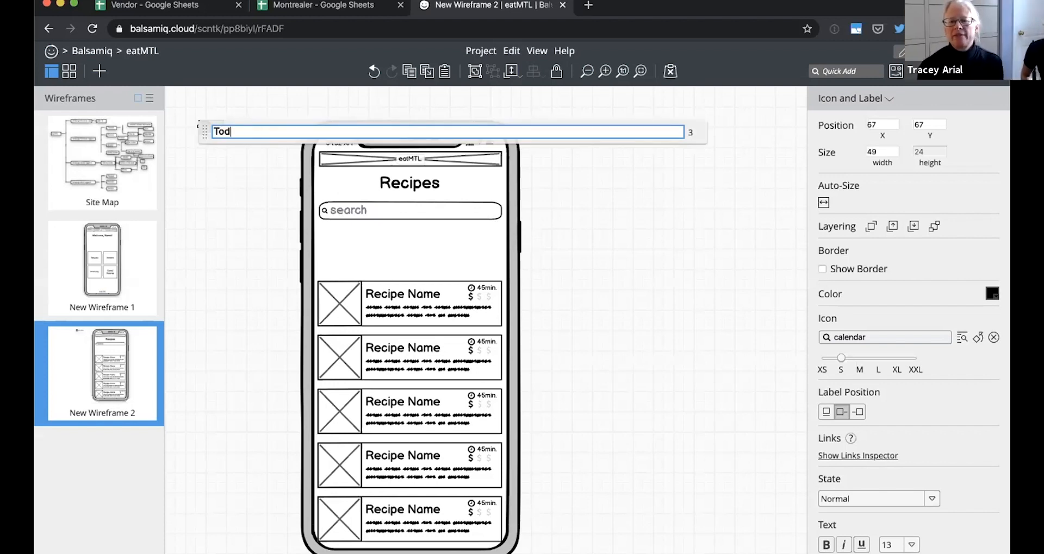
key("Return")
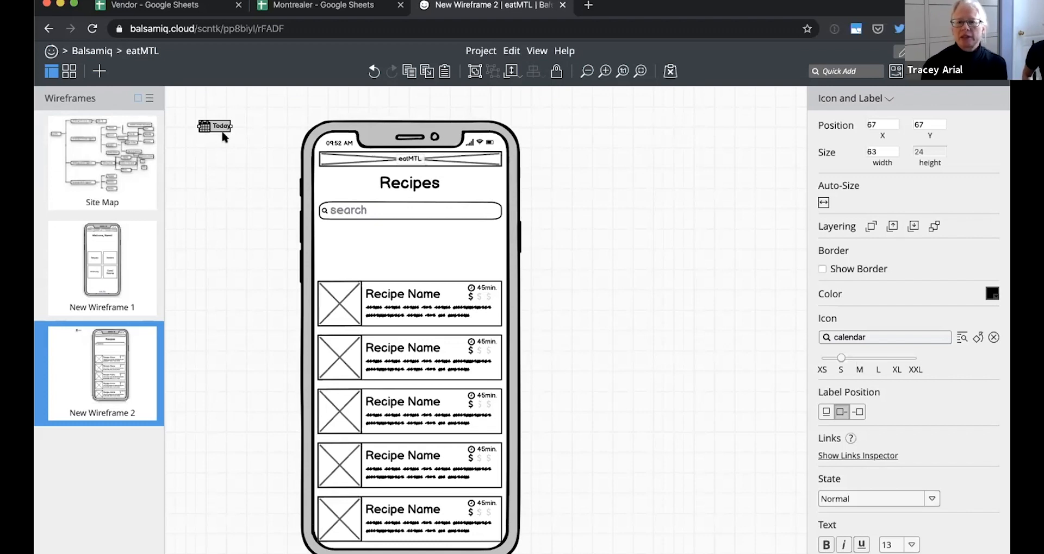
key("super+b")
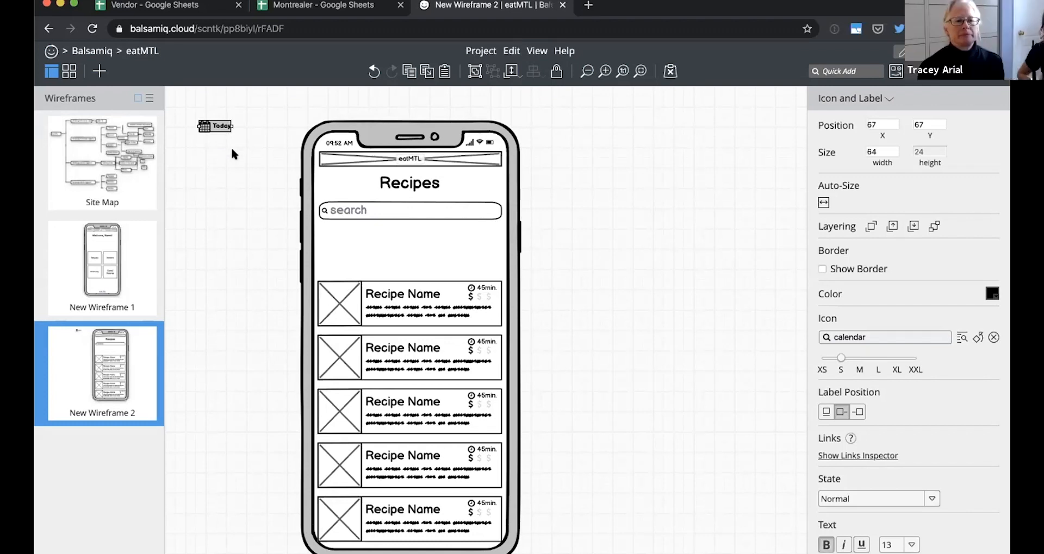
Enlarge the Today control to icon size M and text size 18.
left_click(859, 360)
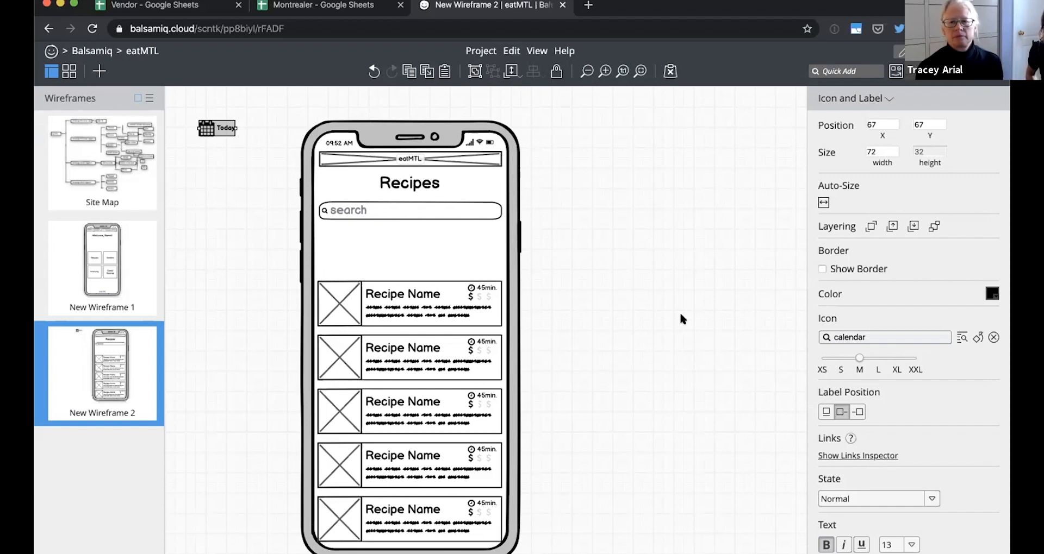
key("Up")
key("Up")
key("Up")
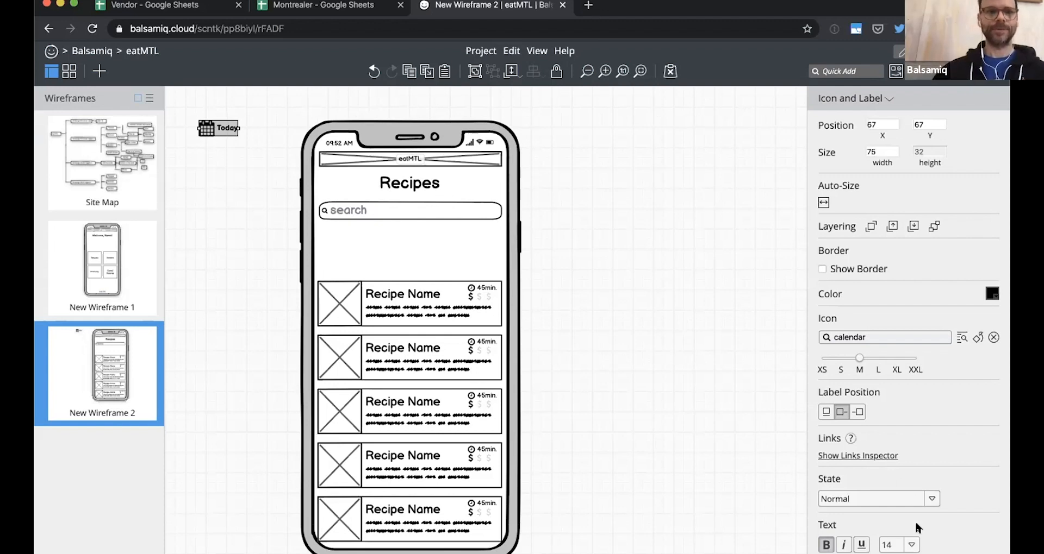
key("Up")
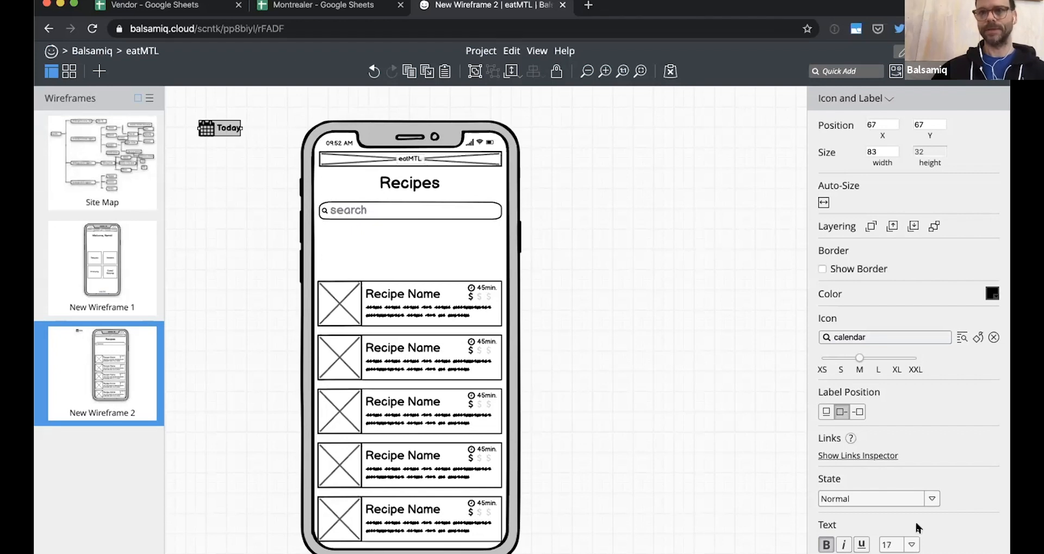
key("Up")
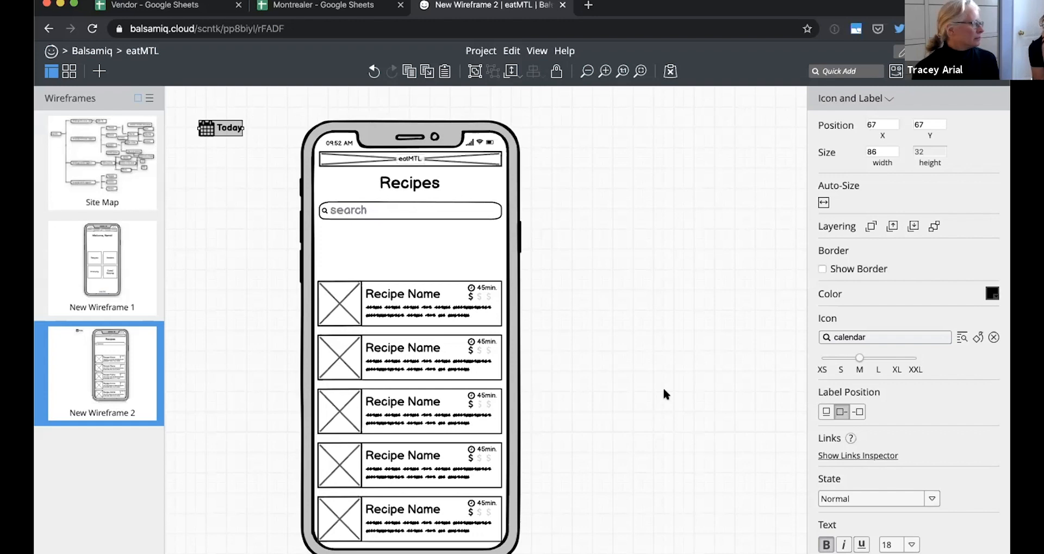
Add a Button Bar control to the canvas below the Today calendar icon.
left_click(662, 386)
type("but")
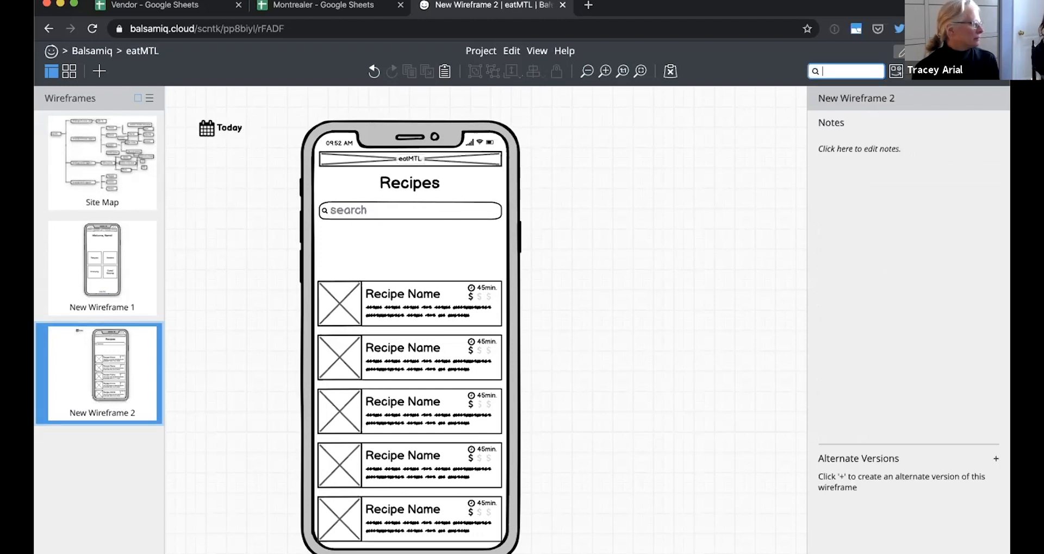
key("Down")
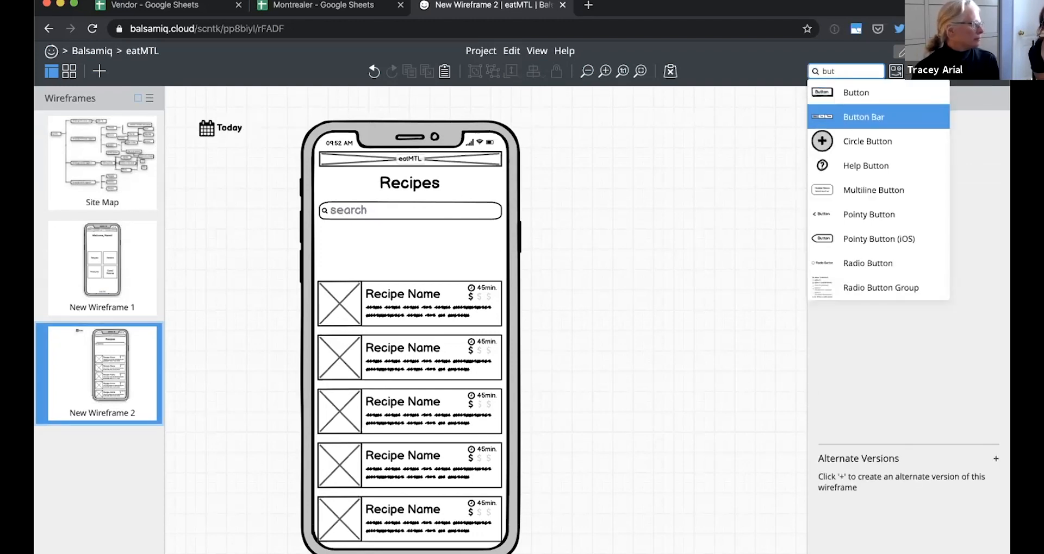
key("Return")
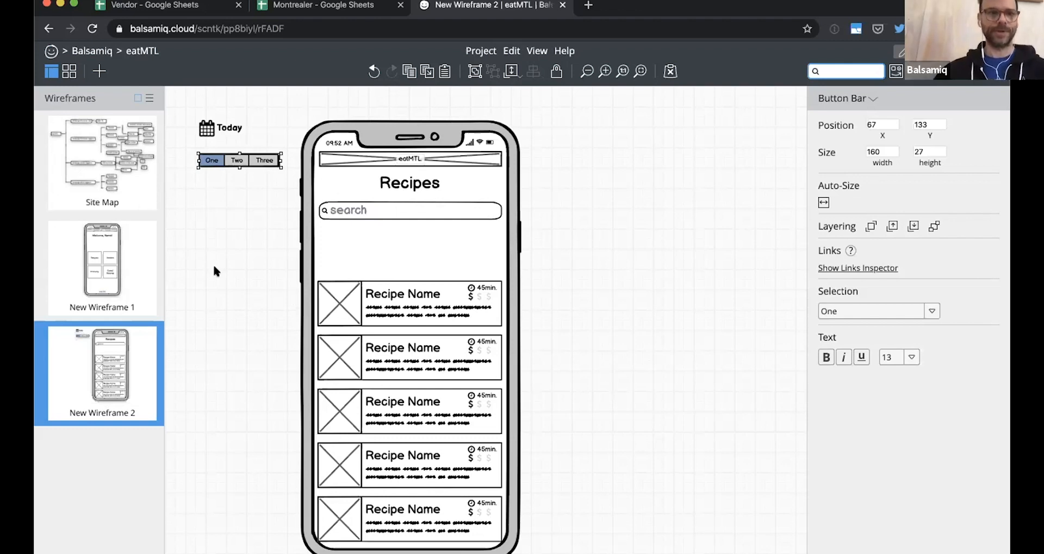
Check the Recipes filters on the Site Map and label the Recipes wireframe's button bar segments "$, $$, $$$".
left_click(126, 186)
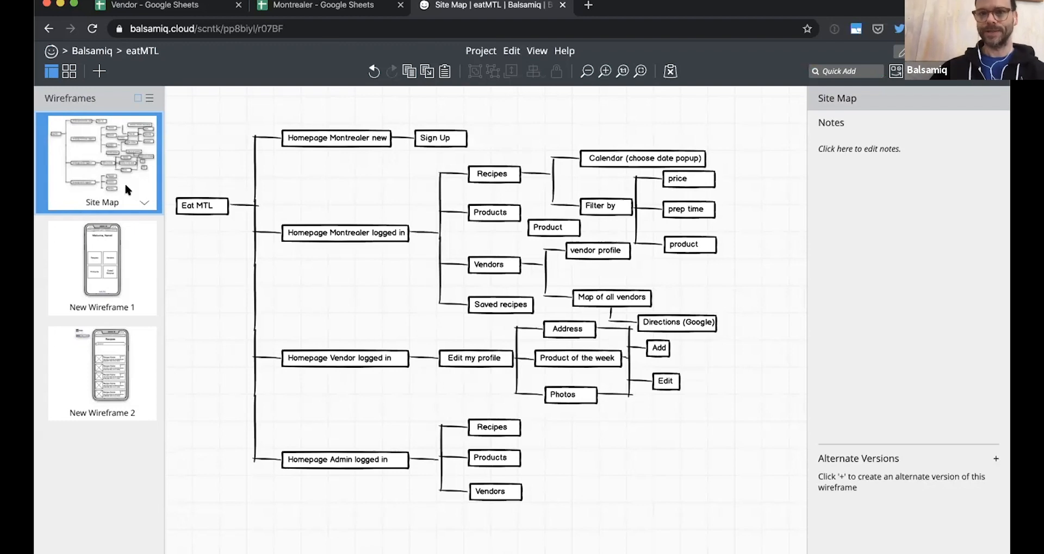
left_click(104, 365)
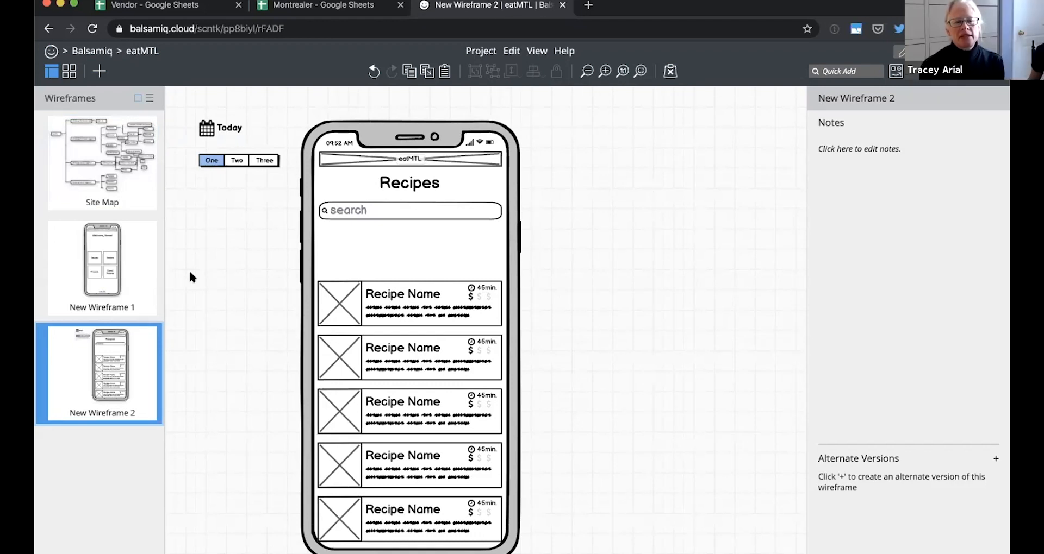
double_click(234, 161)
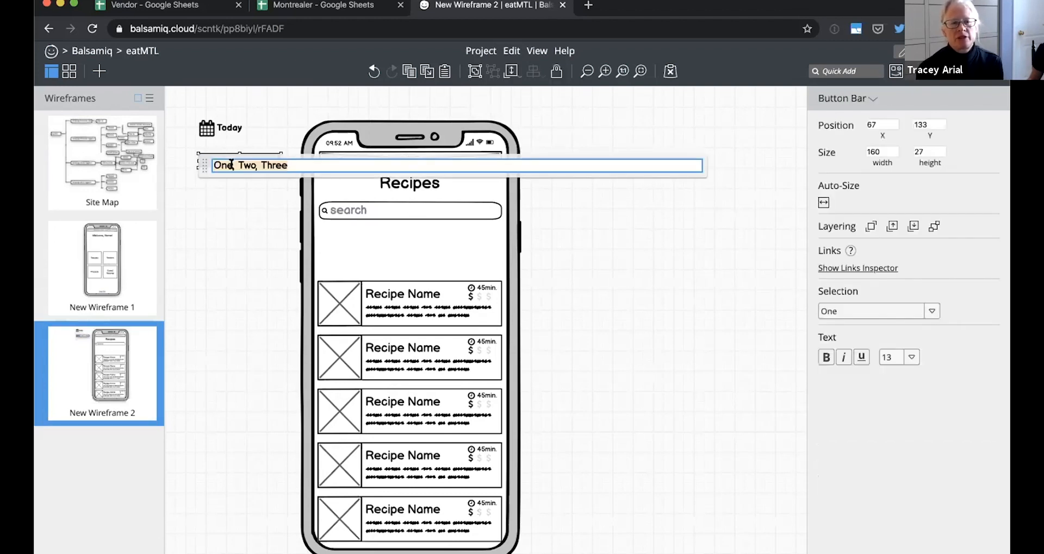
type("$, ")
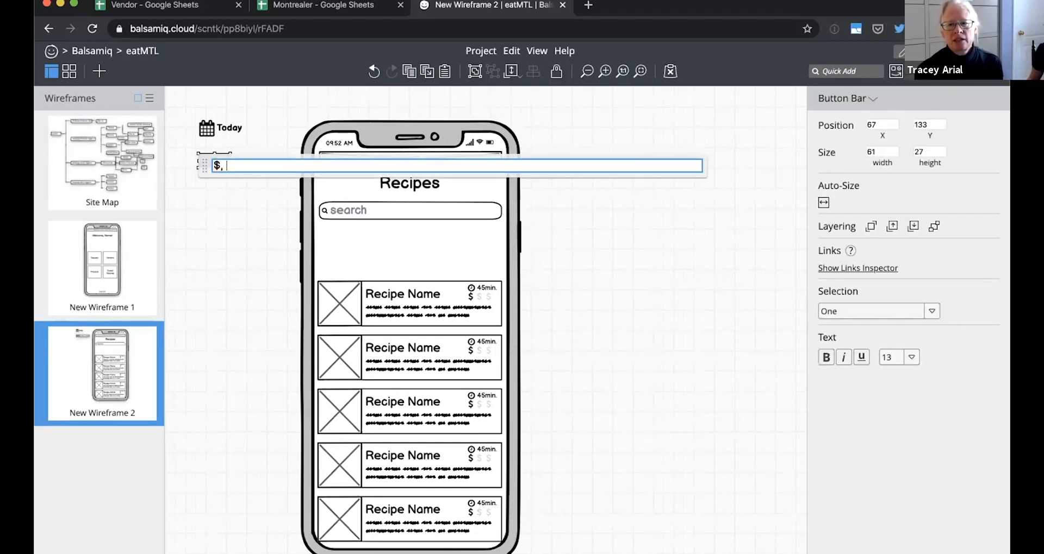
type("$$, $$$")
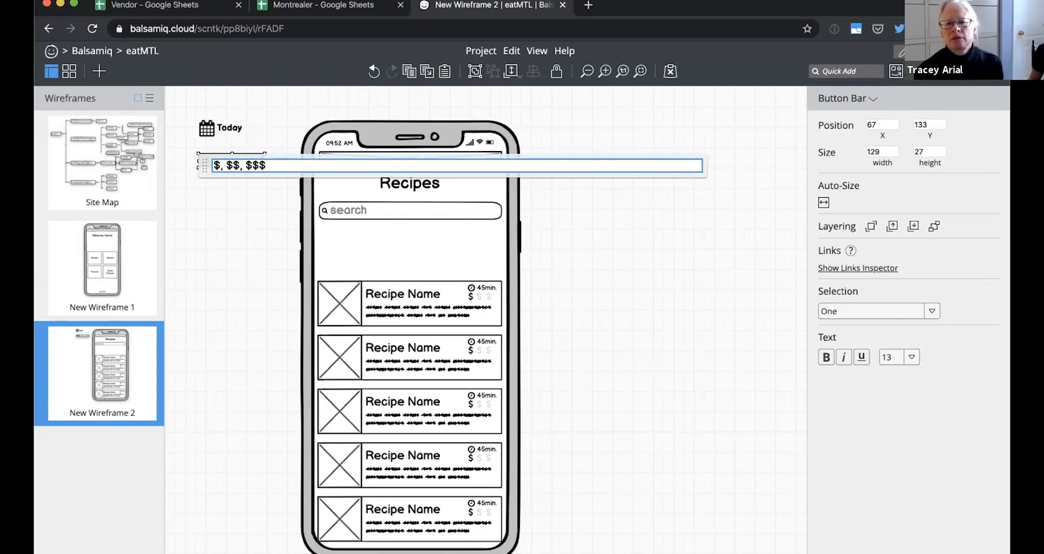
key("Return")
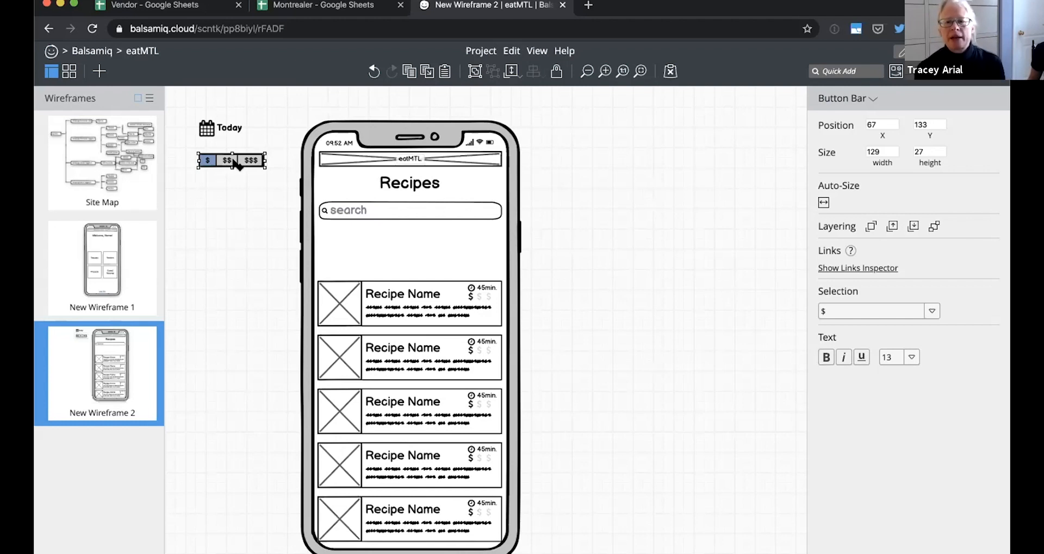
Add a ComboBox below the price button bar and enter "<30min." and "~45 min." as its first two options.
type("/drop")
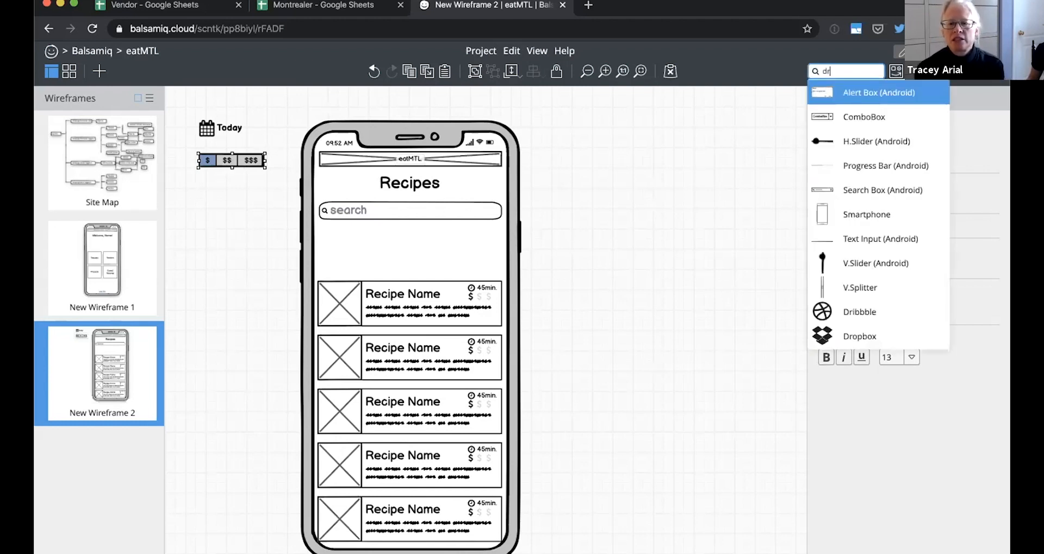
key("Return")
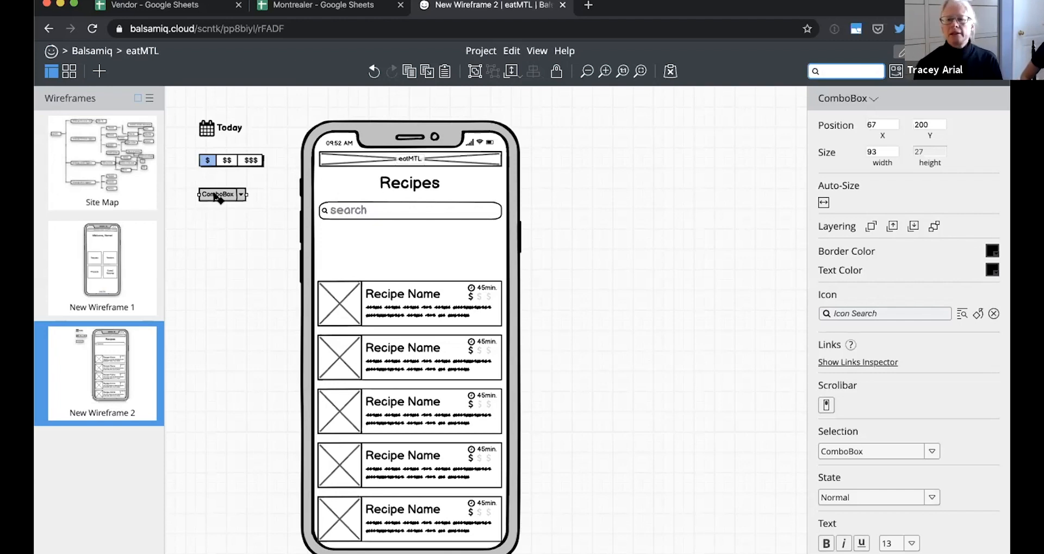
double_click(216, 194)
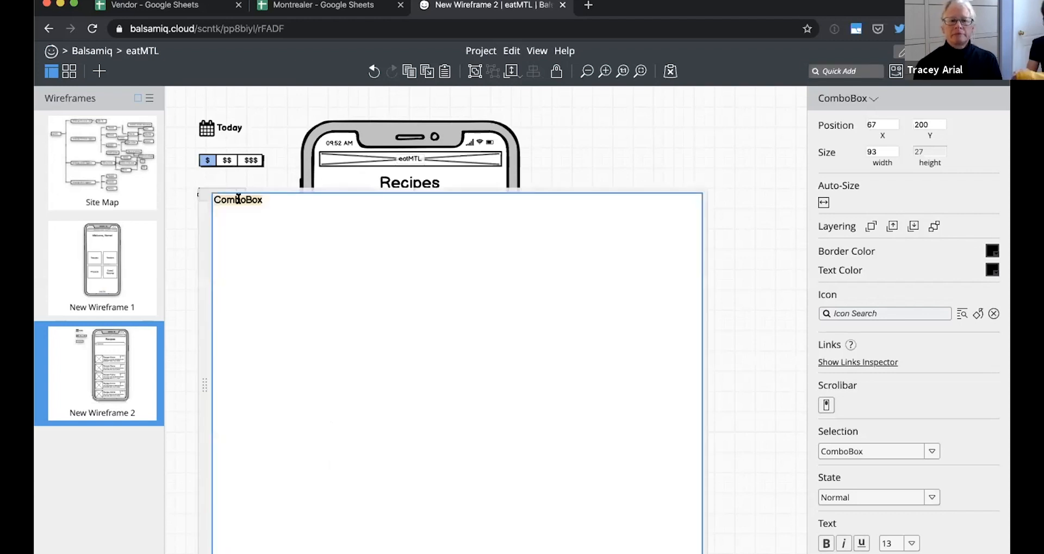
type("<30")
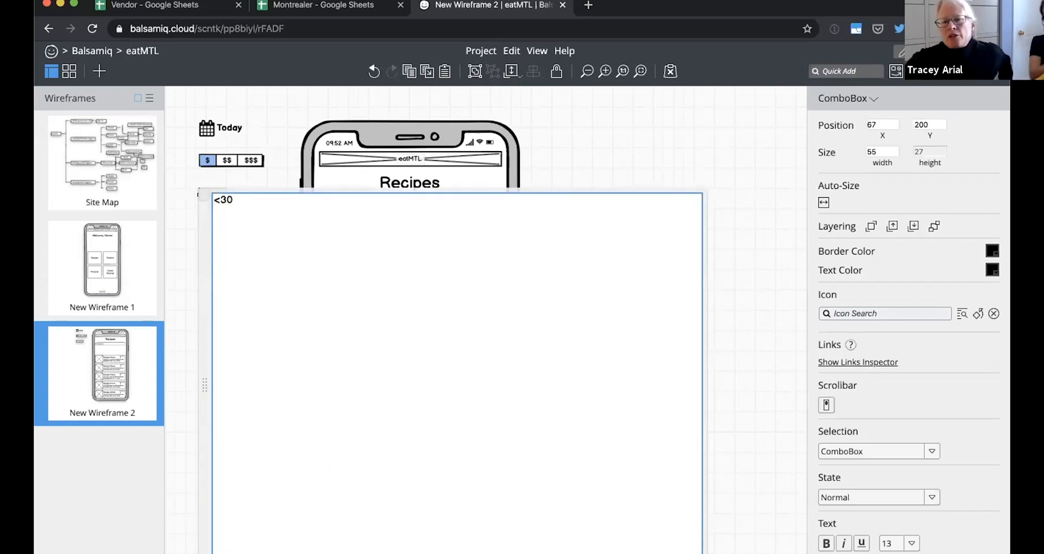
type("min.")
key("Return")
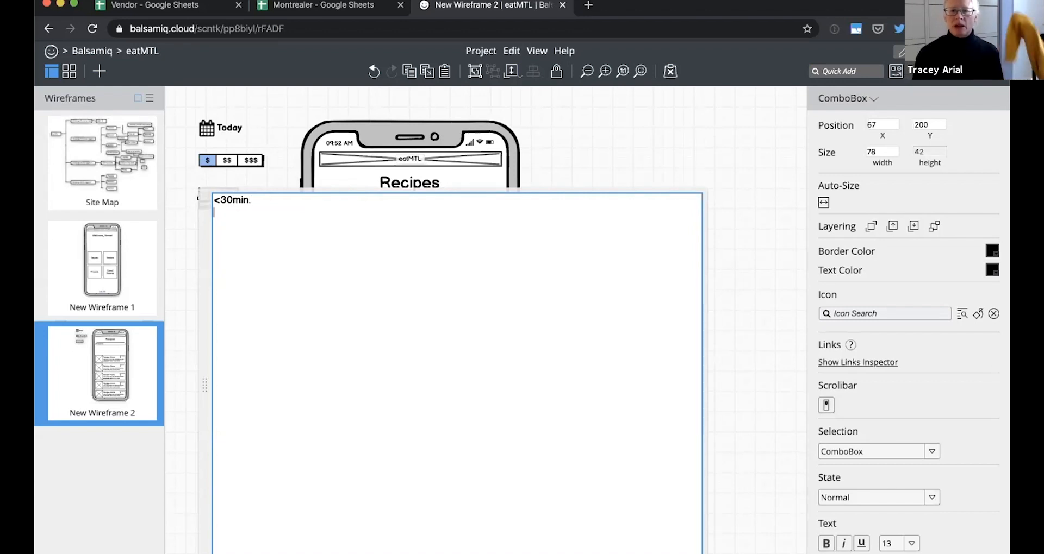
type("~45 min.")
Correct the combo box's first option to "<30 min." and add "1+ hr." as the third option.
key("Up")
key("Left")
key("Left")
key("Left")
key("Left")
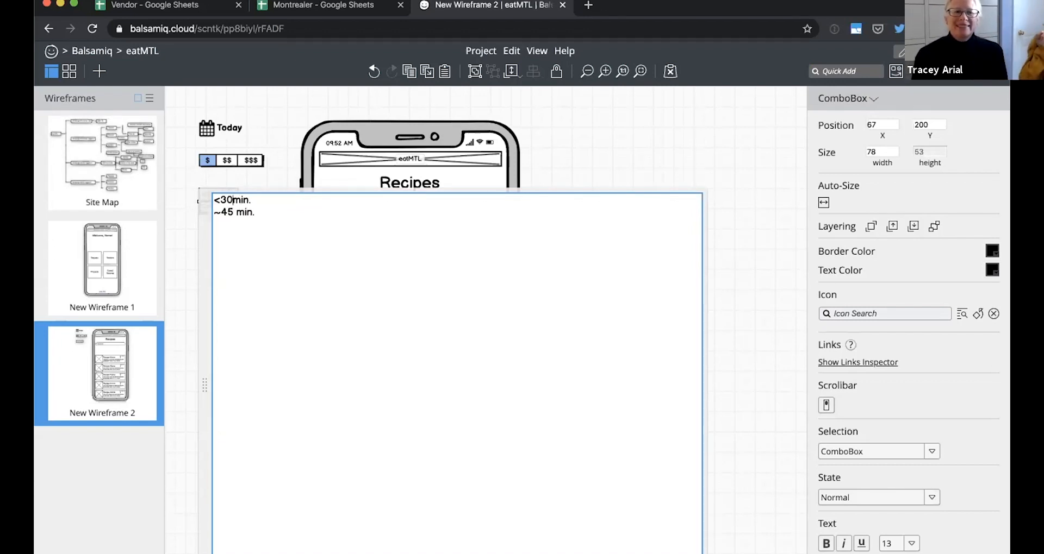
key("Down")
key("End")
key("Return")
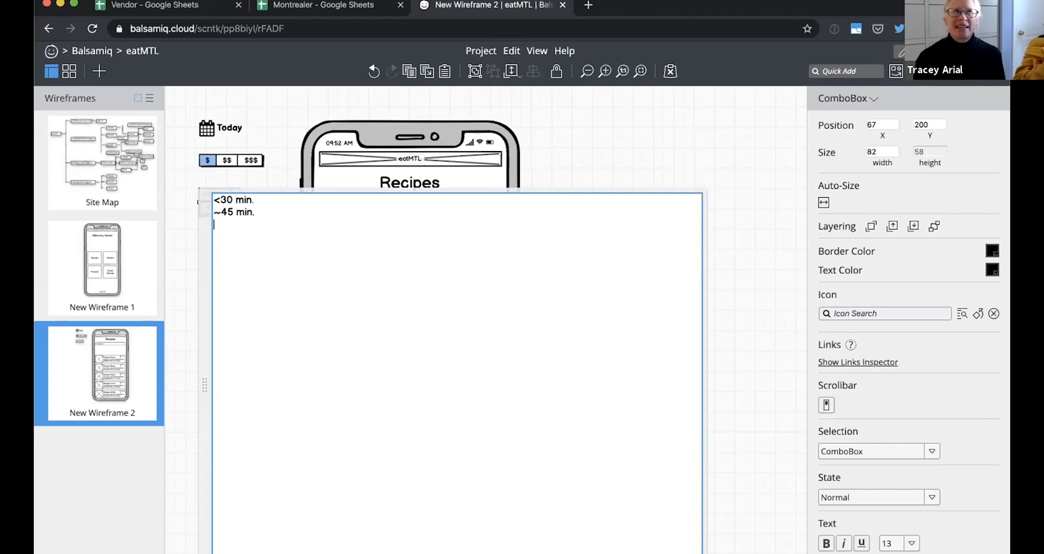
type("1+ hr.")
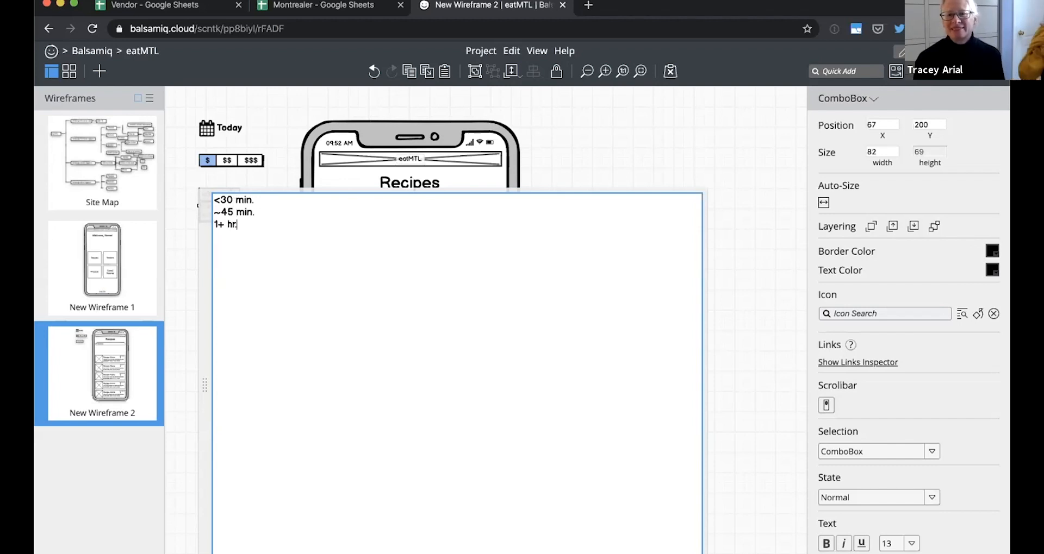
left_click(198, 206)
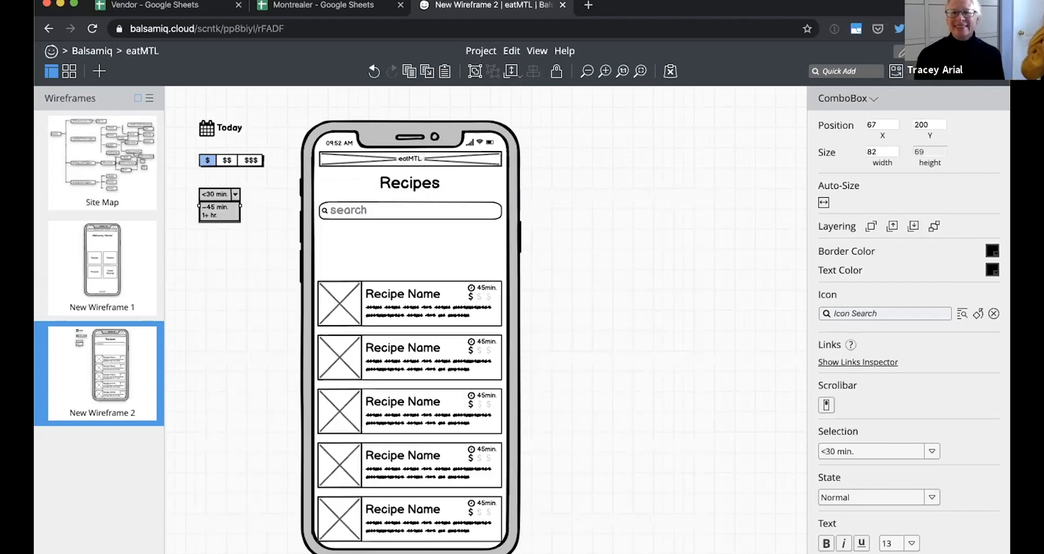
Set the prep time combo box's state to Closed so only its selected option shows.
double_click(210, 199)
left_click(191, 192)
left_click(227, 211)
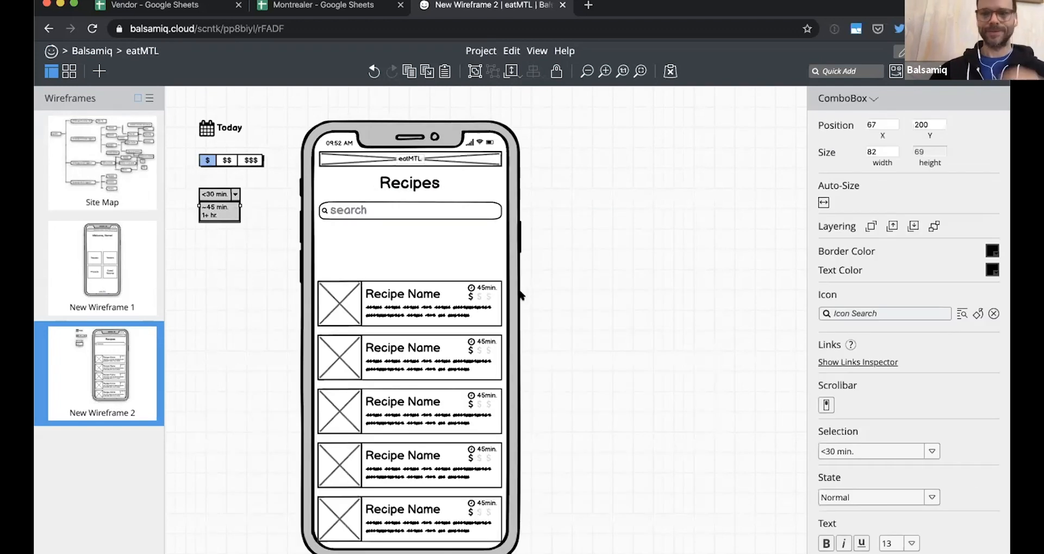
left_click(859, 496)
left_click(843, 535)
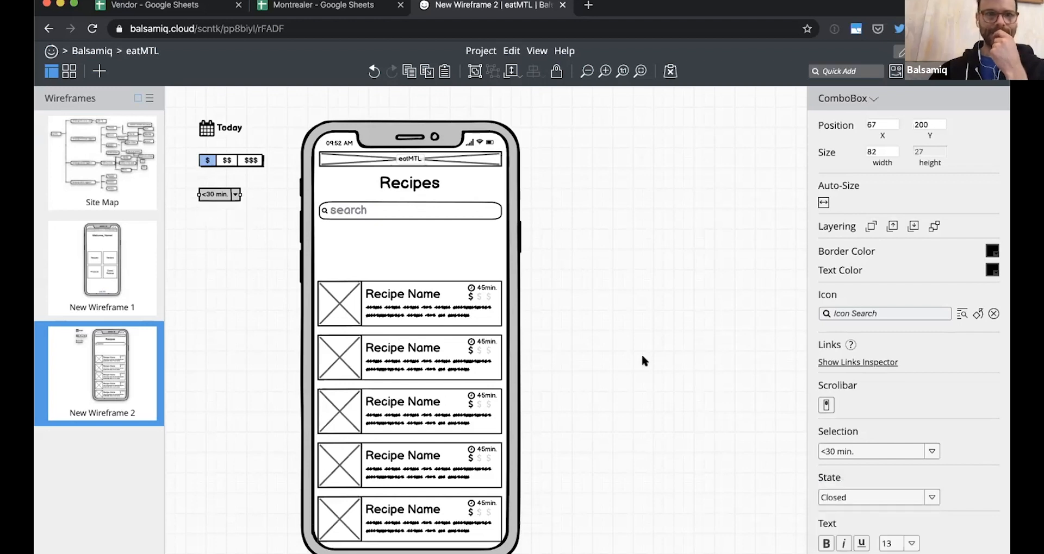
left_click(643, 361)
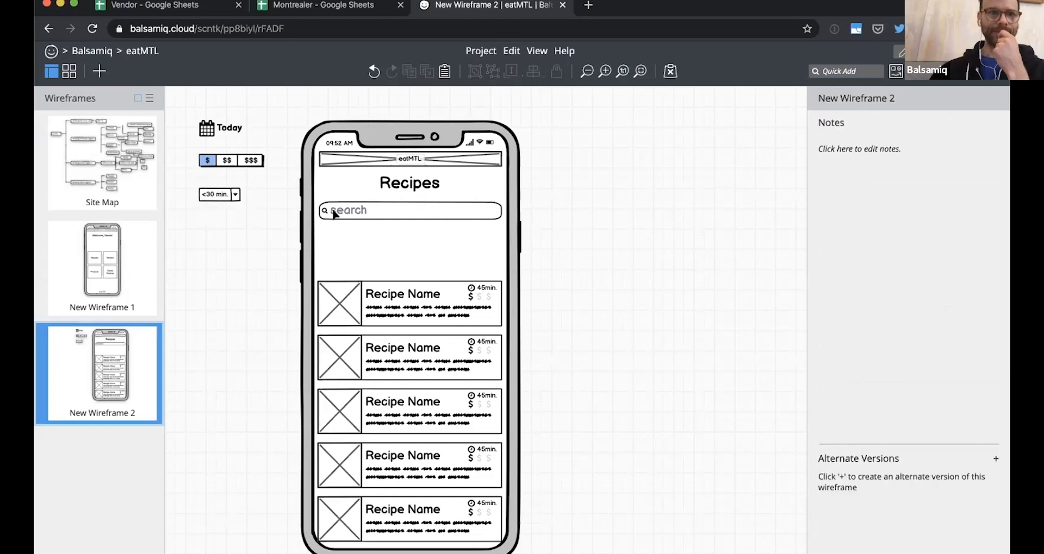
Shrink the Today calendar icon to size S and place it directly below the search box, aligned with its left edge.
left_click(225, 196)
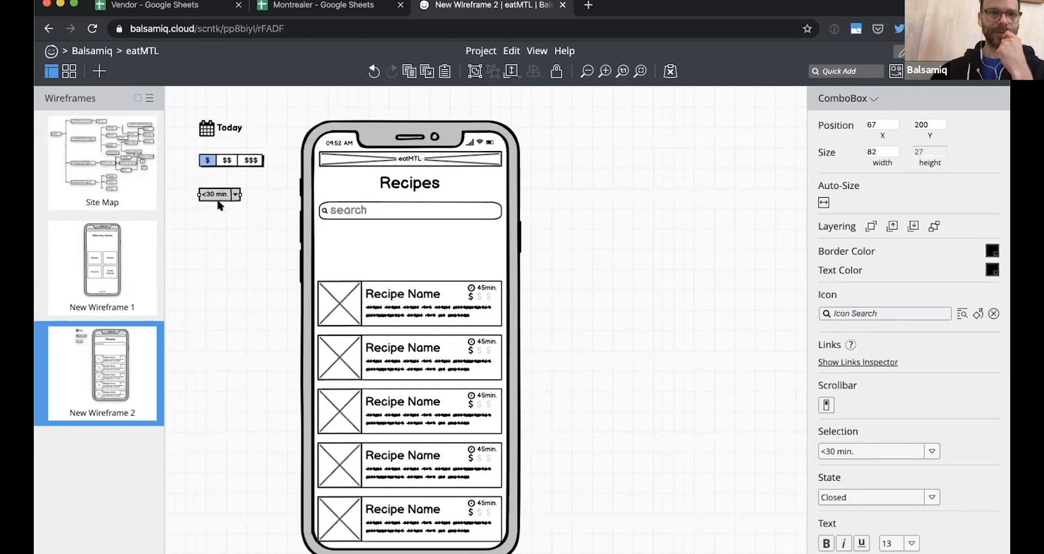
left_click(213, 134)
key("super+shift+Down")
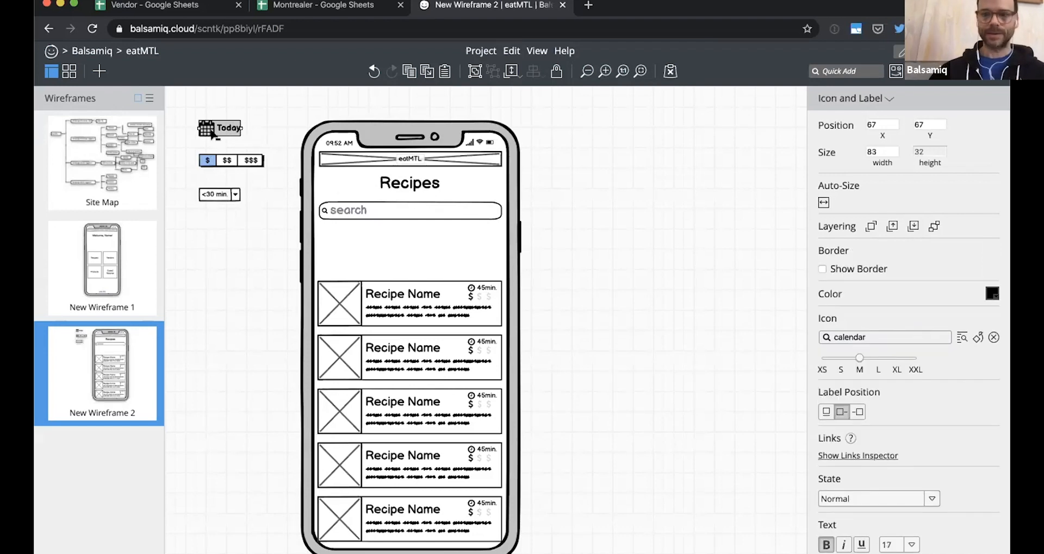
left_click(834, 360)
left_click_drag(218, 128, 305, 223)
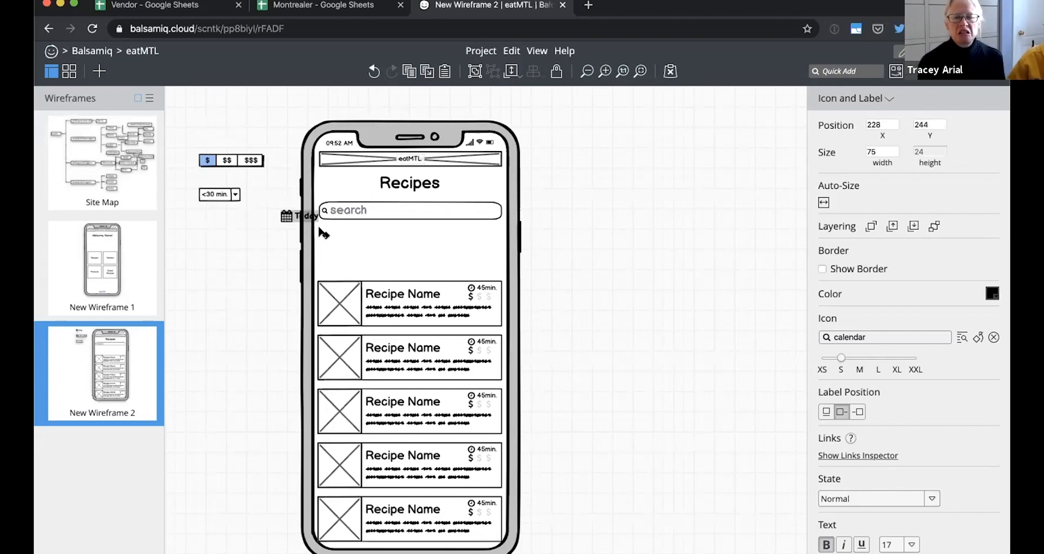
left_click_drag(294, 216, 330, 233)
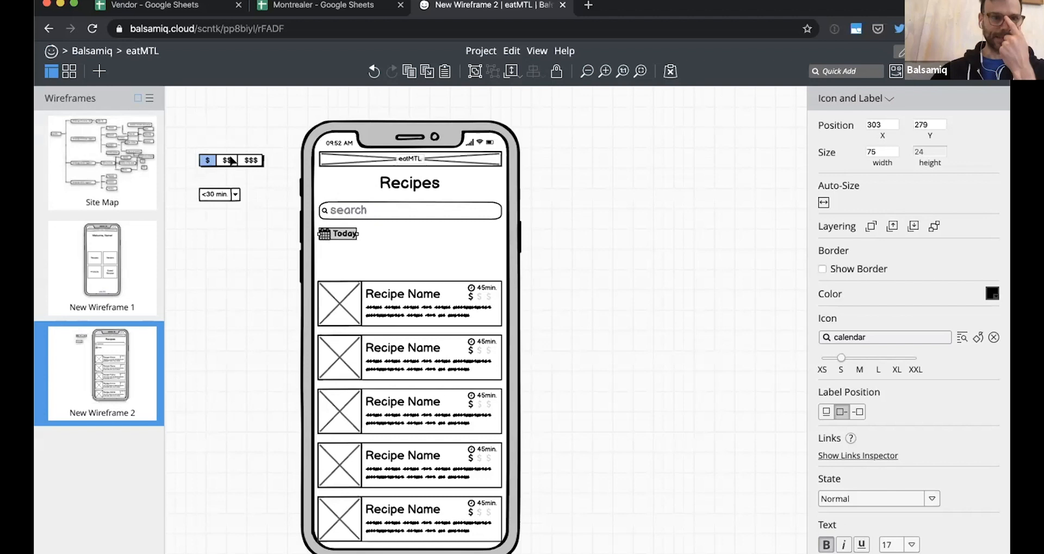
Move the price button bar to the right of Today and place the prep time combo box beneath the price bar.
left_click(227, 162)
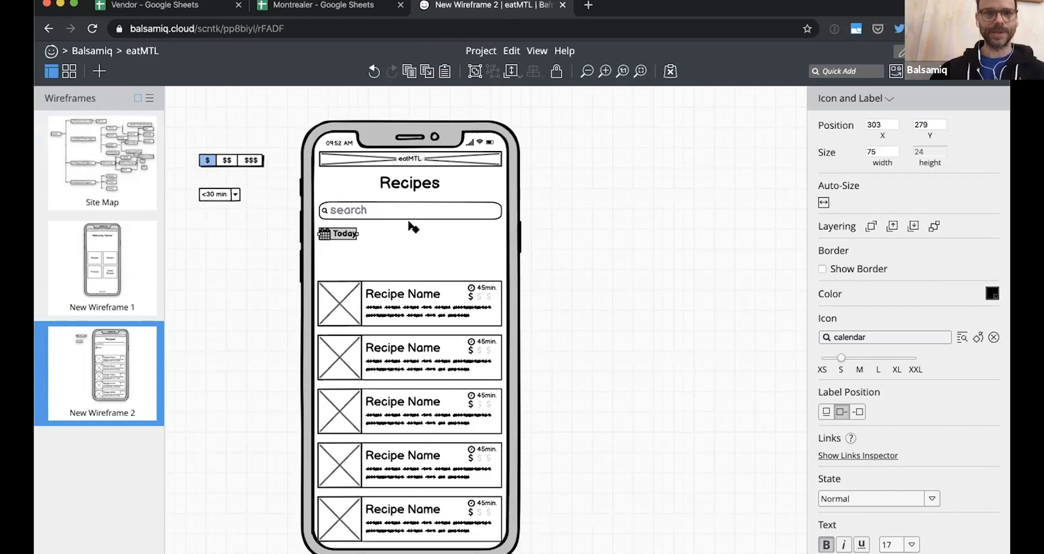
left_click_drag(433, 235, 469, 235)
left_click_drag(233, 195, 492, 262)
left_click(551, 267)
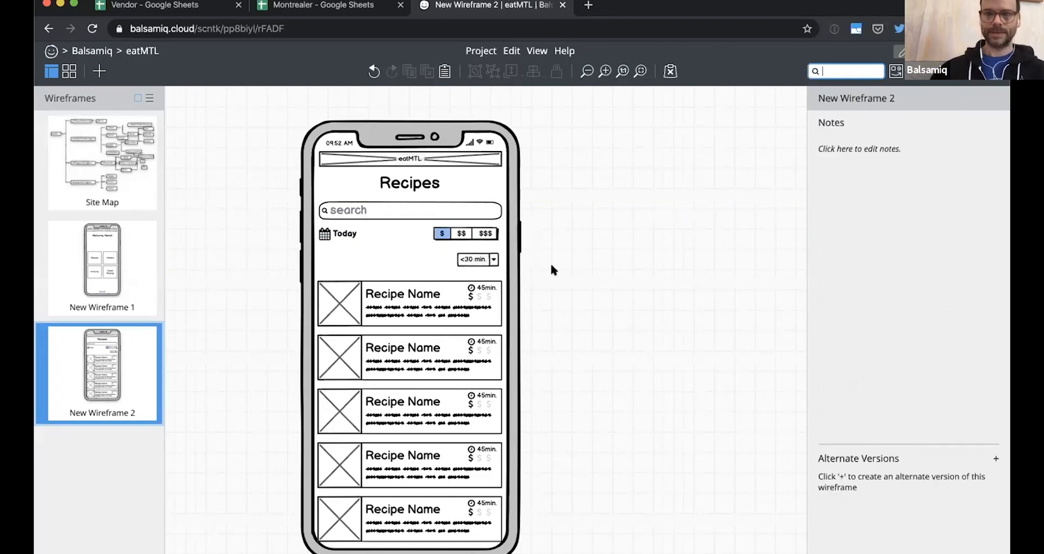
Add a Clock Outlined icon at size M and place it just left of the prep time combo box.
type("co")
key("BackSpace")
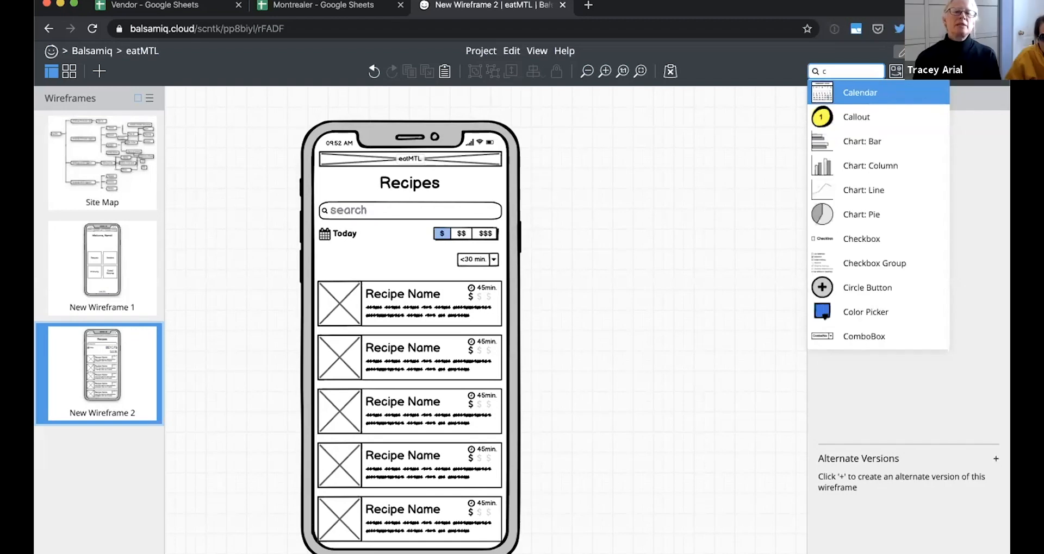
type("lo")
key("Down")
key("Return")
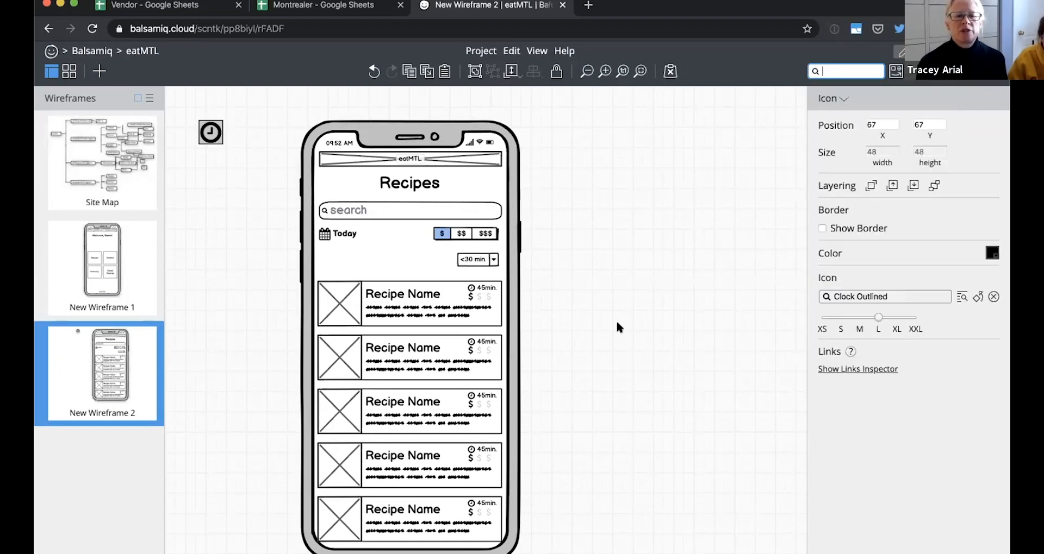
left_click(859, 318)
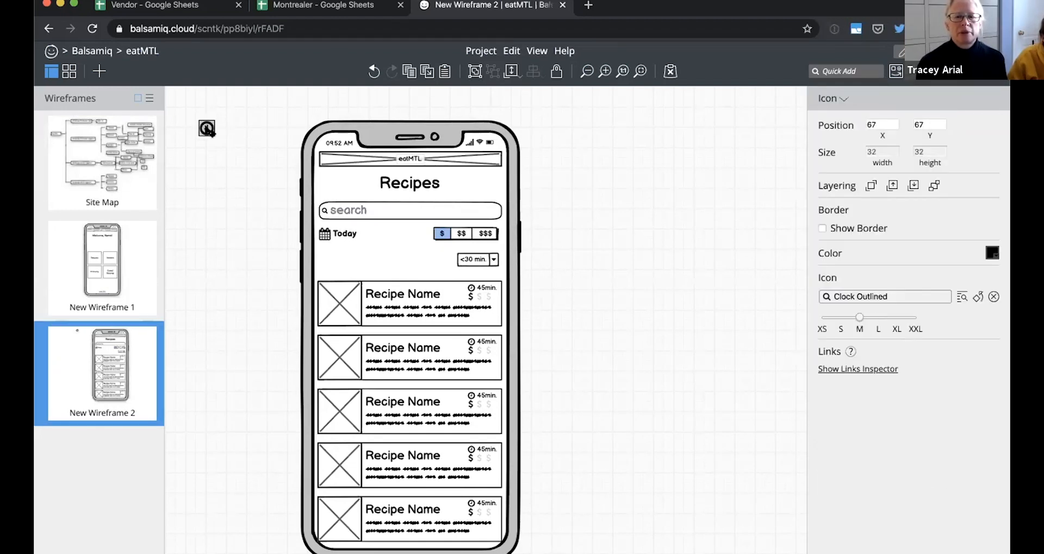
left_click_drag(307, 230, 453, 259)
left_click(569, 251)
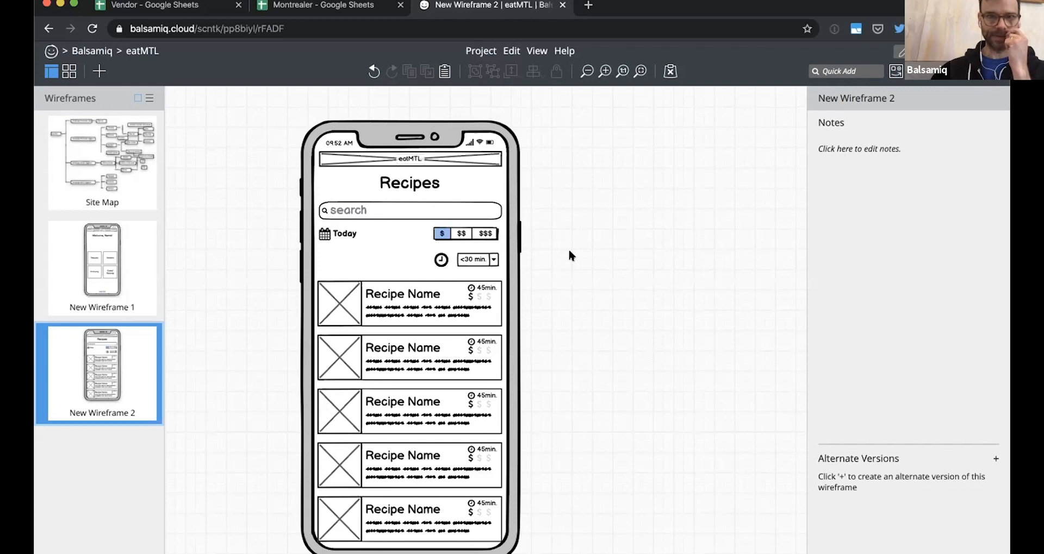
Check the Site Map's recipe filters, then add a Button with the Cutlery icon to the Recipes wireframe.
left_click(129, 171)
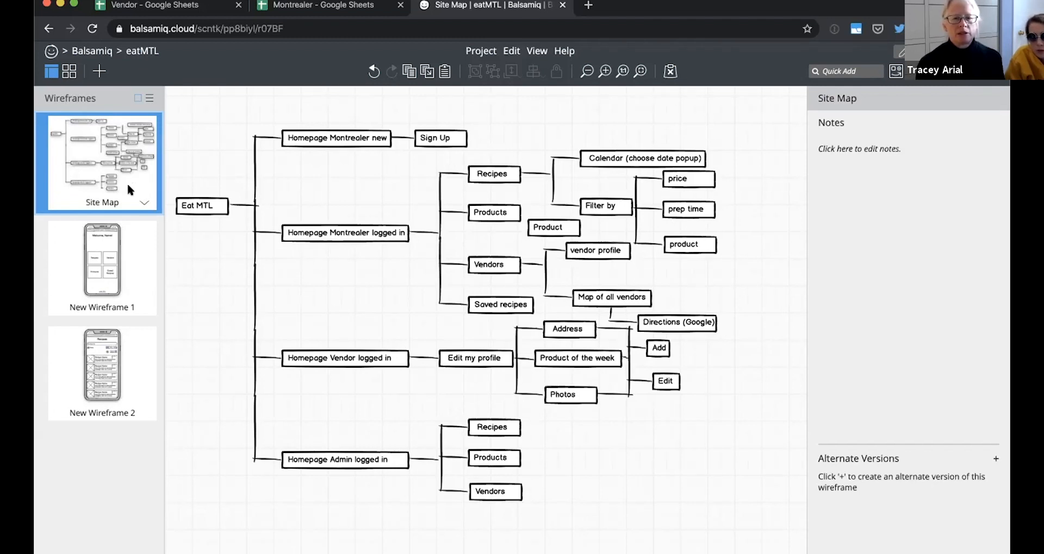
left_click(114, 350)
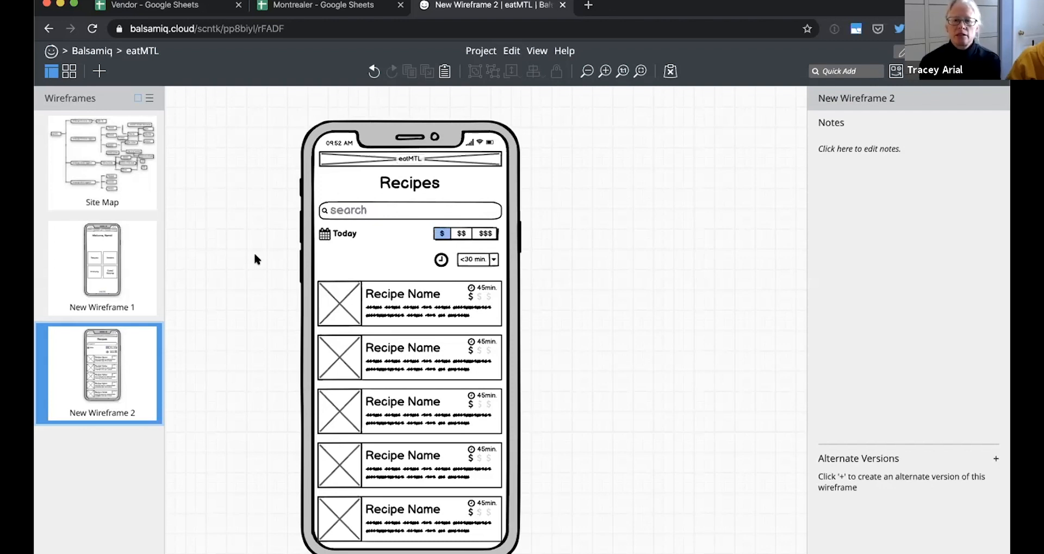
key("slash")
type("butt")
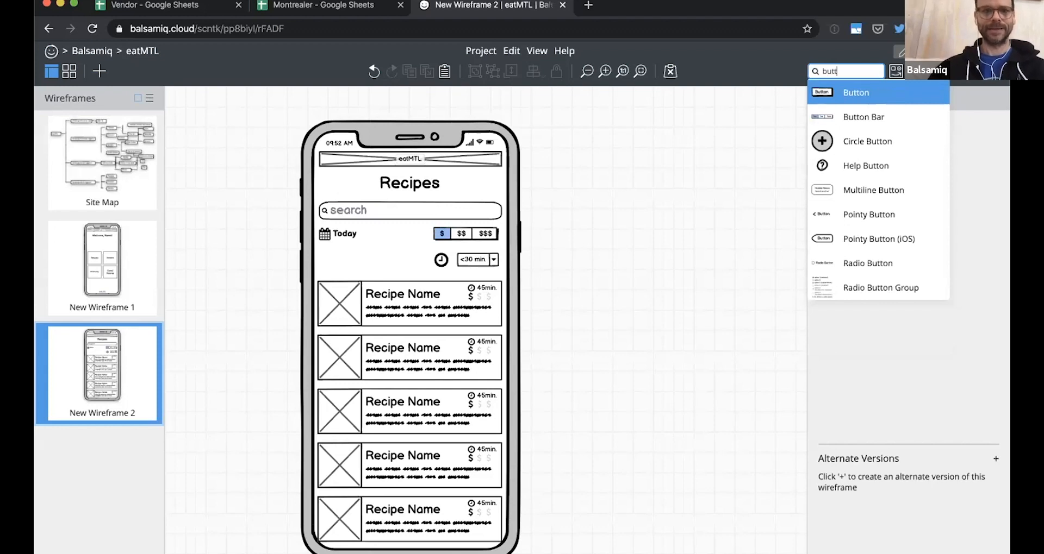
key("Return")
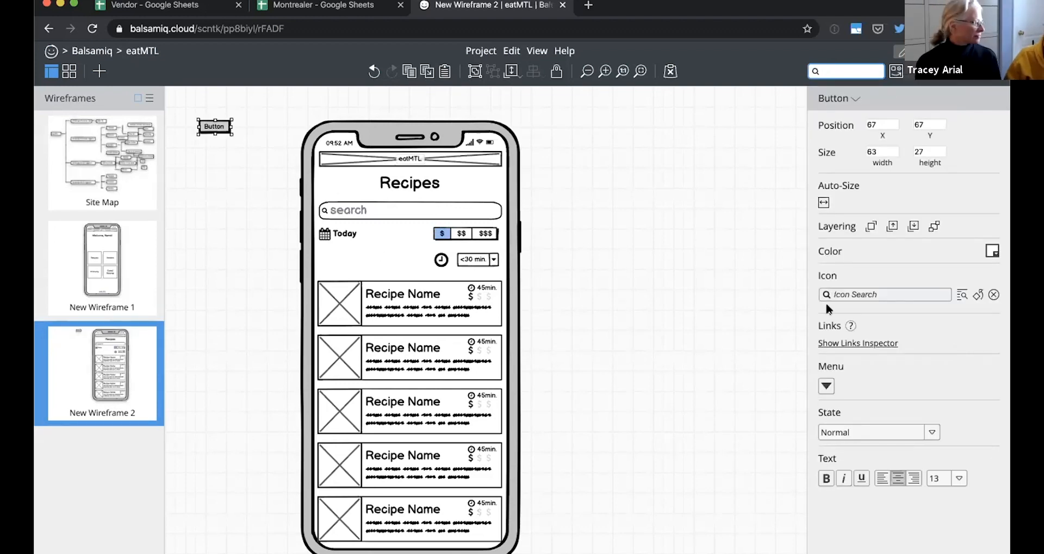
left_click(869, 292)
type("food")
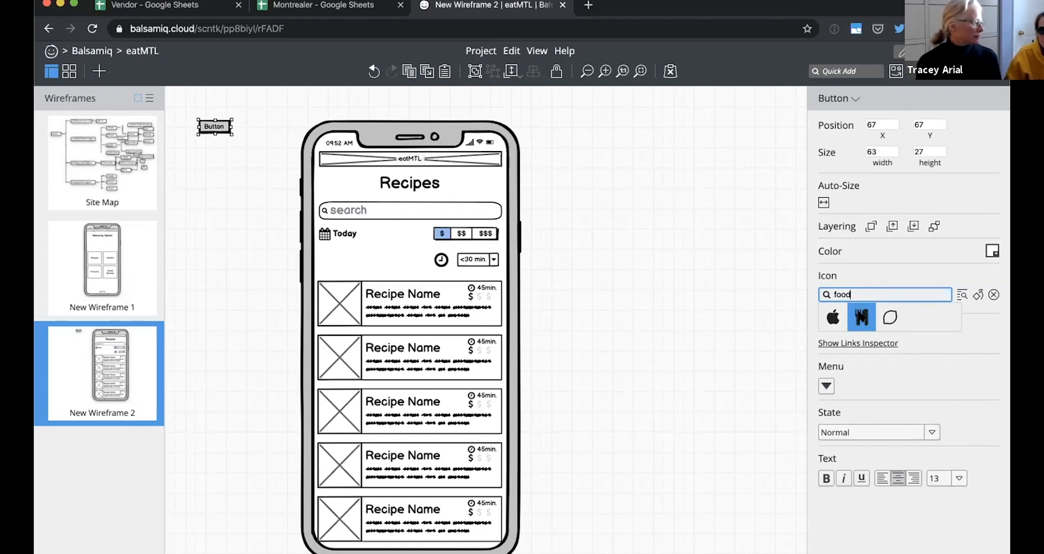
left_click(861, 318)
Label the cutlery button "Key Ingredient..." and place it below Today, left of the clock icon.
double_click(234, 126)
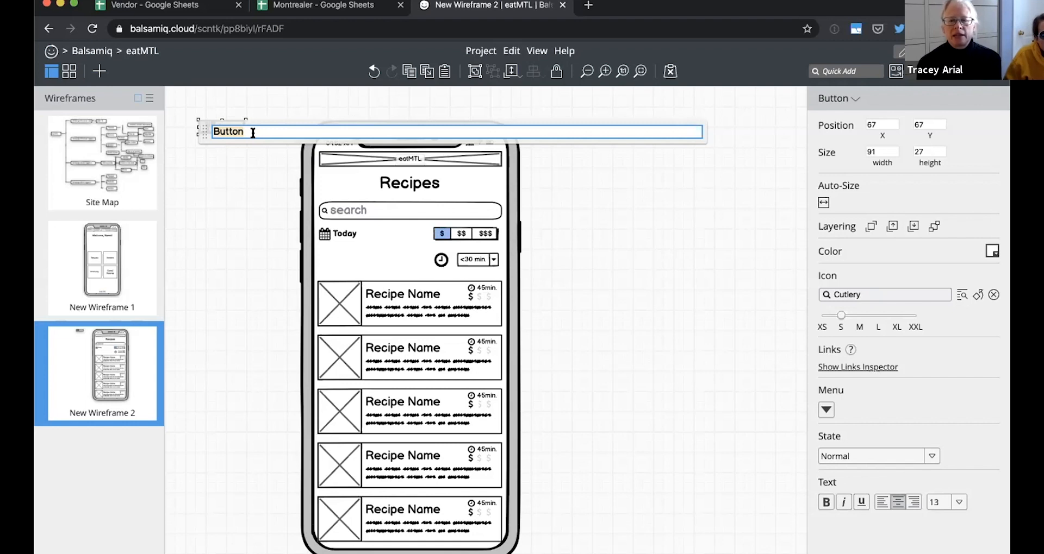
key("BackSpace")
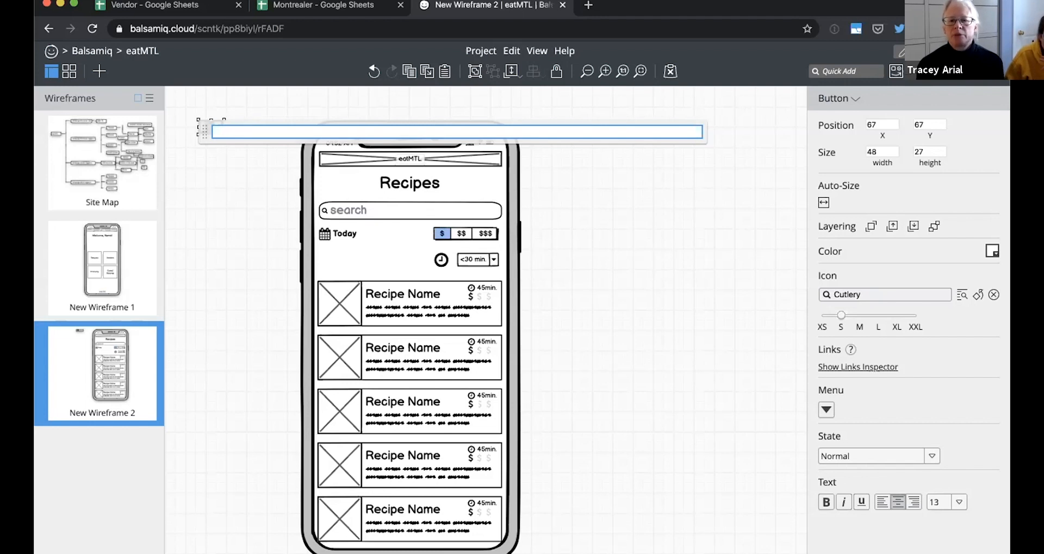
type("Key")
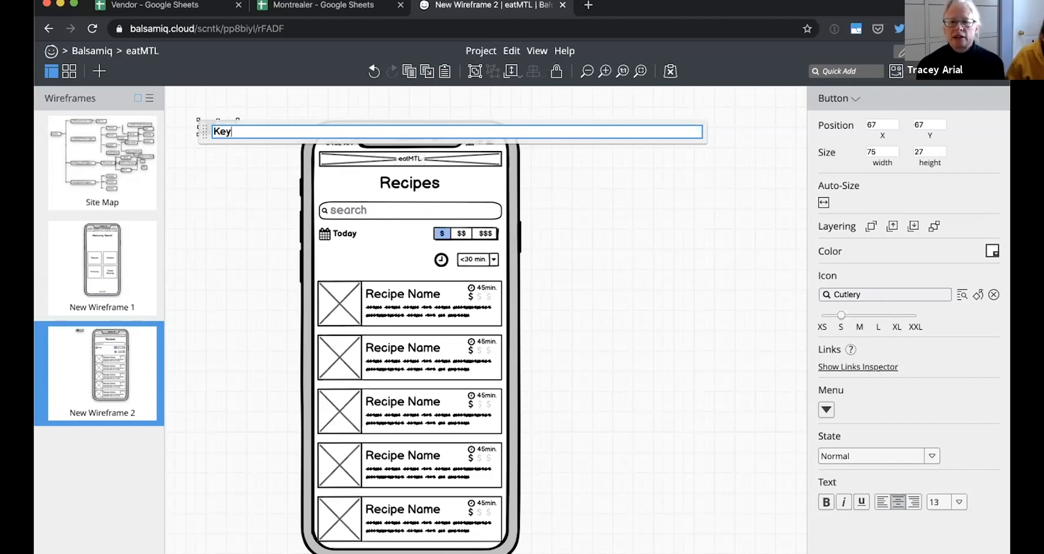
type(" 1ngredie")
type("nt")
type("s")
key("Return")
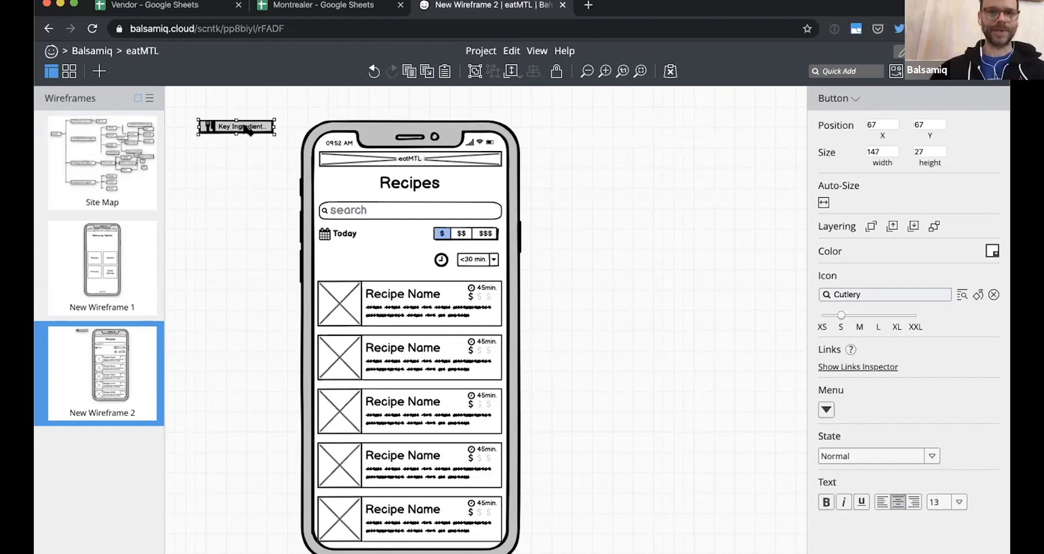
left_click_drag(248, 129, 370, 263)
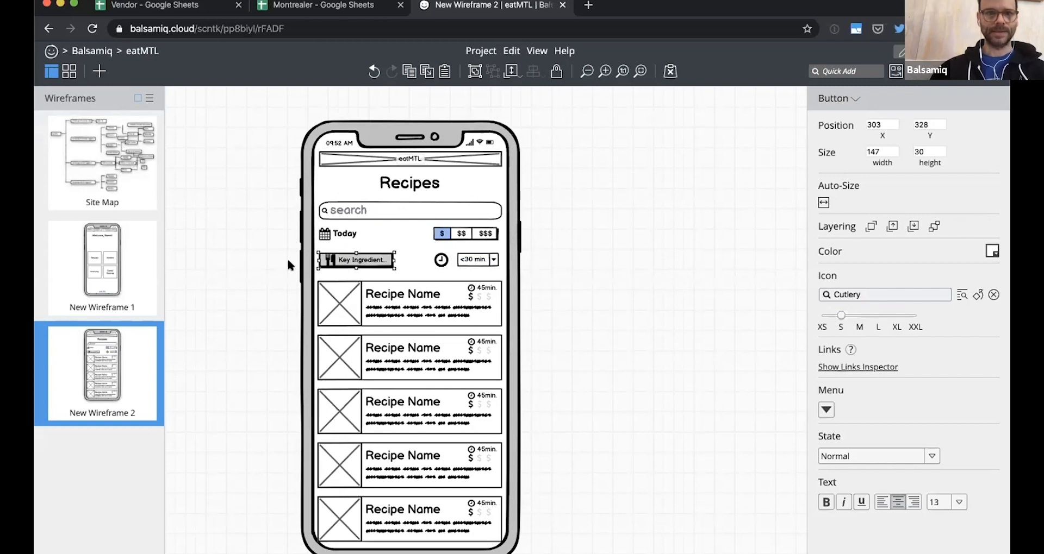
left_click(273, 261)
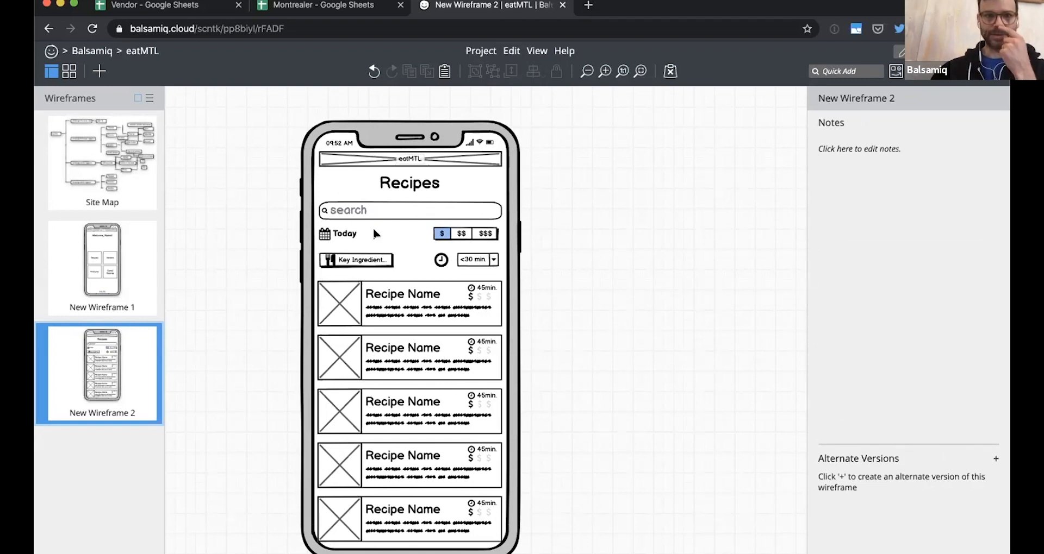
Increase the Key Ingredient button's height to 38 and align it vertically with the prep time row.
left_click(361, 258)
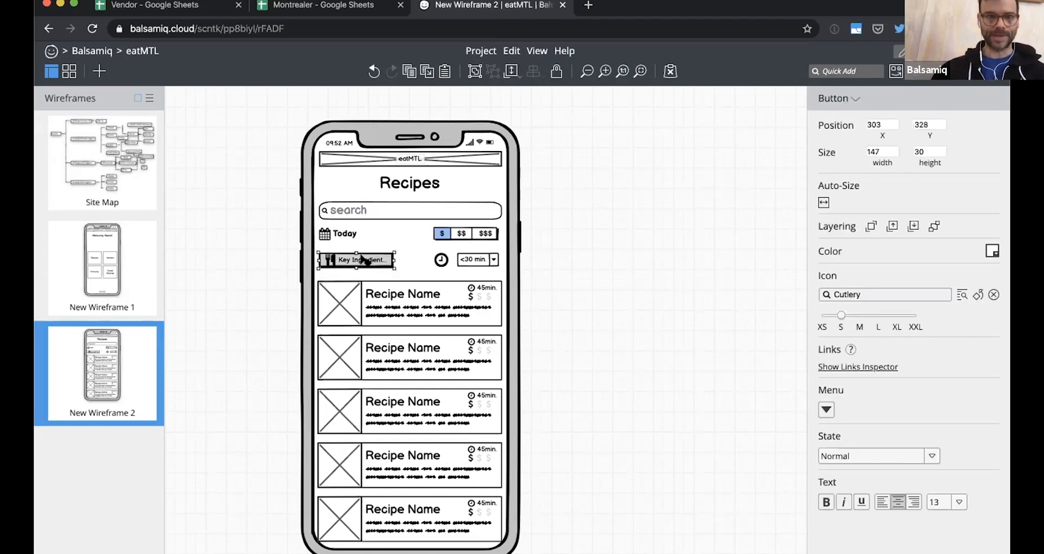
left_click_drag(357, 251, 356, 246)
left_click(262, 273)
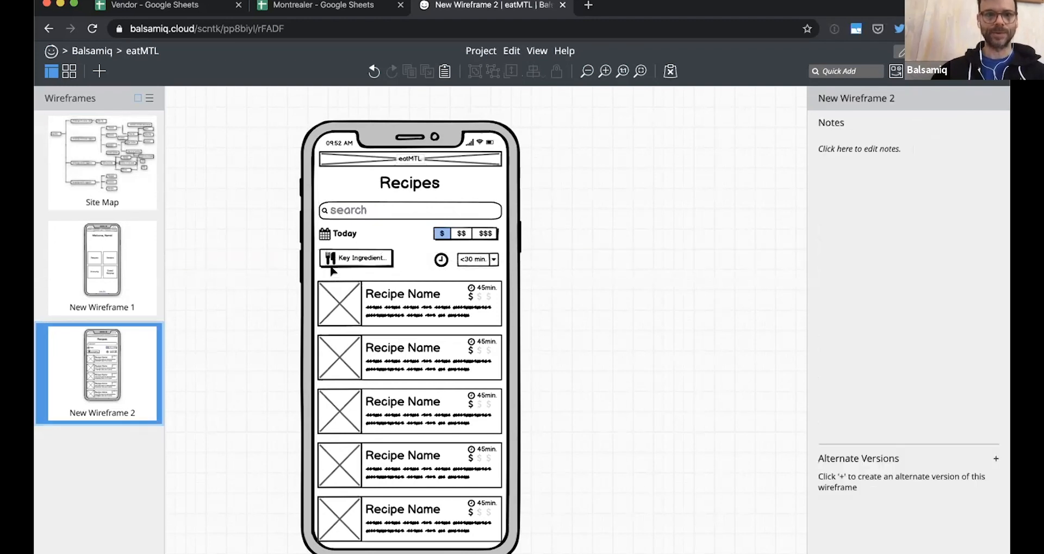
left_click(347, 261)
left_click_drag(346, 261, 349, 263)
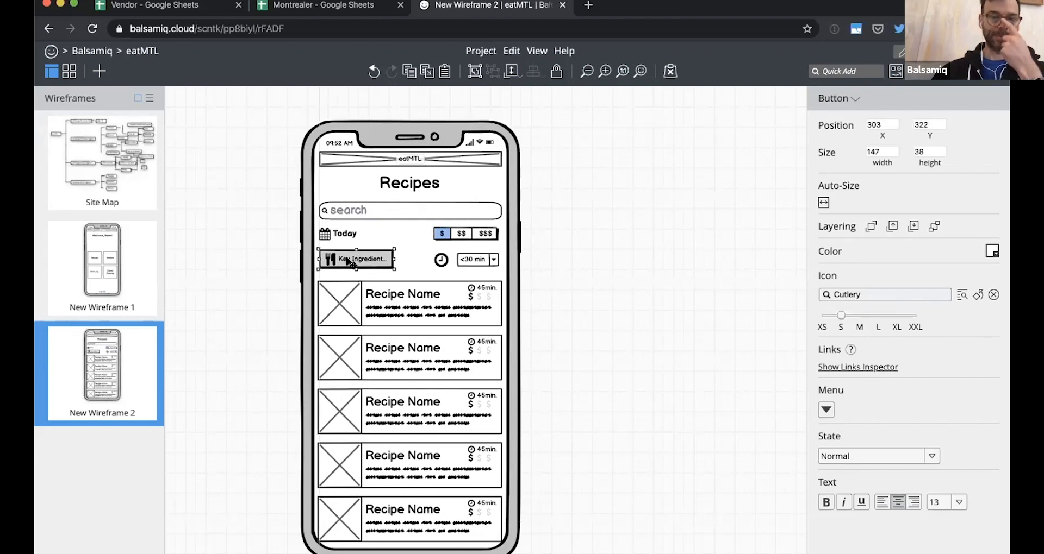
left_click(275, 262)
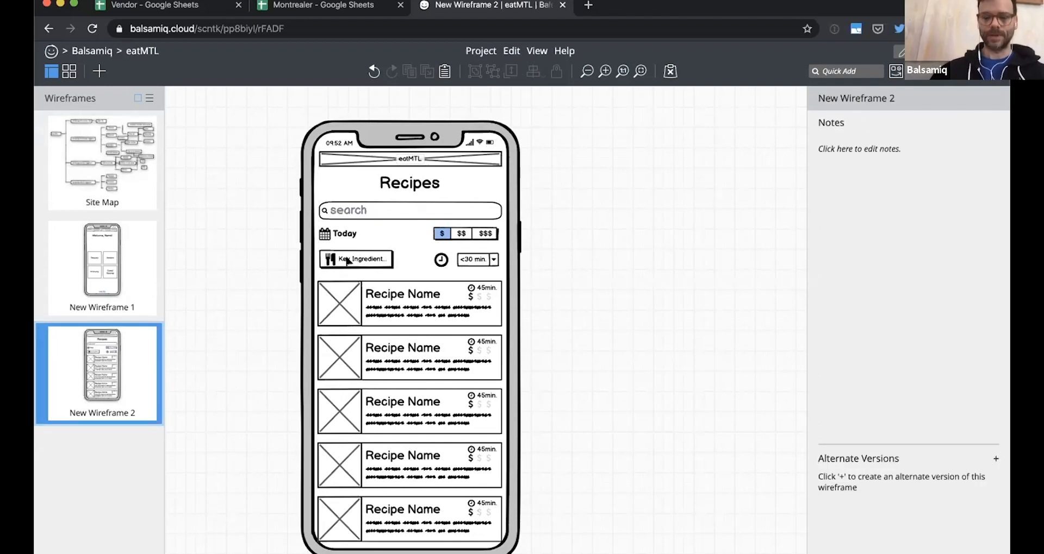
Add a Modal Screen overlay and size it to about 385 by 812 so it covers the whole phone screen.
type("mod")
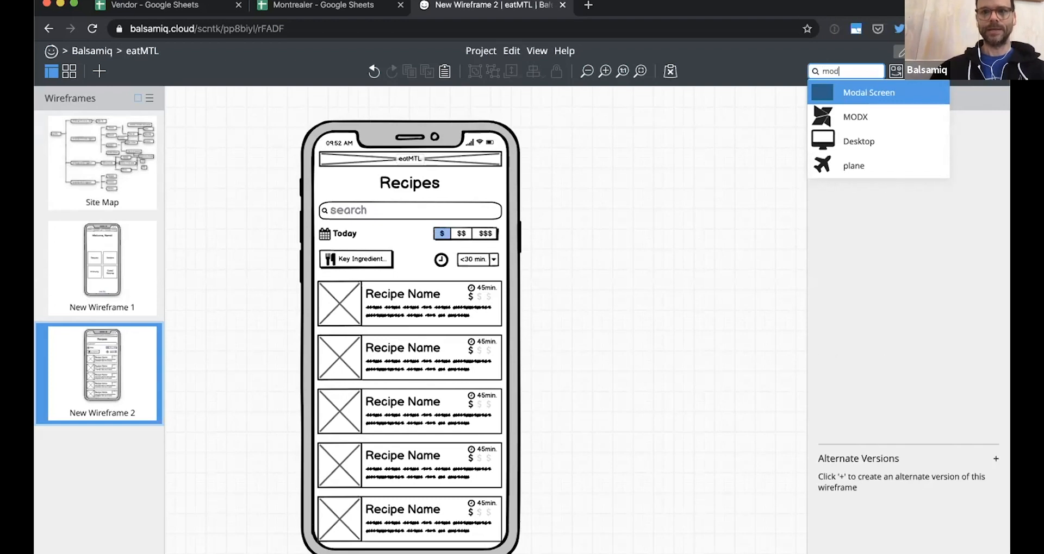
key("Return")
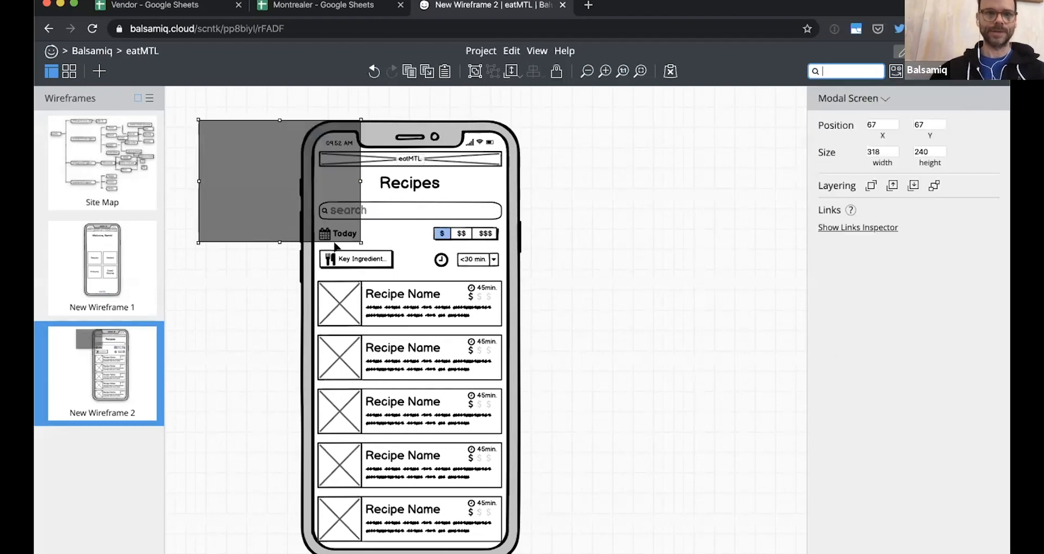
left_click_drag(293, 211, 442, 303)
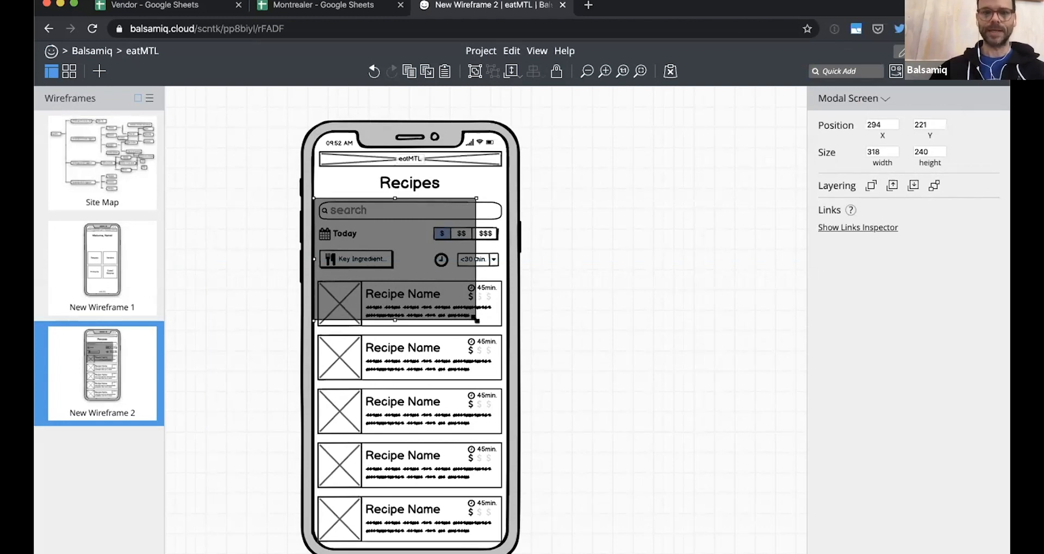
left_click_drag(476, 321, 509, 474)
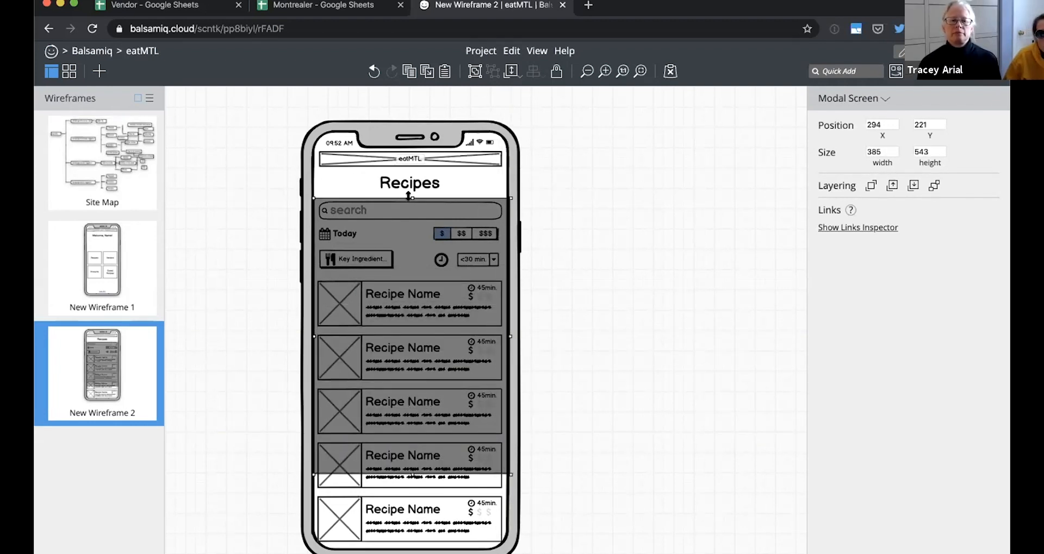
left_click_drag(410, 197, 410, 135)
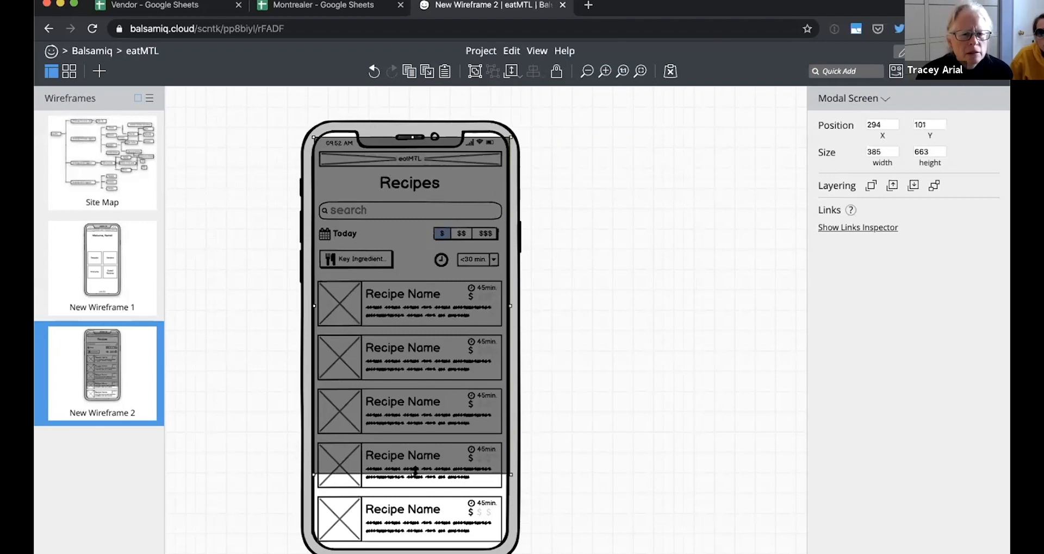
left_click_drag(413, 474, 407, 551)
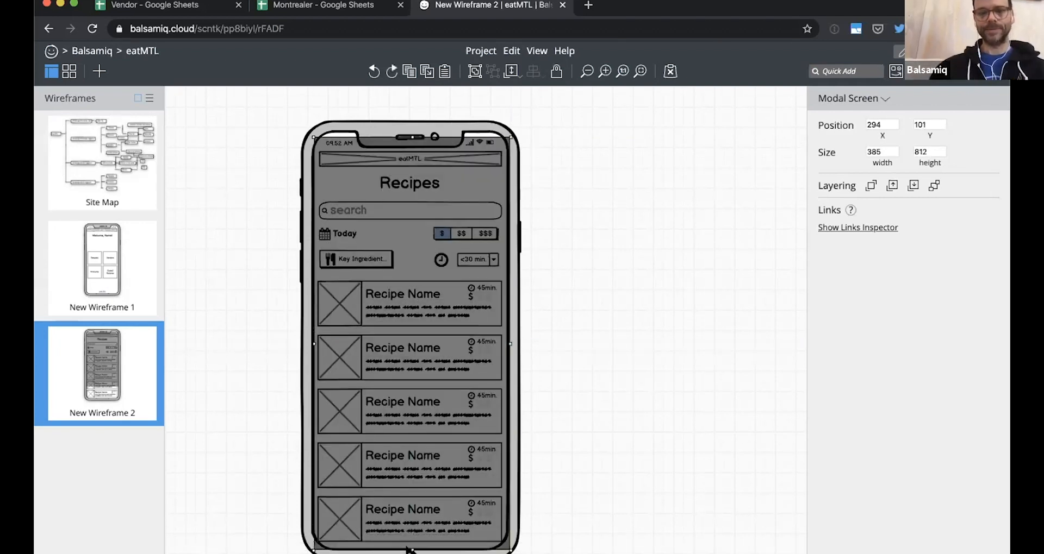
Add a rectangular Shape control to the Recipes wireframe.
type("/")
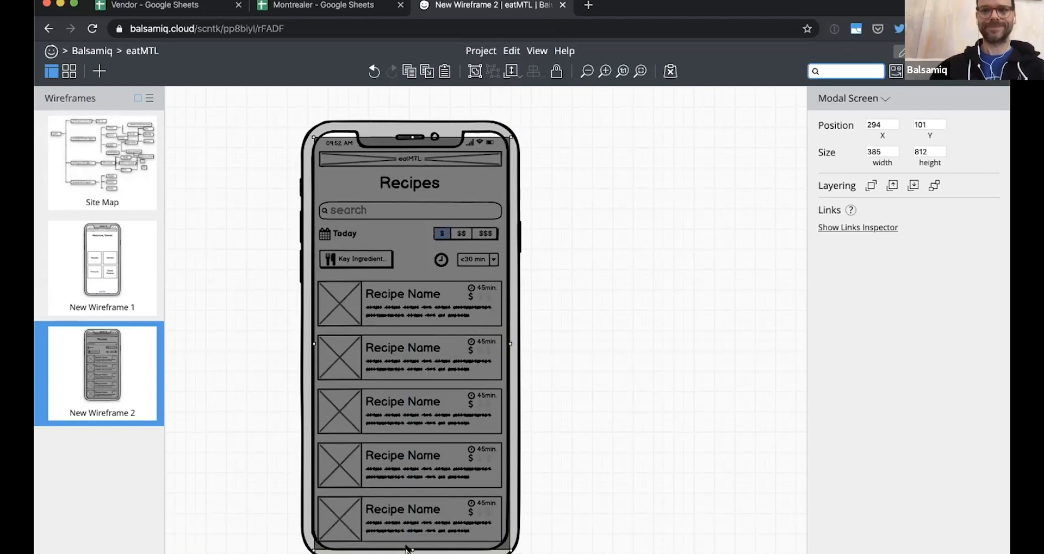
type("rec")
key("BackSpace")
key("BackSpace")
key("BackSpace")
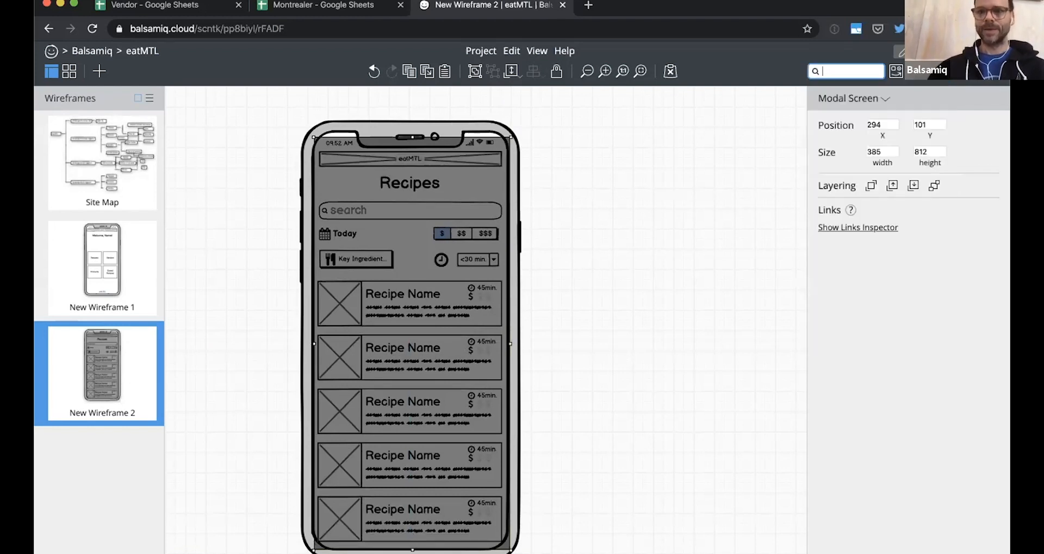
type("shape")
key("Return")
left_click(839, 384)
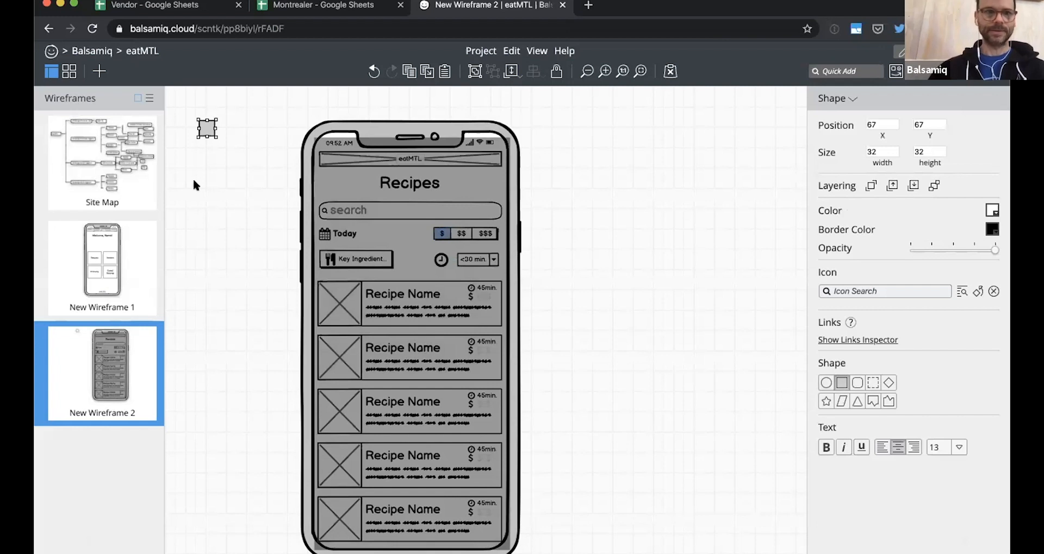
Label the new shape "Product Picker (with photos)".
double_click(212, 130)
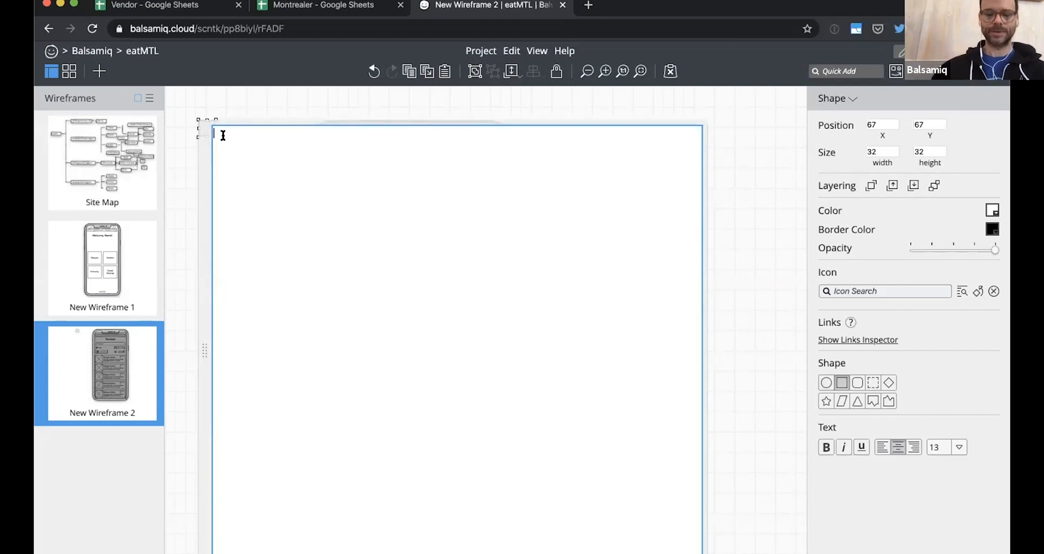
type("Product ")
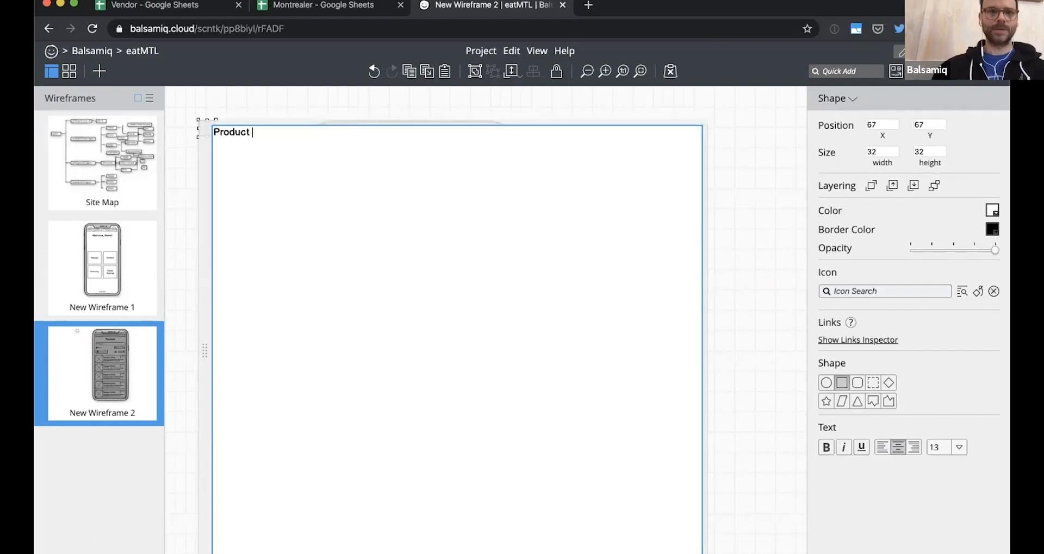
type("Picker (")
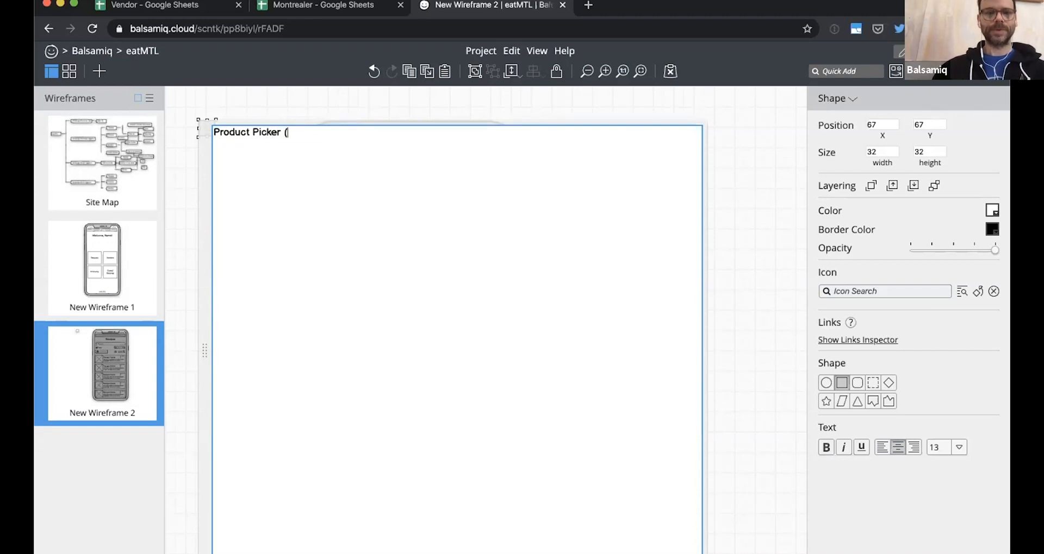
type("with photos)")
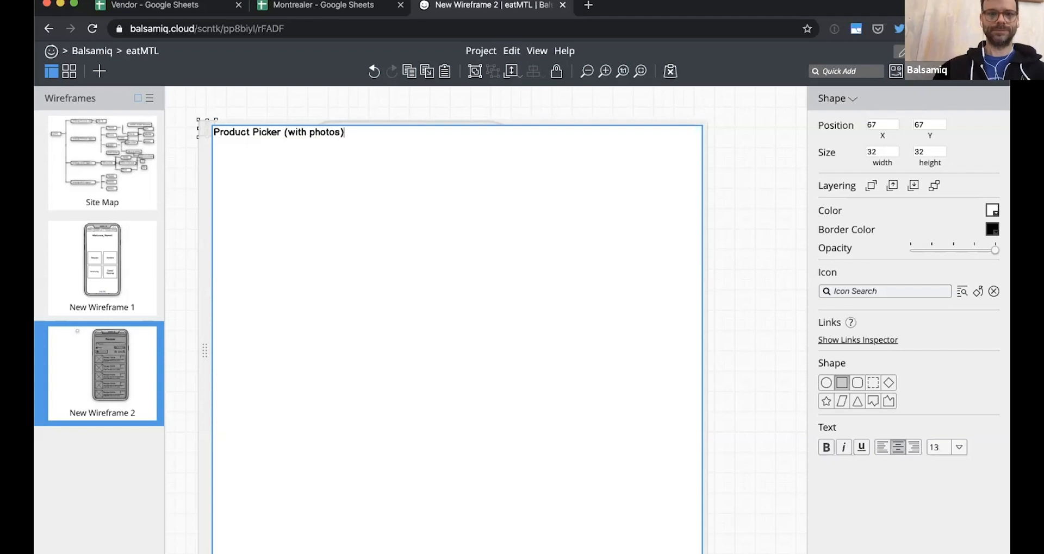
key("Return")
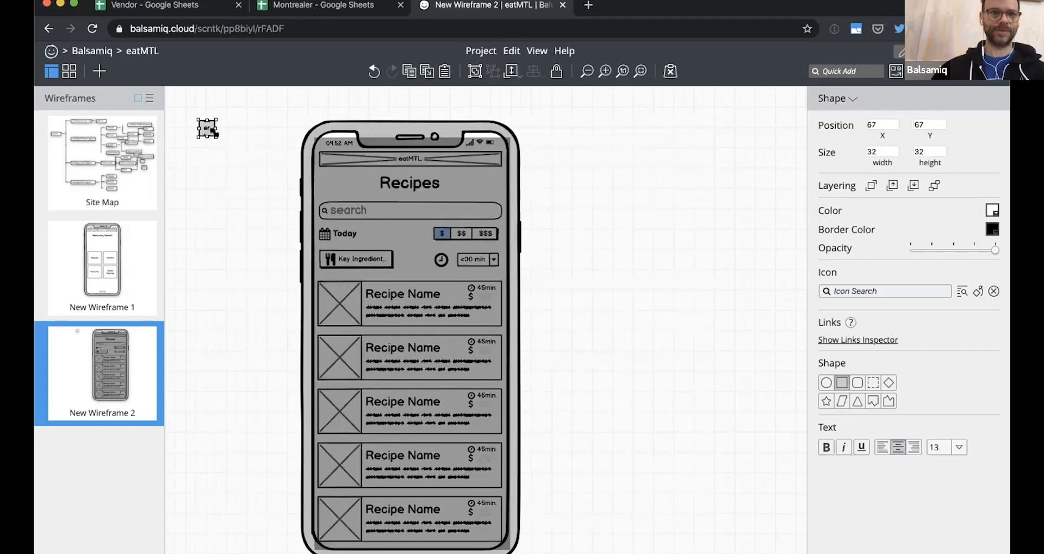
Enlarge the Product Picker shape to nearly fill the modal overlay, with both placed beside the phone.
left_click_drag(268, 207, 651, 210)
left_click(358, 254)
left_click_drag(715, 280, 790, 536)
left_click(566, 386)
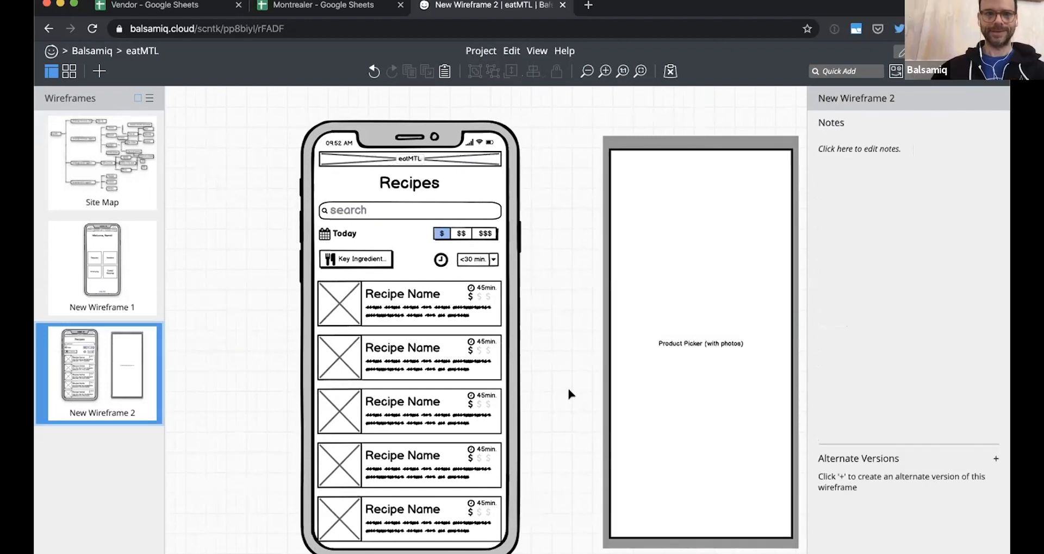
Move the Key Ingredient button out of the phone to just above the Product Picker's upper edge.
scroll(259, 248, "down", 1)
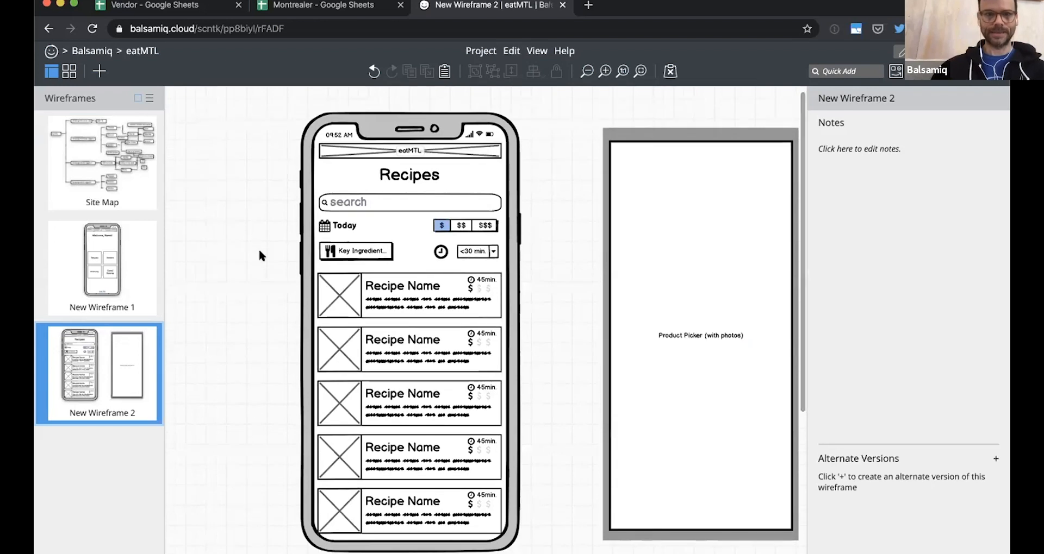
scroll(259, 248, "up", 1)
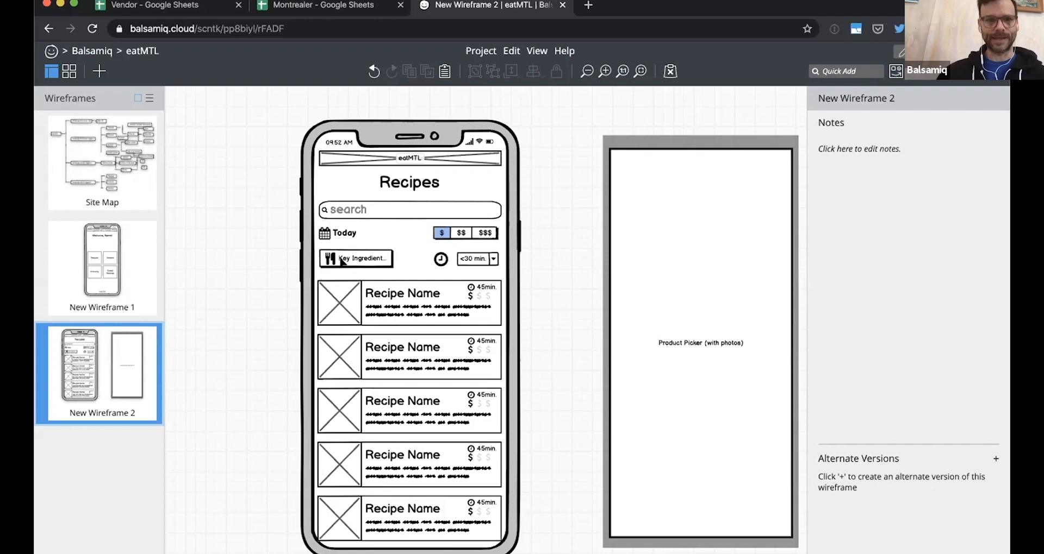
left_click(343, 262)
left_click_drag(343, 261, 603, 119)
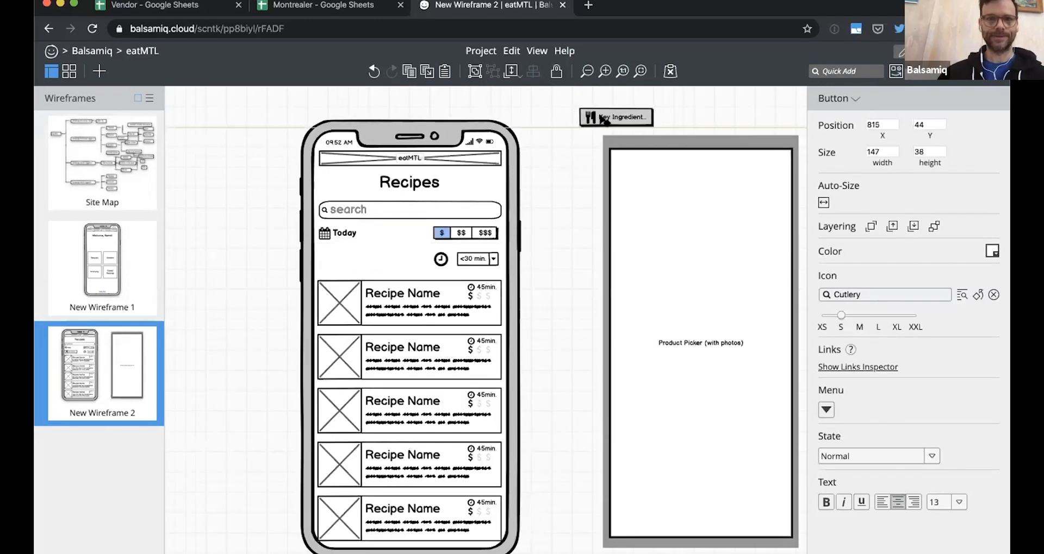
left_click(560, 178)
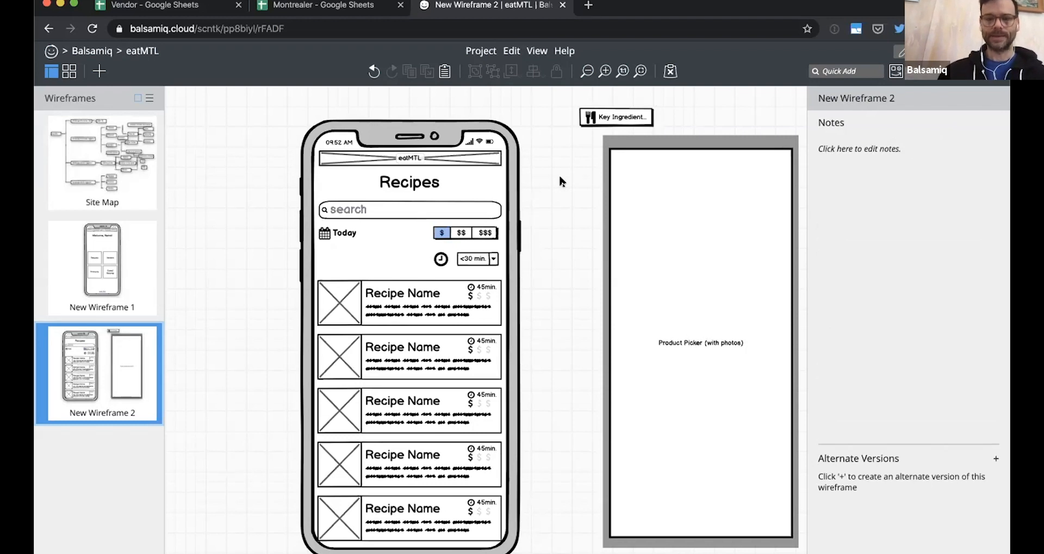
Add a List control and replace its items with "Ingredients" and "Recipes", separated by a blank line.
type("list")
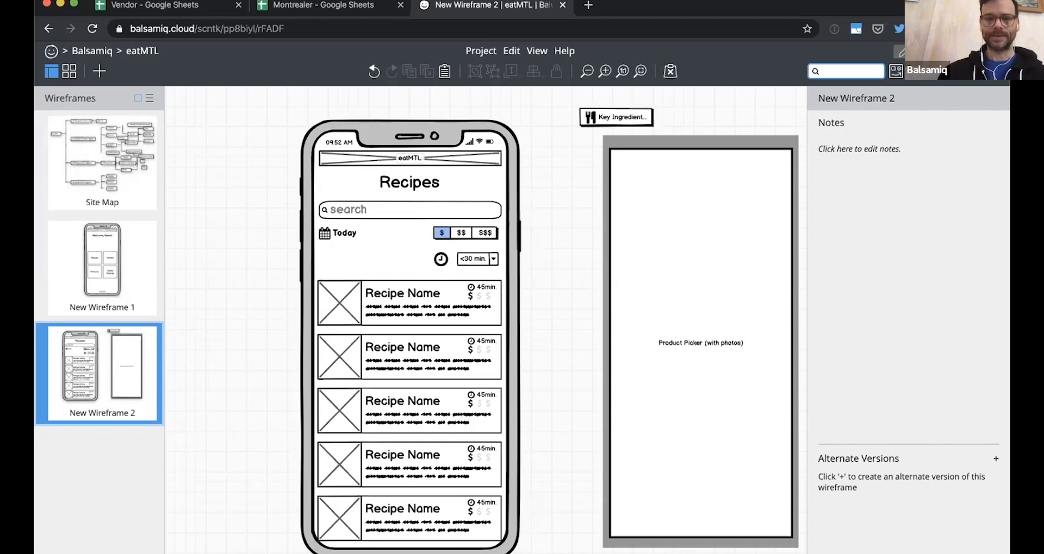
key("Return")
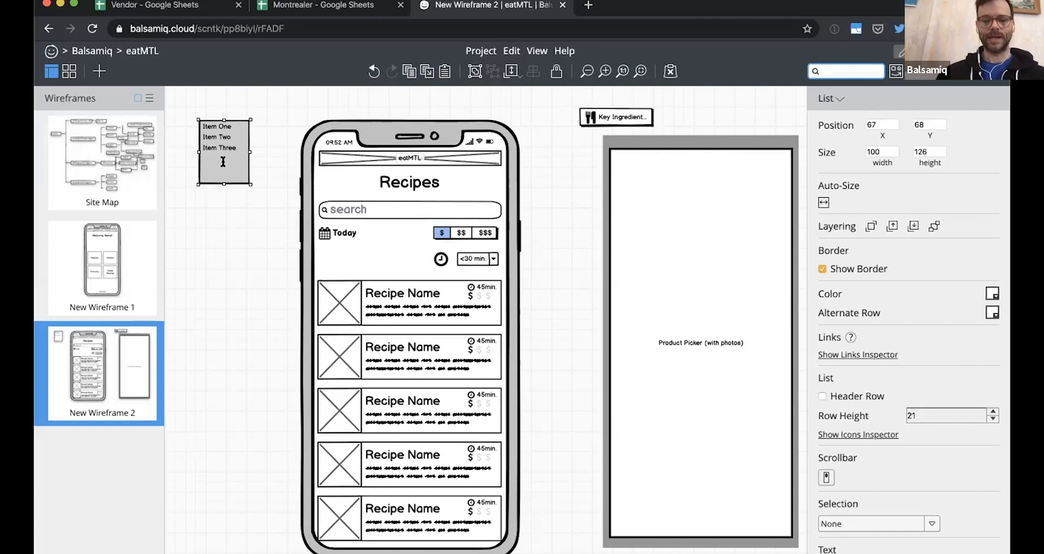
double_click(222, 162)
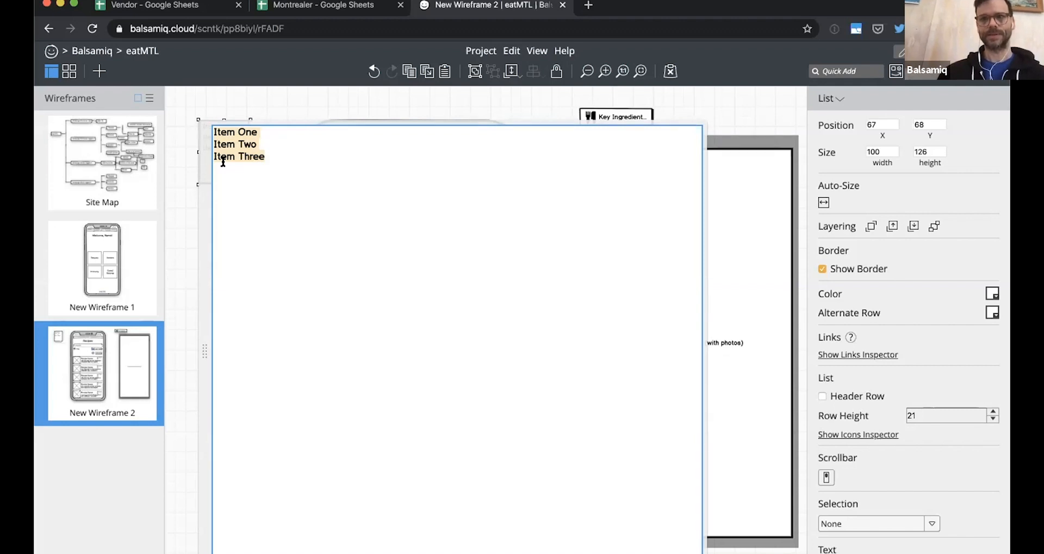
type("Ingr")
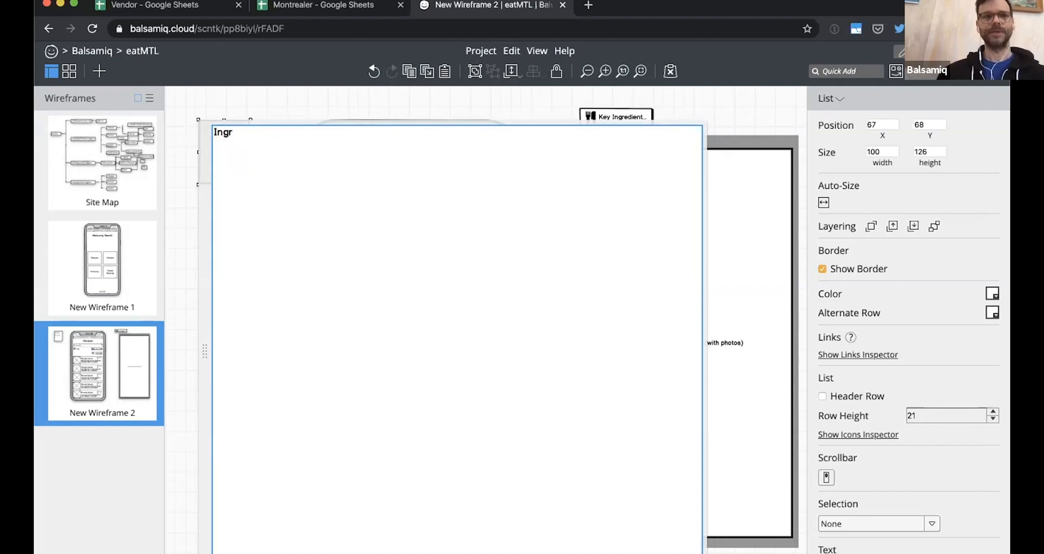
type("edients")
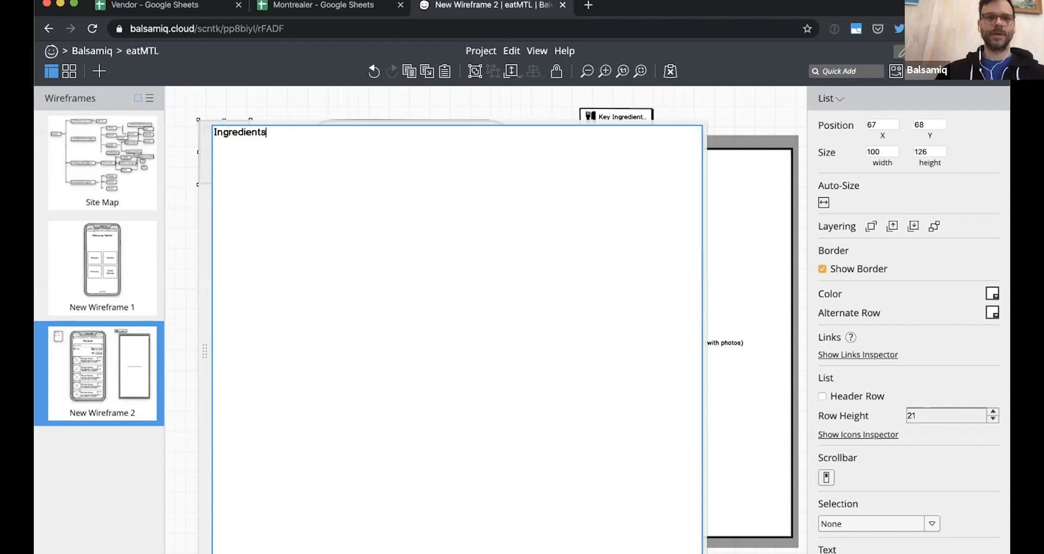
key("Return")
key("Return")
type("Recipes")
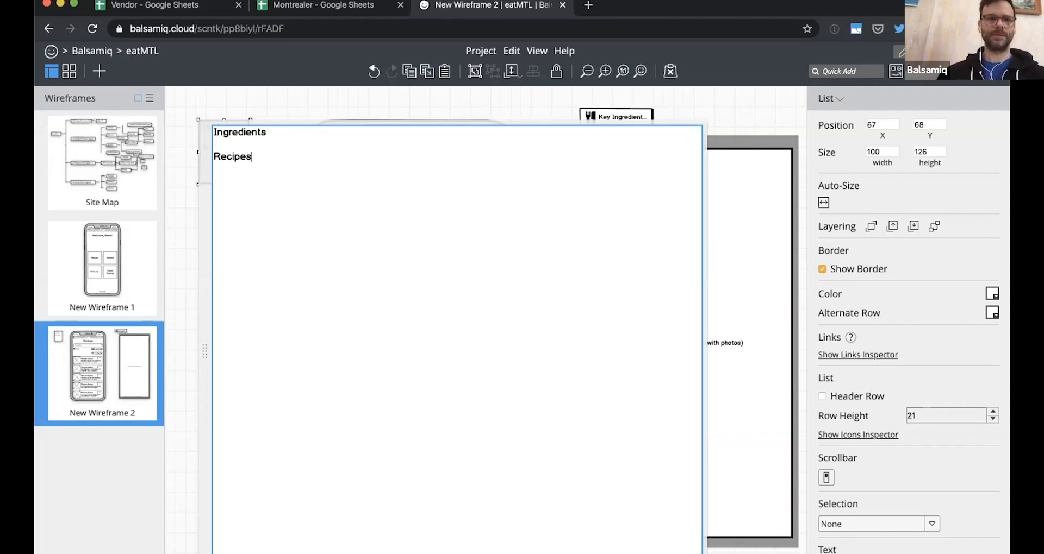
Make the Ingredients and Recipes headings bold with surrounding asterisks, and insert an empty line beneath Ingredients.
key("Up")
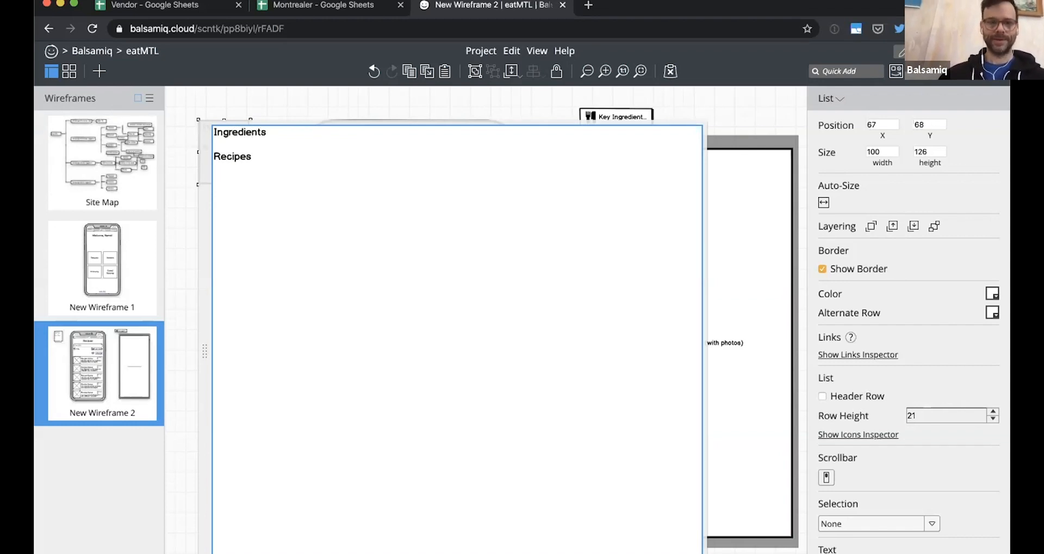
type("*")
key("End")
type("*")
key("Down")
key("Down")
type("*")
key("Home")
type("*")
key("Up")
key("Return")
key("Up")
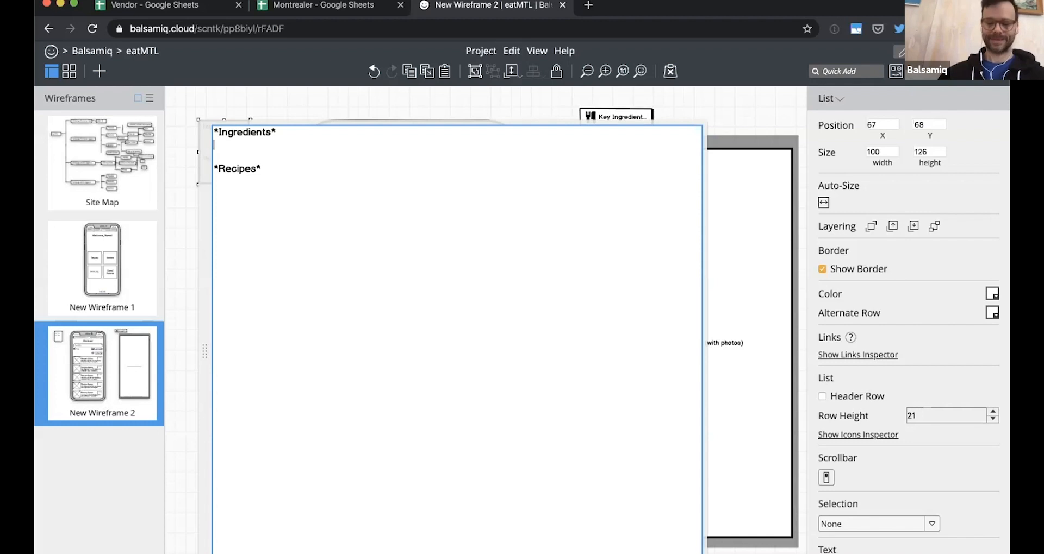
Add "Chili Peppers" under the Ingredients heading and "Chili" under the Recipes heading.
type("C")
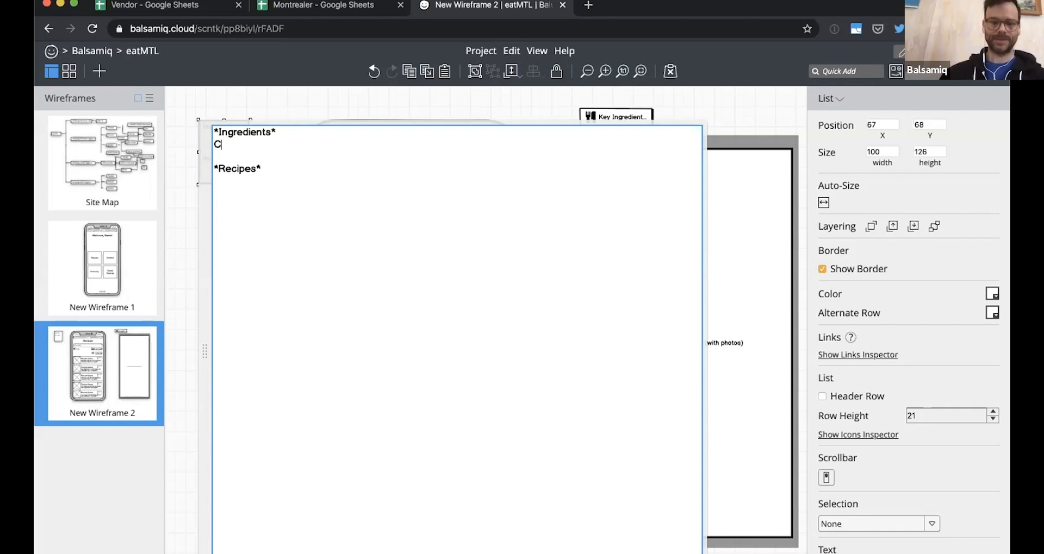
type("hili ")
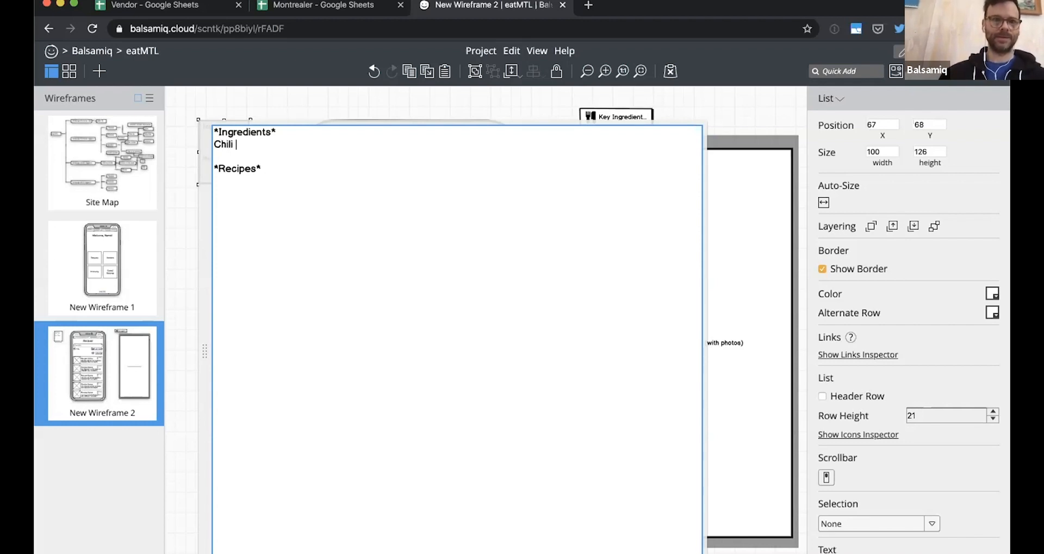
type("Peppers")
key("Down")
key("Down")
key("Return")
type("Chili")
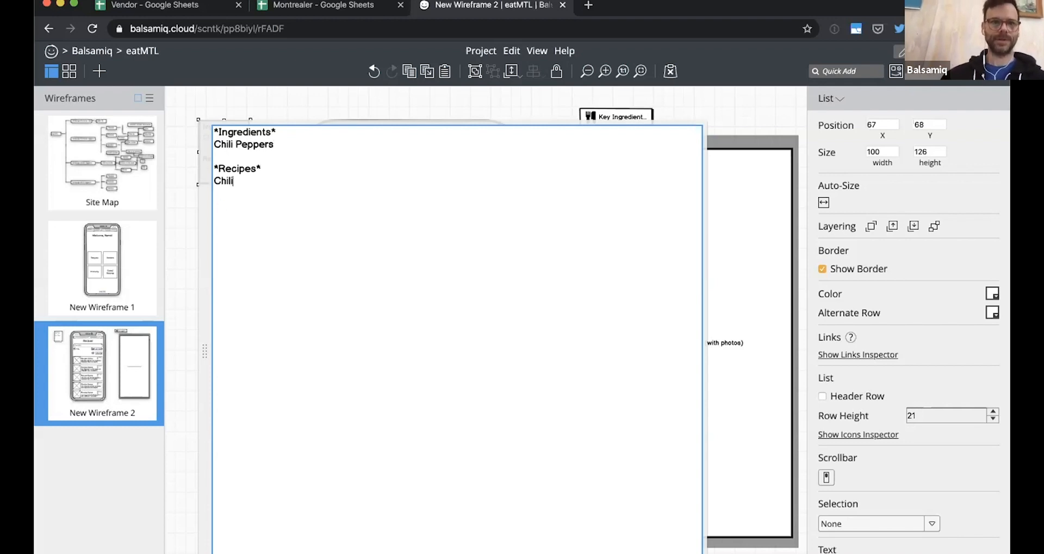
key("ctrl+Return")
Size the list to about 198 by 159 directly under the search field and insert a "---" line above Recipes.
left_click_drag(251, 185, 294, 200)
left_click_drag(252, 153, 369, 261)
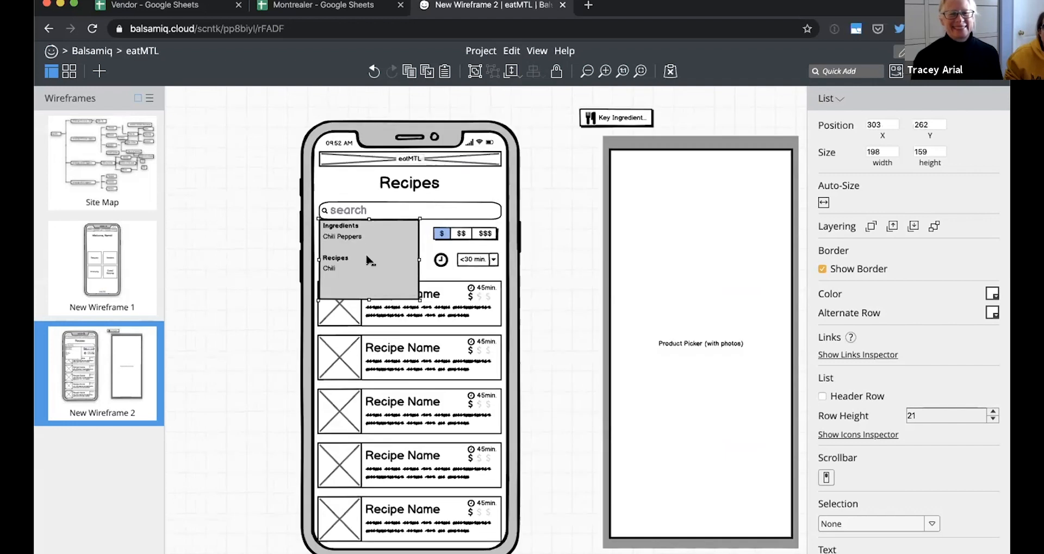
double_click(367, 260)
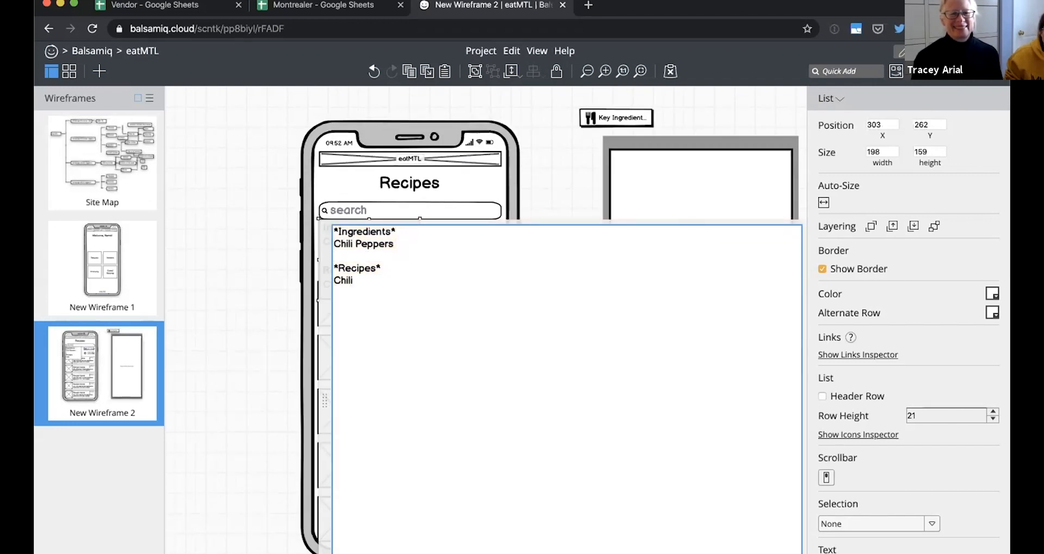
key("Return")
type("---")
key("ctrl+Return")
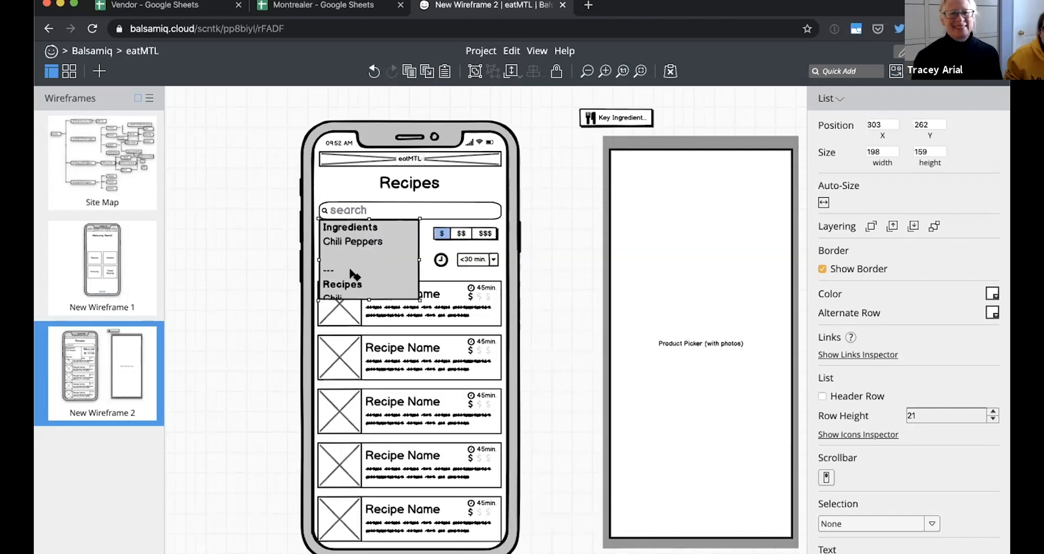
Enlarge the suggestions list to about 360 by 629 so it covers the phone screen below the search field.
double_click(350, 270)
left_click(256, 280)
left_click(372, 272)
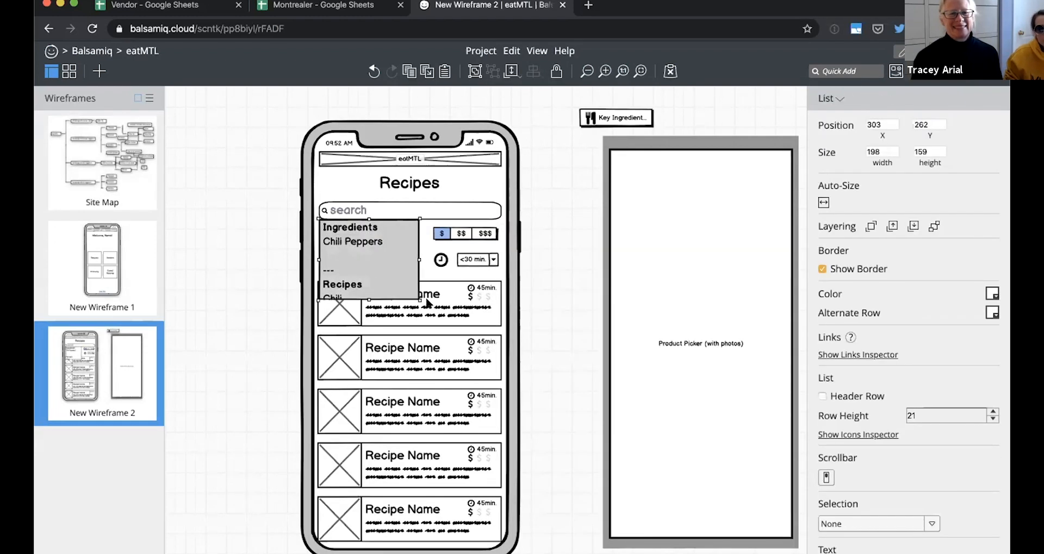
left_click_drag(420, 299, 499, 537)
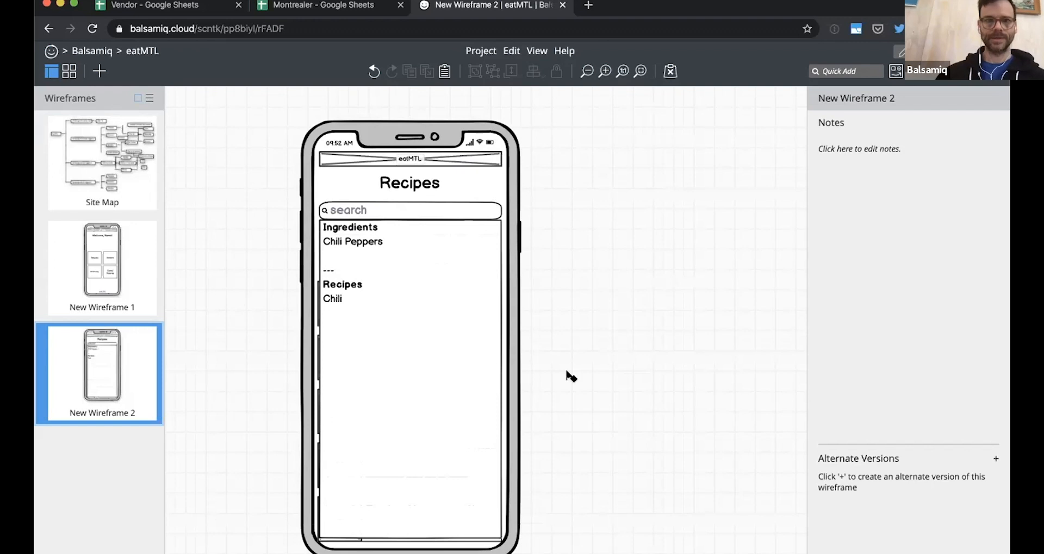
Move the suggestions list off the phone to the empty canvas on its right, at about X 816, Y 263.
key("super+z")
key("super+z")
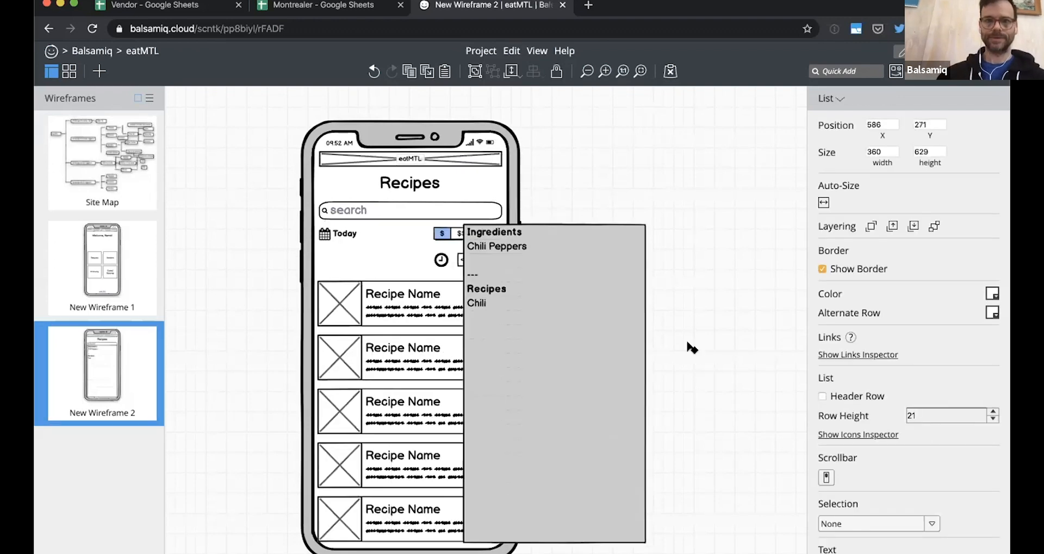
key("super+z")
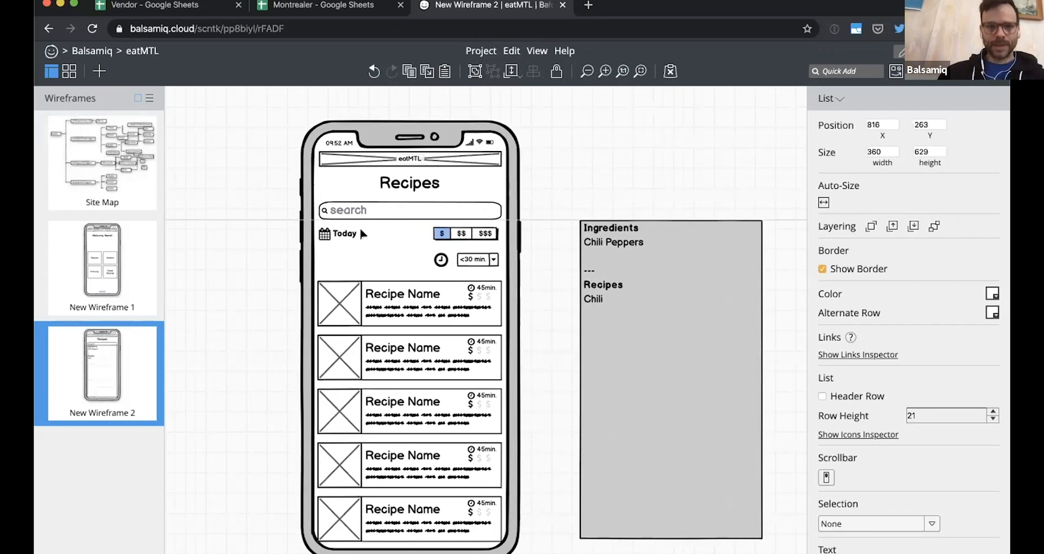
key("Escape")
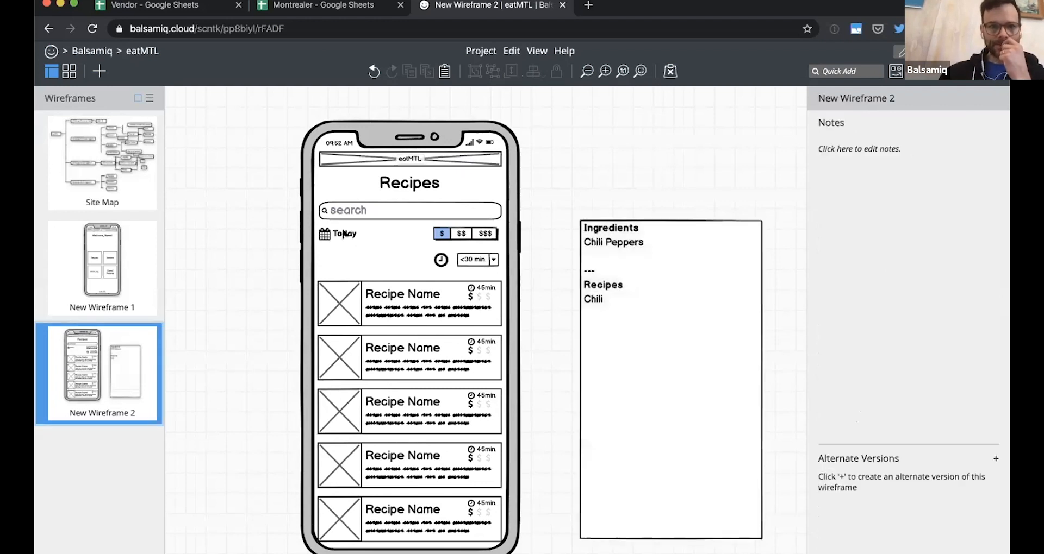
Move the Today date label beside the Recipes title and the price button bar to the left edge under the search field.
left_click_drag(335, 237, 478, 191)
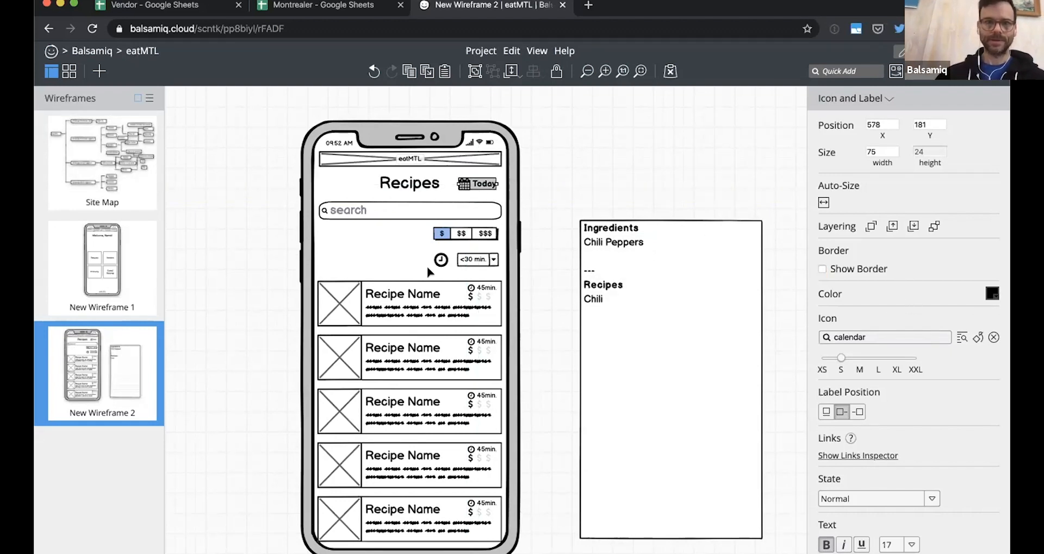
left_click_drag(534, 241, 420, 265)
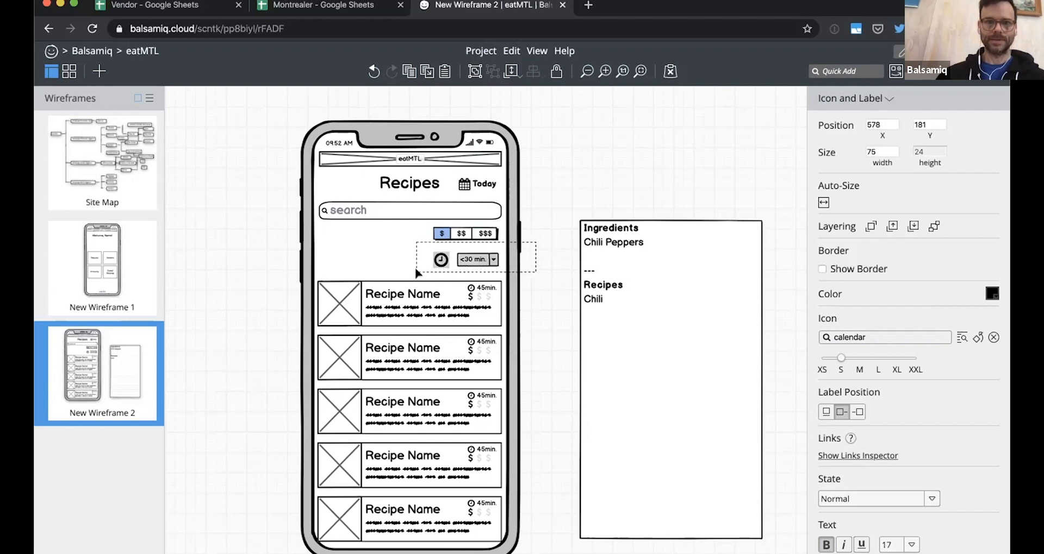
left_click(554, 237)
left_click_drag(484, 235, 361, 235)
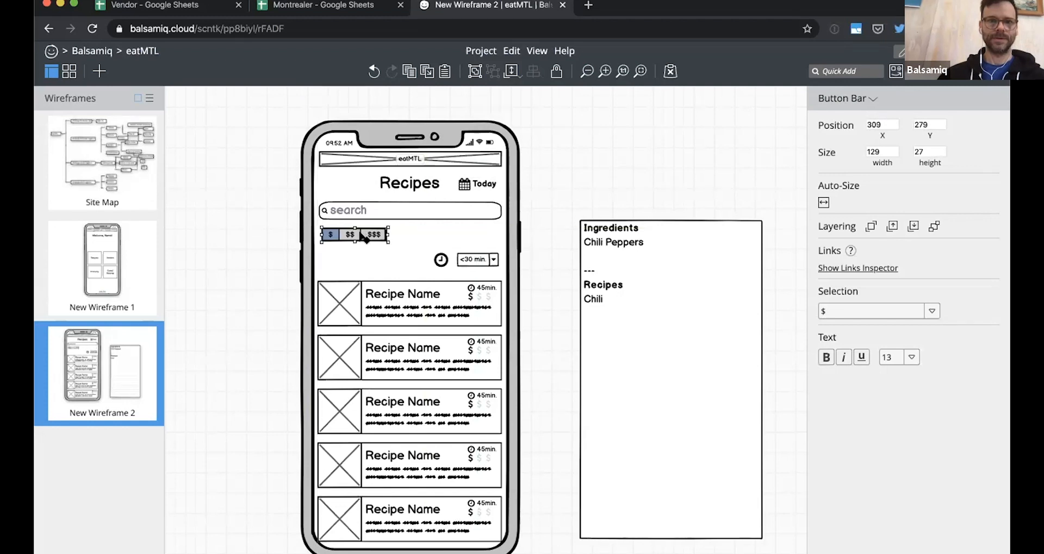
Move the clock icon and prep-time filter level with the price bar, and raise the first recipe card to Y 333, just below the filters.
left_click_drag(546, 237, 479, 234)
left_click(543, 279)
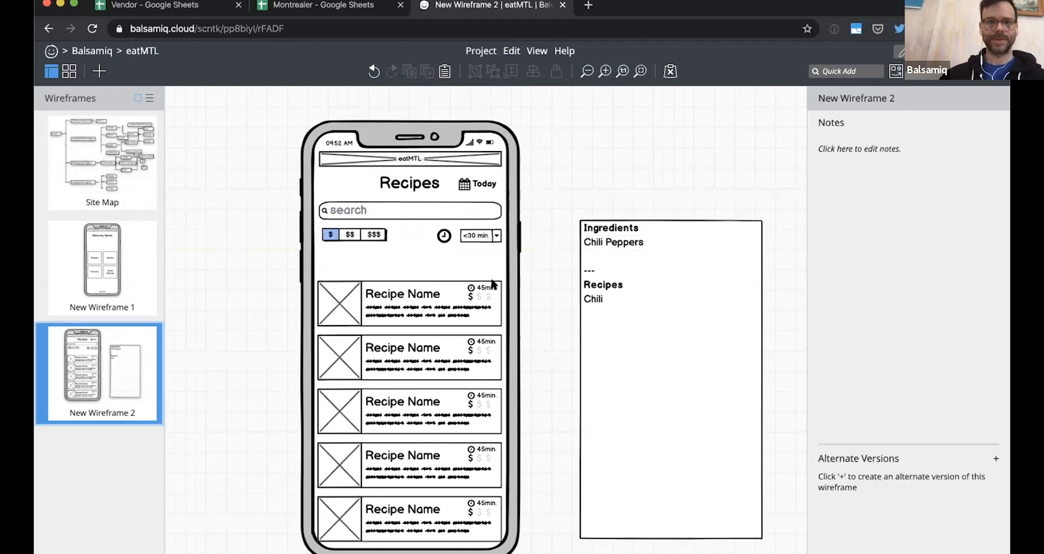
left_click_drag(288, 298, 279, 381)
left_click(401, 313)
key("shift+Up")
key("shift+Up")
key("shift+Up")
key("shift+Up")
key("shift+Up")
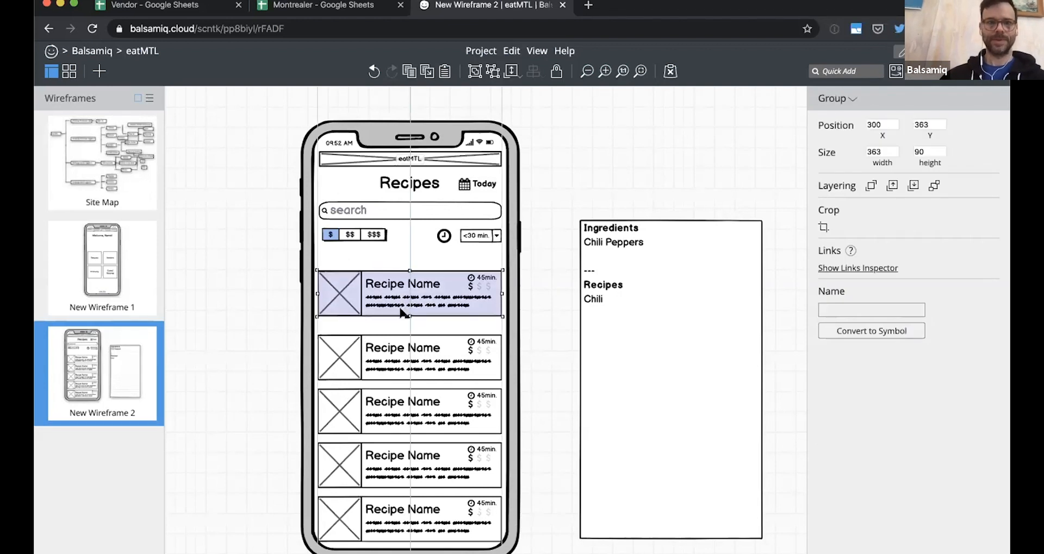
left_click(278, 214)
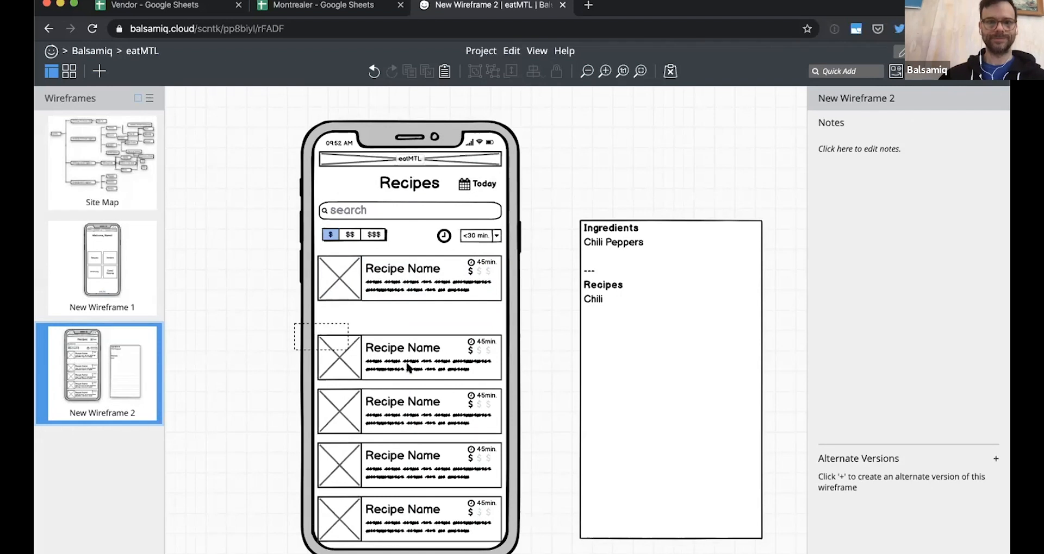
Space all five recipe cards evenly down the phone screen.
left_click_drag(284, 251, 522, 551)
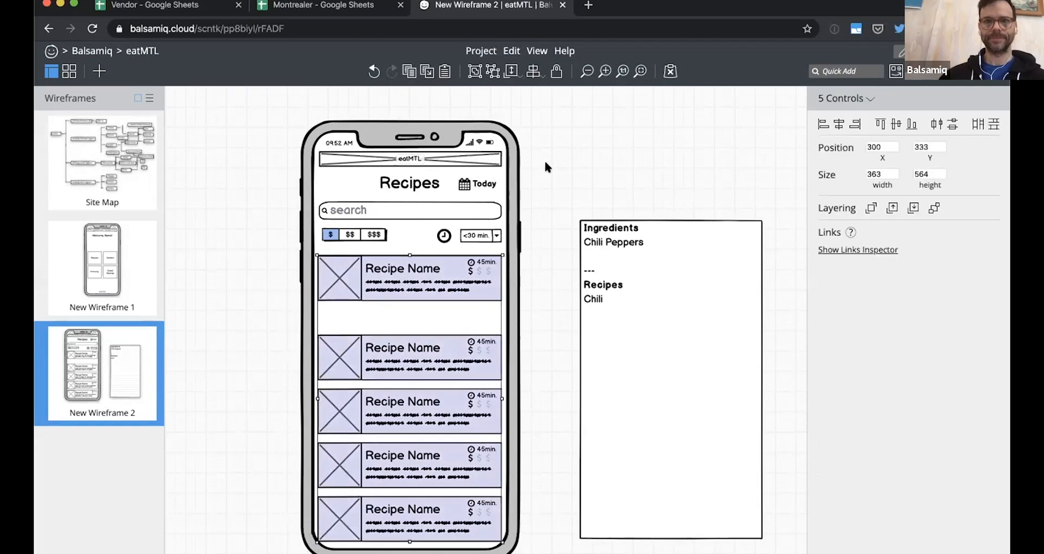
left_click(533, 71)
left_click(578, 254)
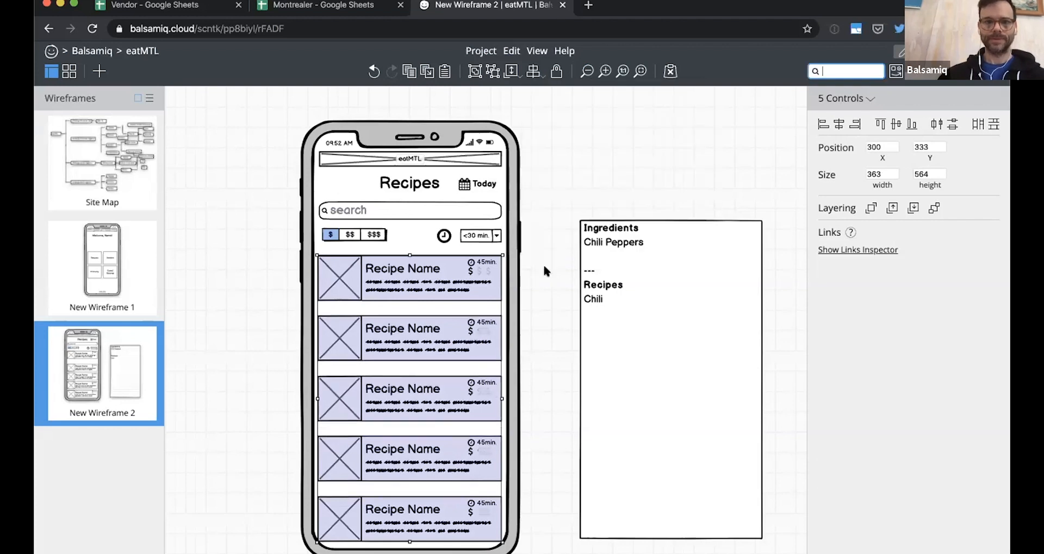
left_click(533, 279)
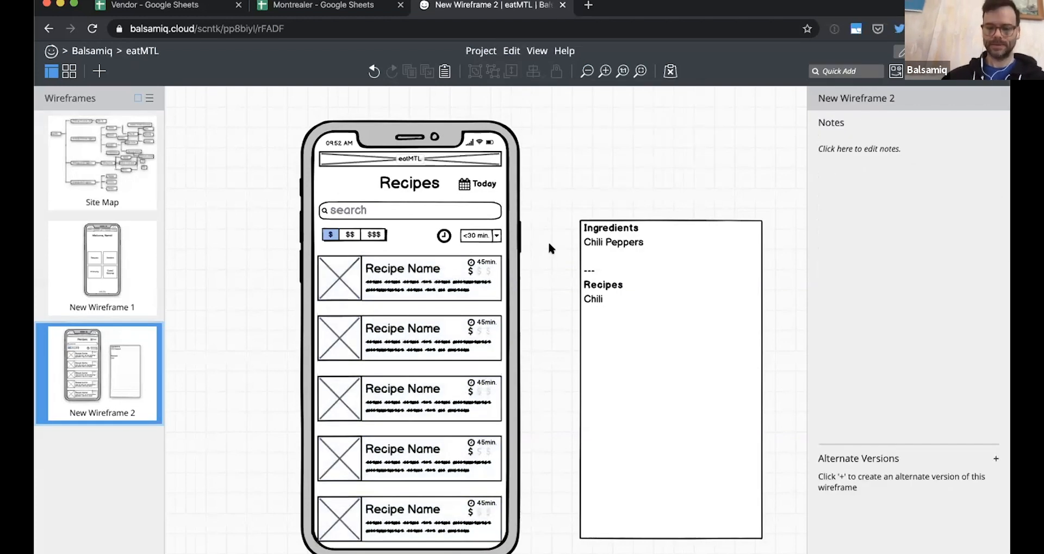
Add an arrow from the end of the search field to the suggestions list, with an arrowhead only at the list end.
key("slash")
type("arr")
key("Return")
left_click_drag(266, 171, 561, 262)
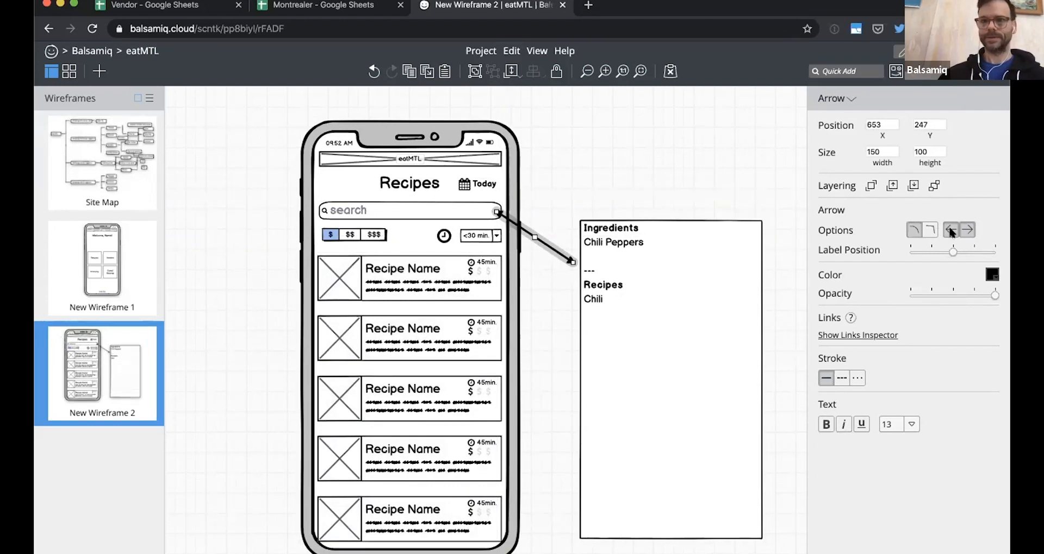
left_click(649, 137)
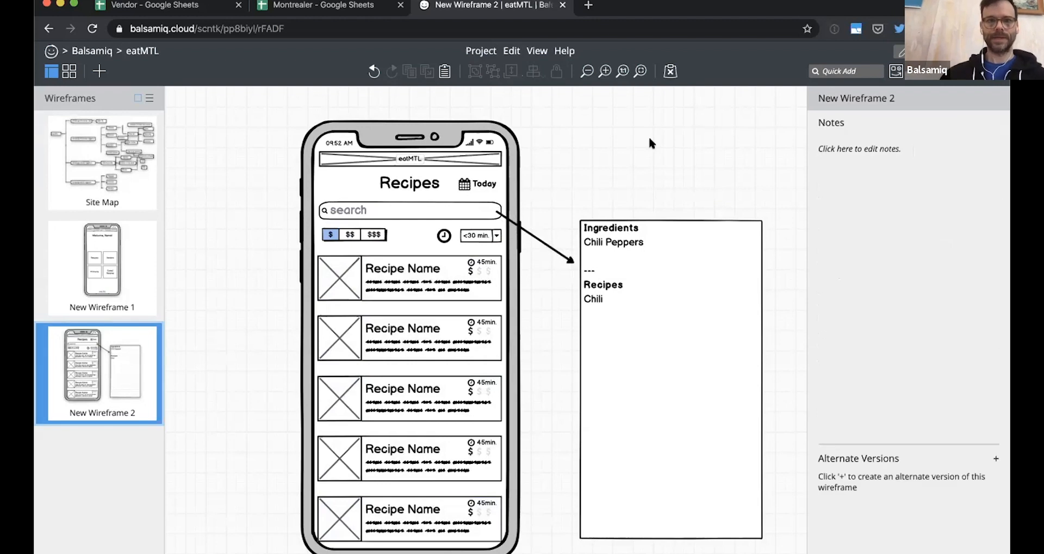
Lower the price button bar slightly to Y 281, in line with the prep-time filter.
left_click(381, 233)
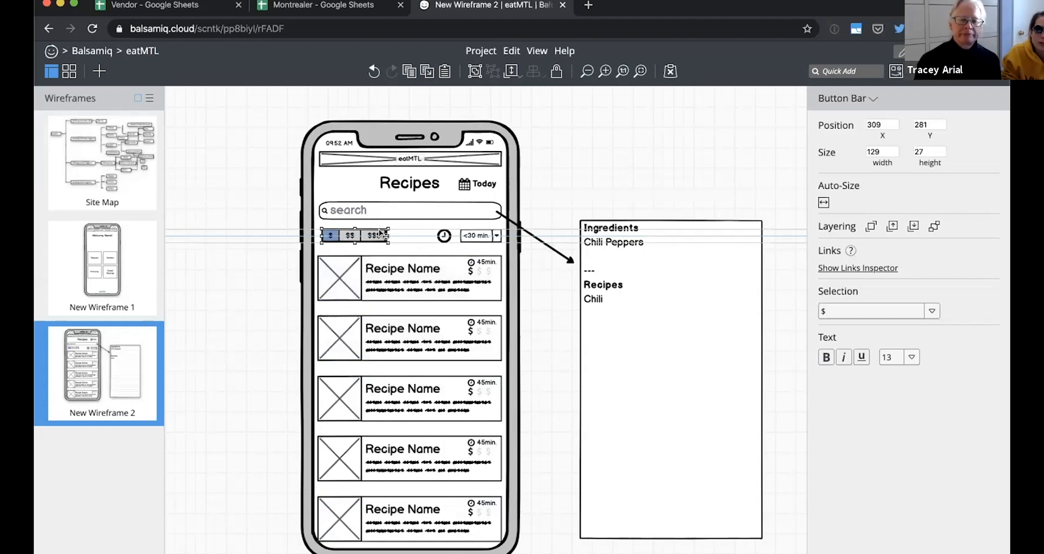
left_click(252, 226)
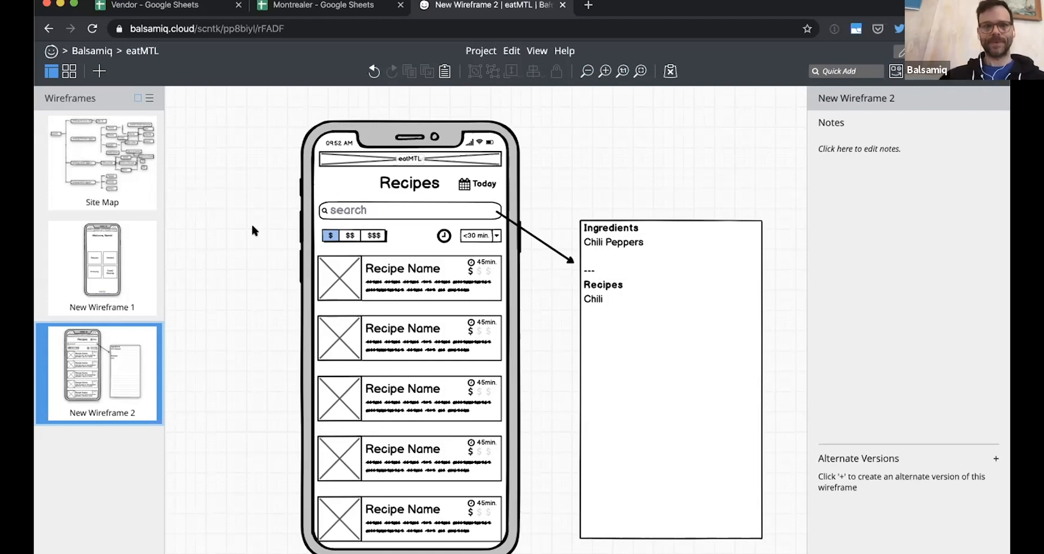
Replace the search field's placeholder text with "-chili-".
double_click(395, 212)
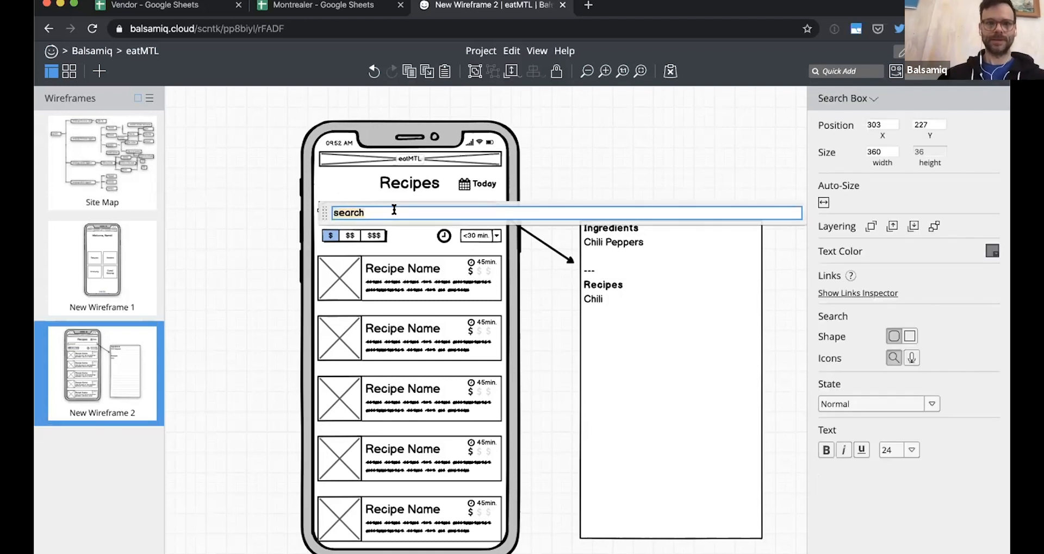
type("-ch-")
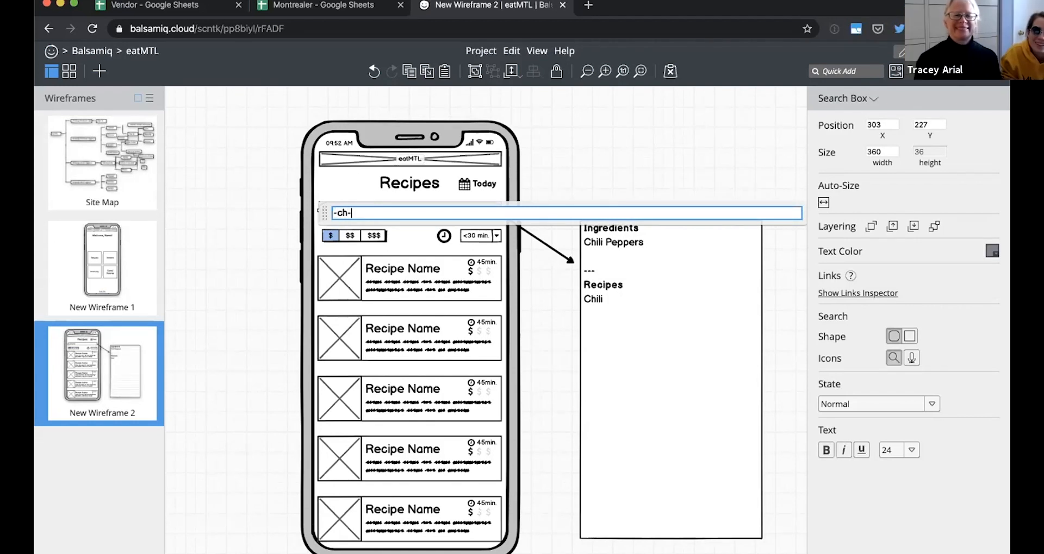
key("Return")
double_click(387, 211)
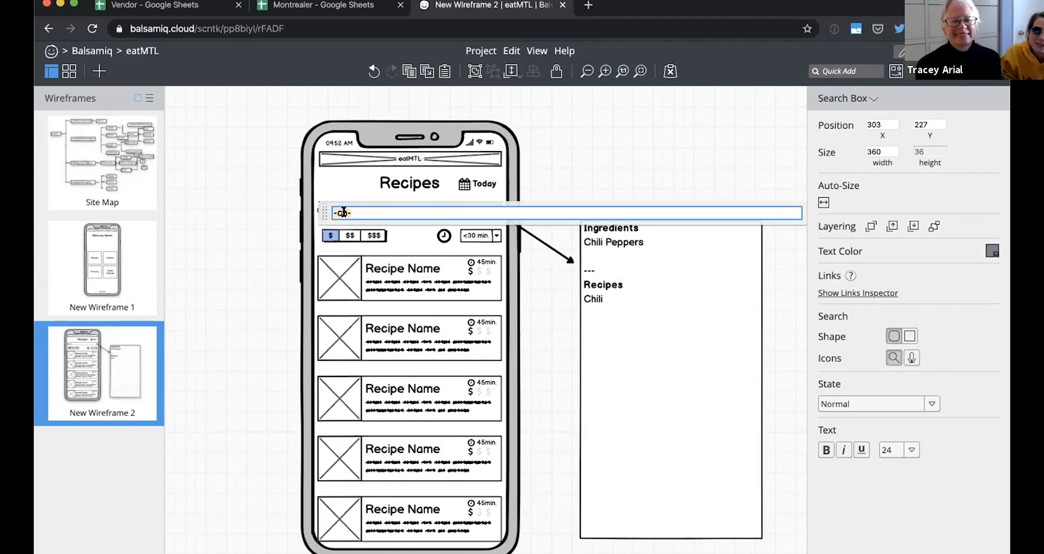
left_click(348, 213)
type("ili")
key("Return")
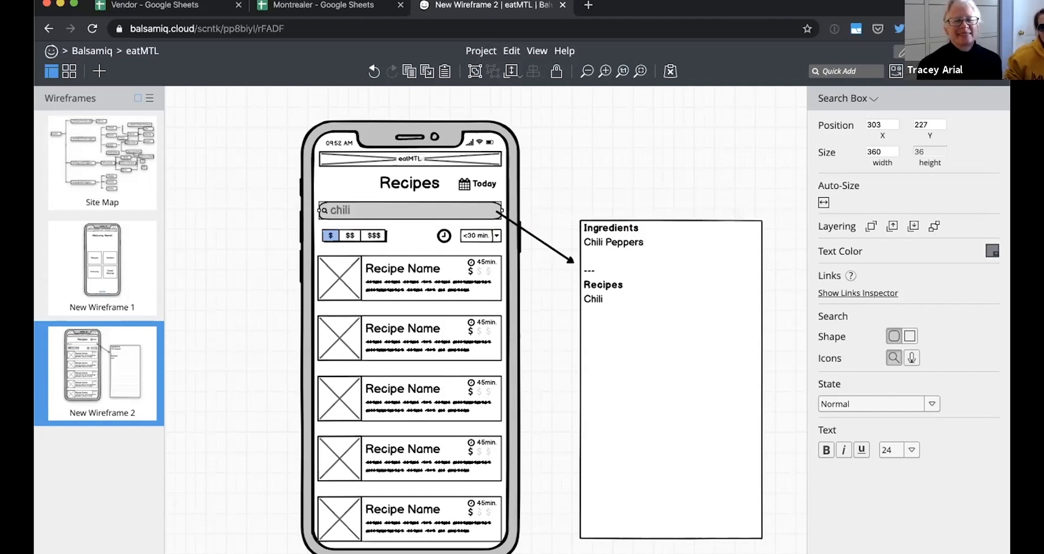
left_click(266, 239)
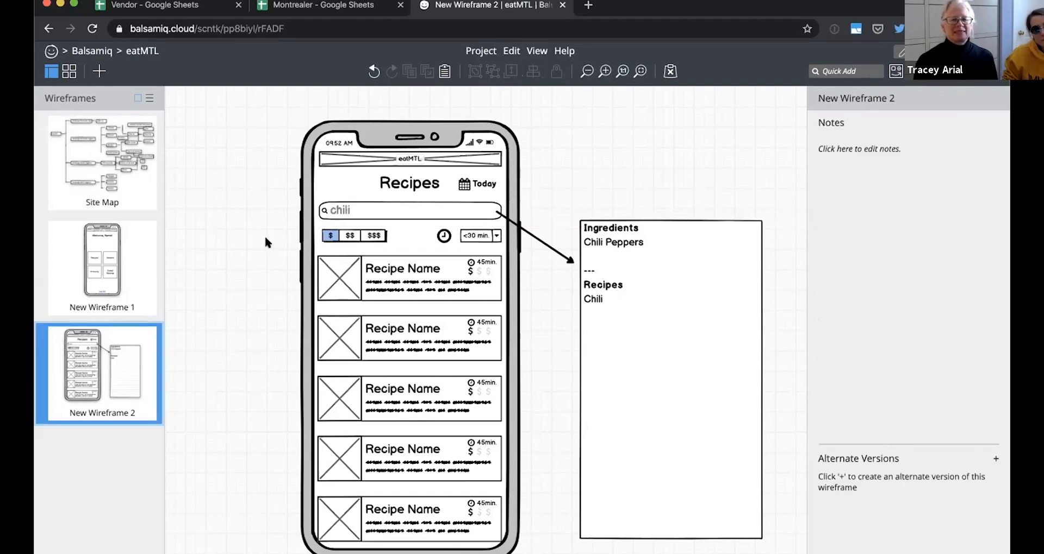
Open the Site Map wireframe to review the planned screens.
left_click(109, 158)
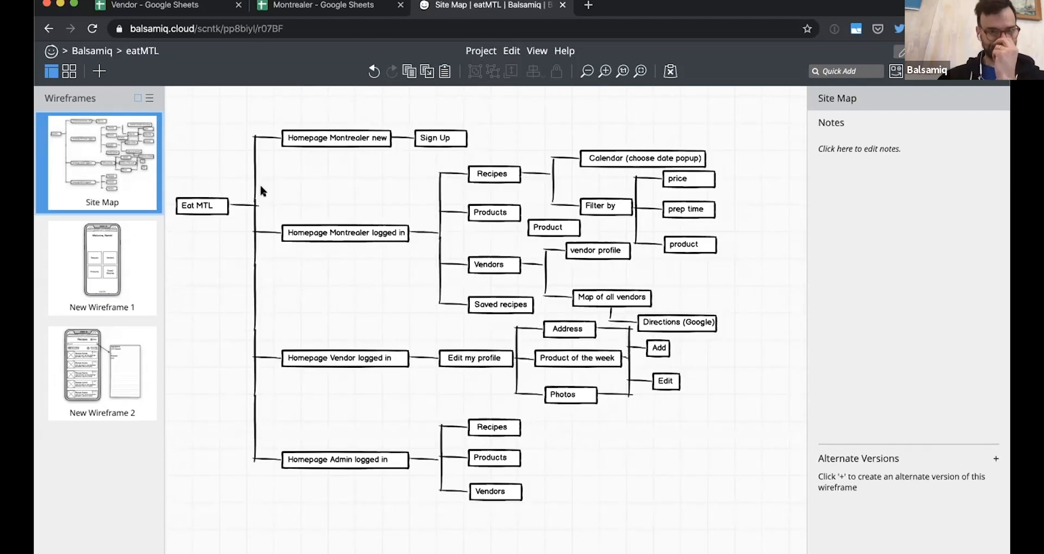
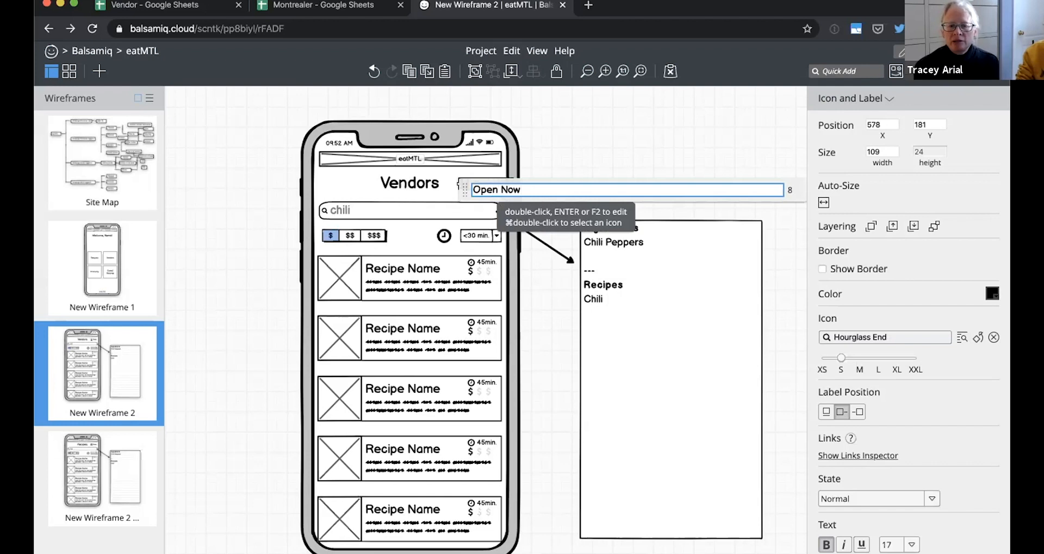
Shorten the search field to 186 wide and place the Open Now label in the freed space beside it, below the Vendors title.
left_click_drag(485, 183, 472, 182)
left_click(585, 158)
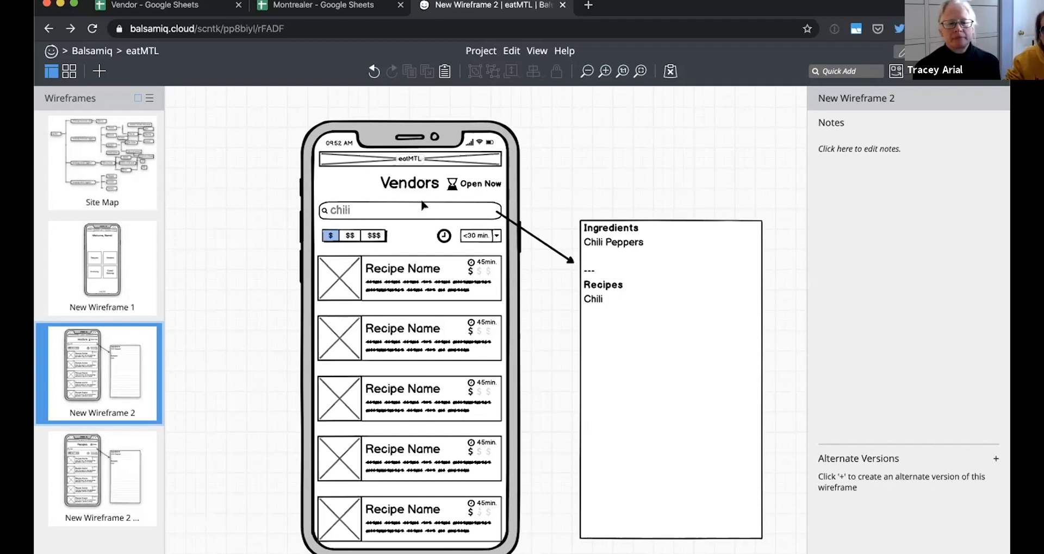
left_click(432, 215)
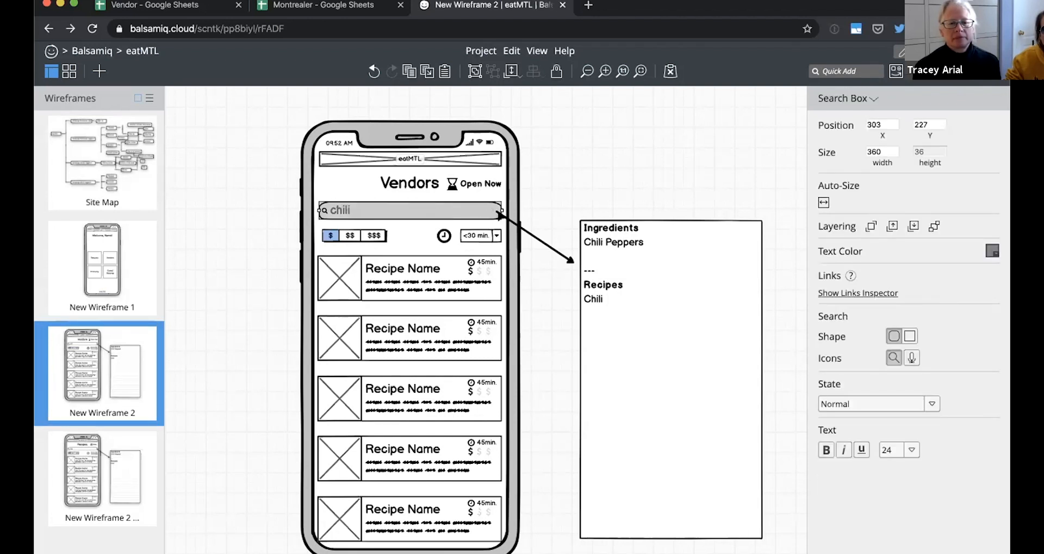
left_click_drag(498, 210, 412, 207)
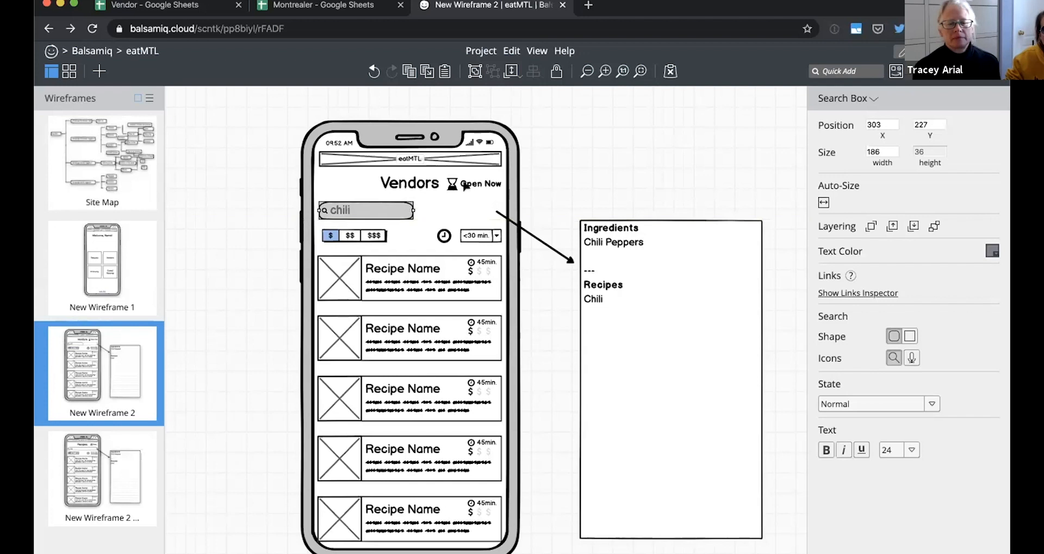
left_click_drag(464, 186, 467, 214)
left_click(553, 186)
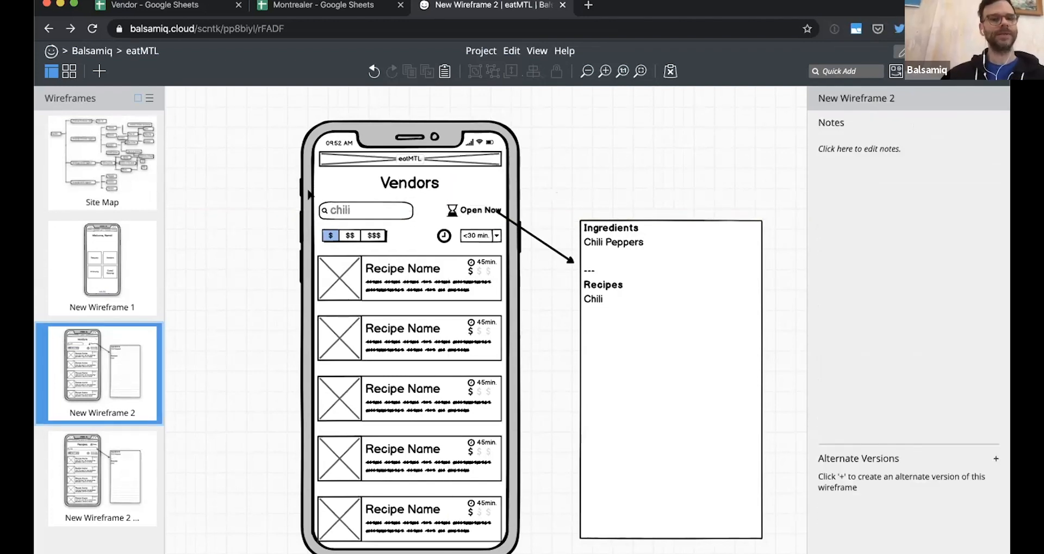
Replace the "chili" text in the Vendors search field with "name".
double_click(336, 212)
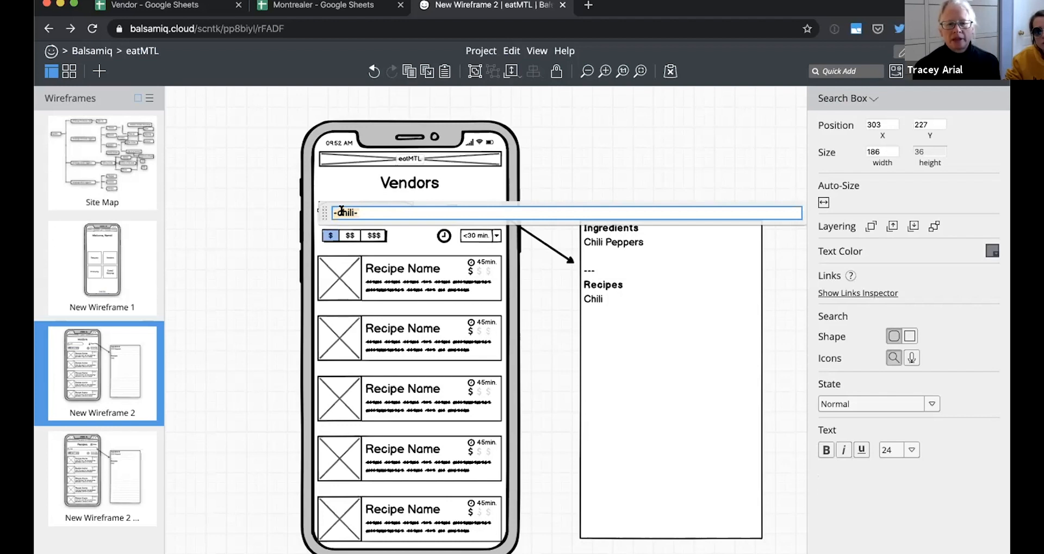
key("BackSpace")
key("BackSpace")
key("BackSpace")
key("BackSpace")
key("BackSpace")
key("BackSpace")
type("name")
key("Return")
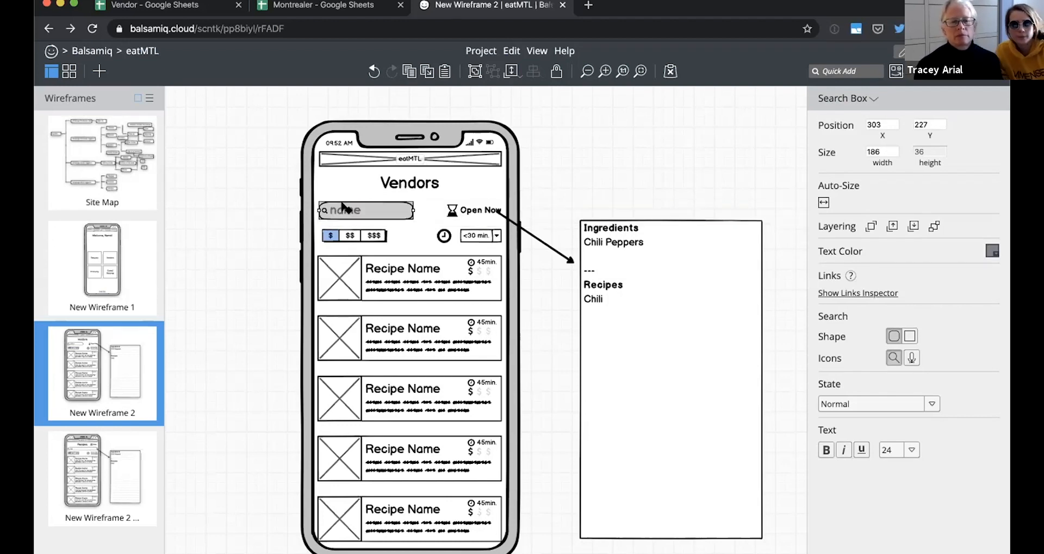
Move the name search field off the phone to X 63, Y 191, and delete the price button bar and clock icon.
left_click_drag(354, 210, 225, 191)
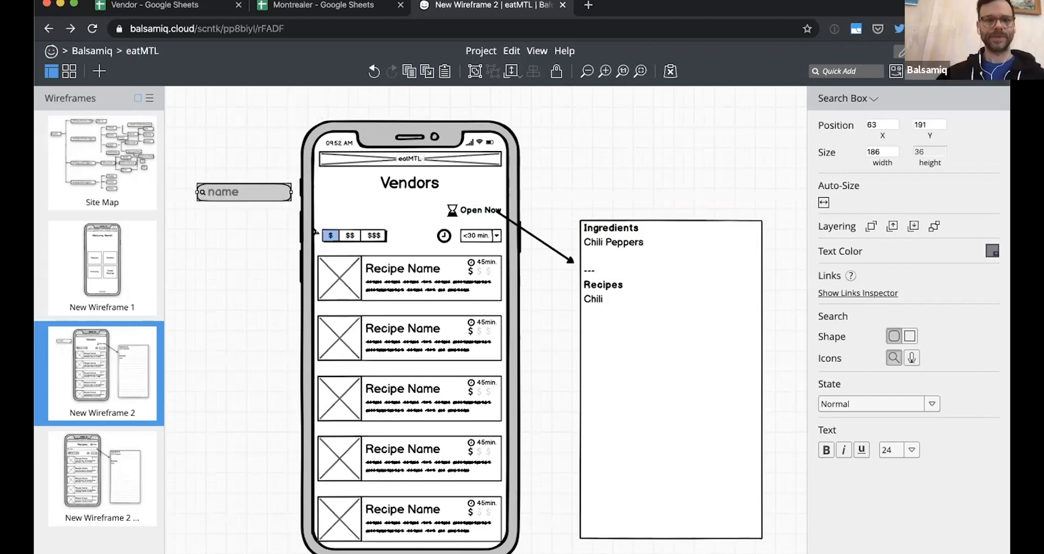
left_click_drag(314, 226, 456, 251)
key("Delete")
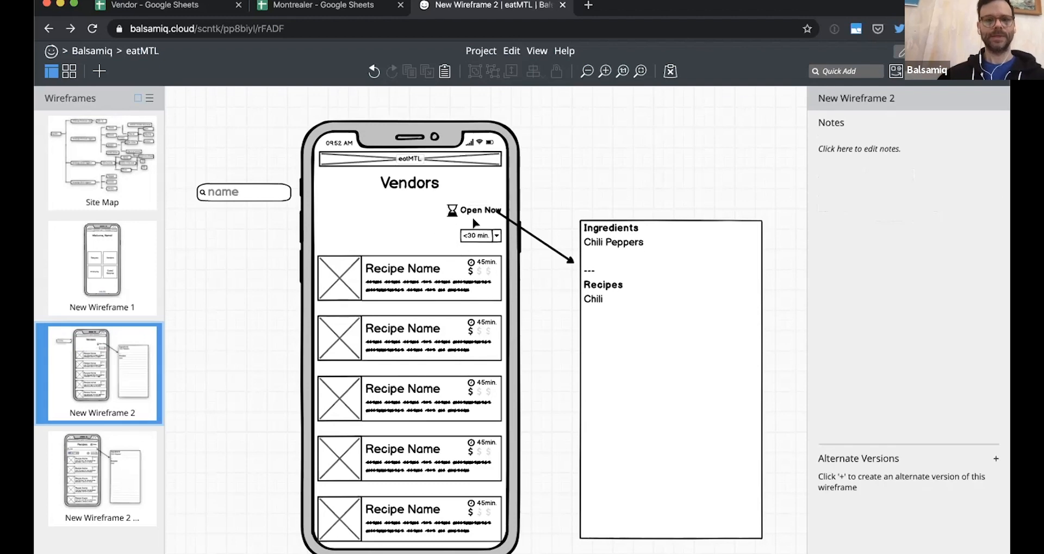
Move the time dropdown under the Vendors title at X 438, Y 245, and add a location-arrow icon in size S.
left_click_drag(476, 236, 409, 220)
type("/")
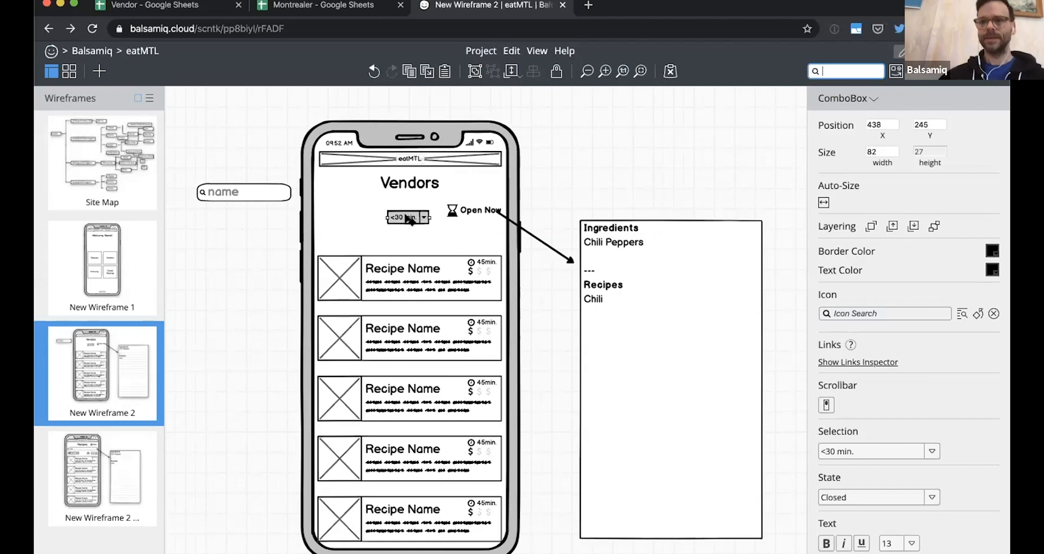
type("loc")
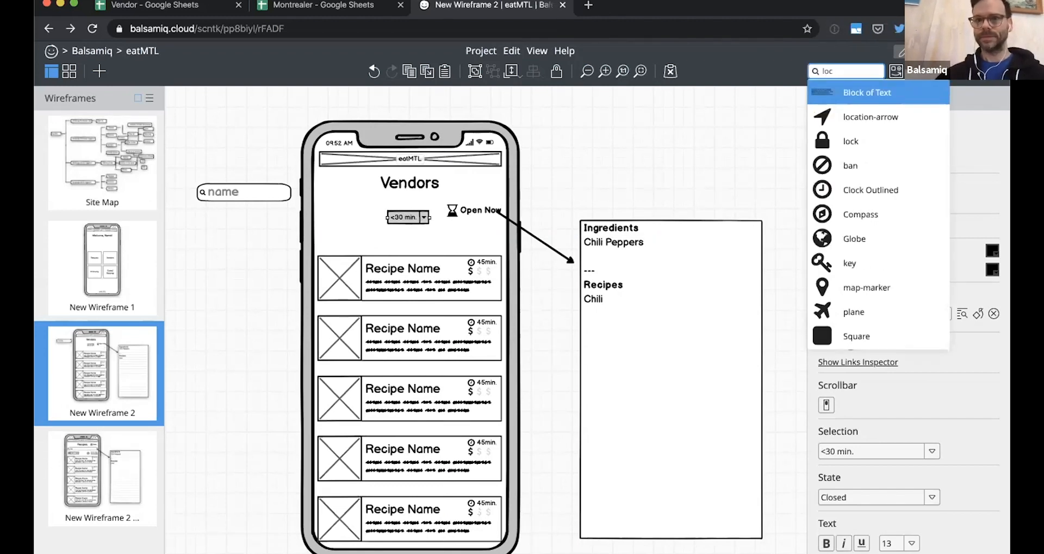
left_click(843, 115)
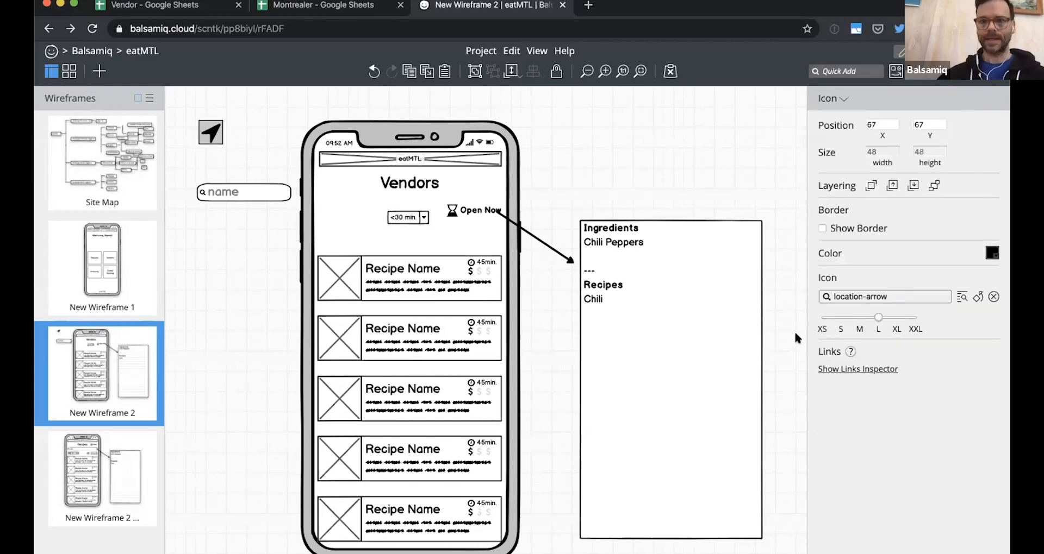
left_click(840, 317)
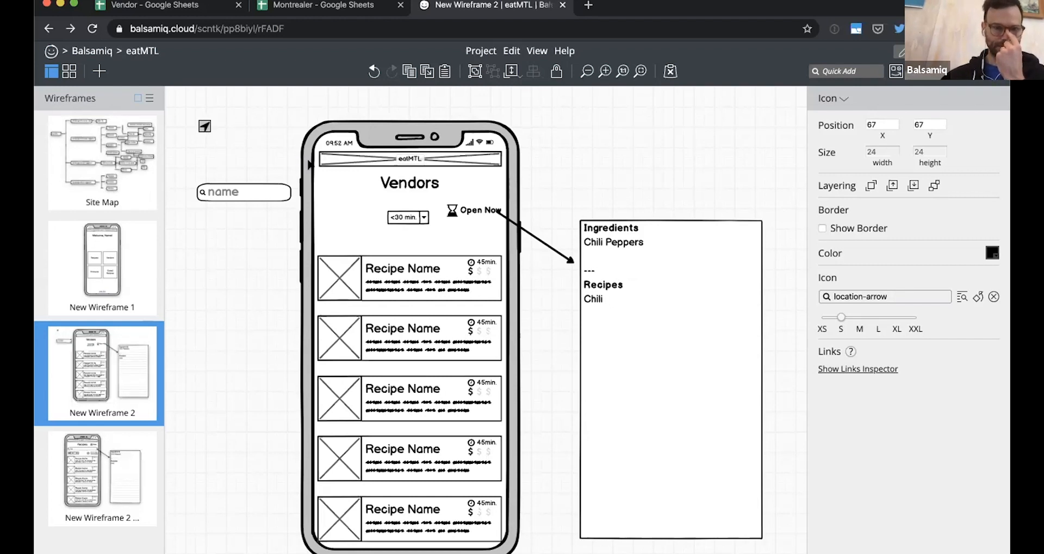
Add a label reading "Location" in bold, size 17, on the empty canvas beside the phone.
left_click(269, 174)
type("l")
key("BackSpace")
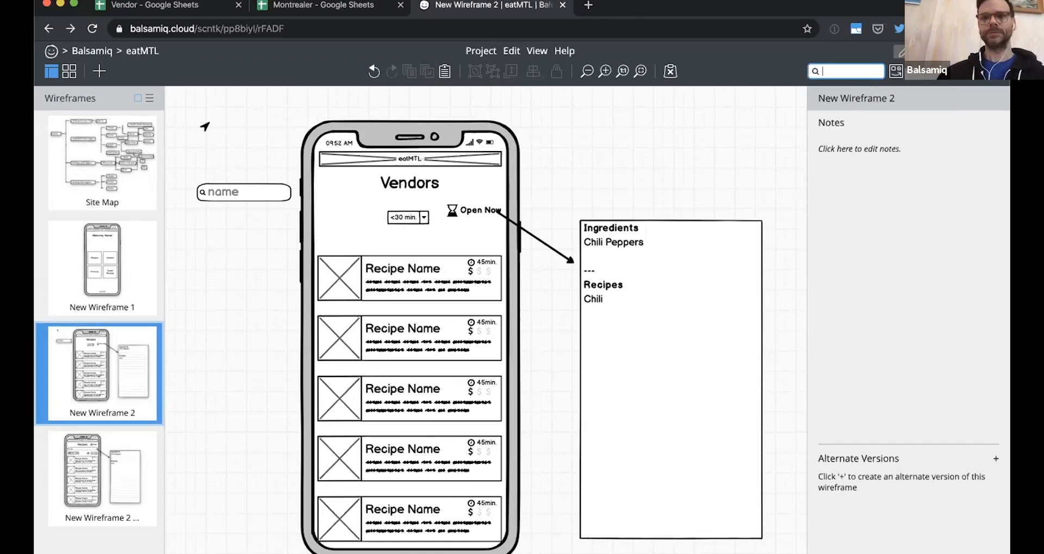
type("lab")
key("Return")
type("Location")
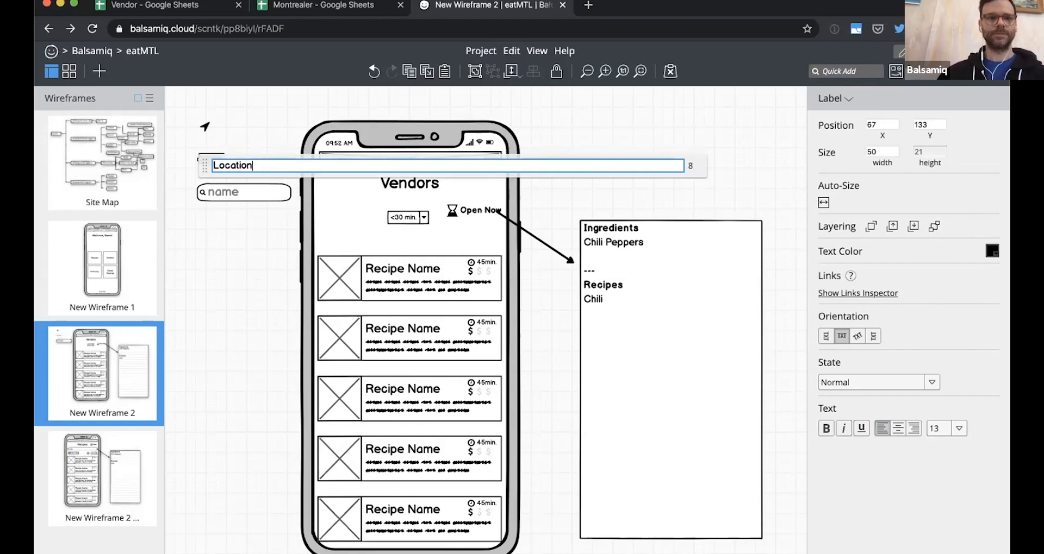
key("Return")
Move the time dropdown and Open Now label off the phone to X 803, Y 145, and place the Location label at X 300, Y 222.
left_click_drag(372, 245, 562, 181)
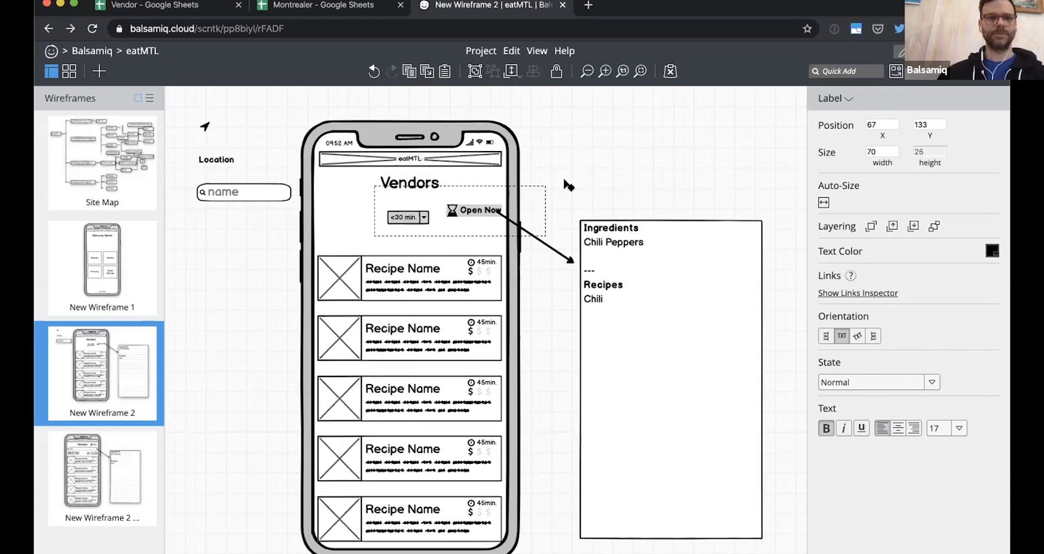
left_click_drag(387, 224, 586, 179)
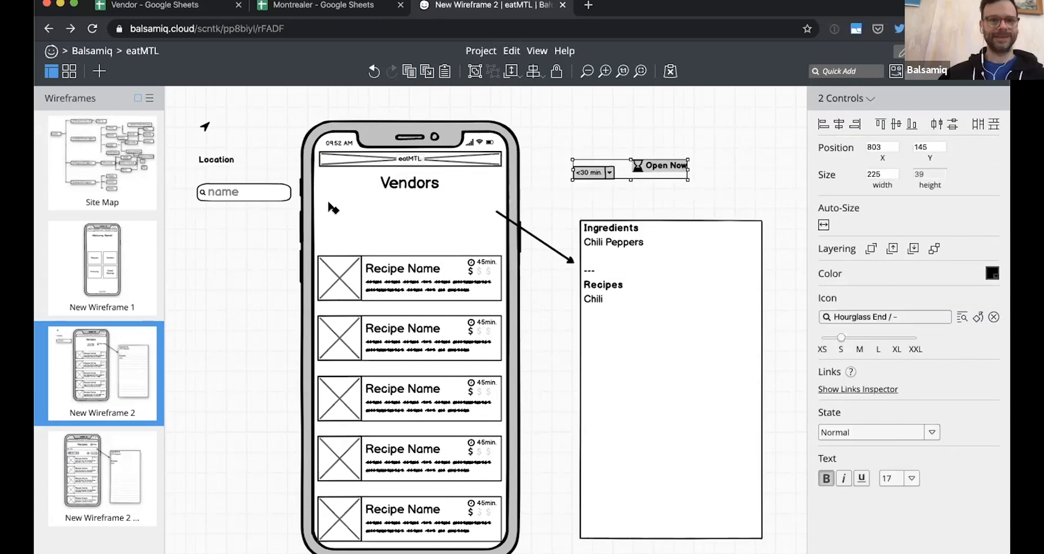
left_click_drag(216, 159, 334, 205)
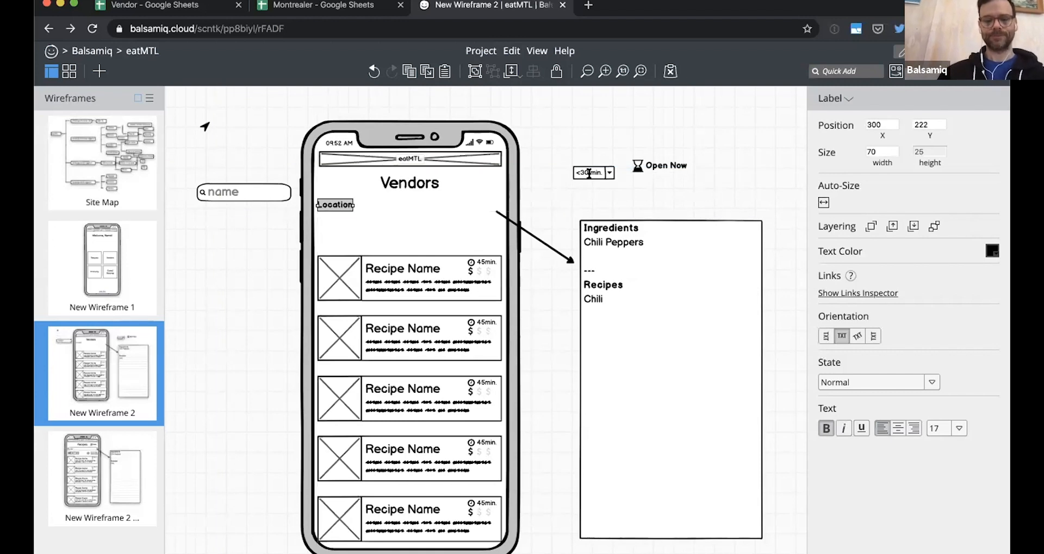
Extend the Location label's text to read "Location: within".
double_click(589, 173)
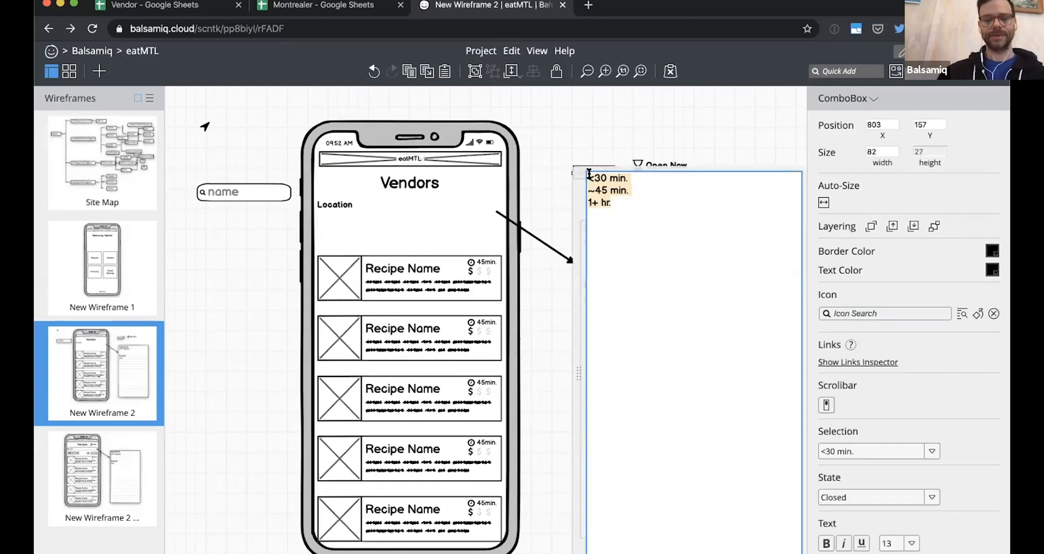
key("Escape")
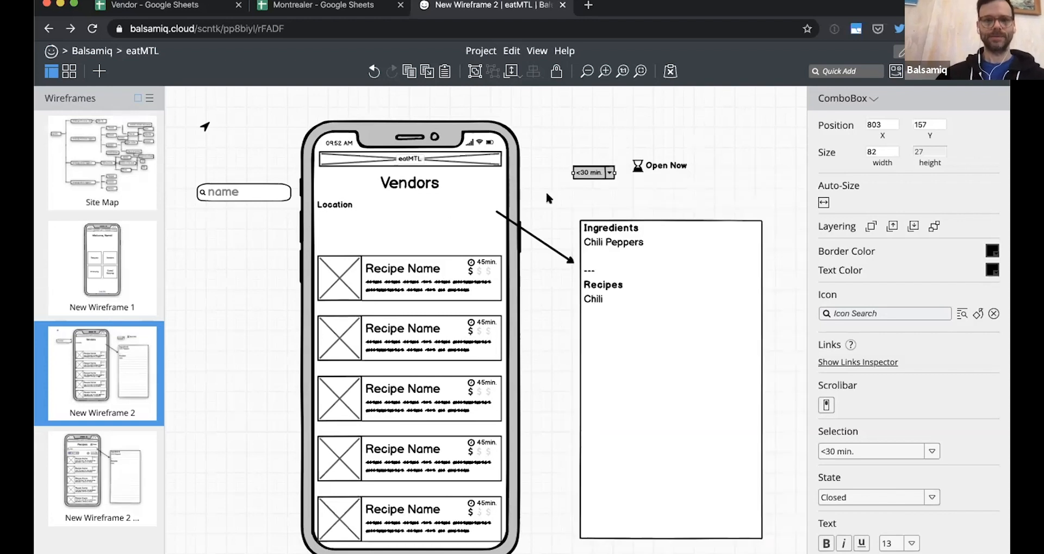
left_click(342, 203)
double_click(342, 203)
type(": ")
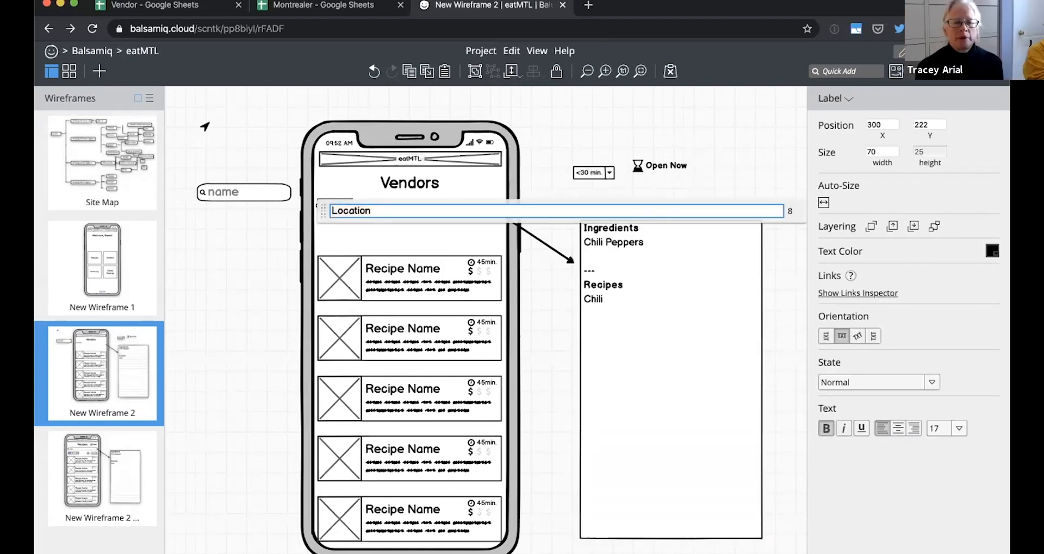
type("with")
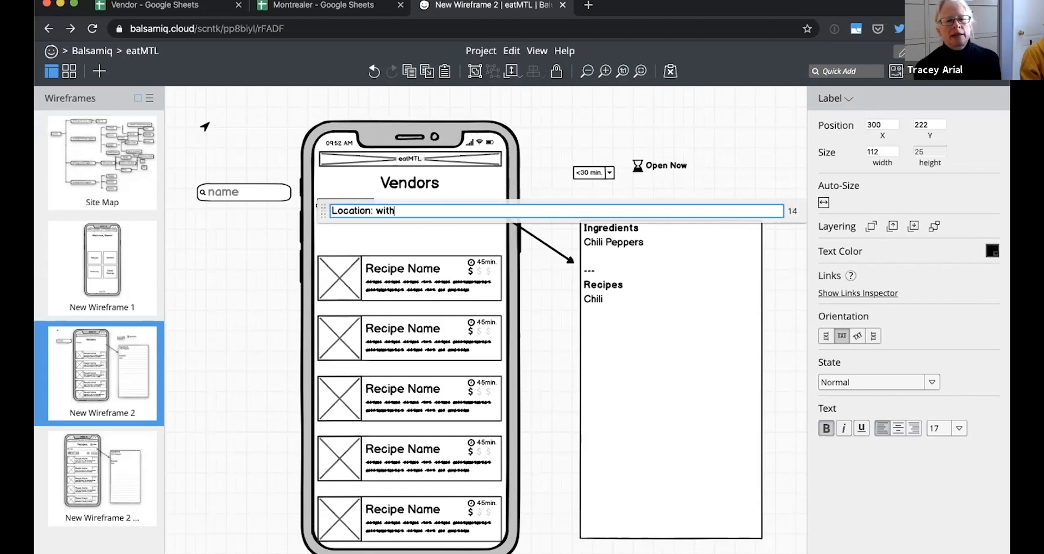
type("in")
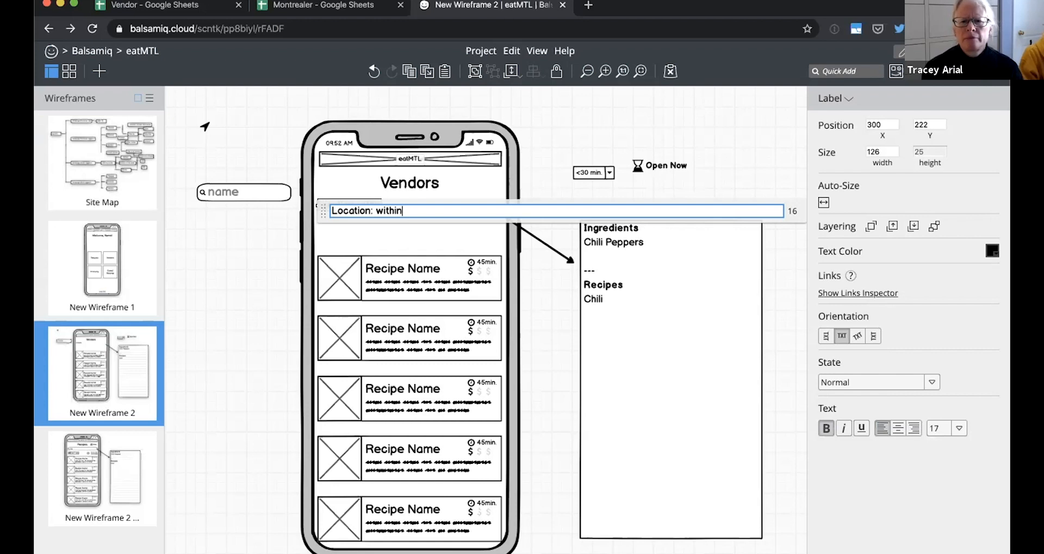
key("Return")
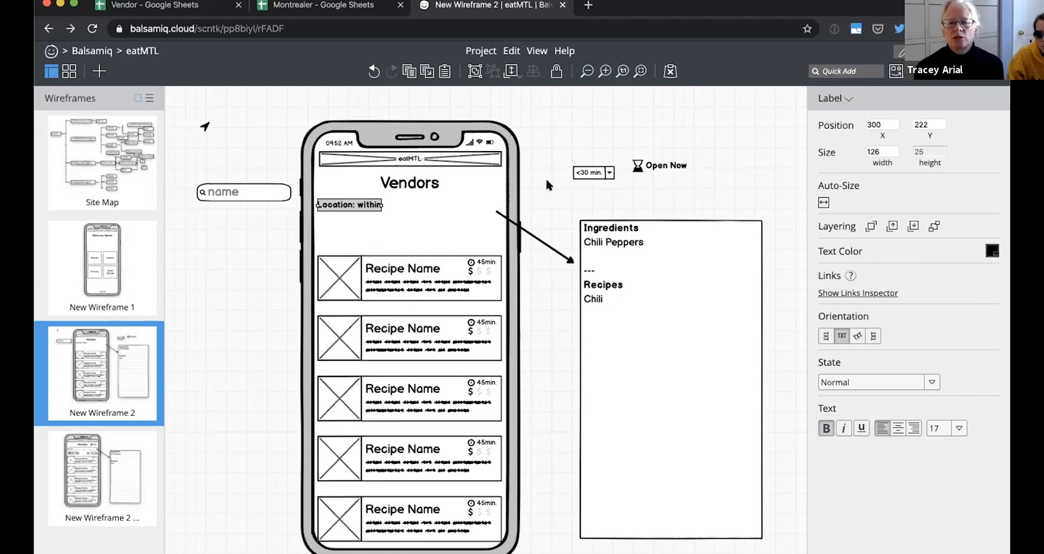
Add a button bar beside the phone with the options Walk, Drive and Metro.
type("but")
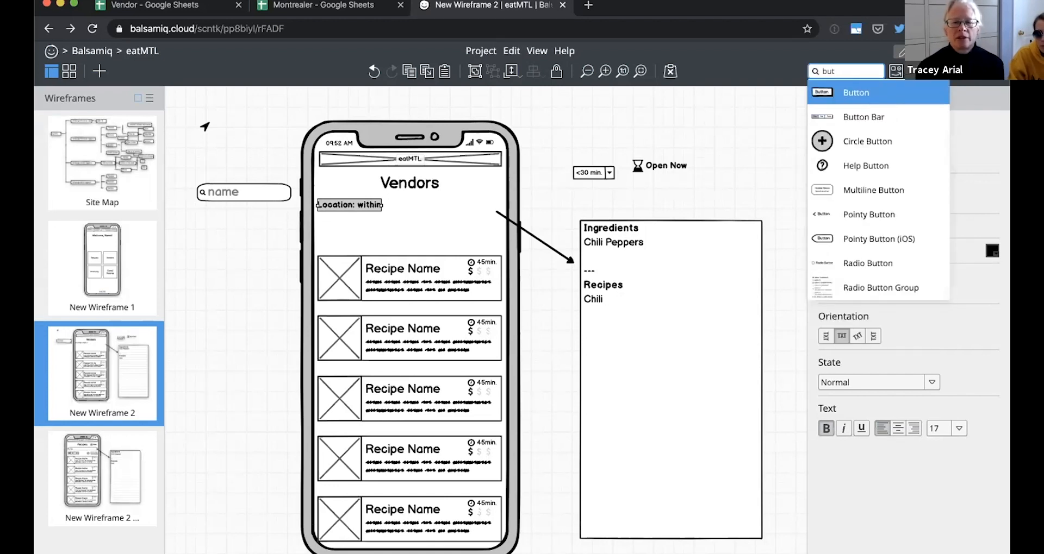
key("Return")
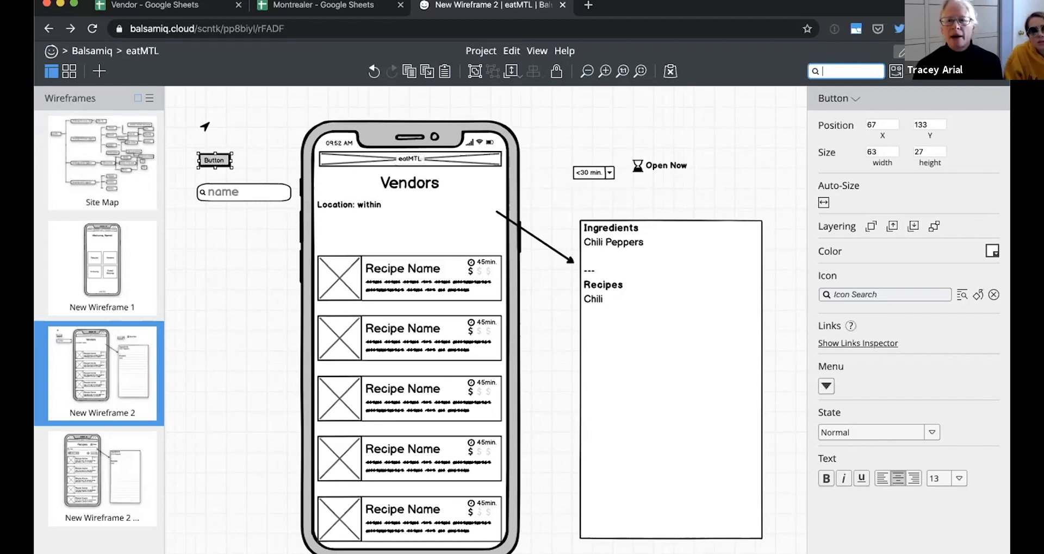
left_click(837, 99)
left_click(849, 112)
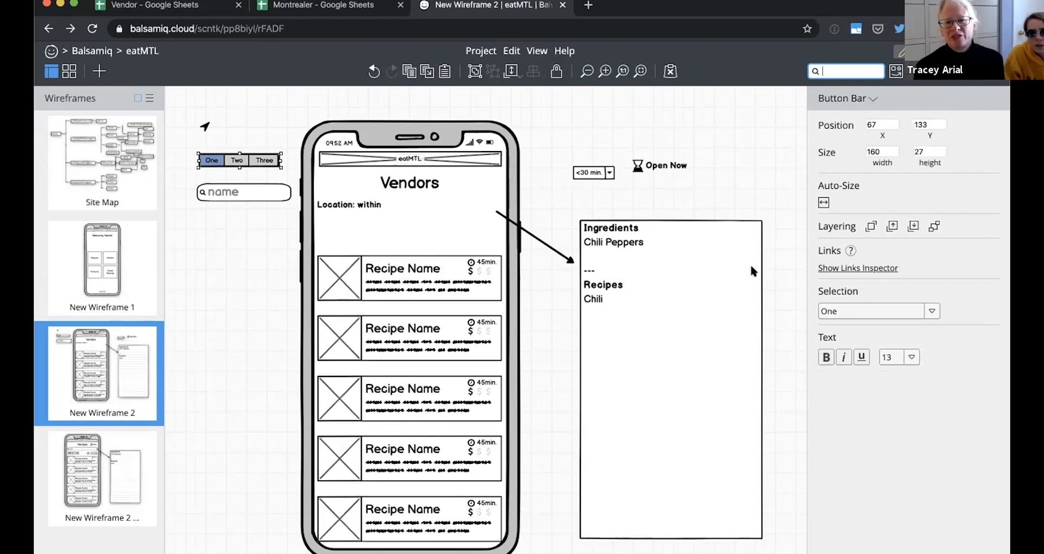
double_click(228, 160)
type("Walk, ")
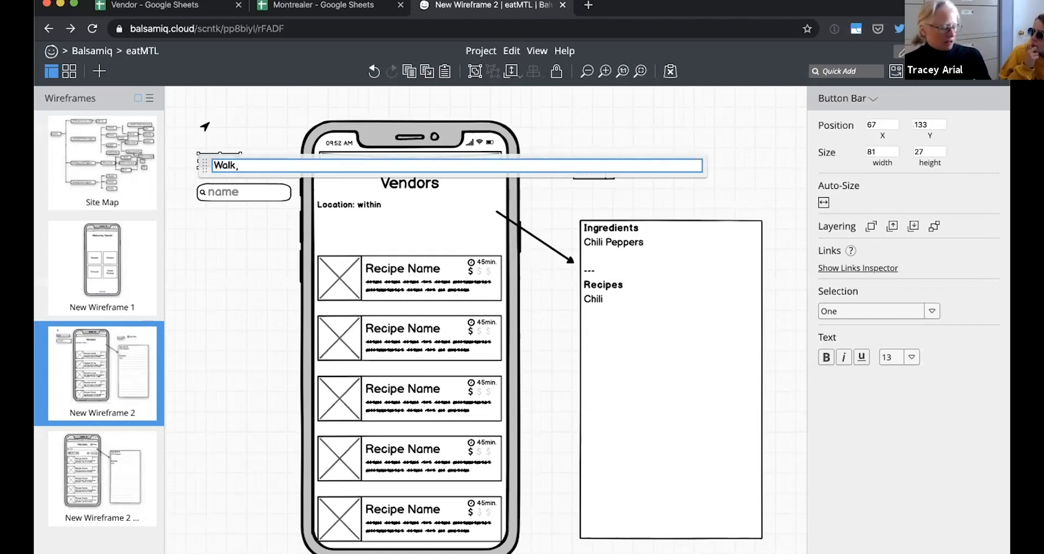
type("Drive, Metro")
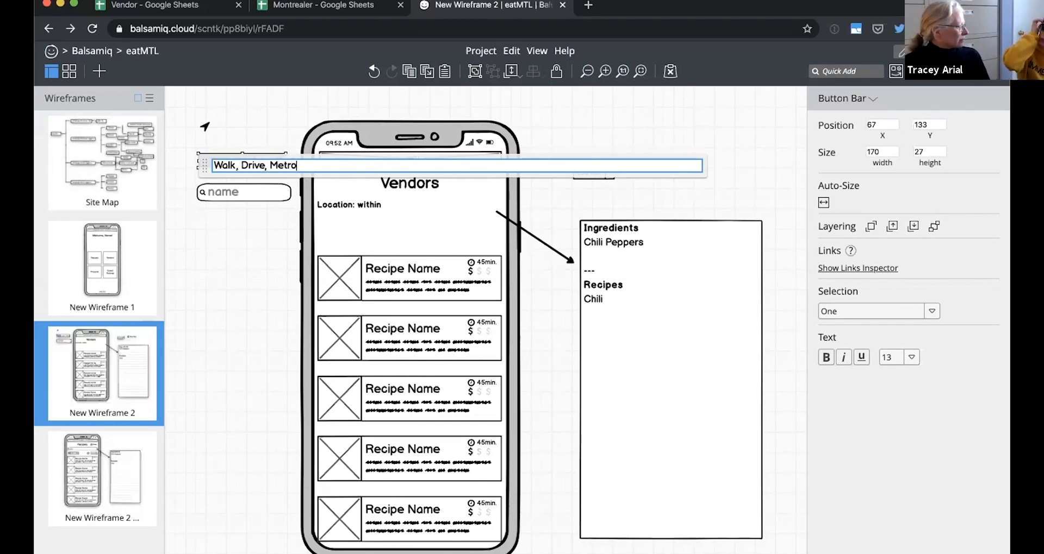
key("Return")
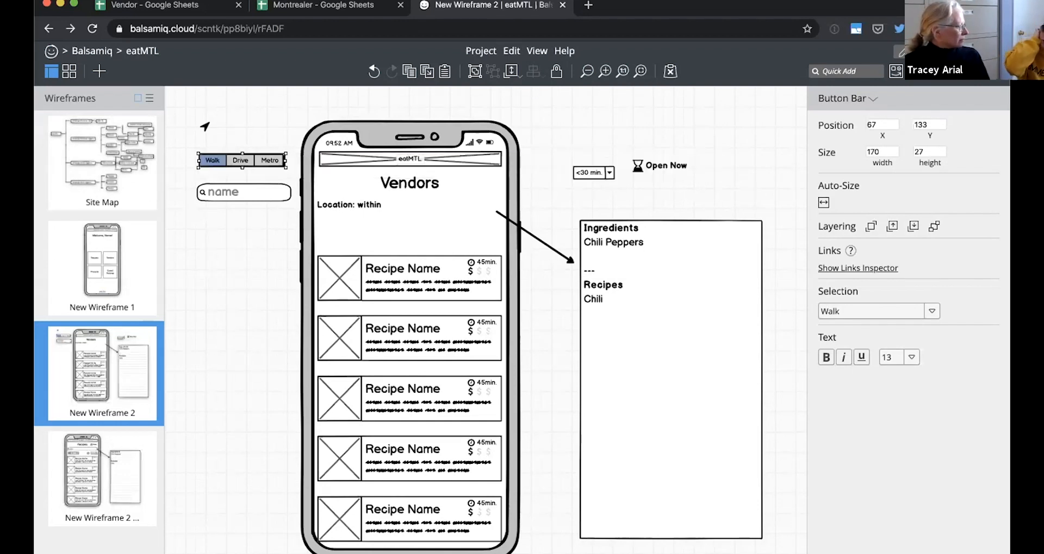
Replace the dropdown's time options with 0.5, 1 and 2, and move the Open Now label away to X 979, Y 67.
double_click(592, 174)
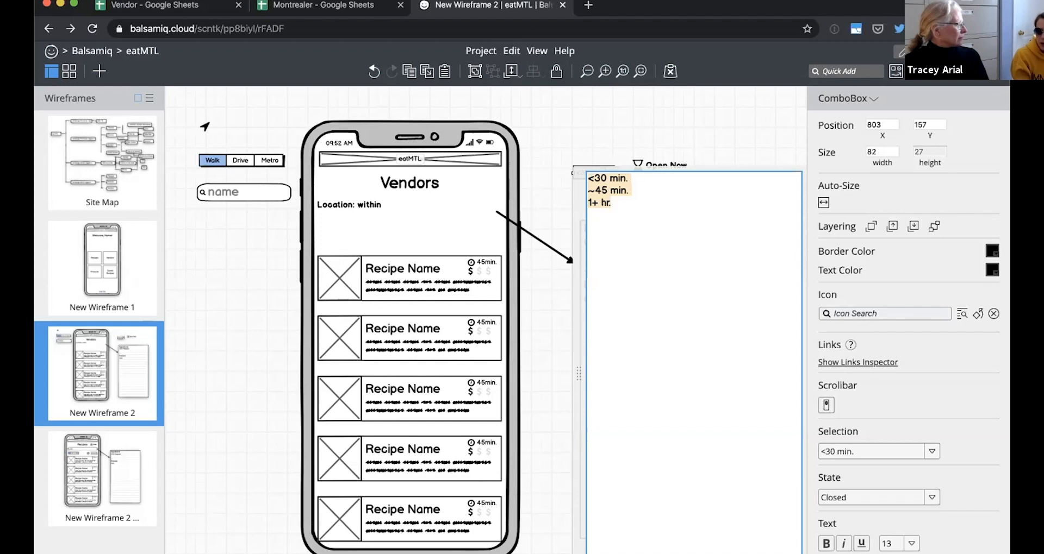
type("0.5 ")
type("1")
key("Return")
type("2")
left_click(596, 171)
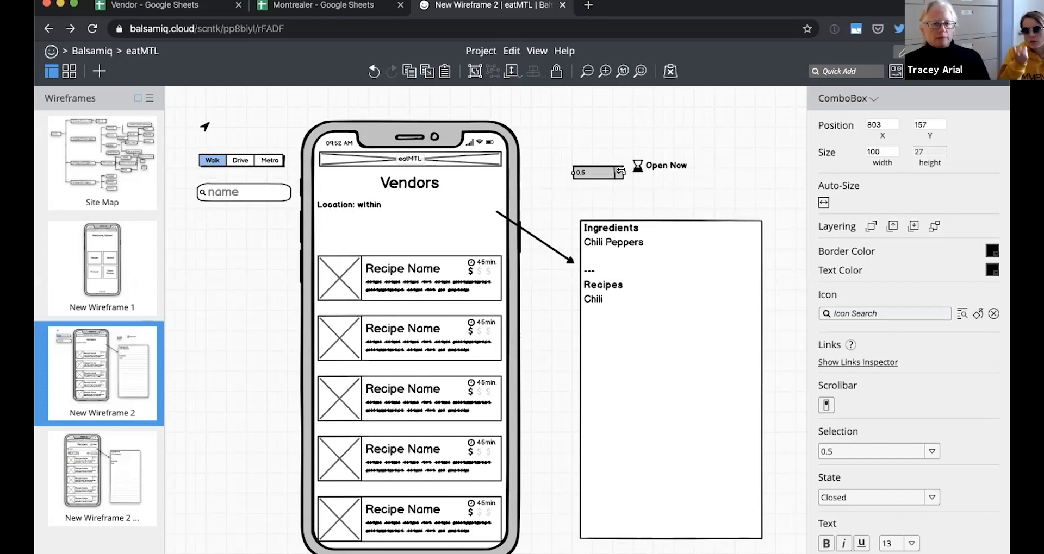
left_click_drag(656, 171, 686, 131)
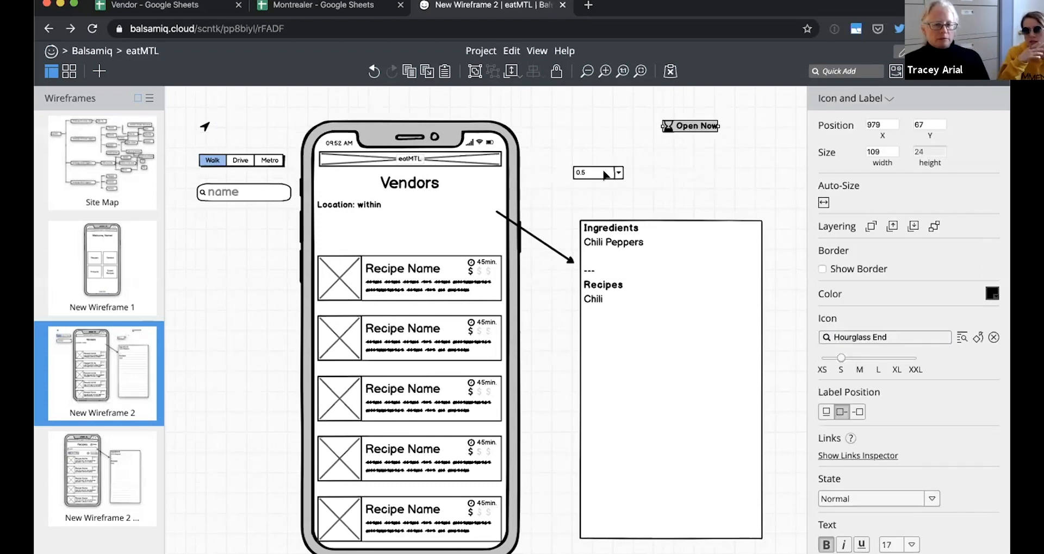
Extend the location label with a blank gap followed by "miles", undoing the accidental extra line.
double_click(372, 208)
key("Right")
type("mile")
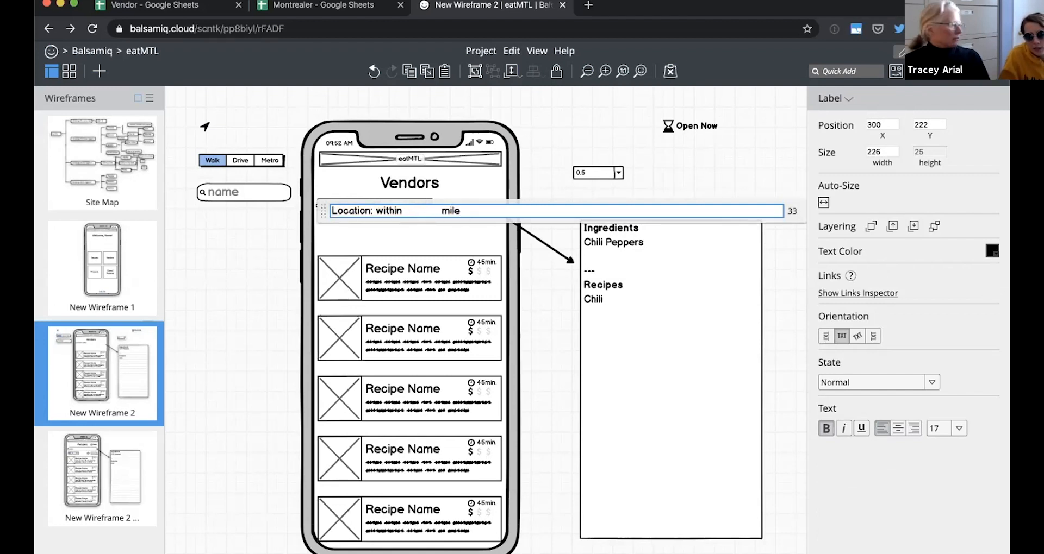
type("s")
key("Return")
key("BackSpace")
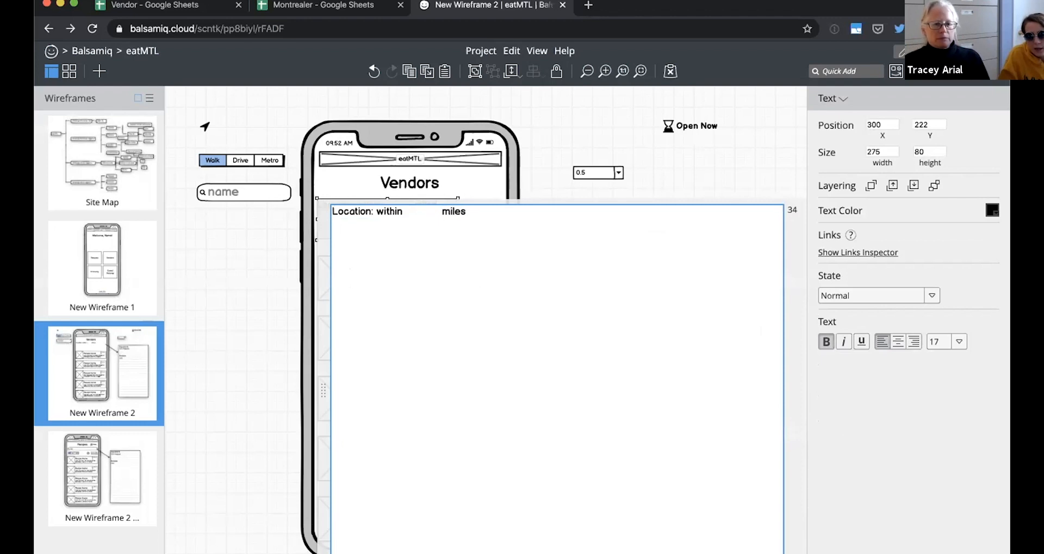
left_click(246, 266)
key("super+z")
key("super+z")
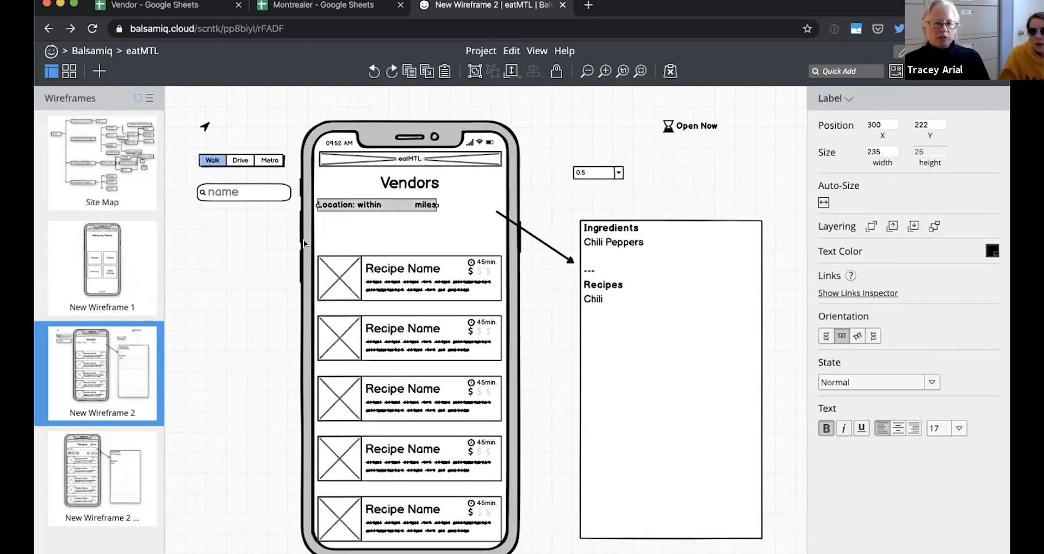
Widen the blank gap before "miles" in the location label, keeping it on a single line.
double_click(415, 206)
left_click(411, 211)
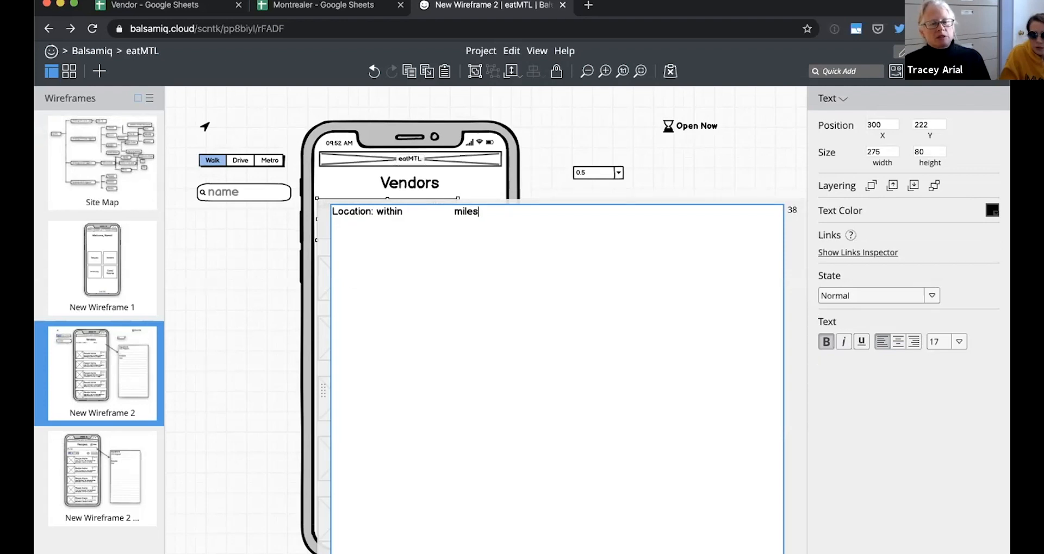
key("Escape")
key("ctrl+z")
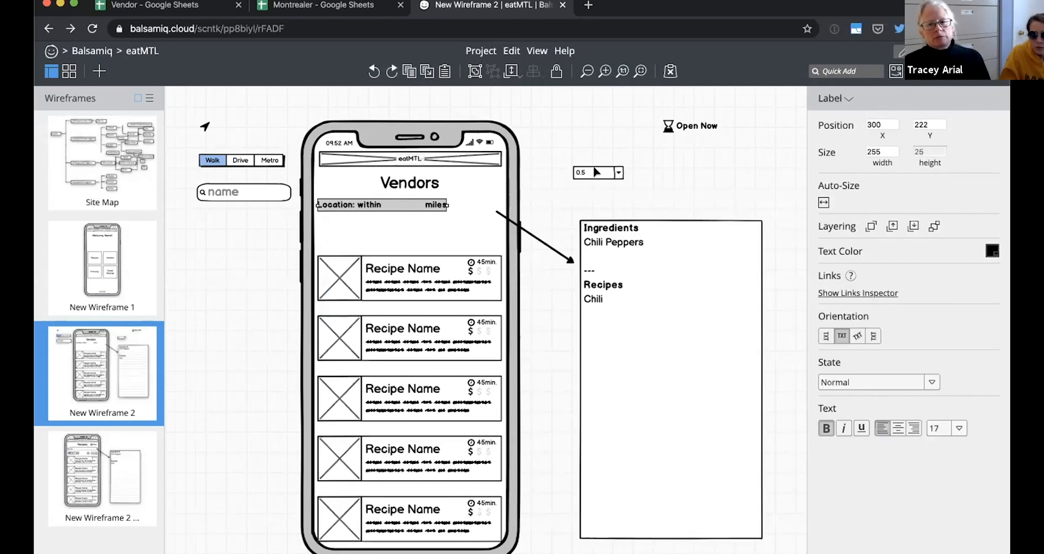
Replace "miles" with "km" in the location label and move the 0.5 dropdown onto the phone at X 452, Y 211.
double_click(434, 207)
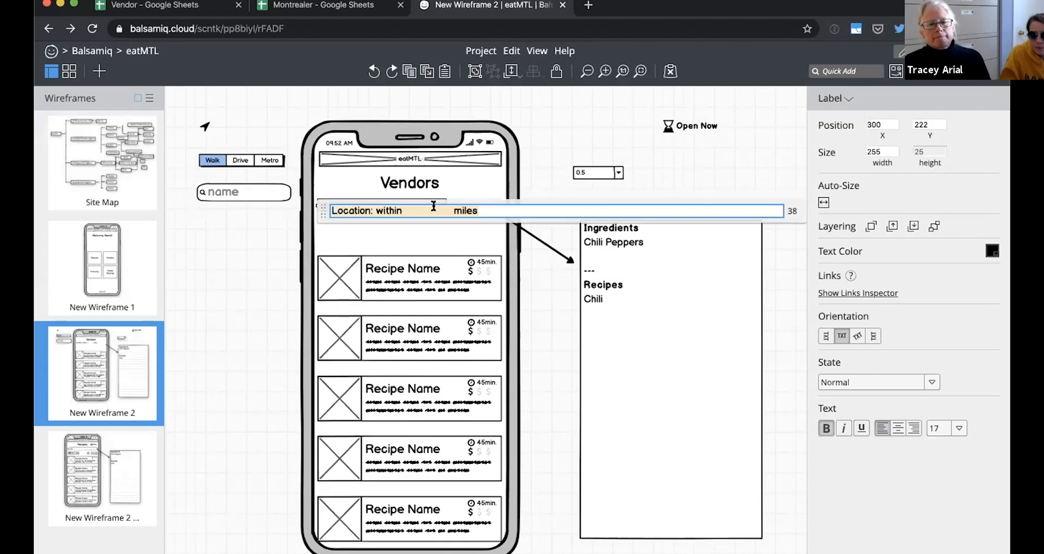
key("Right")
key("BackSpace")
key("BackSpace")
key("BackSpace")
key("BackSpace")
key("BackSpace")
type("km")
key("Return")
left_click_drag(590, 173, 413, 201)
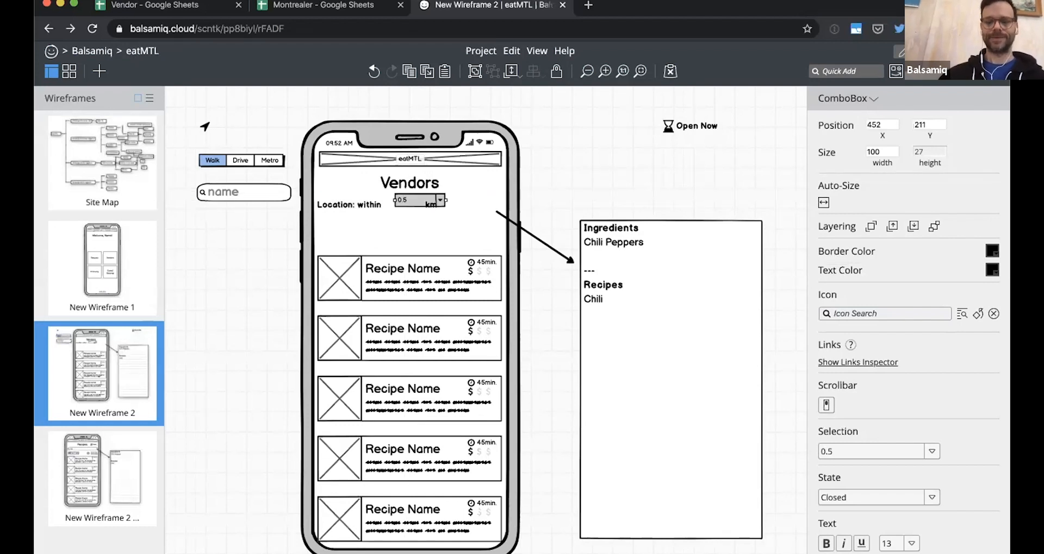
Widen the gap before "km" and limit the label's bold formatting to "Location:".
double_click(438, 211)
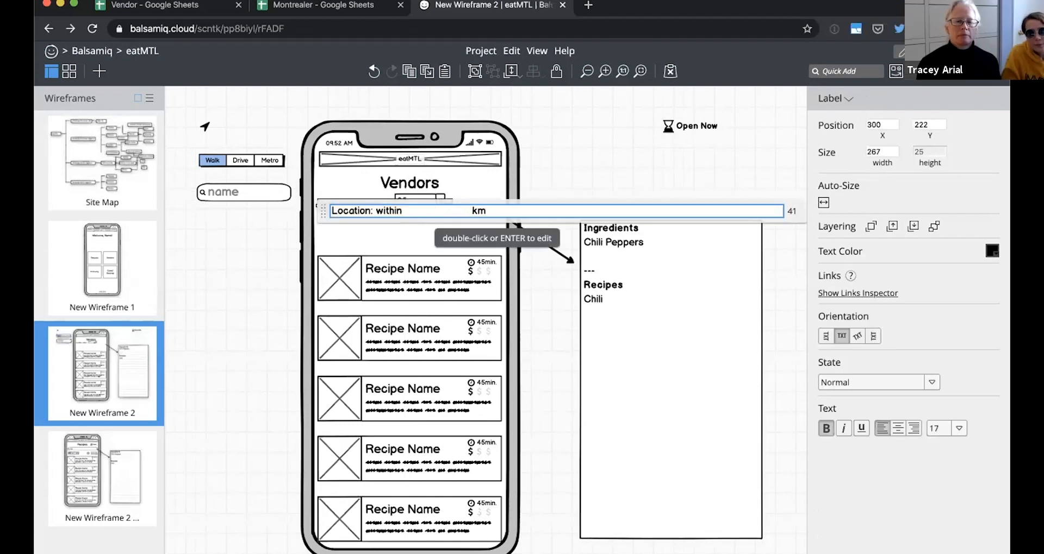
type("*")
left_click(375, 210)
type("*")
key("Return")
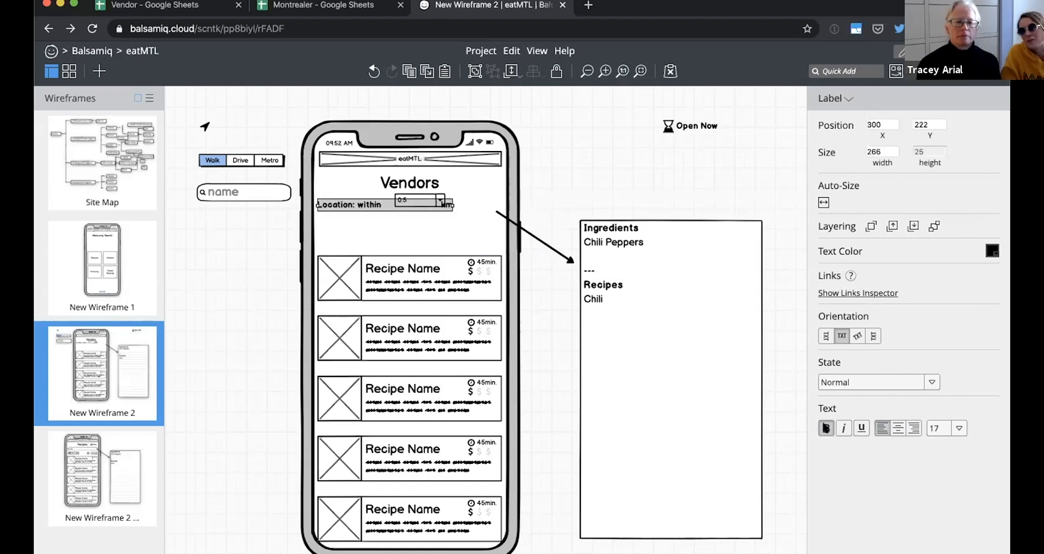
left_click(584, 188)
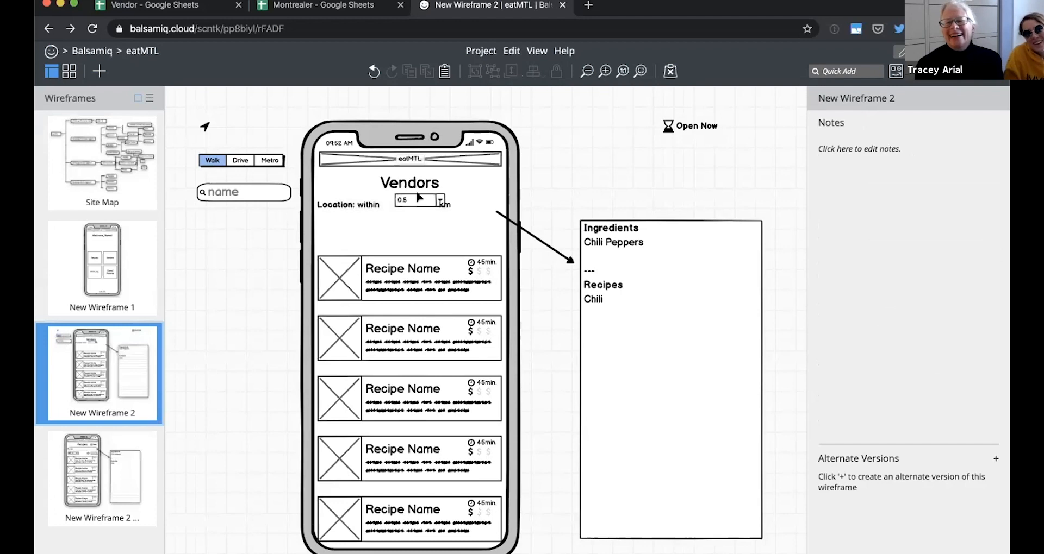
Align the 0.5 dropdown in the label's gap between "within" and "km".
left_click(408, 204)
left_click_drag(411, 207, 404, 211)
left_click(572, 188)
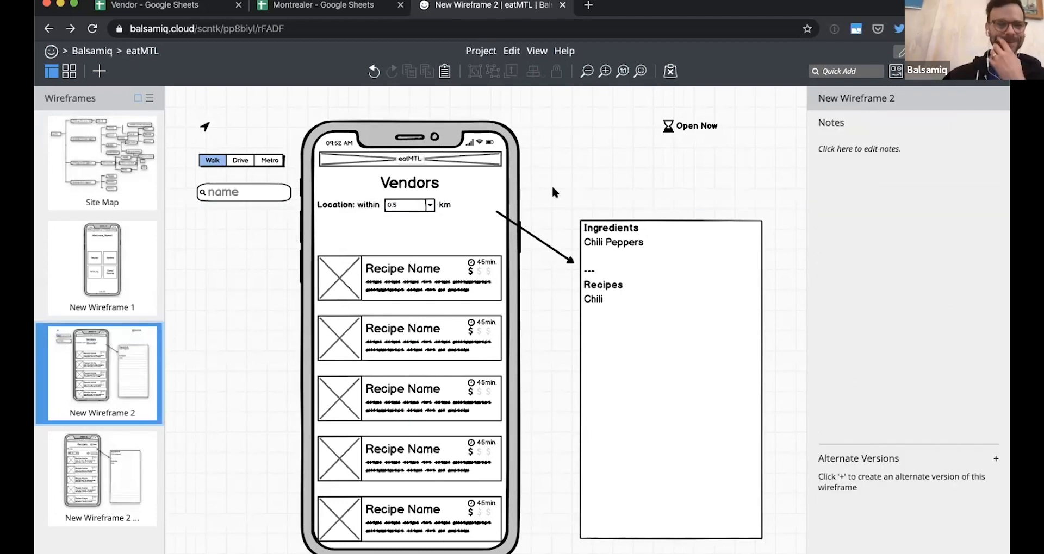
left_click(420, 210)
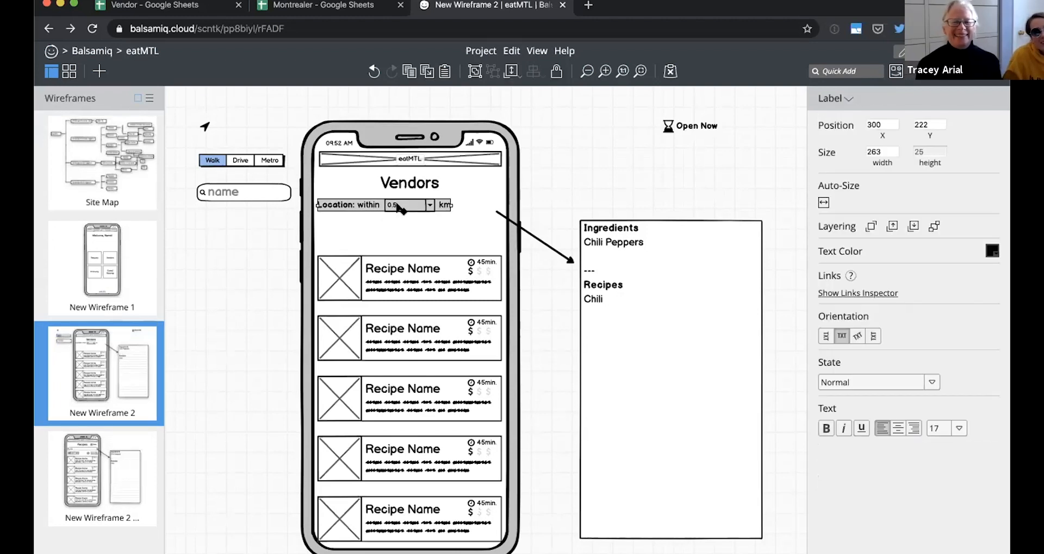
left_click(284, 229)
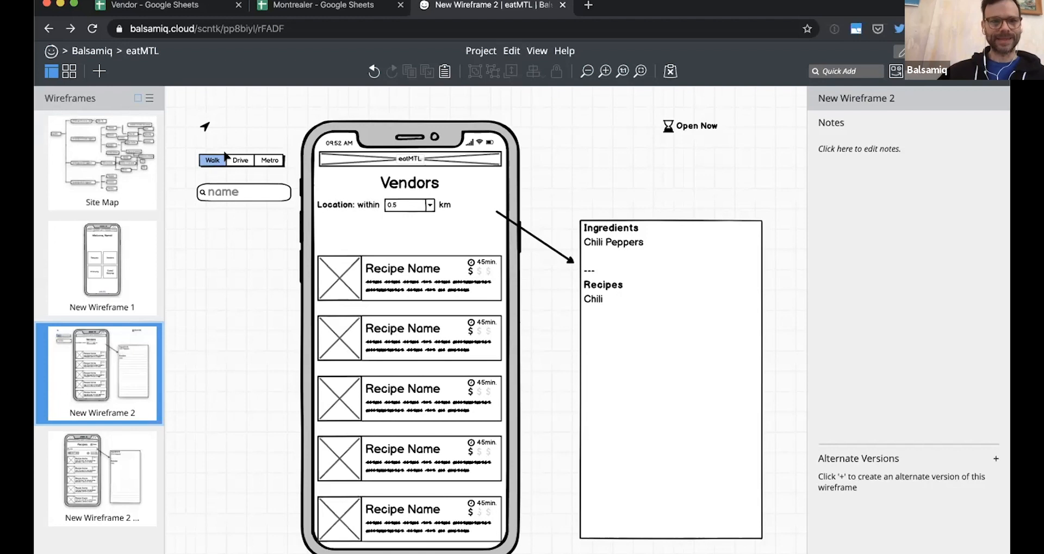
Place the location-arrow icon after "km" at X 588, Y 223, and show its border.
left_click_drag(206, 128, 472, 208)
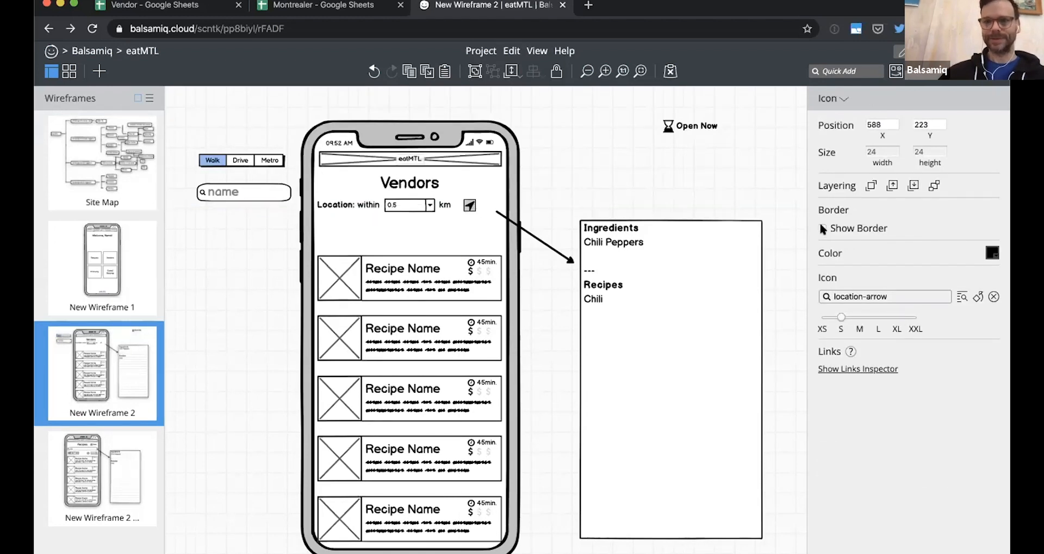
left_click(610, 185)
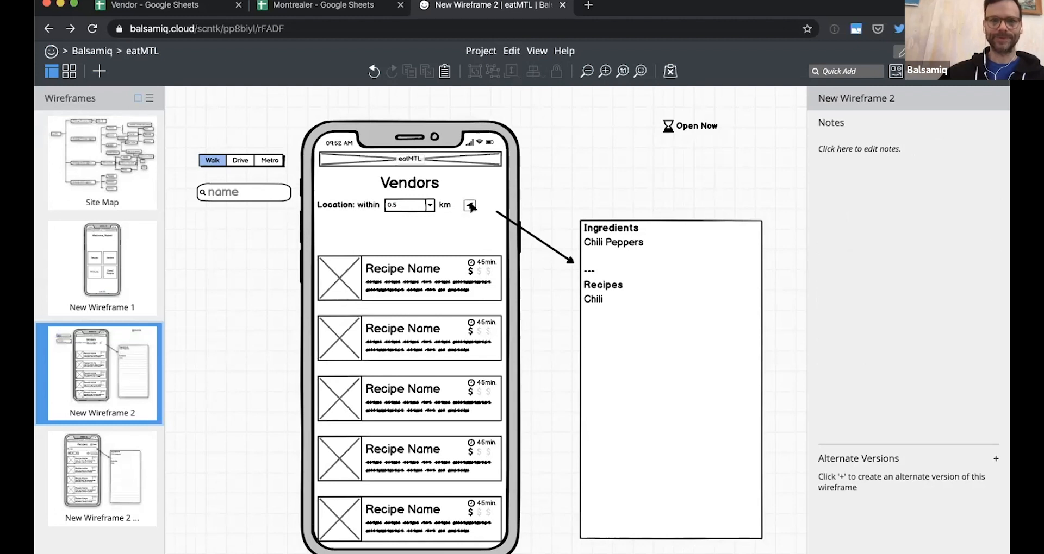
left_click(471, 207)
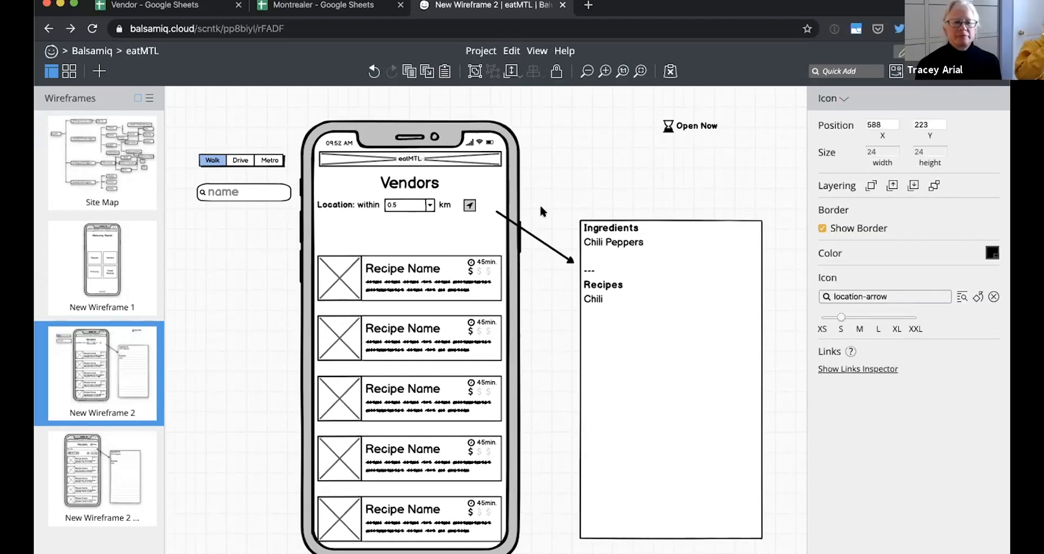
left_click(557, 195)
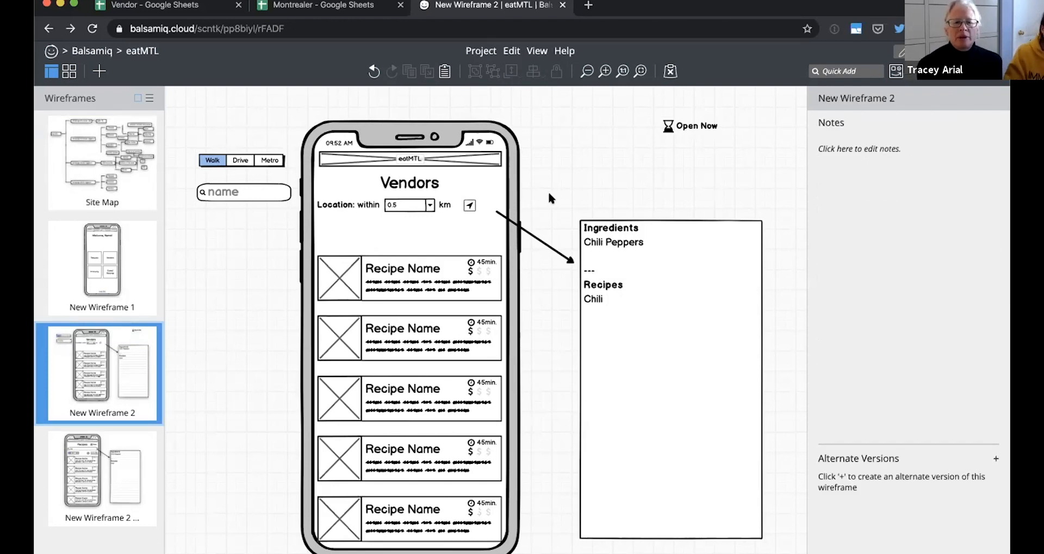
Nudge the location label right to X 303 and enlarge its text to size 20.
left_click(337, 207)
key("Right")
key("Right")
key("Right")
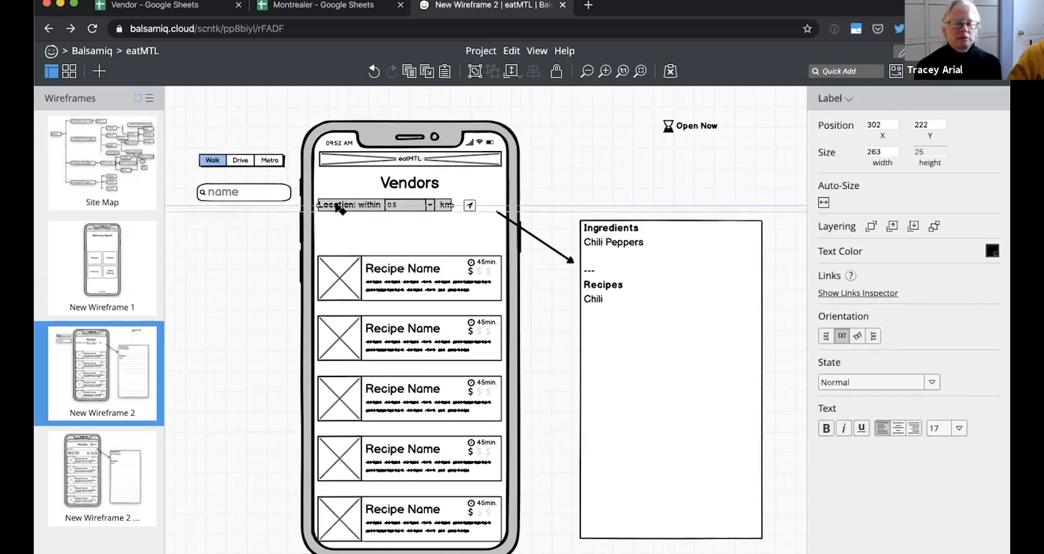
left_click(623, 163)
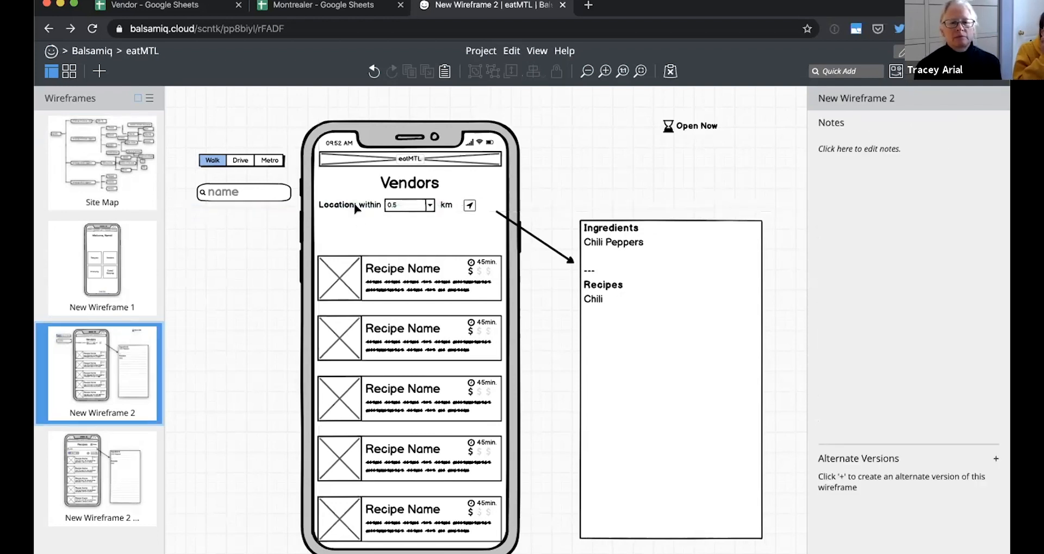
left_click(359, 207)
key("super+shift+period")
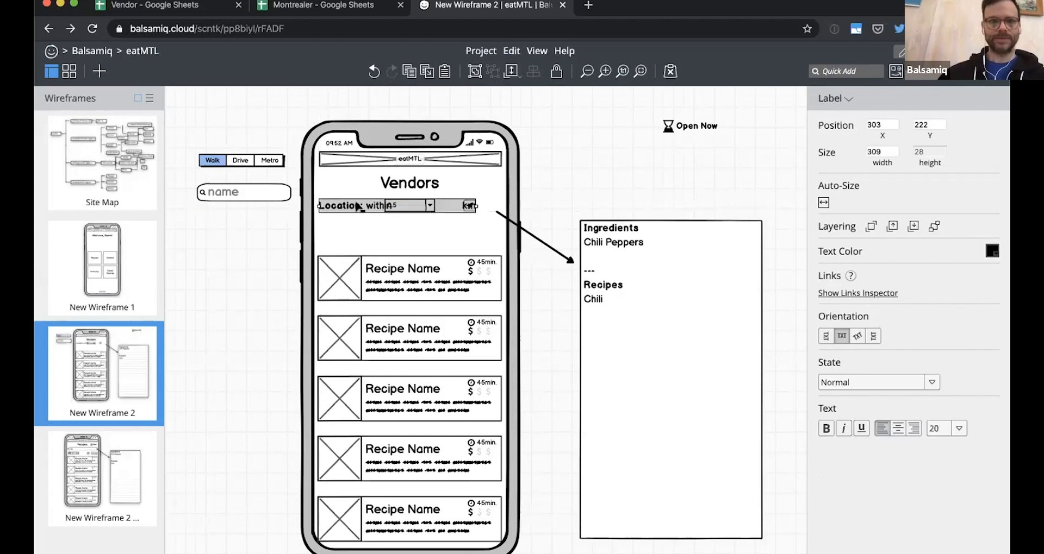
Move the location label to X 300, Y 231, and fit the 0.5 dropdown, narrowed to 81, in its gap at X 460, Y 231.
left_click(423, 208)
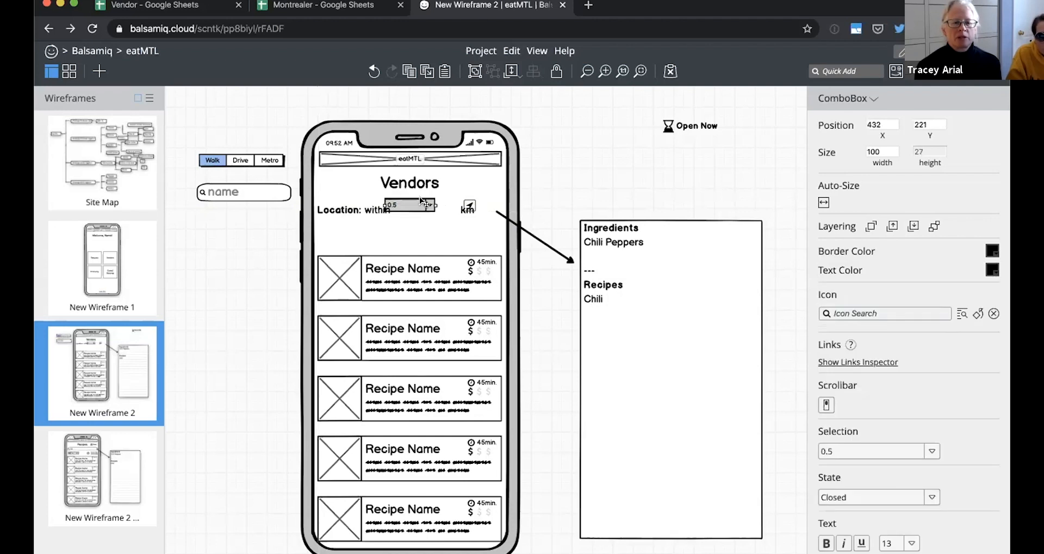
left_click_drag(435, 205, 423, 206)
left_click(408, 213)
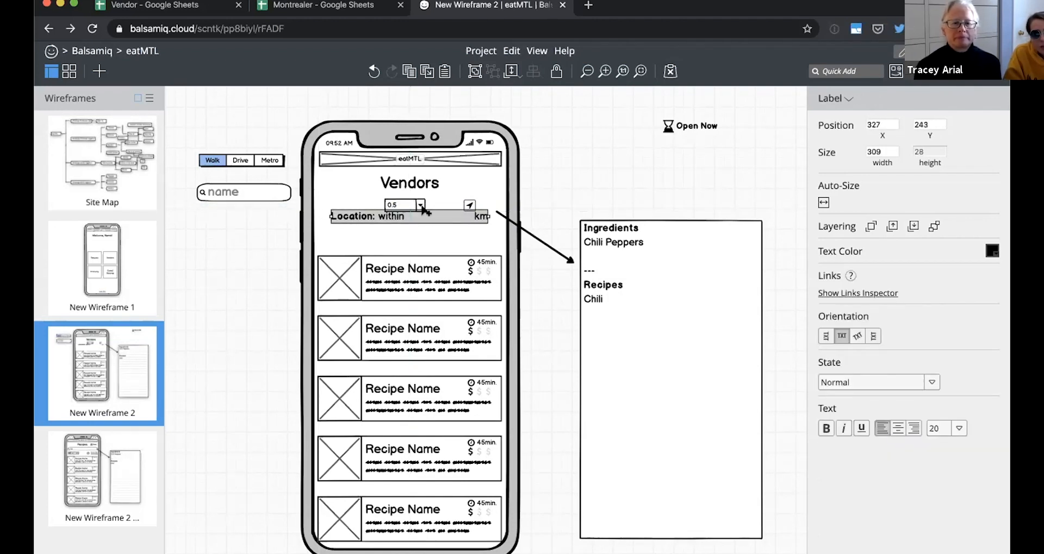
left_click(419, 206)
left_click_drag(419, 206, 432, 208)
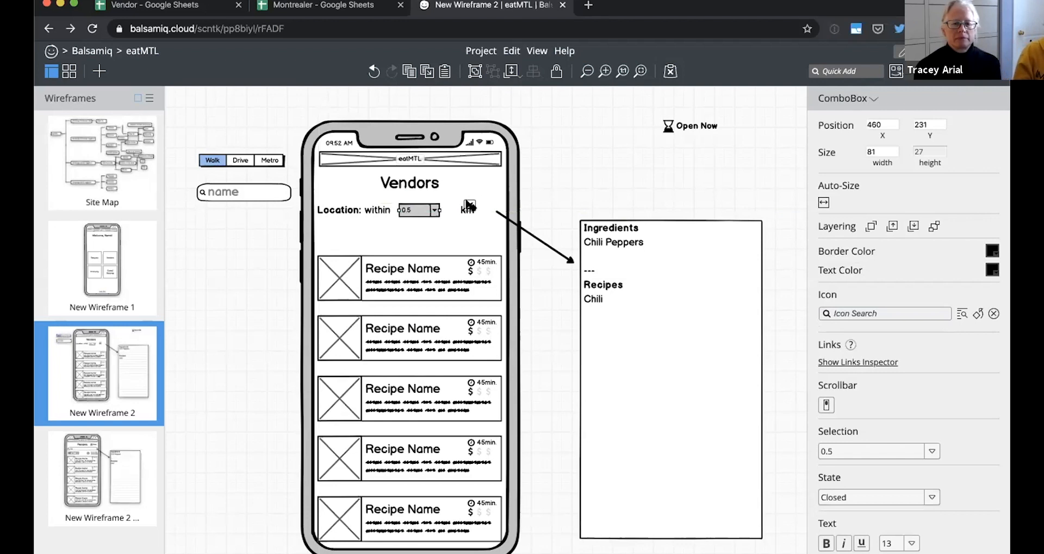
Tighten the gap before "km" in the location label and move the location-arrow icon clear of the text, just after "km".
left_click(467, 205)
left_click(470, 205)
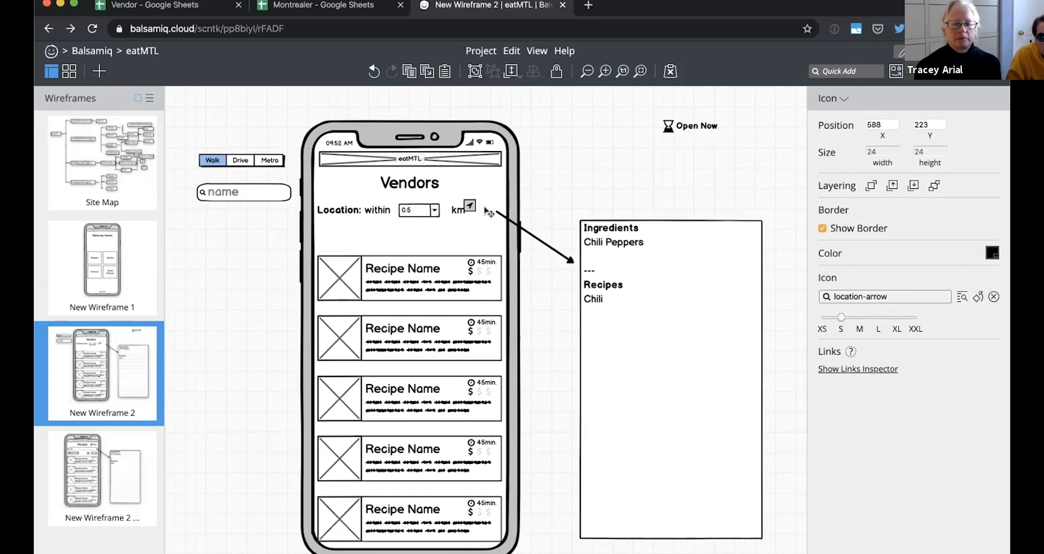
left_click_drag(472, 207, 481, 211)
key("Escape")
left_click(351, 212)
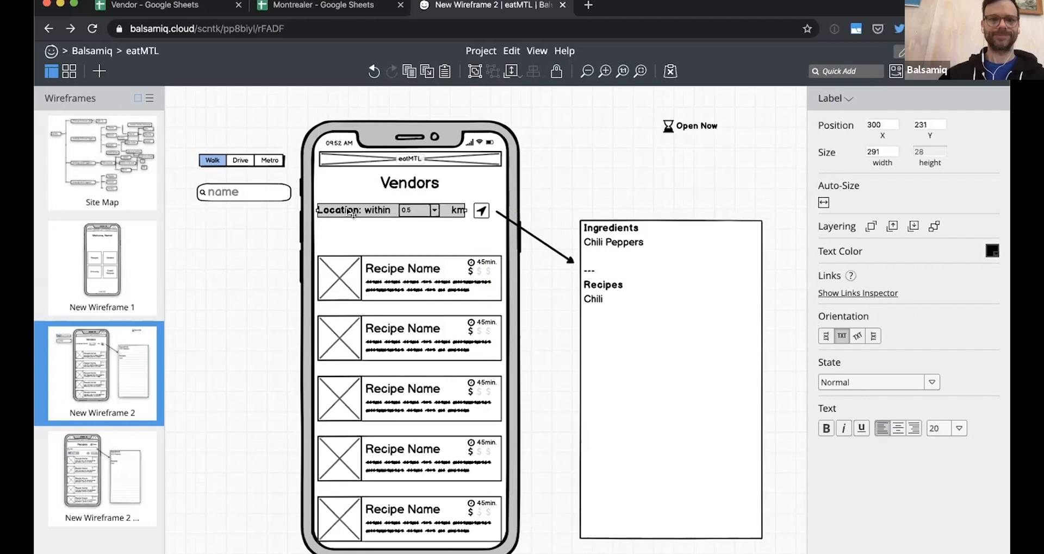
left_click(253, 233)
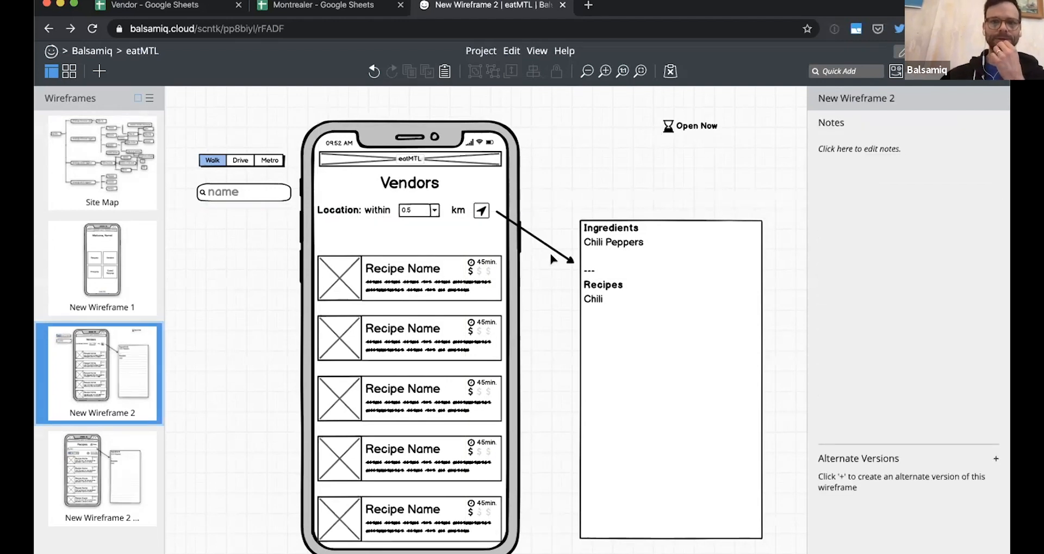
Move the name search box under the location row at X 300, Y 279, and change its text to "-vendor name-".
left_click(568, 259)
left_click(278, 210)
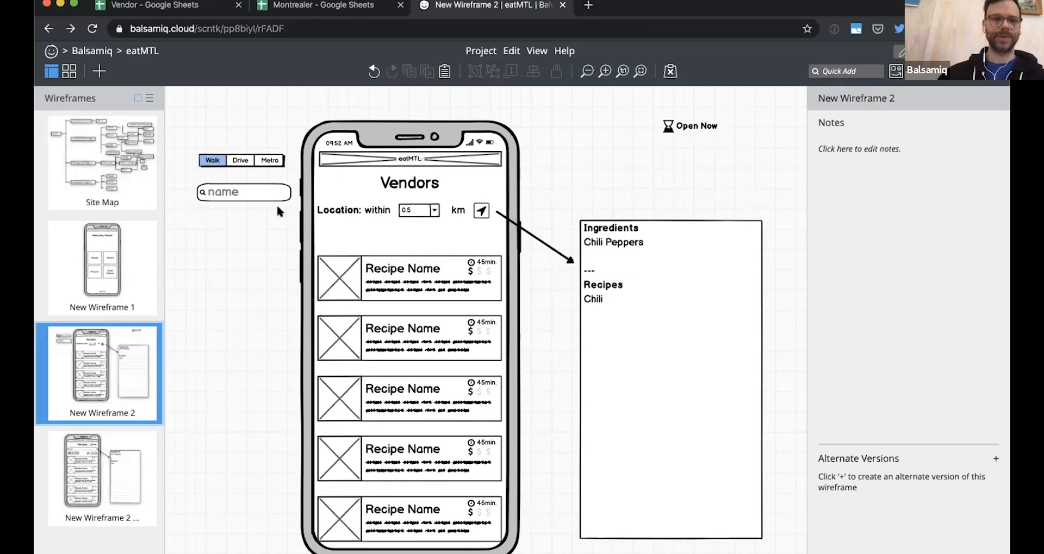
left_click_drag(240, 197, 362, 239)
double_click(362, 239)
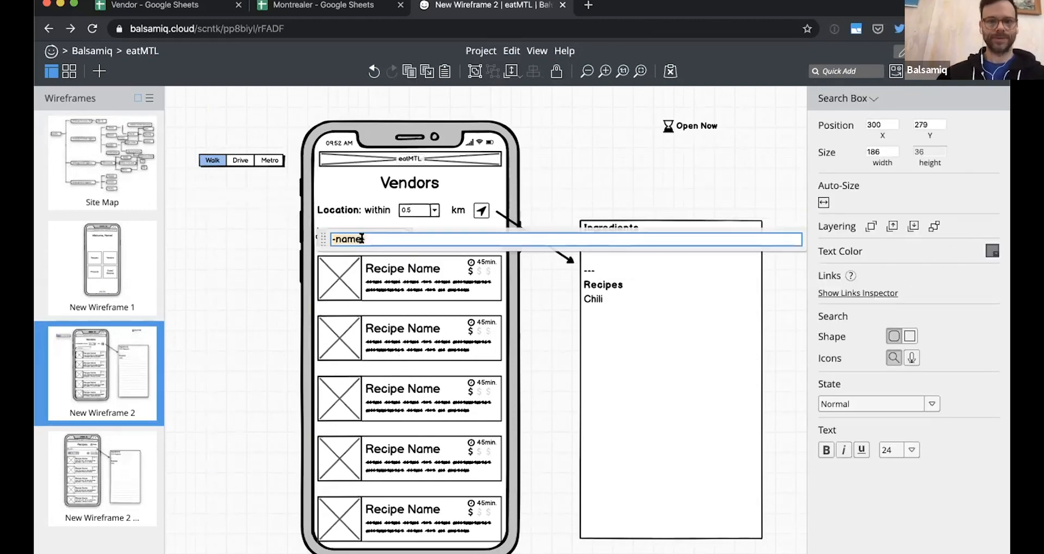
type("-ven")
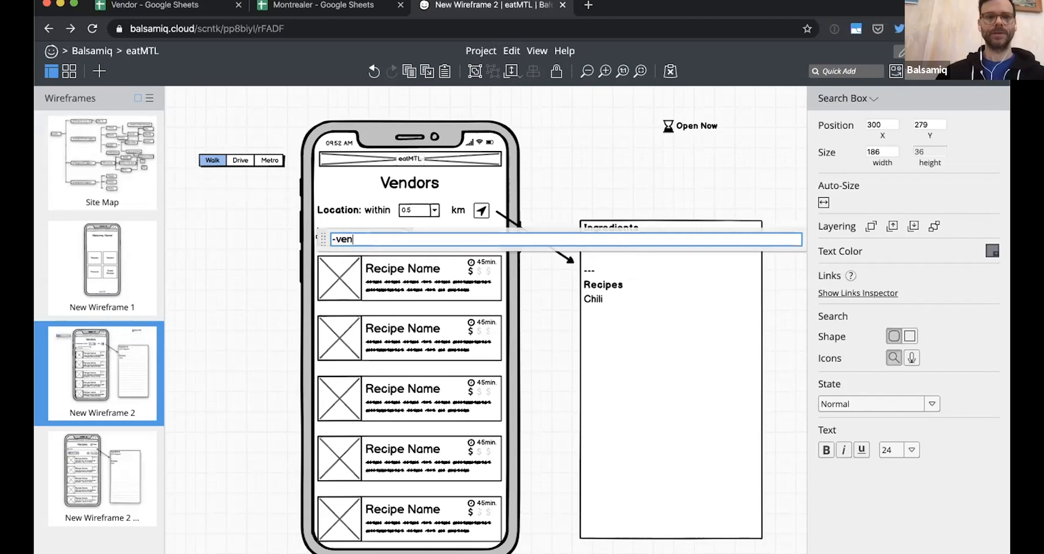
type("dor name-")
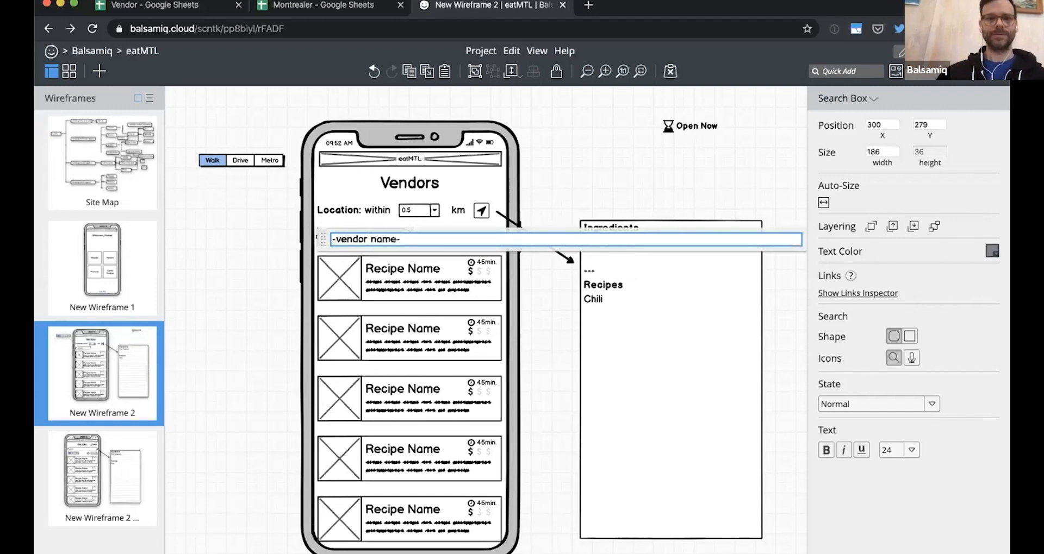
key("Return")
Set the vendor search box's text to size 18 and place the Open Now filter beside it at X 541, Y 285.
left_click(911, 450)
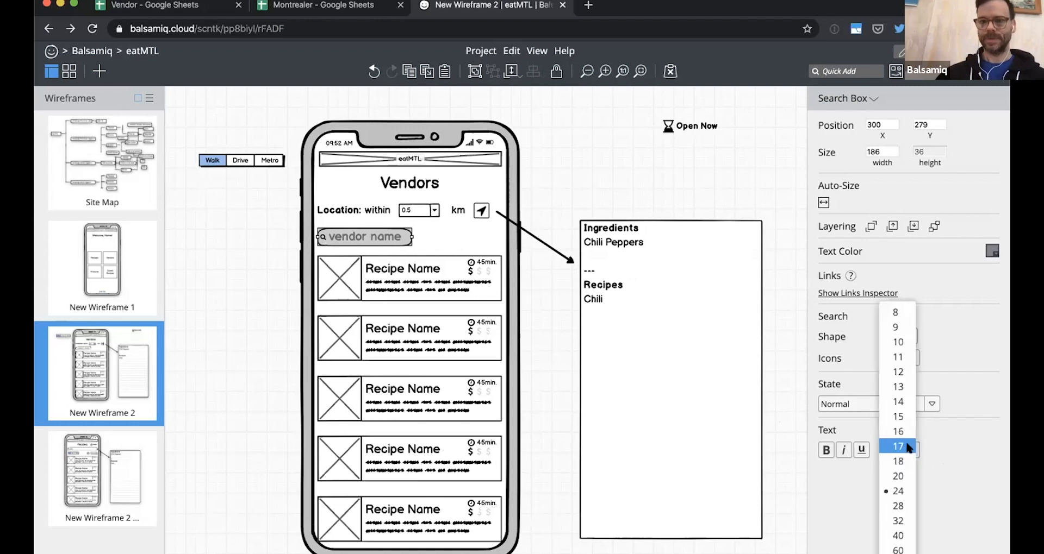
left_click(894, 461)
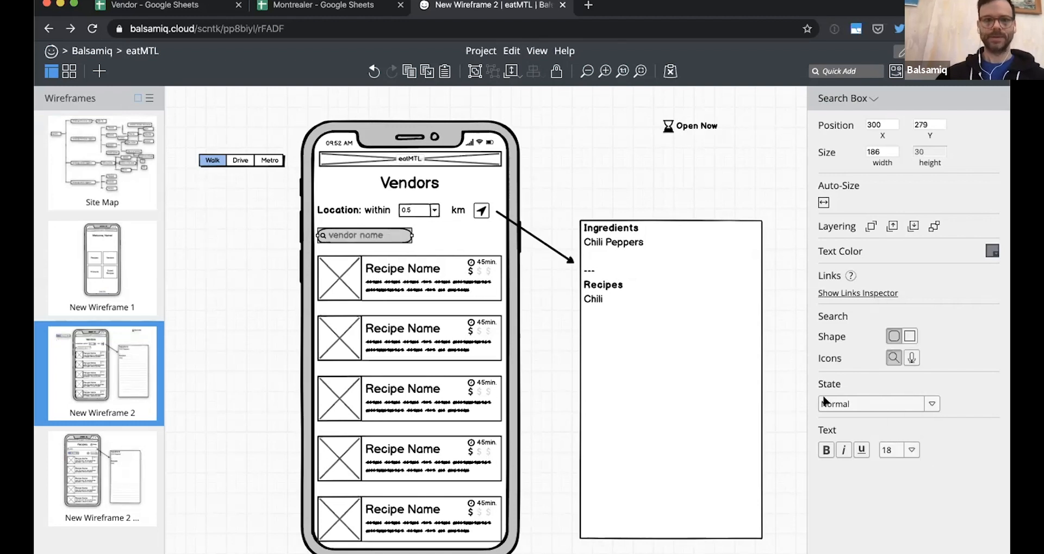
left_click(626, 182)
left_click_drag(681, 127, 454, 235)
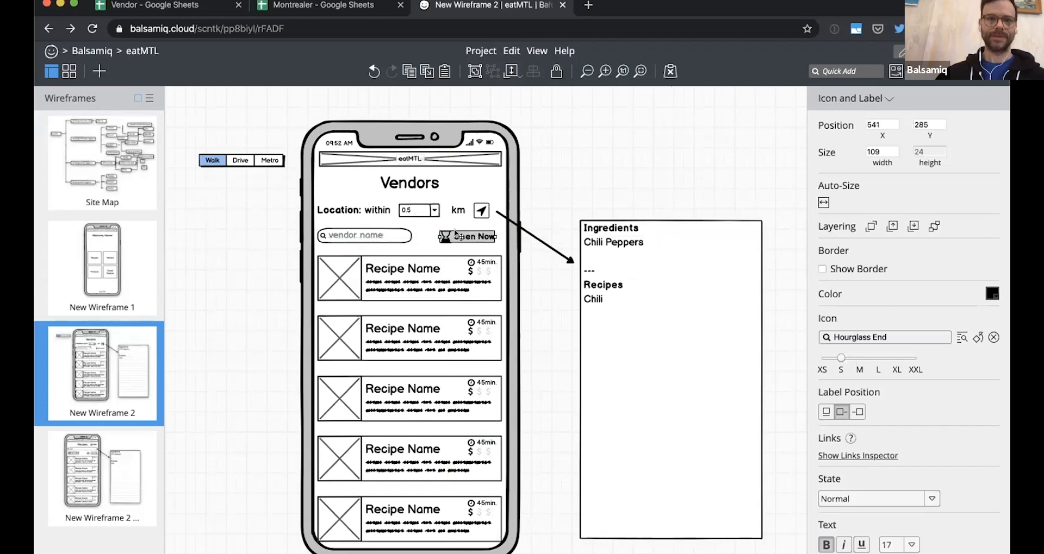
Delete the arrow, the Ingredients/Recipes suggestion box and the Walk/Drive/Metro button bar outside the phone.
left_click(547, 242)
left_click(593, 260, "shift")
key("Delete")
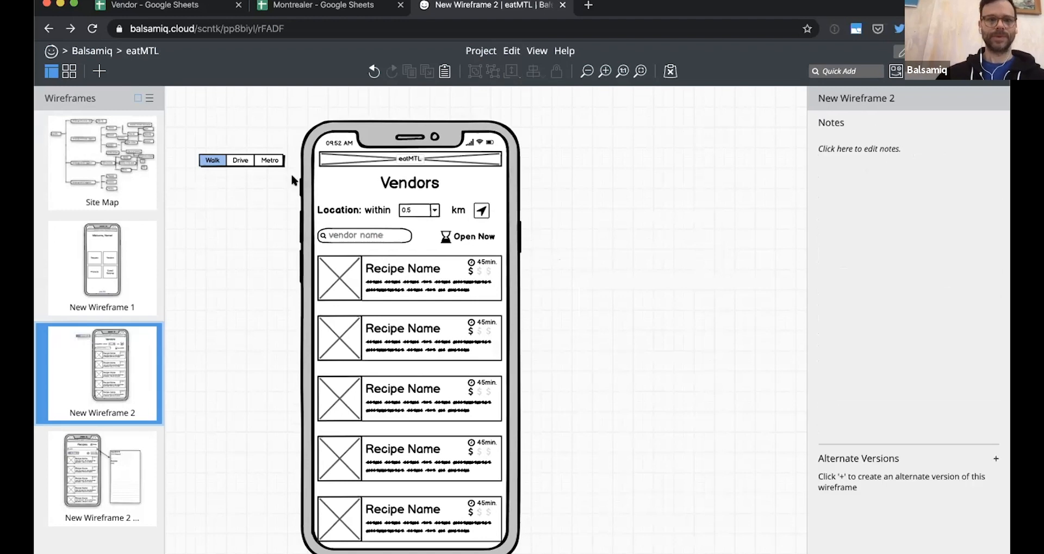
left_click(254, 165)
key("Delete")
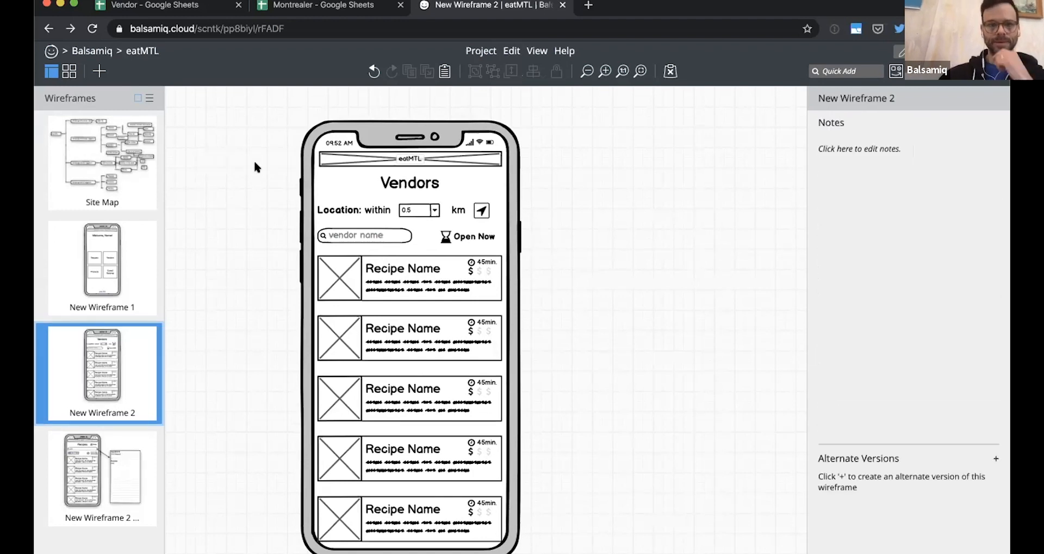
Change the title of the first list card to "Vendor Name".
double_click(399, 272)
double_click(398, 272)
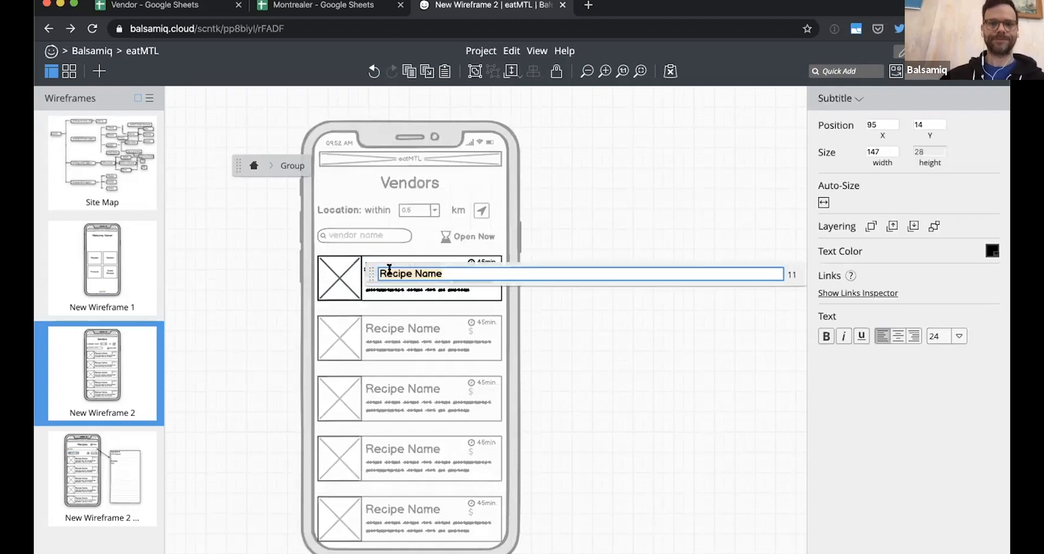
type("Vendor Name")
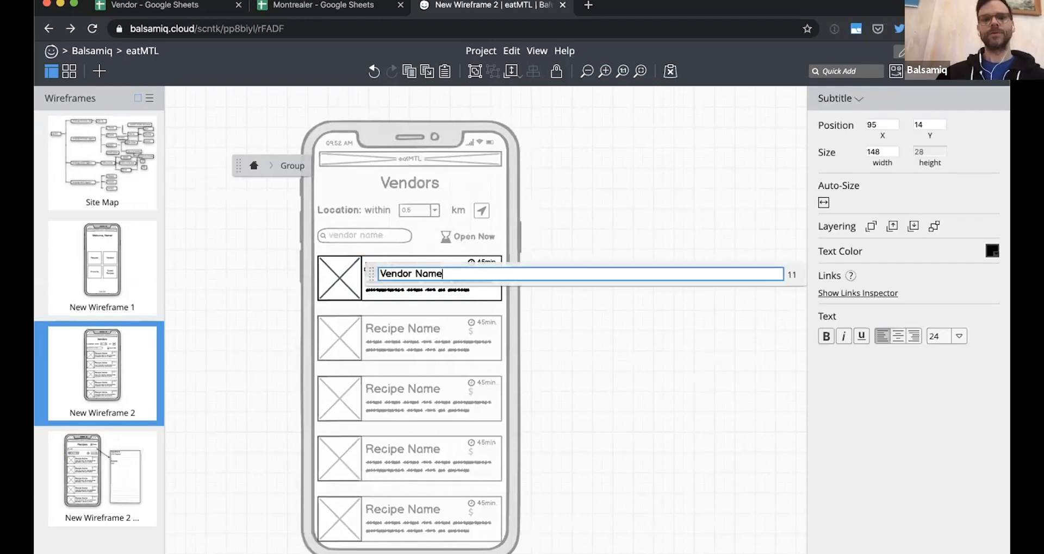
left_click(552, 235)
Delete the dollar-sign price group from the first card and change its clock label to "Open".
left_click(479, 271)
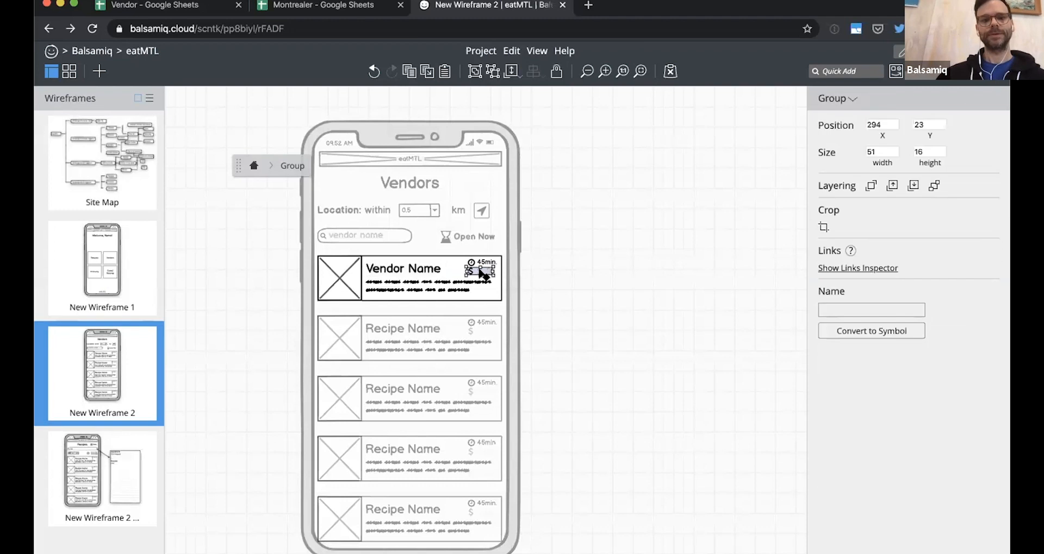
key("Delete")
left_click(478, 271)
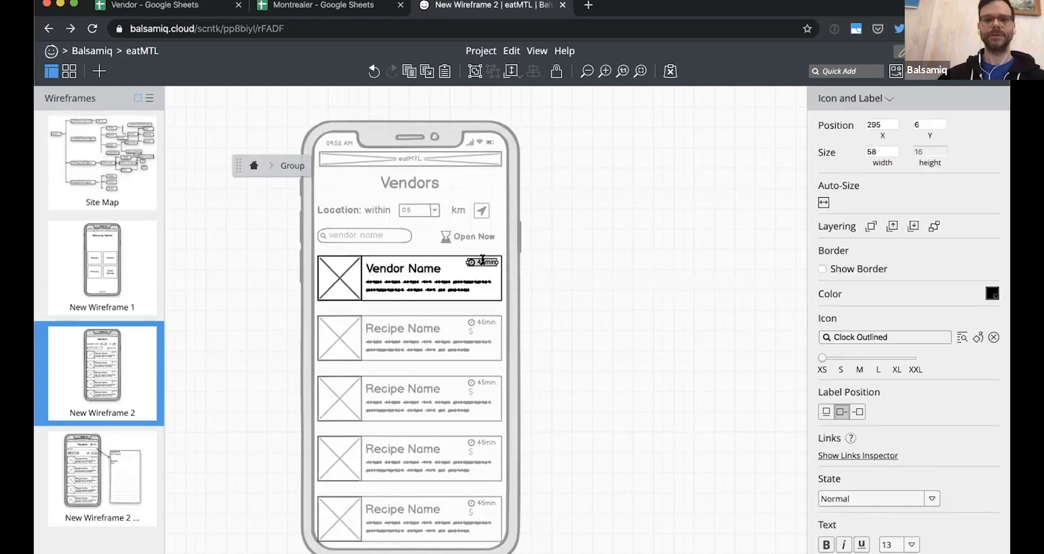
double_click(482, 262)
type("Open")
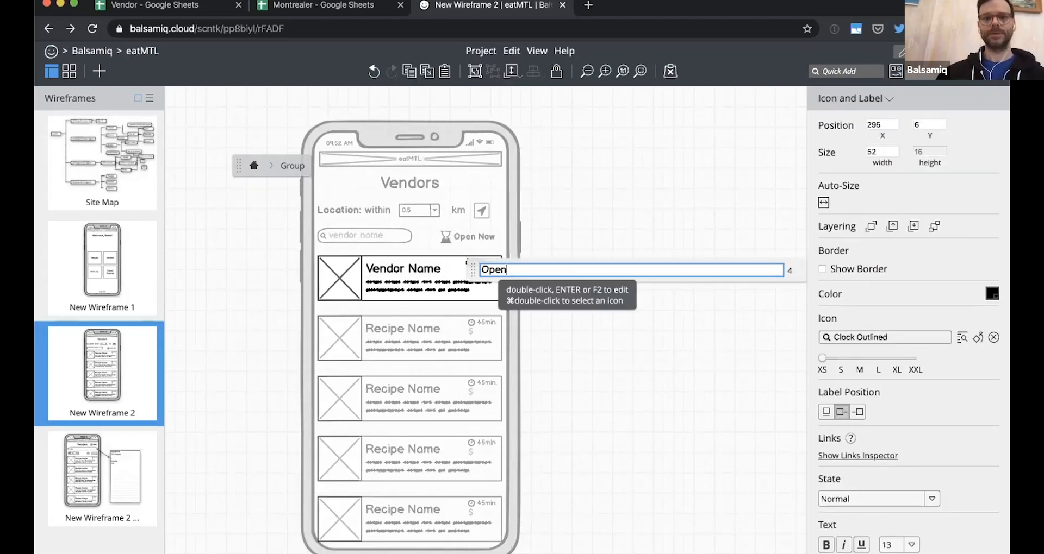
key("Return")
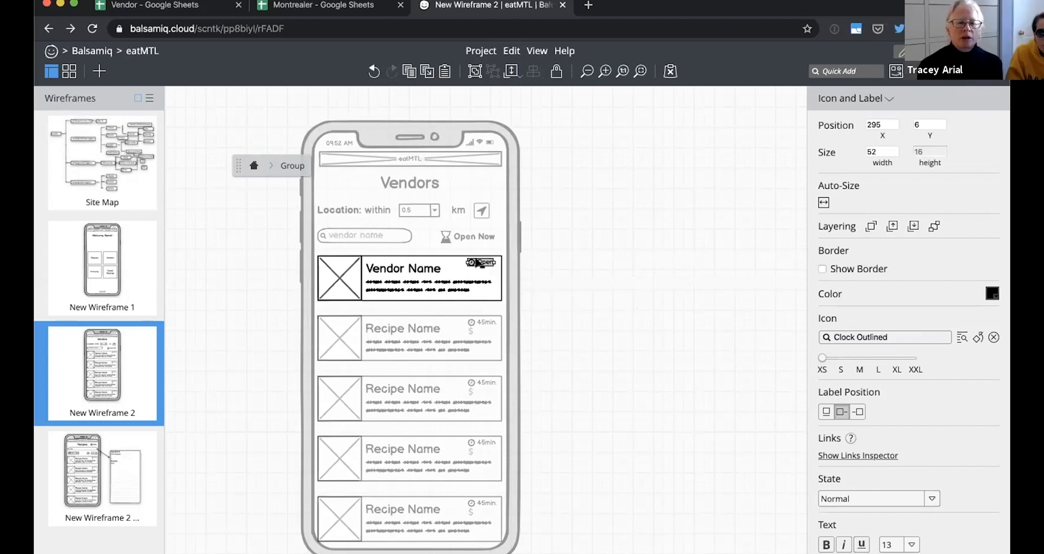
Enlarge the first card's Open label to text size 17 and align it with the vendor name at X 284, Y 19.
key("super+equal")
key("super+minus")
key("super+Up")
key("super+Up")
key("super+Up")
left_click_drag(478, 263, 478, 270)
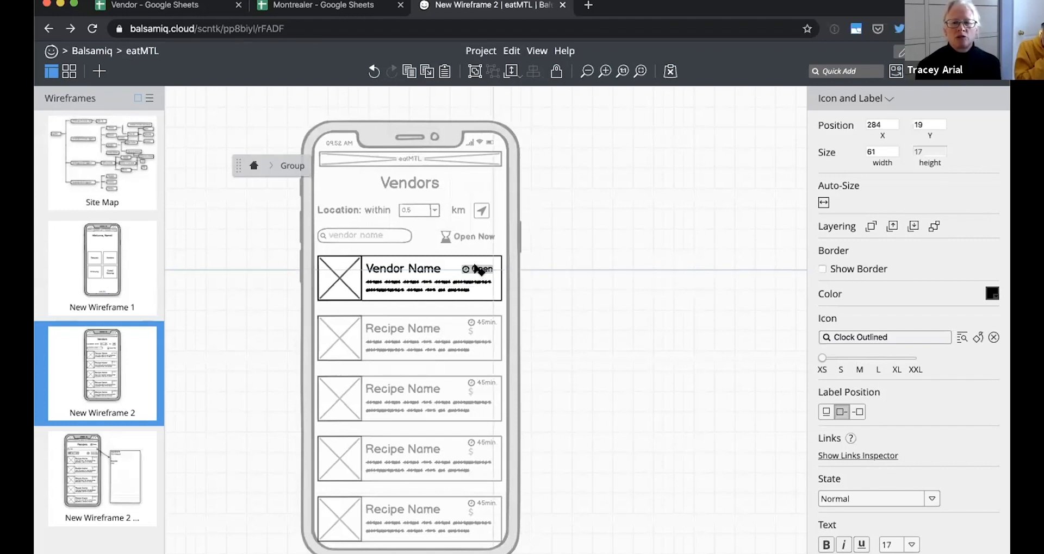
left_click_drag(480, 270, 479, 270)
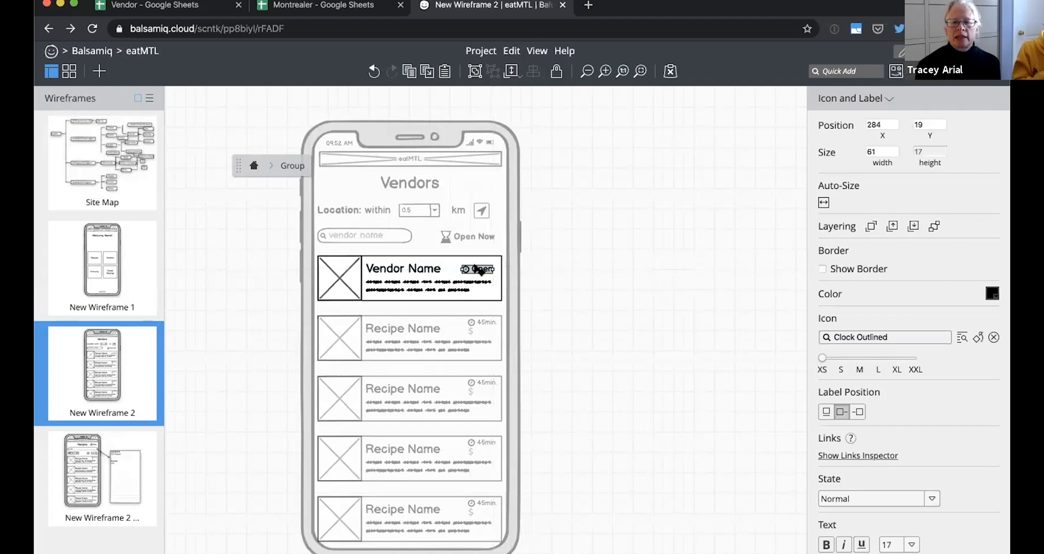
left_click(592, 261)
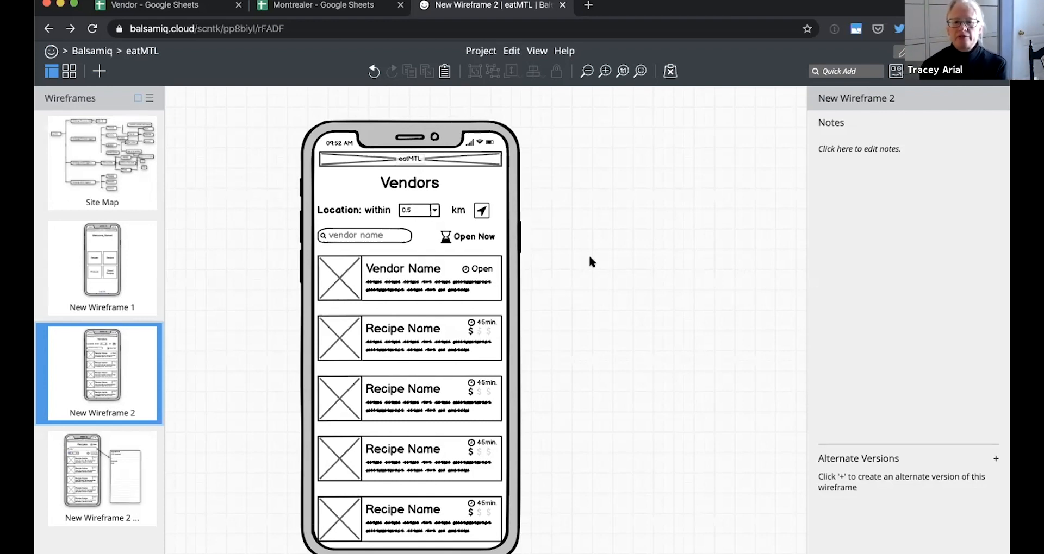
Add a Button Bar control to the wireframe.
key("slash")
type("butt")
key("Down")
key("Return")
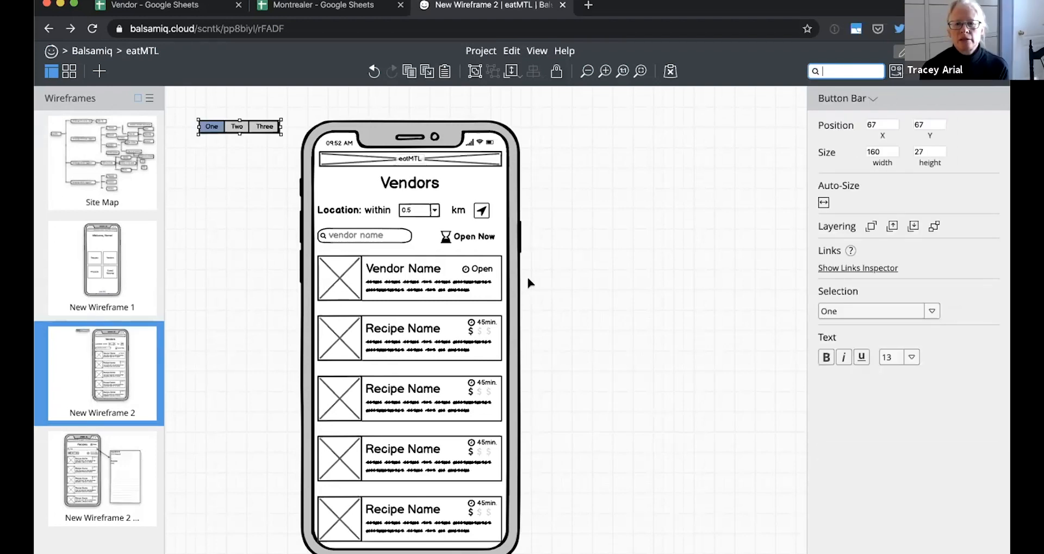
Shift the five location, search and Open Now filter controls up together to Y 216.
left_click(297, 196)
left_click_drag(423, 235, 523, 251)
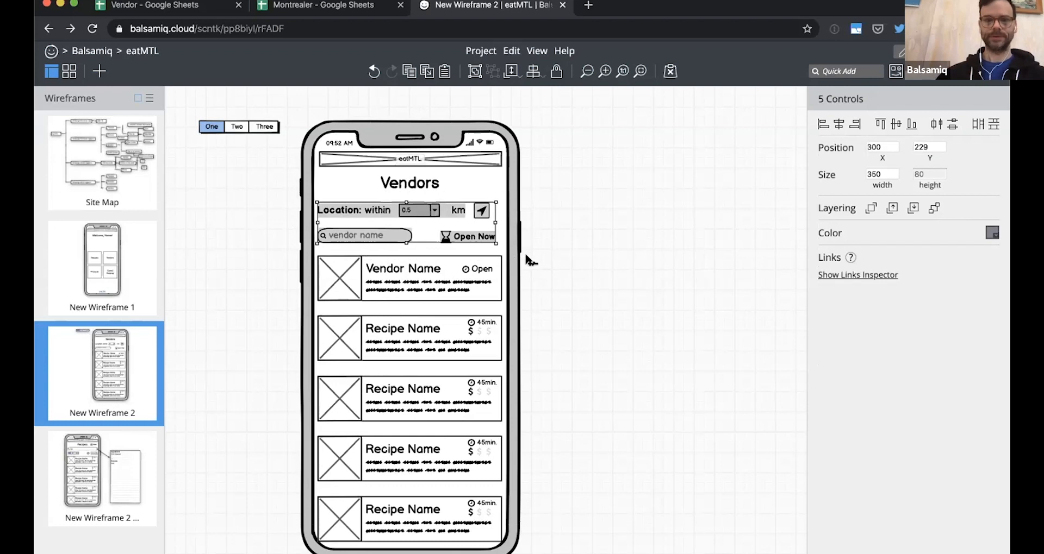
key("Up")
key("Up")
key("Up")
key("Up")
key("Up")
key("Up")
key("Up")
key("Up")
key("Up")
key("Up")
key("Up")
key("Up")
key("Up")
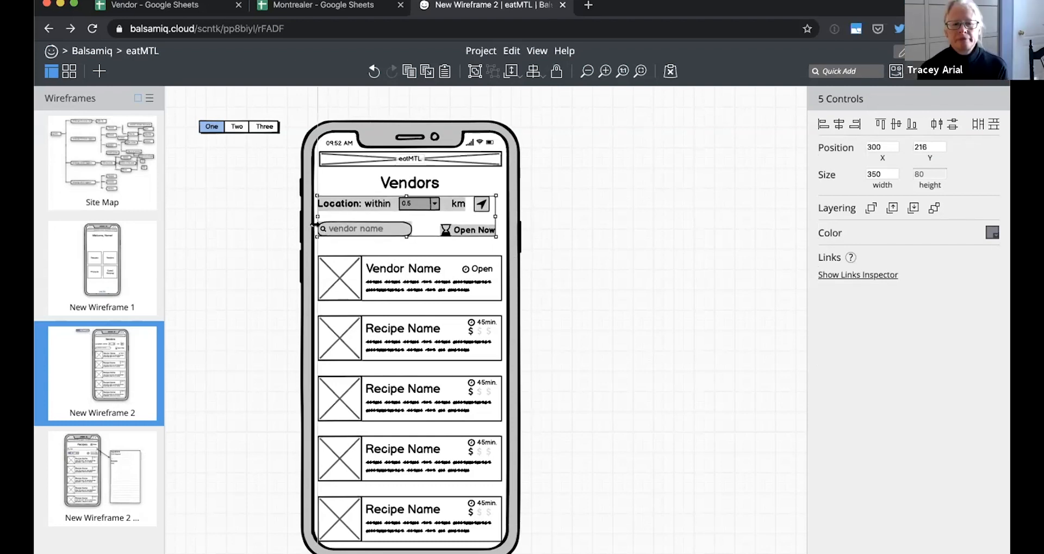
Set the new button bar's options to "Local, Grocery Stores, Farmers Markets".
left_click(226, 145)
left_click(233, 131)
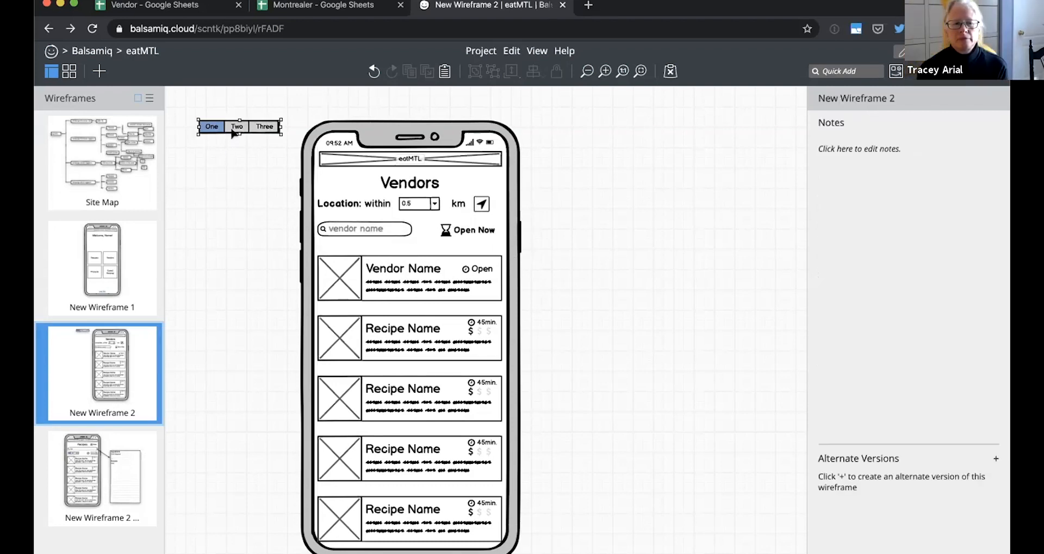
double_click(233, 132)
type("Local")
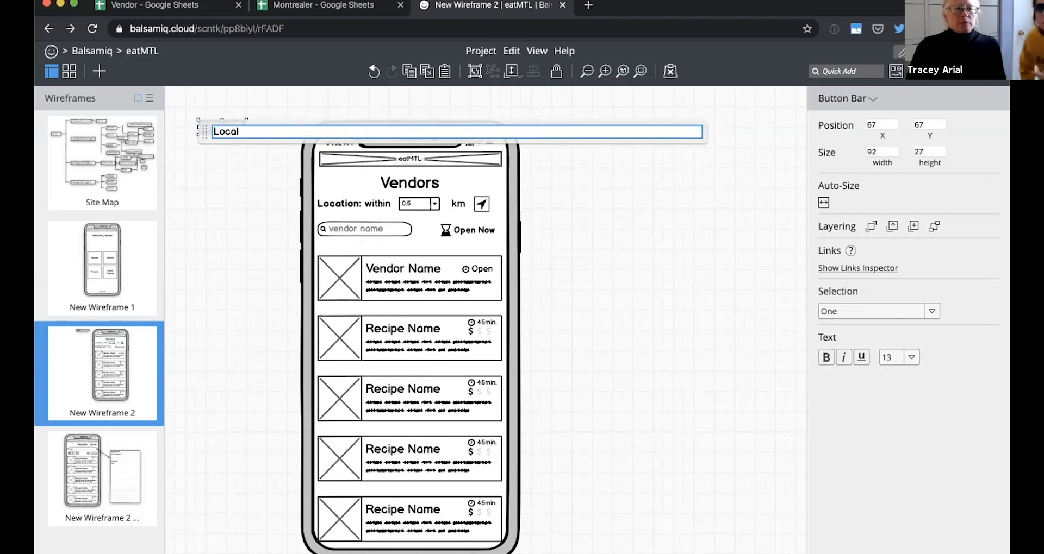
type(",")
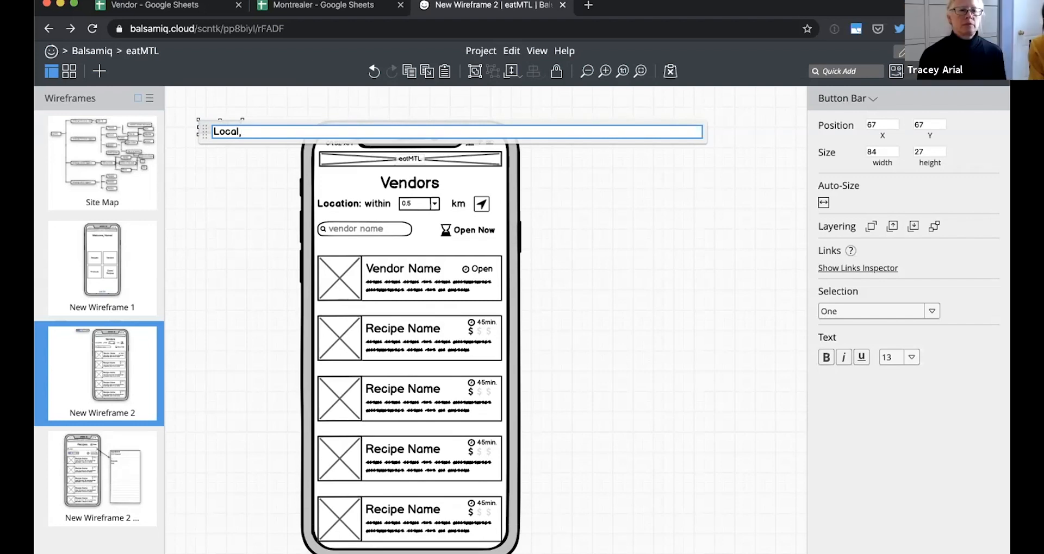
type(" Grocery ")
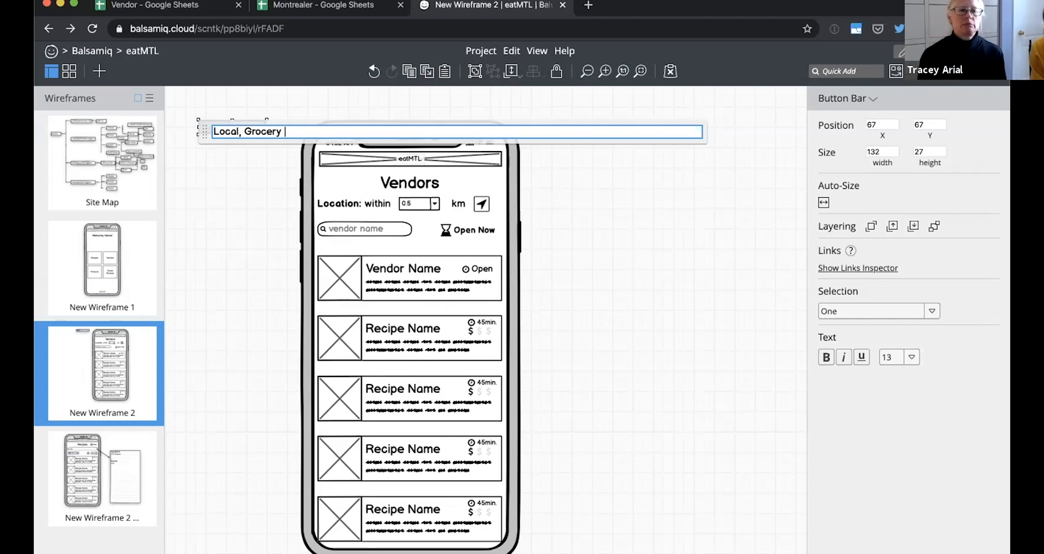
type("Stores, Fa")
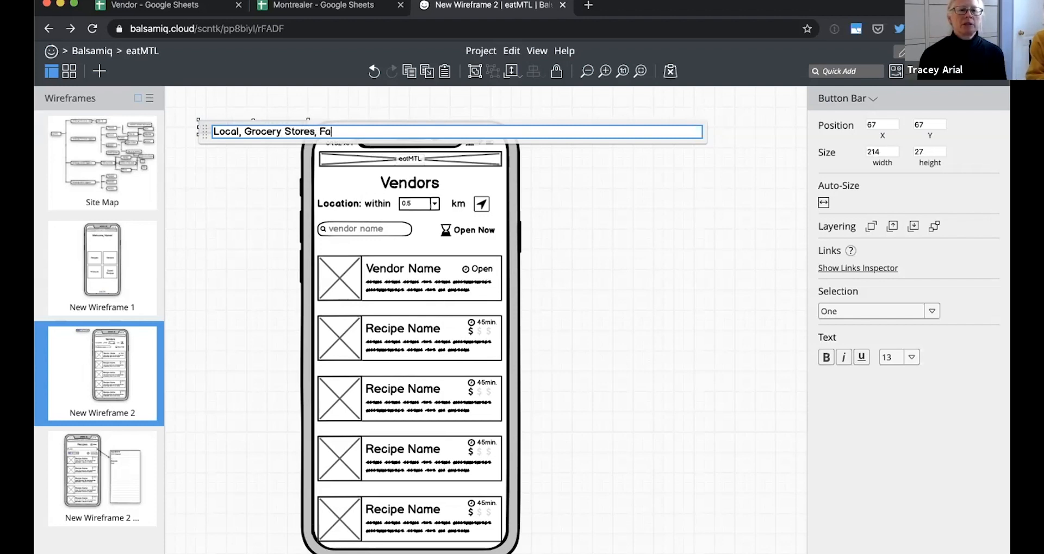
type("rmers Markets")
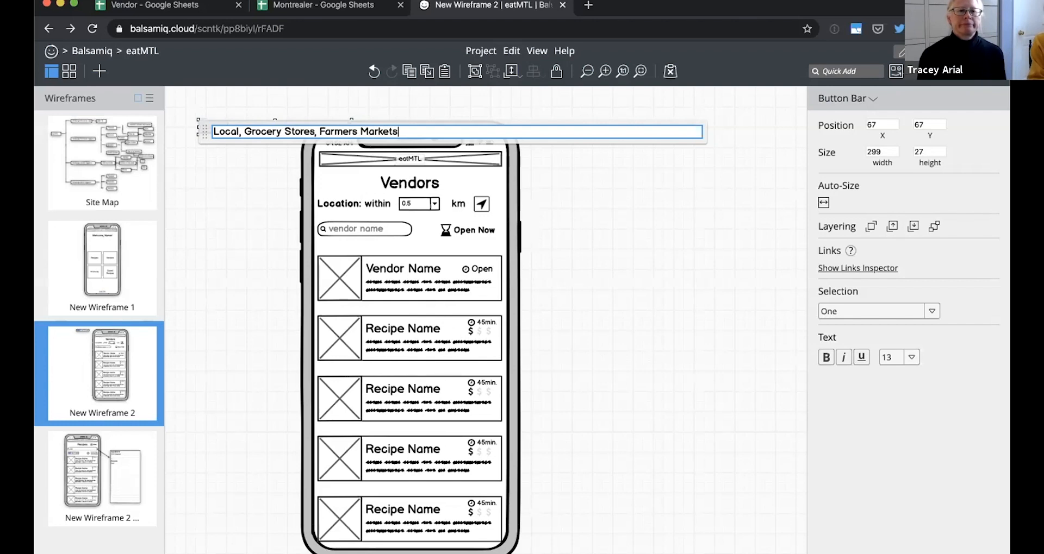
key("Return")
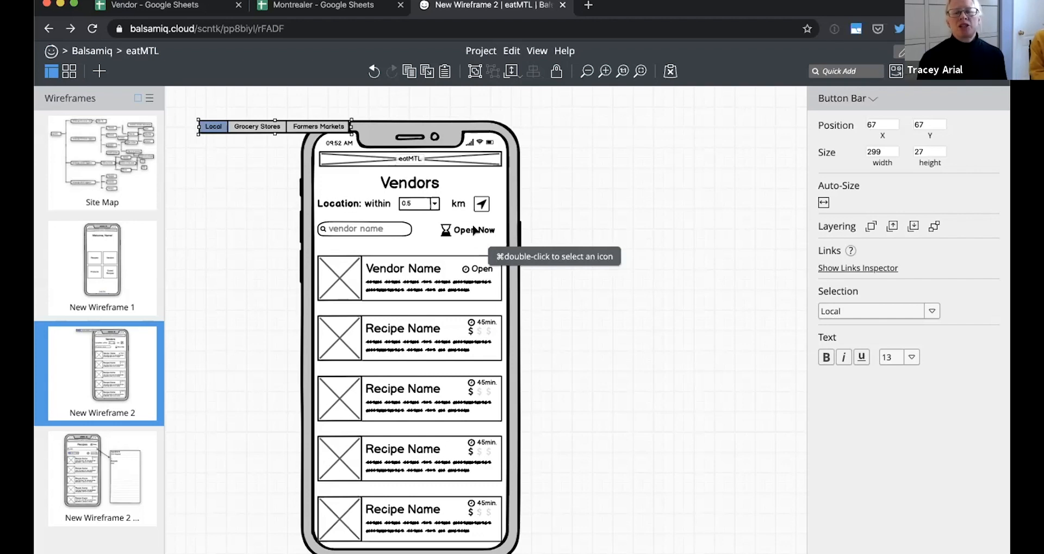
left_click(601, 239)
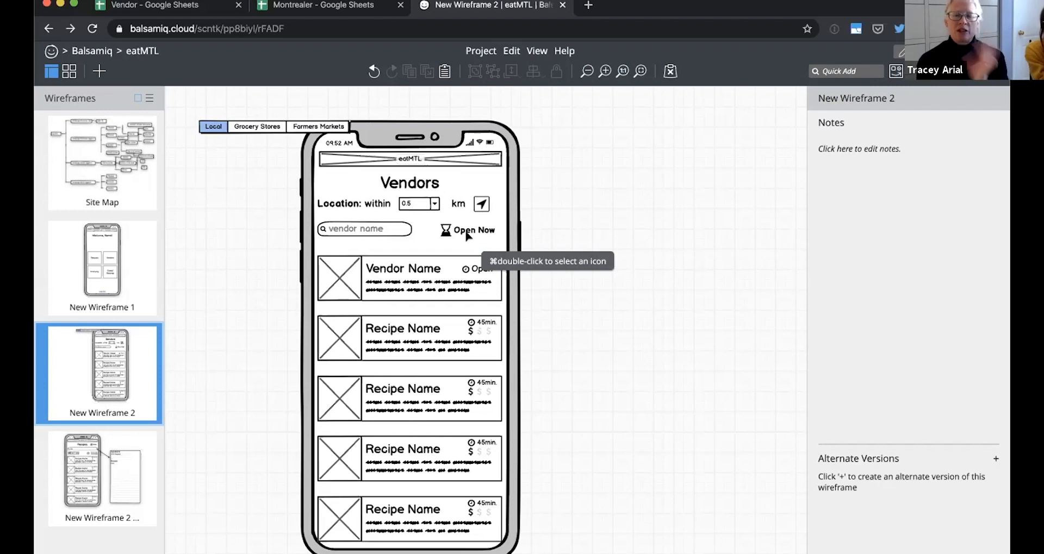
Increase the vendor-type button bar's height to 45.
left_click(256, 128)
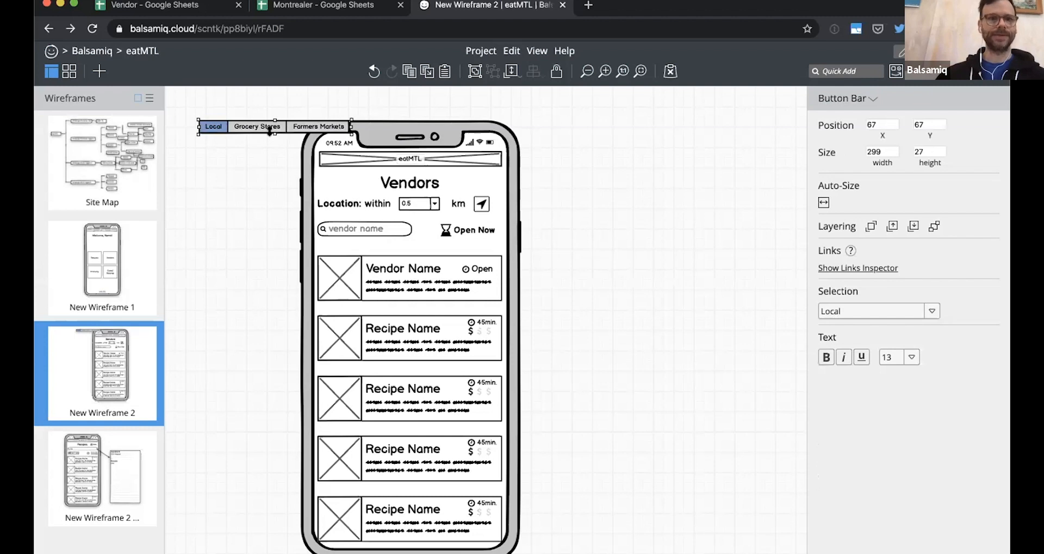
left_click_drag(270, 135, 271, 144)
left_click(253, 186)
type("chec")
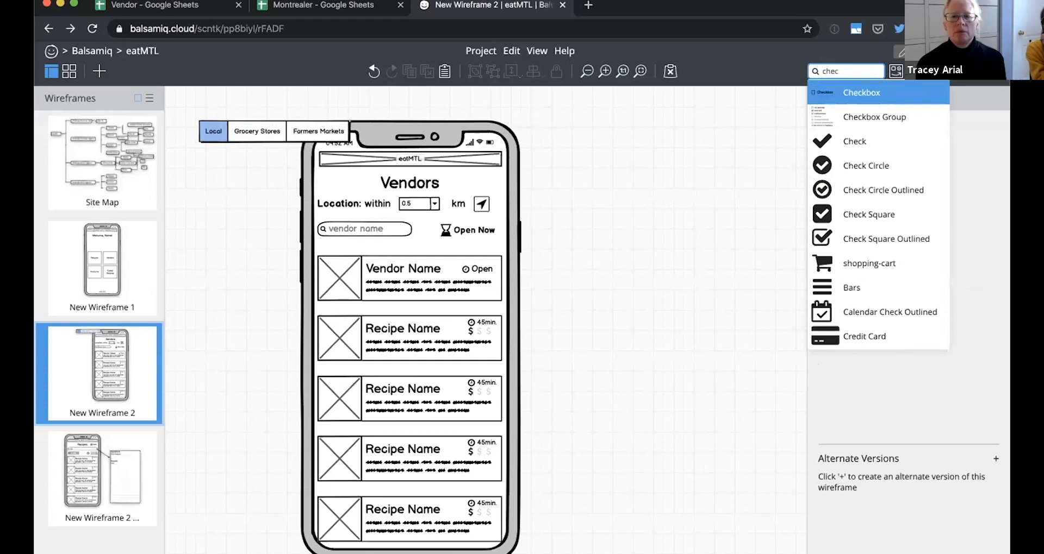
key("Return")
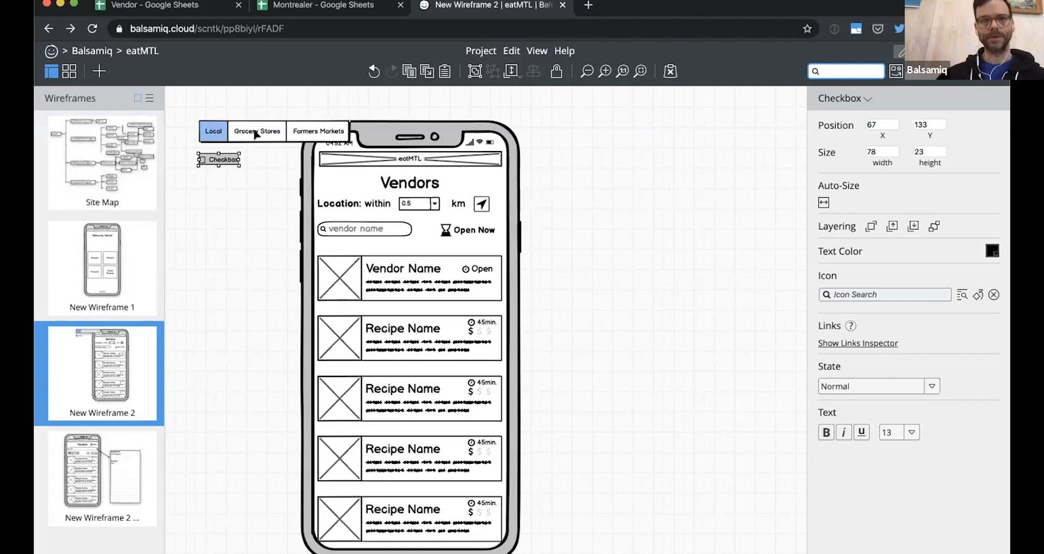
left_click(223, 181)
left_click(218, 160)
key("Delete")
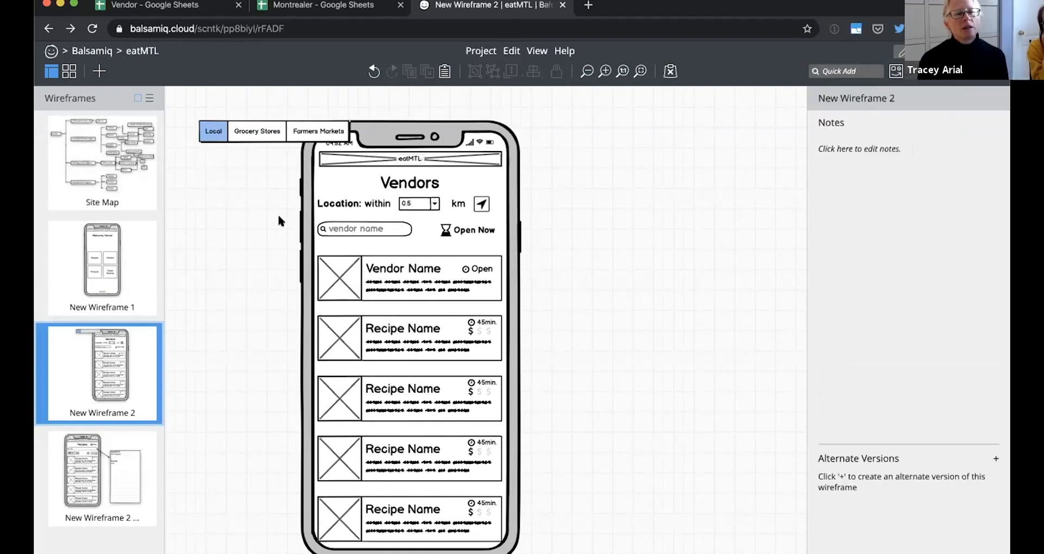
Check the Recipes wireframe's filter layout, and move the Vendors screen's Open Now filter and vendor name search box off the phone.
left_click(269, 133)
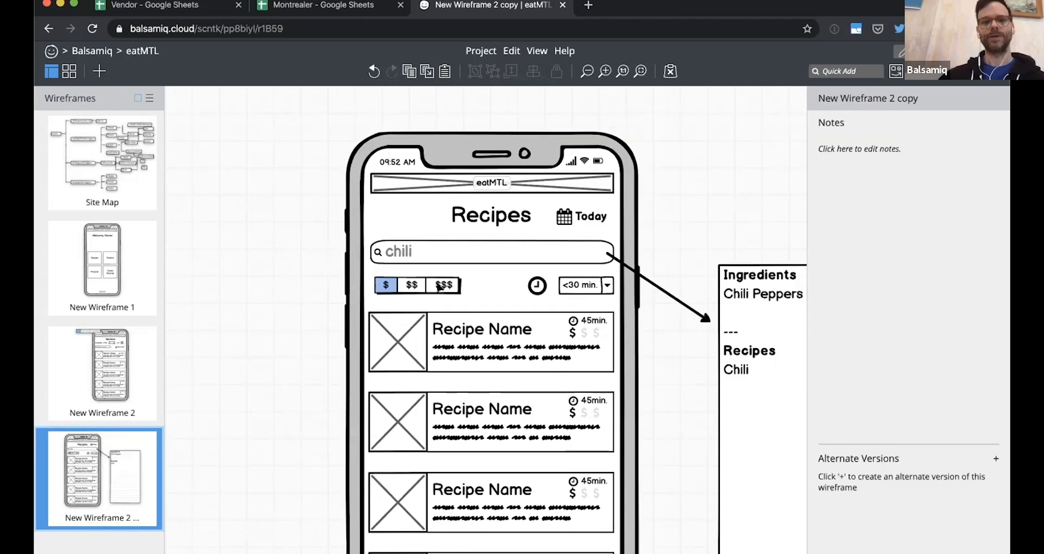
left_click(96, 359)
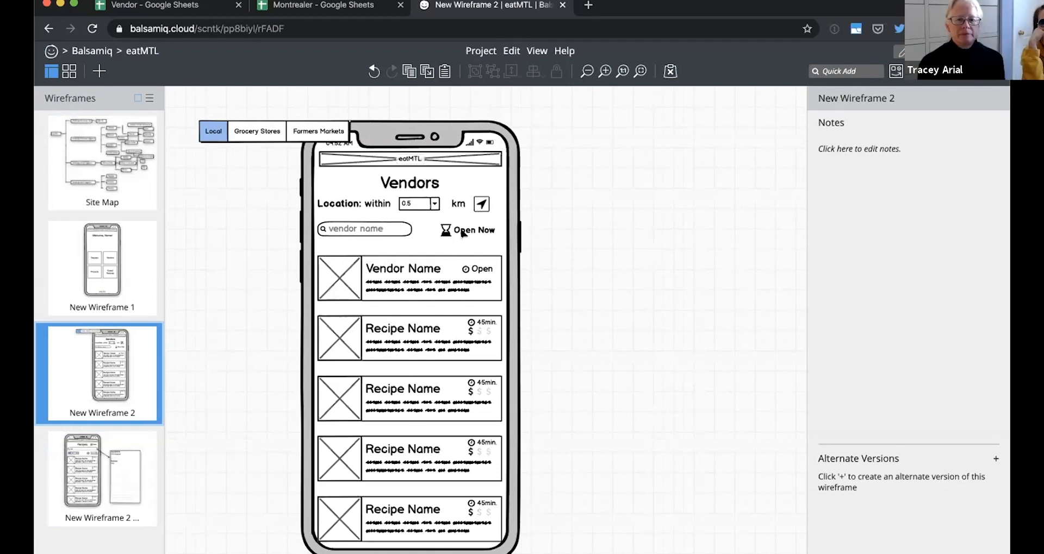
left_click_drag(462, 232, 583, 173)
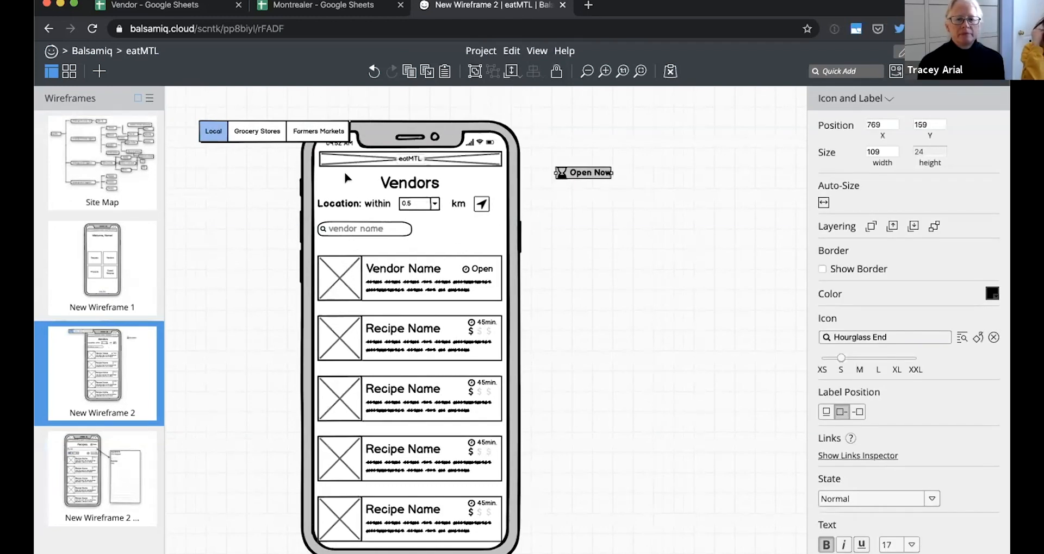
left_click_drag(368, 228, 238, 265)
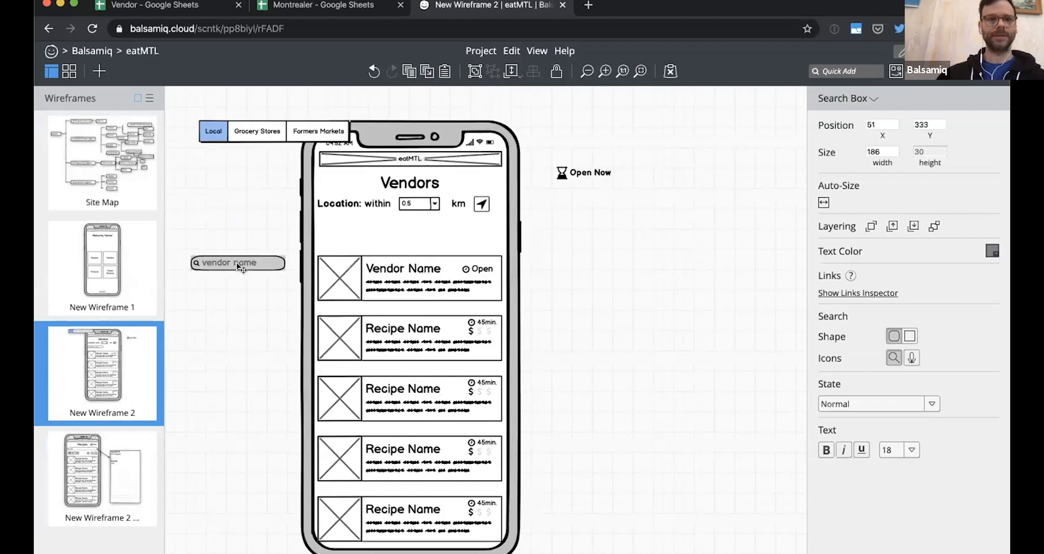
Place the vendor-type button bar below the location row at Y 262 and stretch it across the width of the vendor cards.
left_click_drag(276, 122, 406, 233)
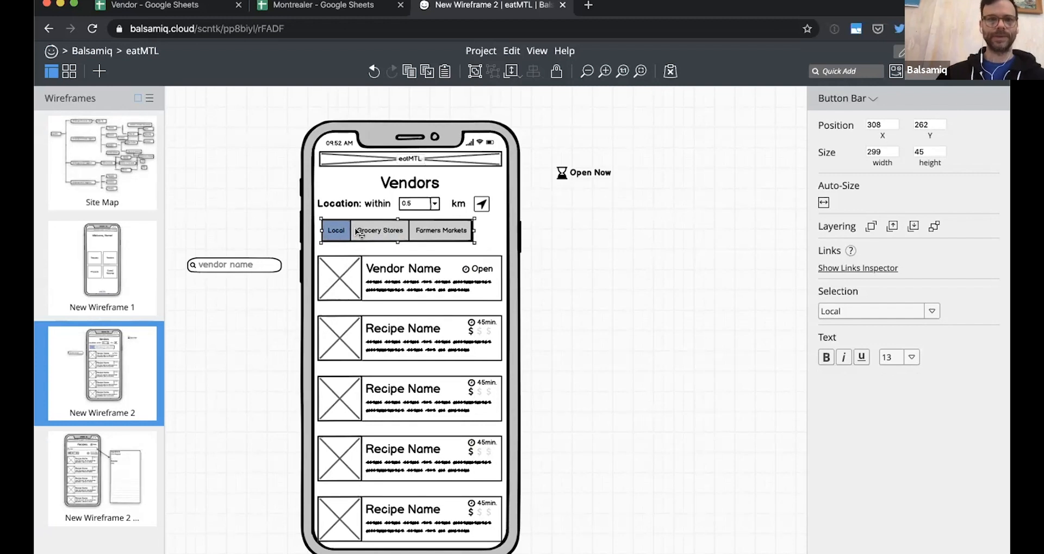
left_click_drag(474, 230, 499, 229)
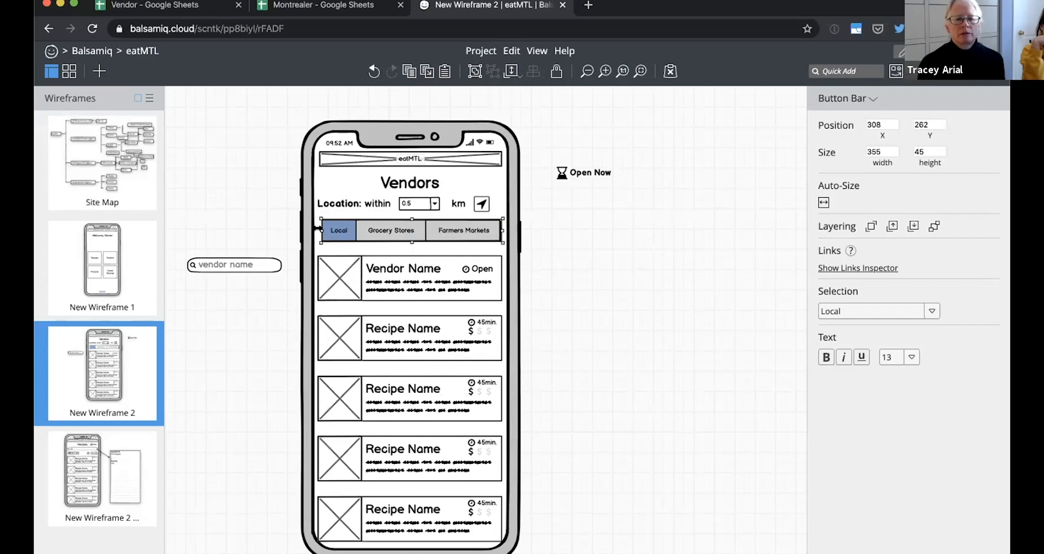
left_click_drag(322, 231, 318, 229)
left_click(266, 224)
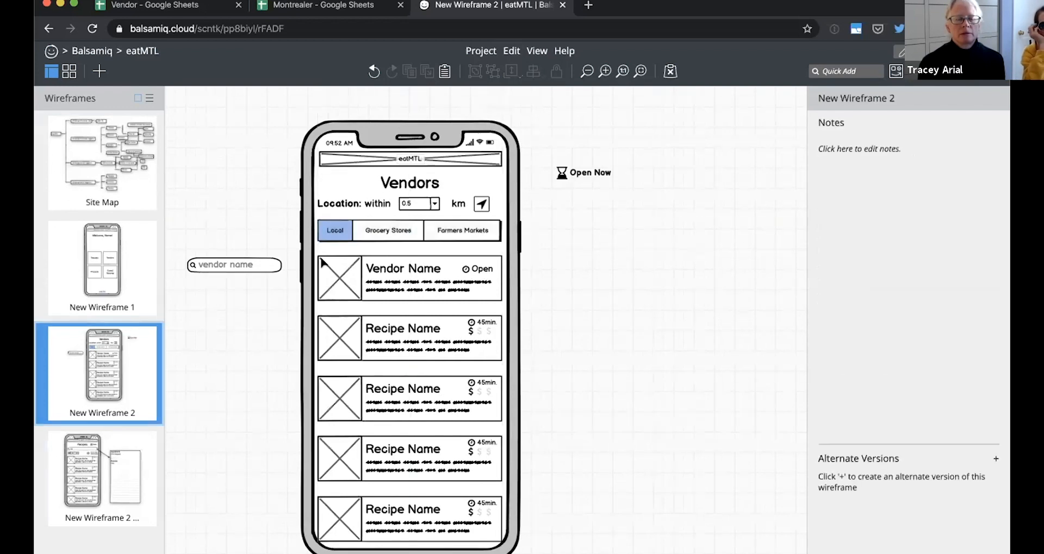
Move the first vendor card down to Y 383 and place the vendor name search box and Open Now filter in the row above it.
left_click(347, 274)
key("shift+Down")
key("shift+Down")
key("shift+Down")
key("shift+Down")
key("shift+Down")
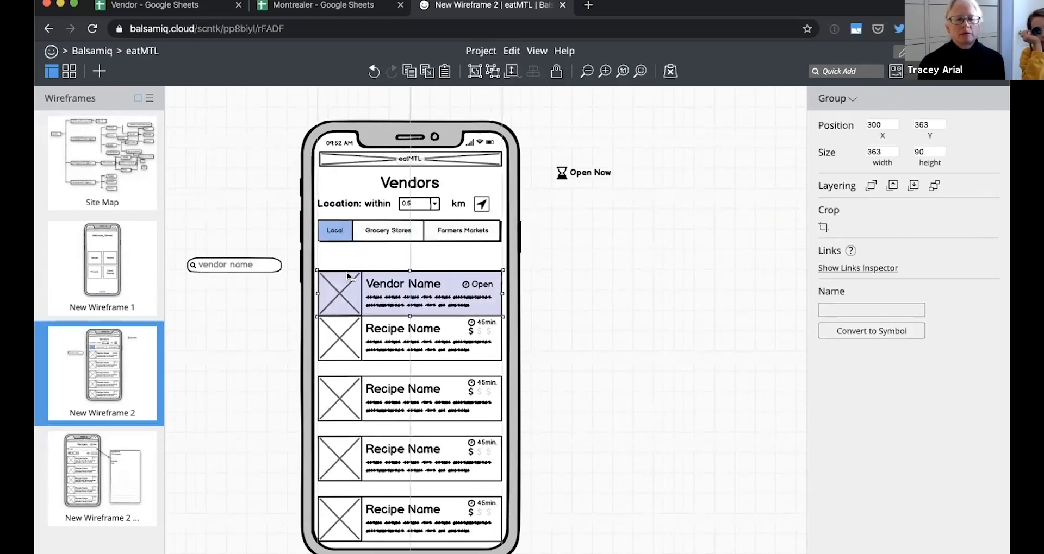
left_click_drag(260, 267, 389, 262)
left_click_drag(565, 173, 497, 263)
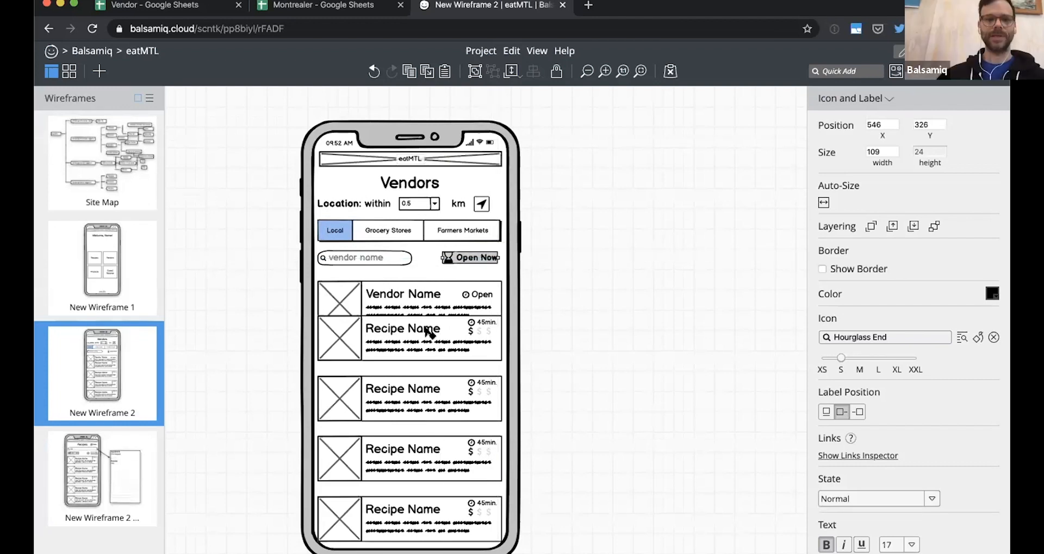
Move the second card down to Y 481 and space out all five cards evenly in the vertical direction.
left_click(426, 333)
left_click_drag(426, 333, 427, 339)
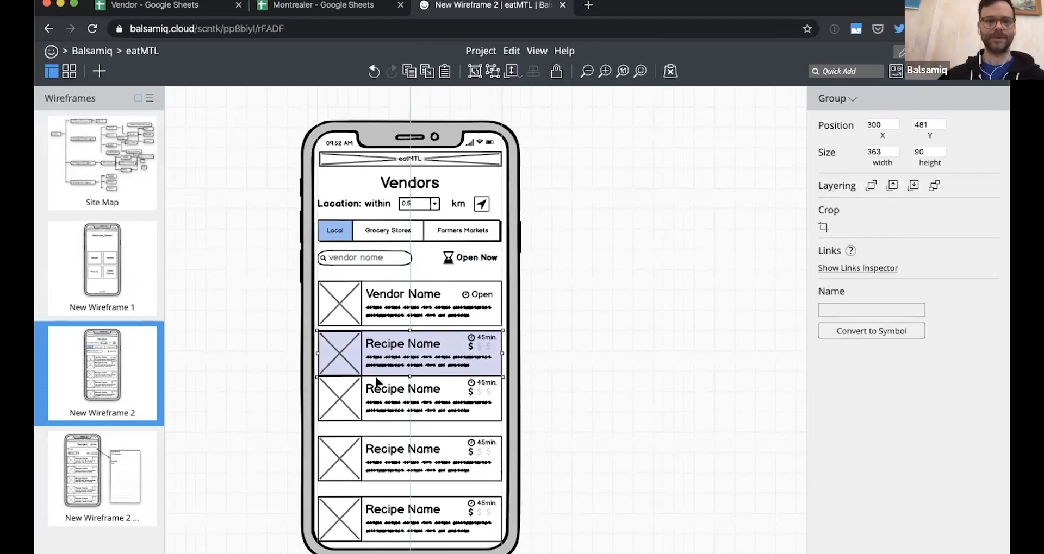
left_click_drag(265, 271, 518, 546)
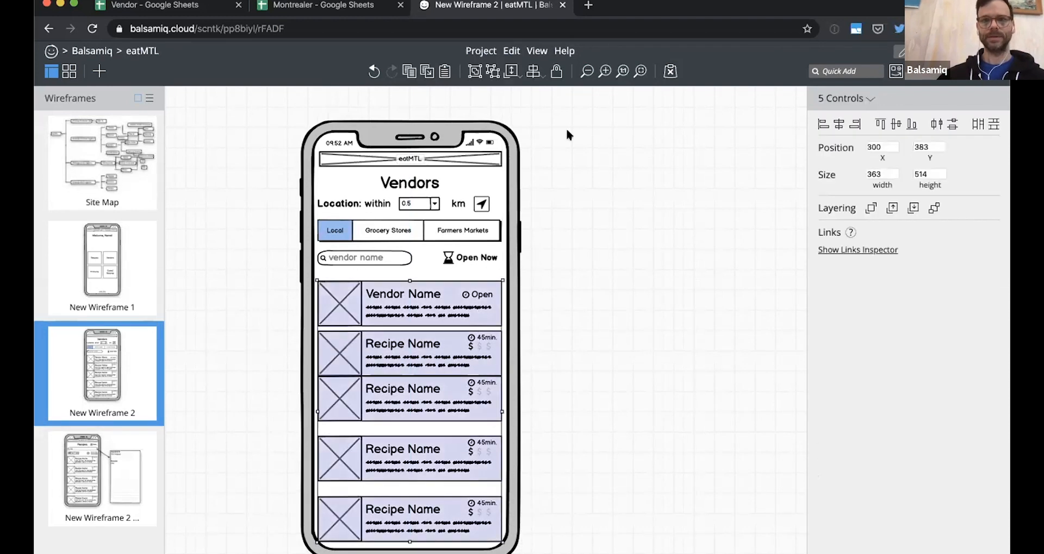
left_click(533, 72)
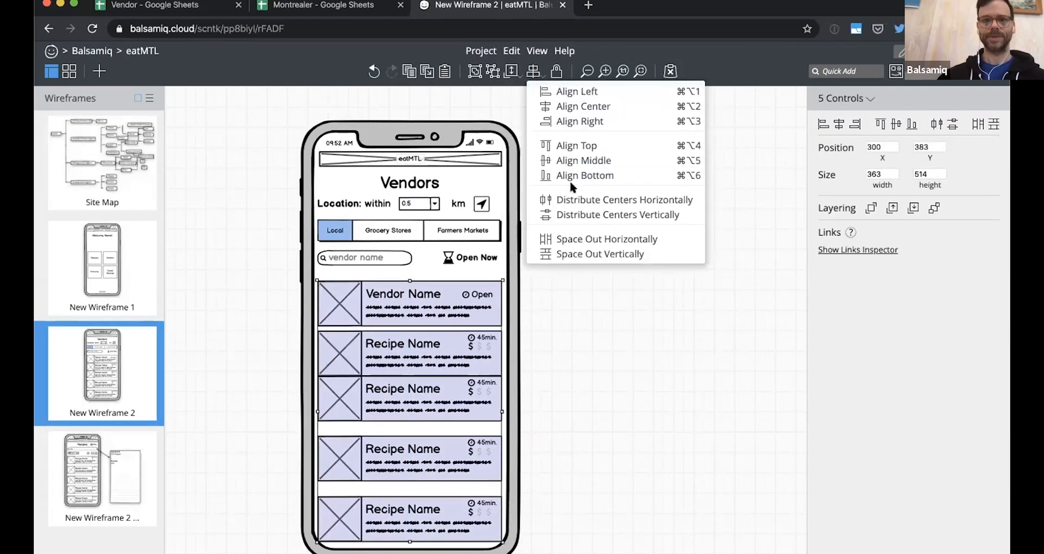
left_click(576, 253)
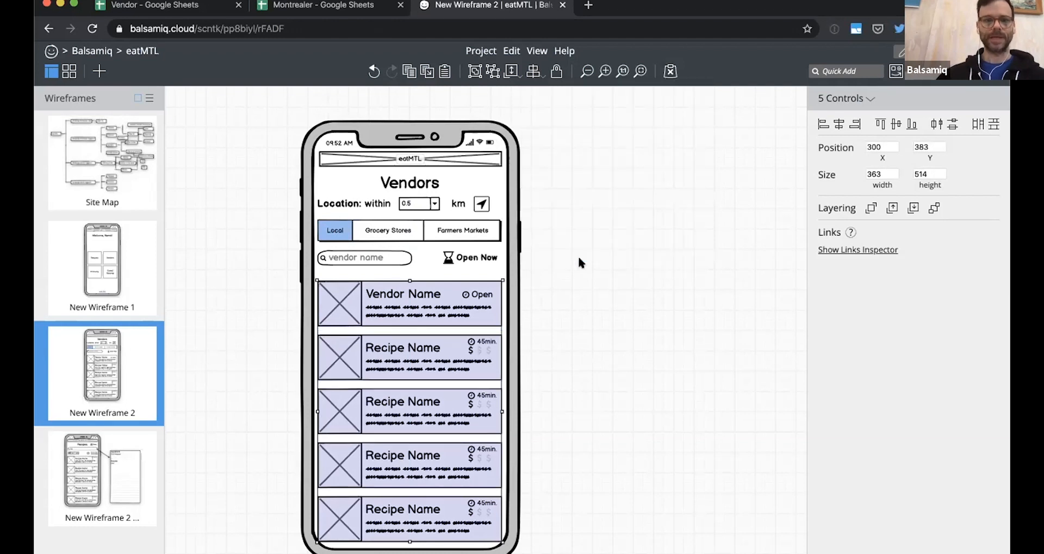
left_click(596, 333)
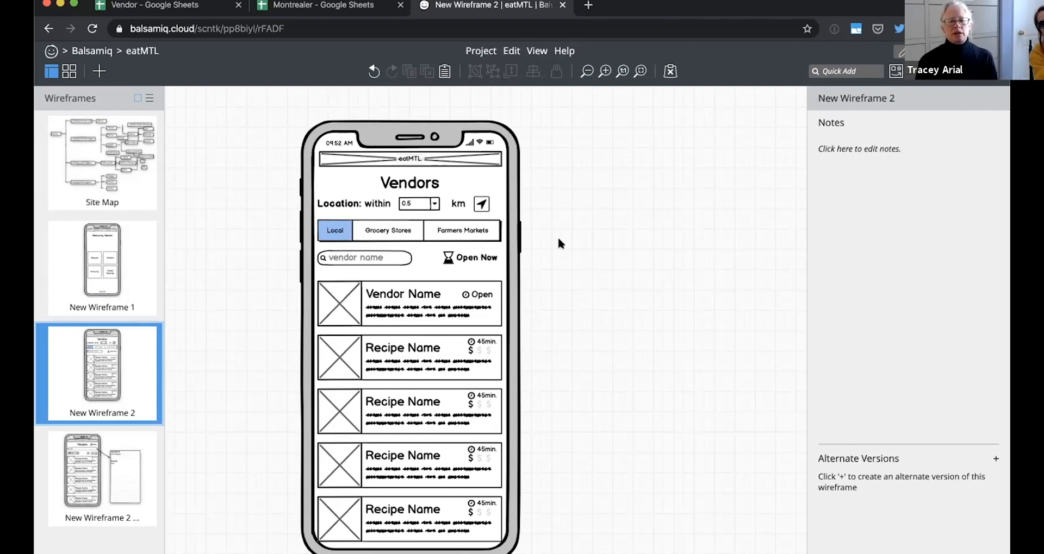
Review the site map and the Welcome screen wireframe, and return to the Vendors screen.
left_click(121, 189)
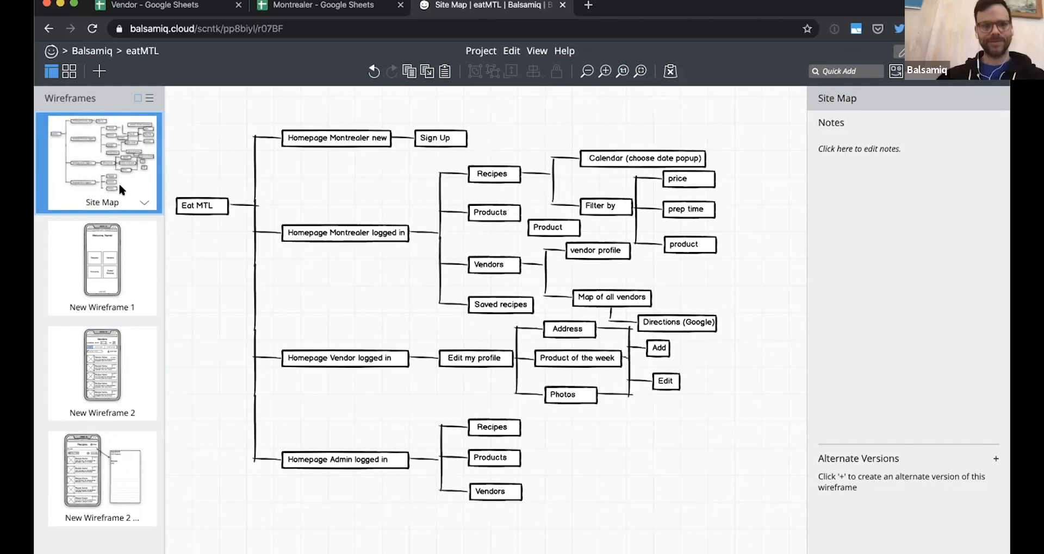
left_click(99, 340)
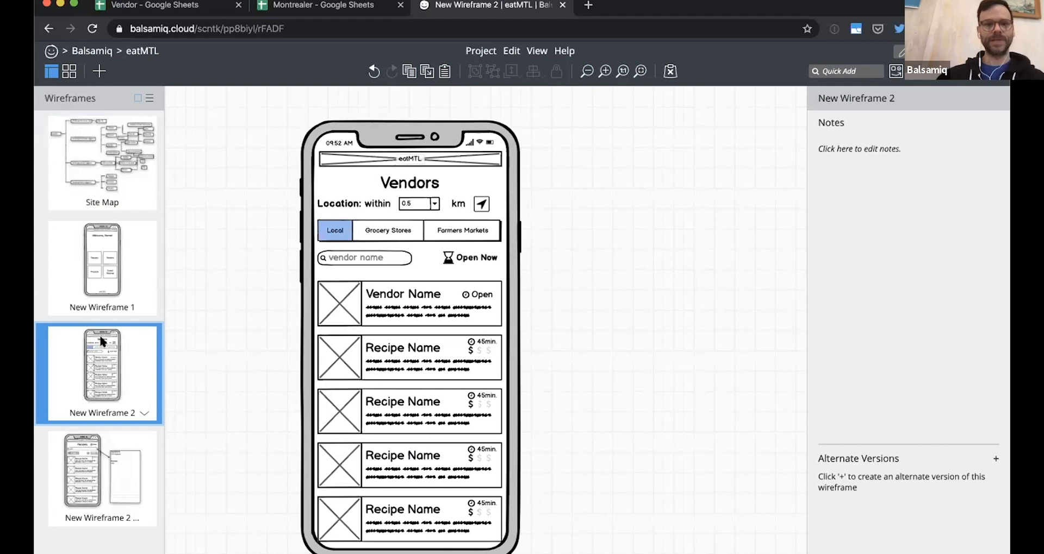
left_click(96, 243)
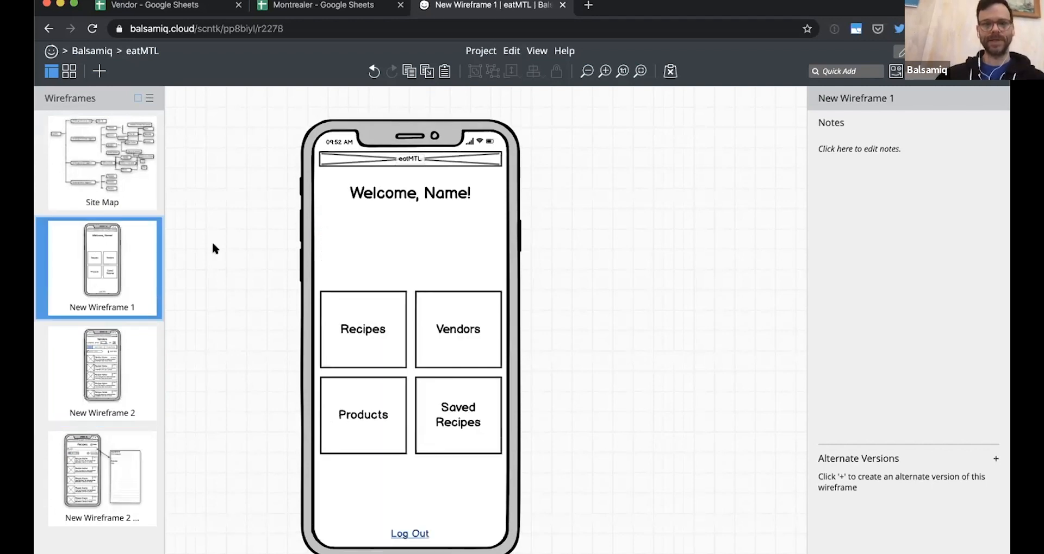
left_click(118, 353)
left_click(102, 253)
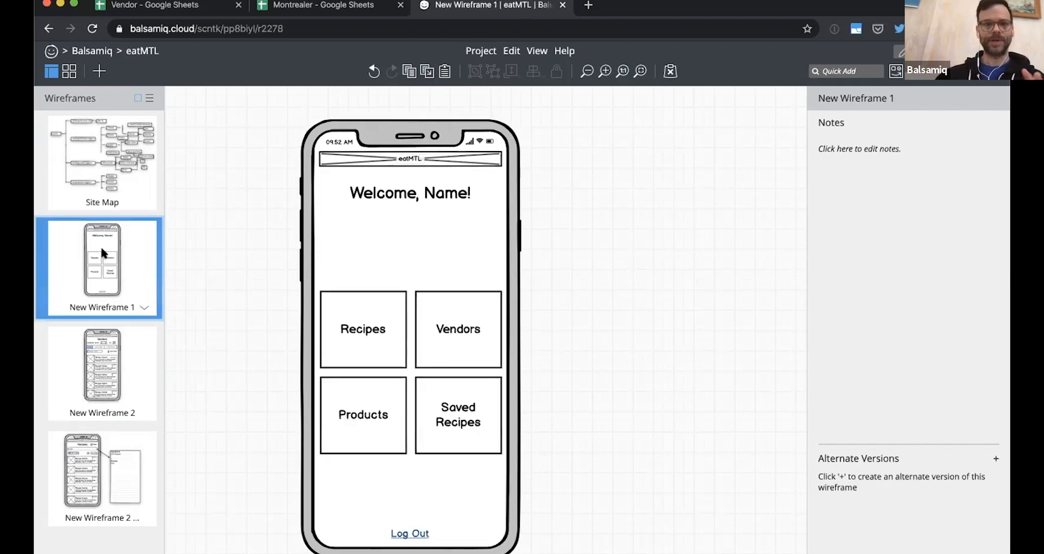
left_click(122, 355)
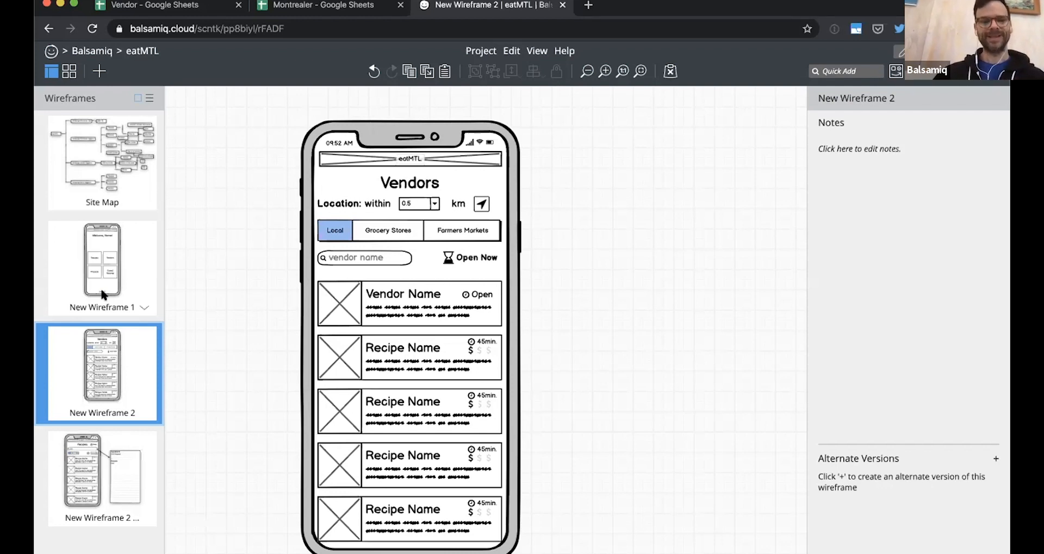
Add a hamburger menu icon (Bars) in size M beside the Vendors title at X 300, Y 177.
left_click(216, 256)
type("/")
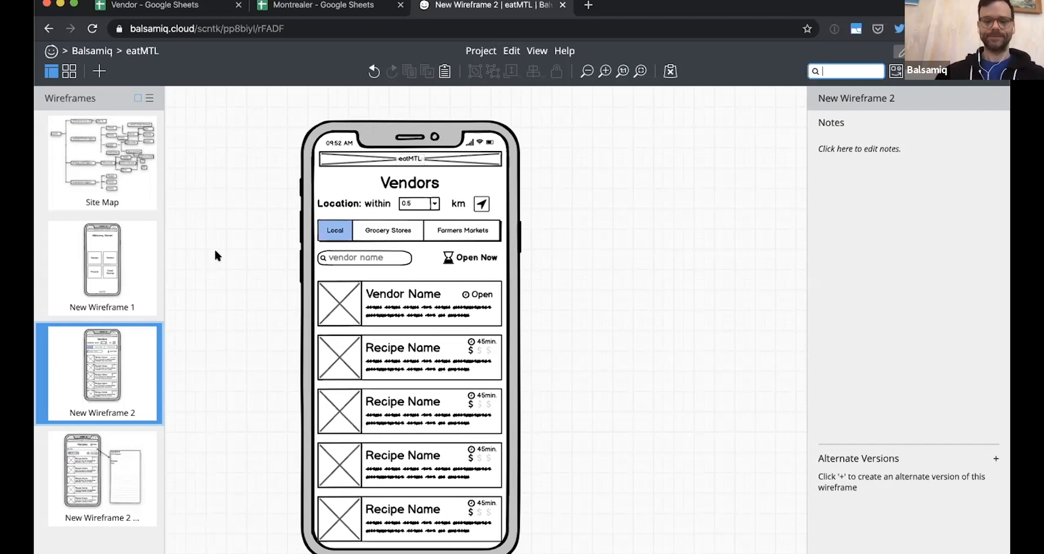
type("ham")
key("Return")
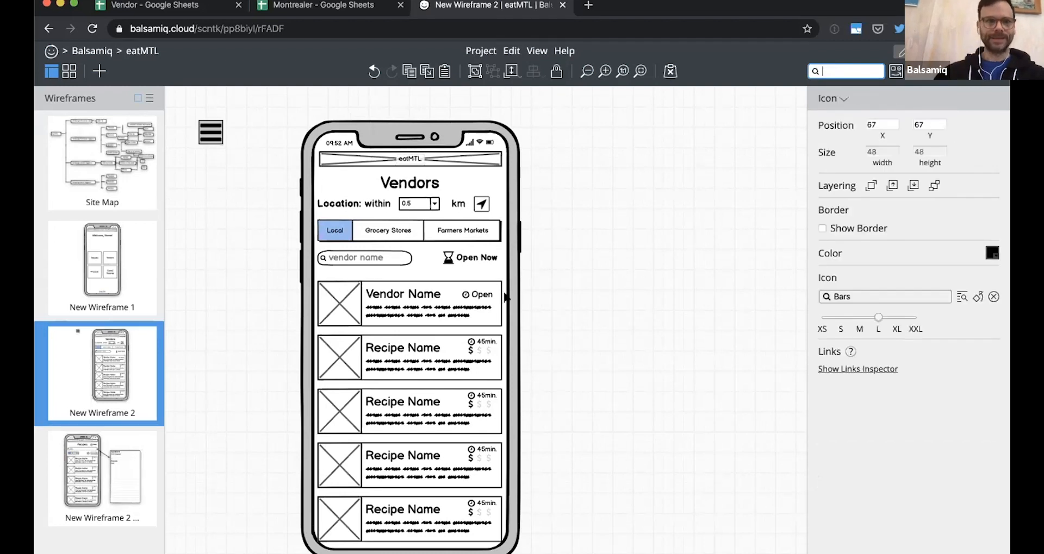
left_click(855, 318)
left_click_drag(217, 133, 326, 187)
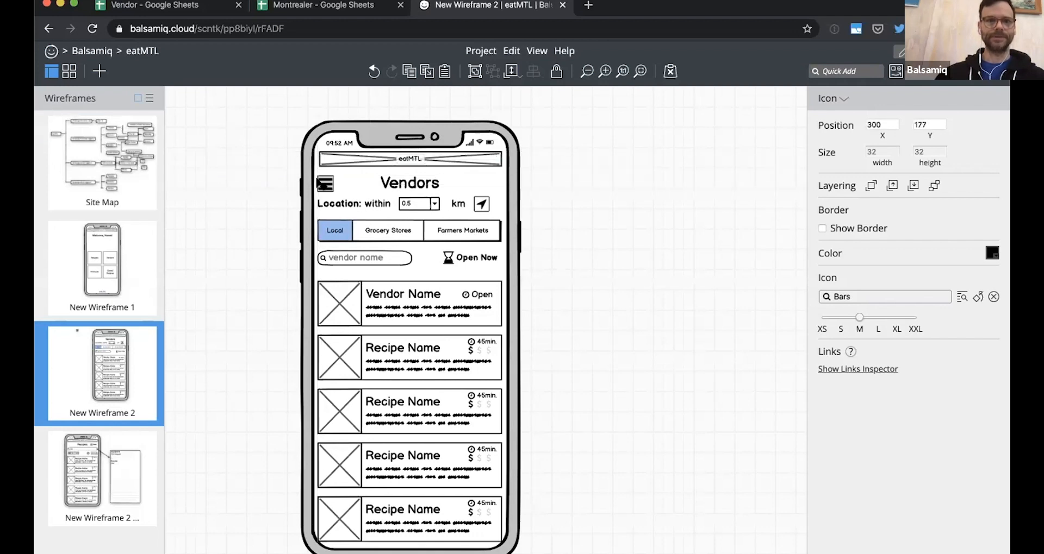
left_click(260, 189)
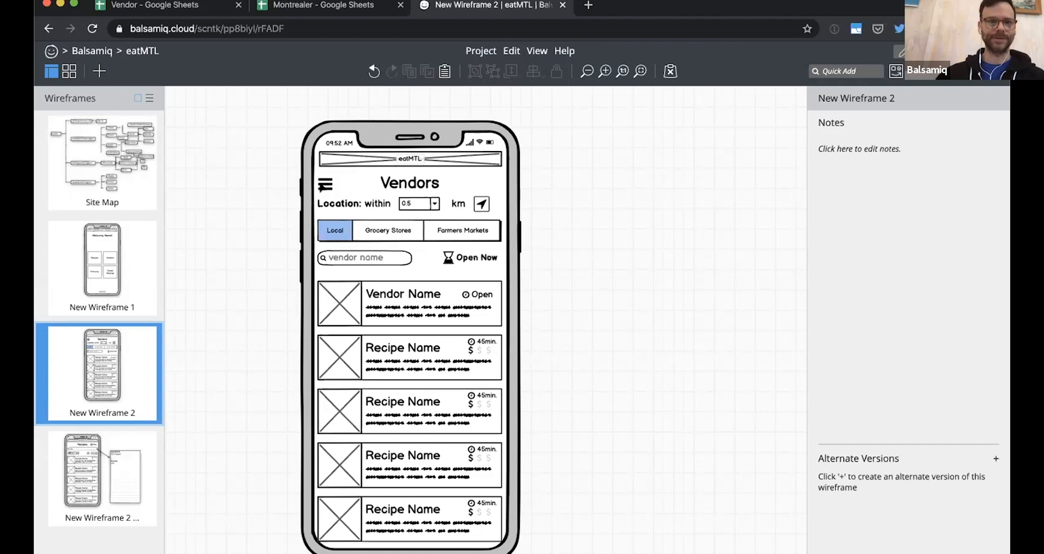
Copy the hamburger menu icon to the same place beside the title on the Recipes wireframe.
left_click(325, 185)
left_click(98, 456)
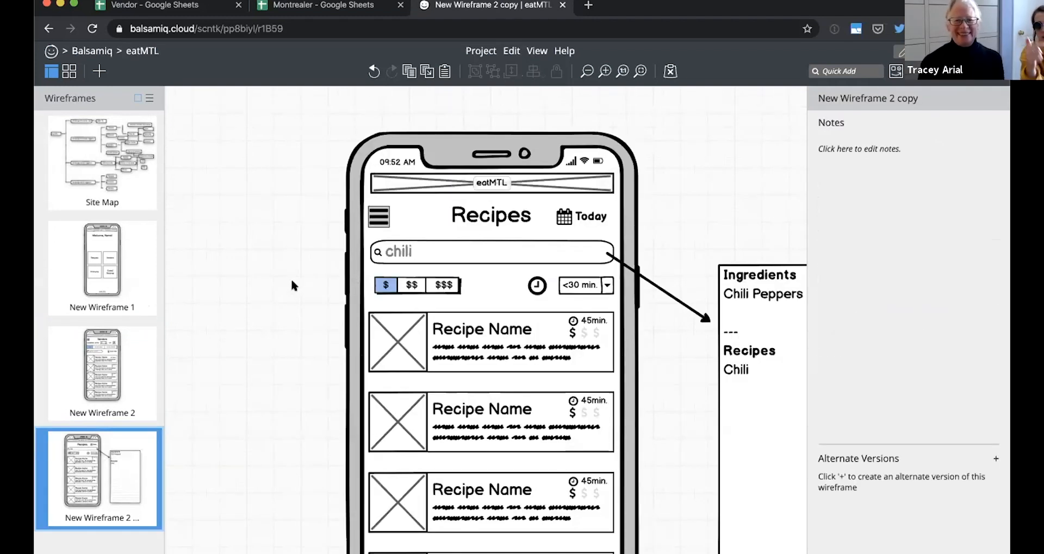
left_click(291, 278)
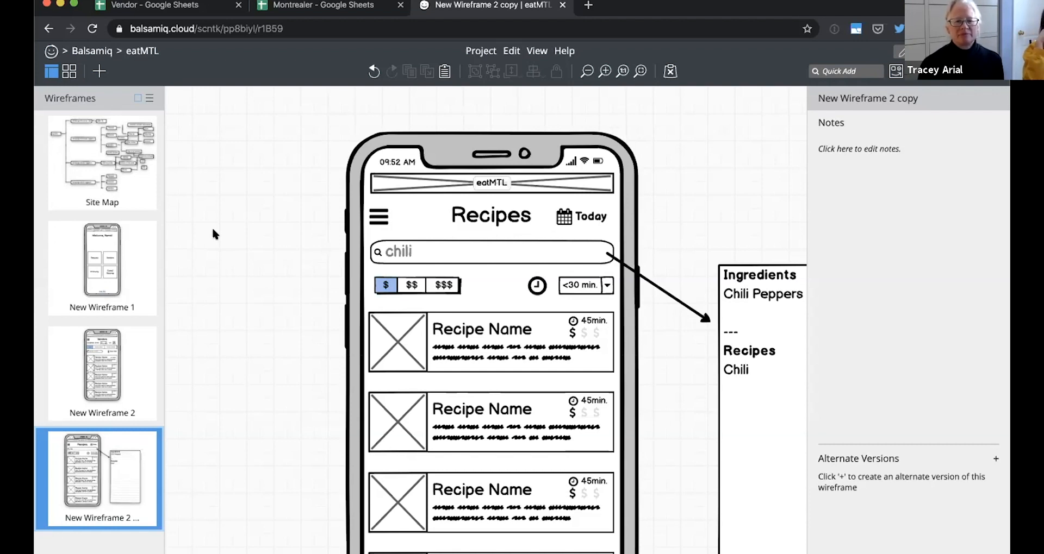
Duplicate the Welcome screen wireframe, New Wireframe 1, and move the copy to the end of the wireframe list.
left_click(100, 269)
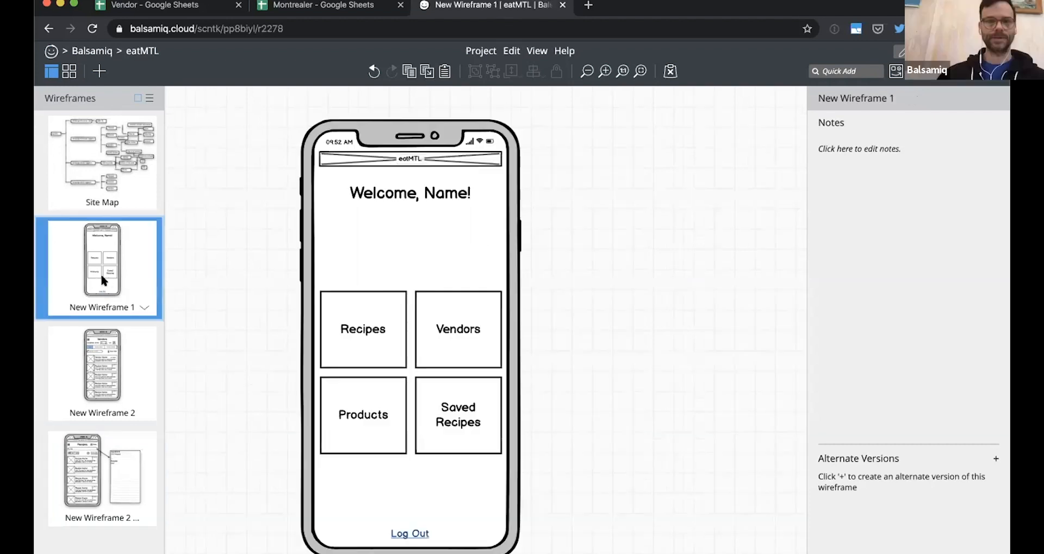
left_click(106, 172)
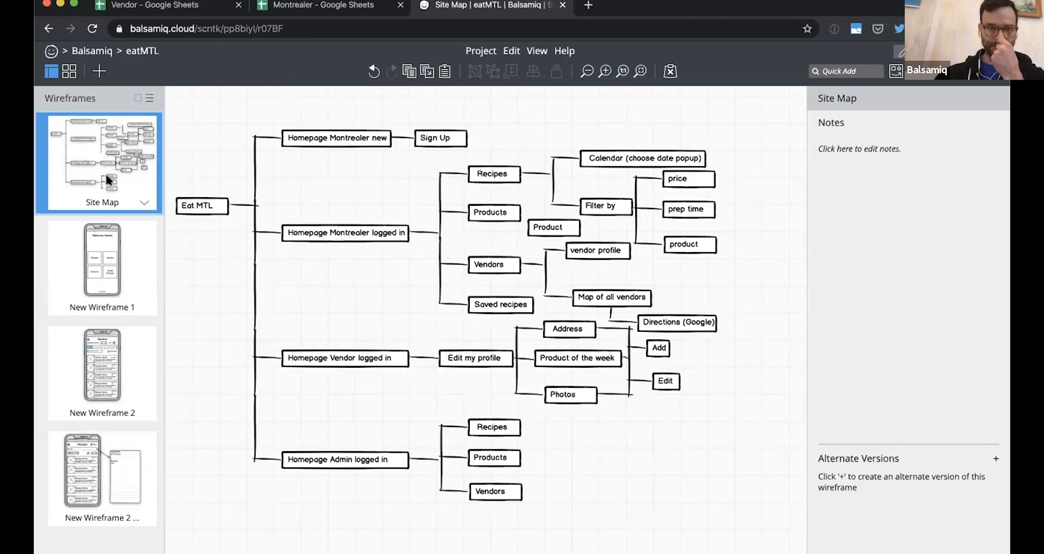
left_click(109, 292)
right_click(141, 306)
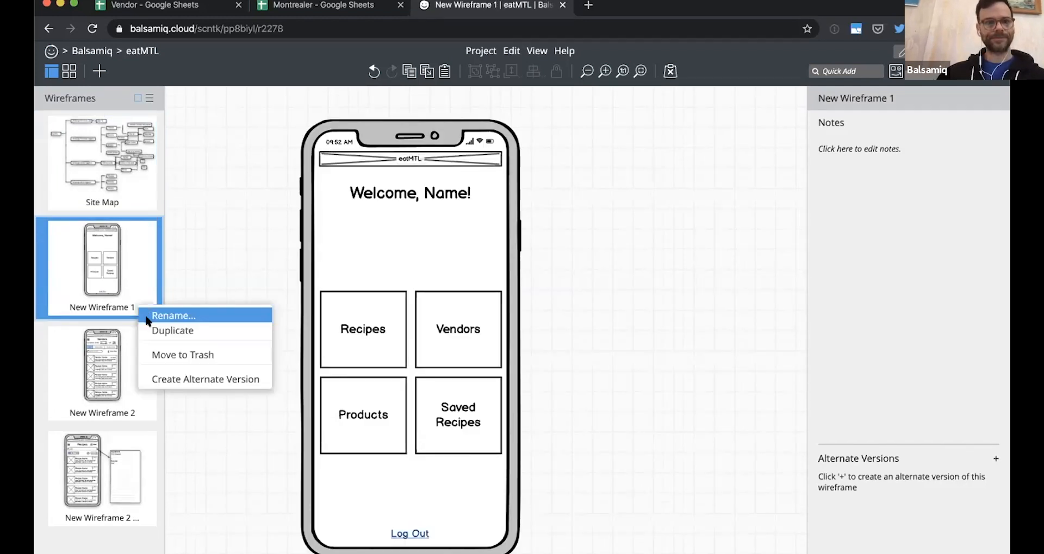
left_click(163, 330)
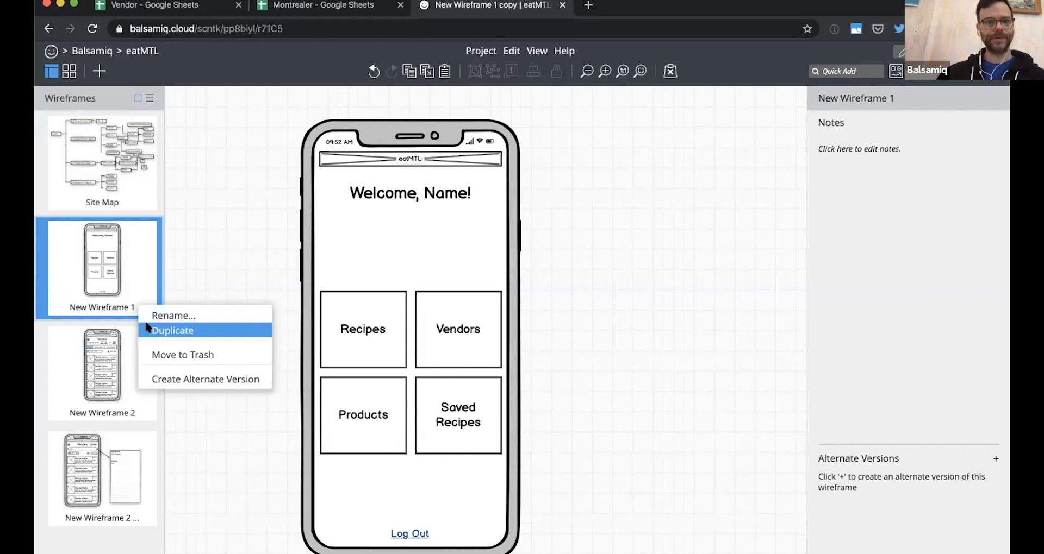
left_click_drag(124, 345, 113, 512)
scroll(113, 415, "down", 2)
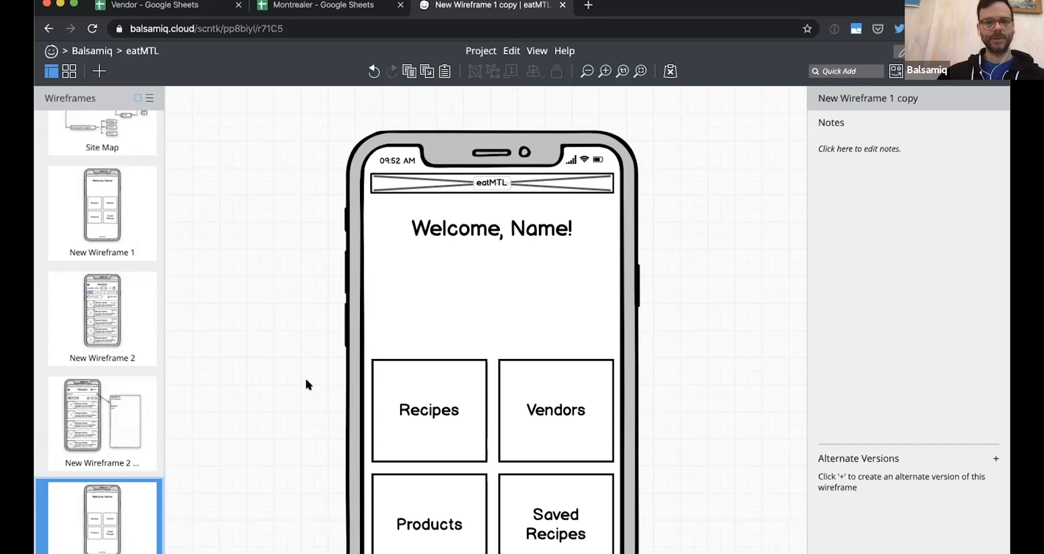
left_click(291, 381)
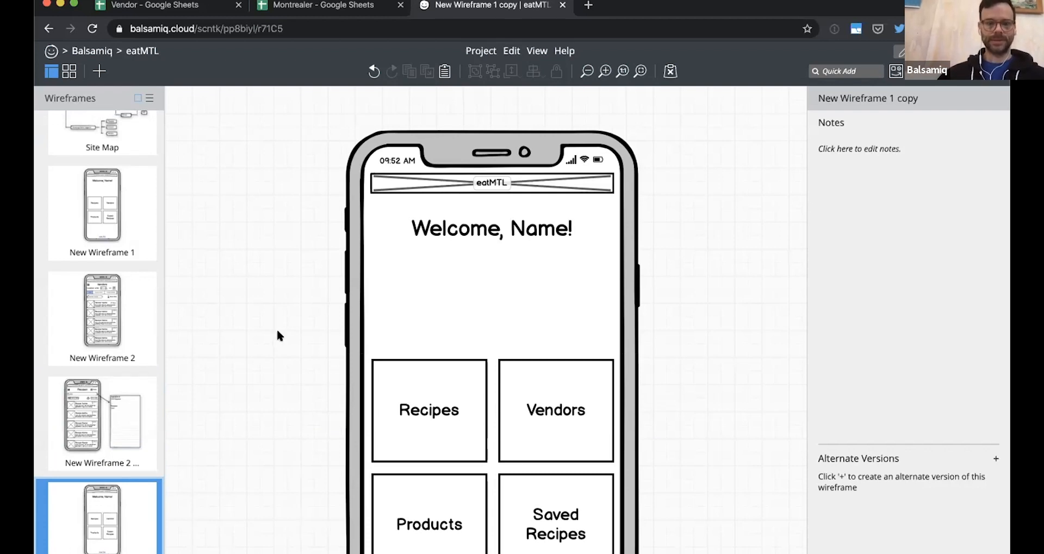
Delete the Recipes, Vendors, Products and Saved Recipes tiles from the copied Welcome screen.
left_click_drag(473, 414, 642, 553)
key("Delete")
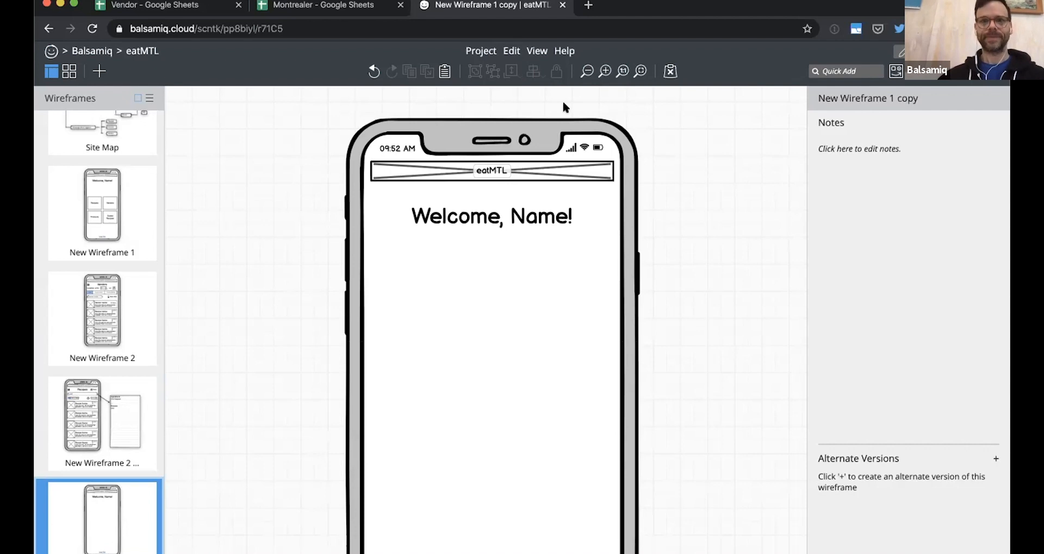
Change the screen title to "Product/Vendor/Recipe" and centre it just below the eatMTL banner.
left_click(585, 72)
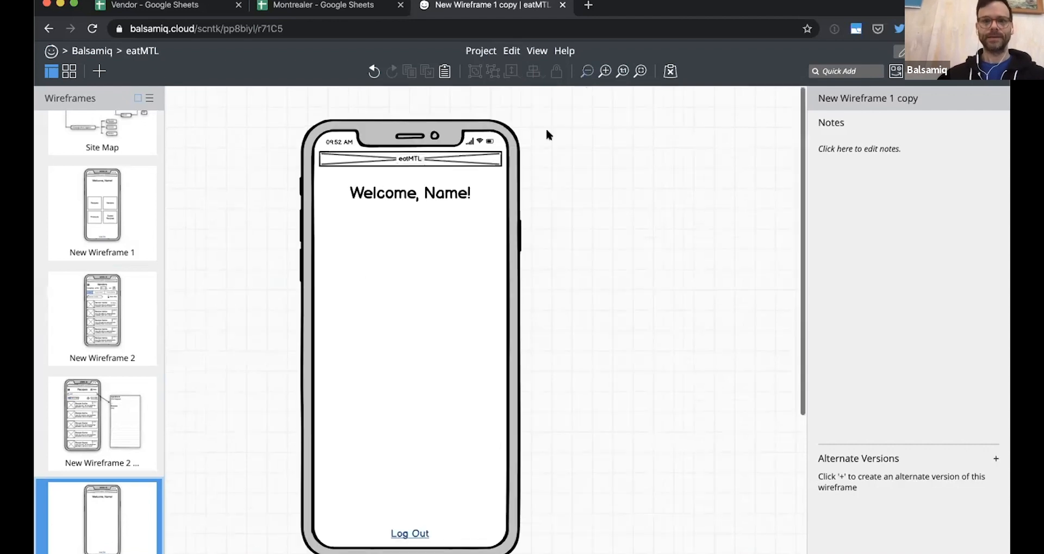
left_click(416, 196)
double_click(416, 196)
type("P")
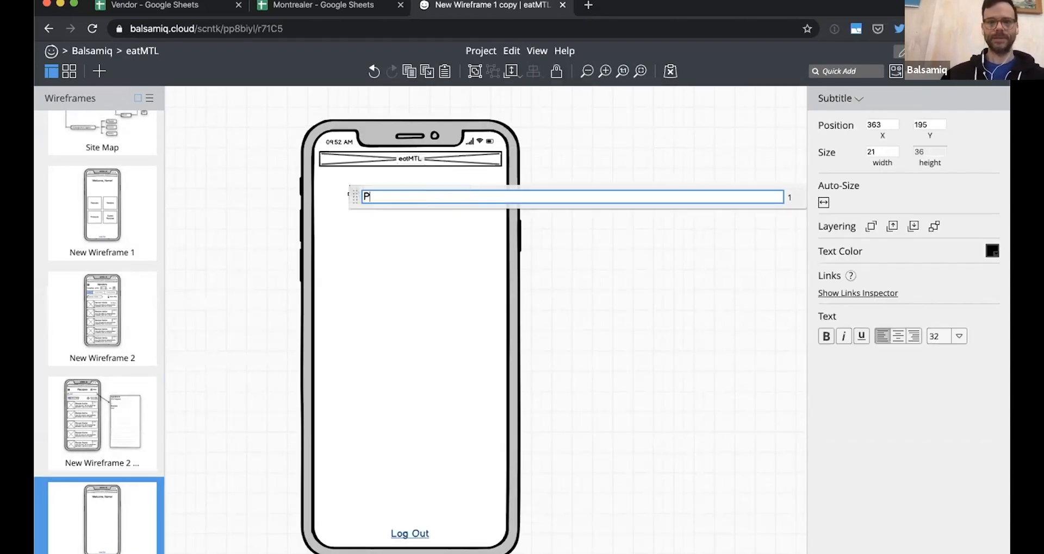
type("roduct/Vend")
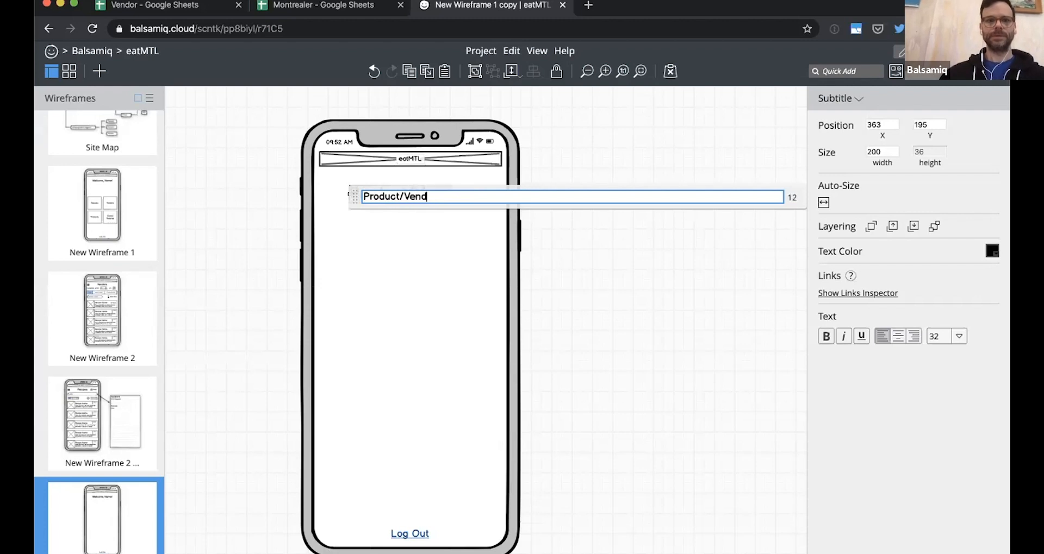
type("or/Recipe")
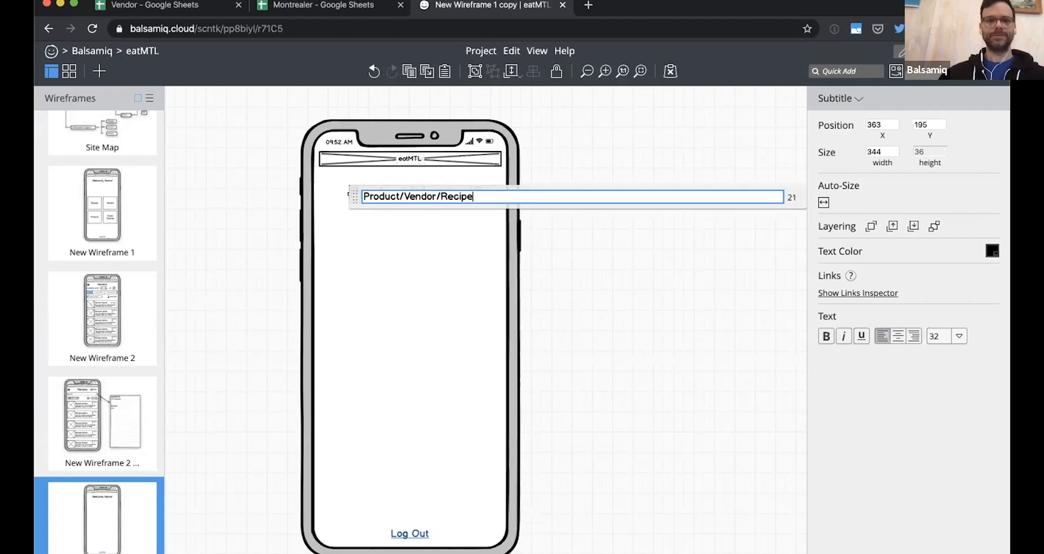
key("Return")
left_click_drag(427, 193, 398, 191)
left_click(569, 227)
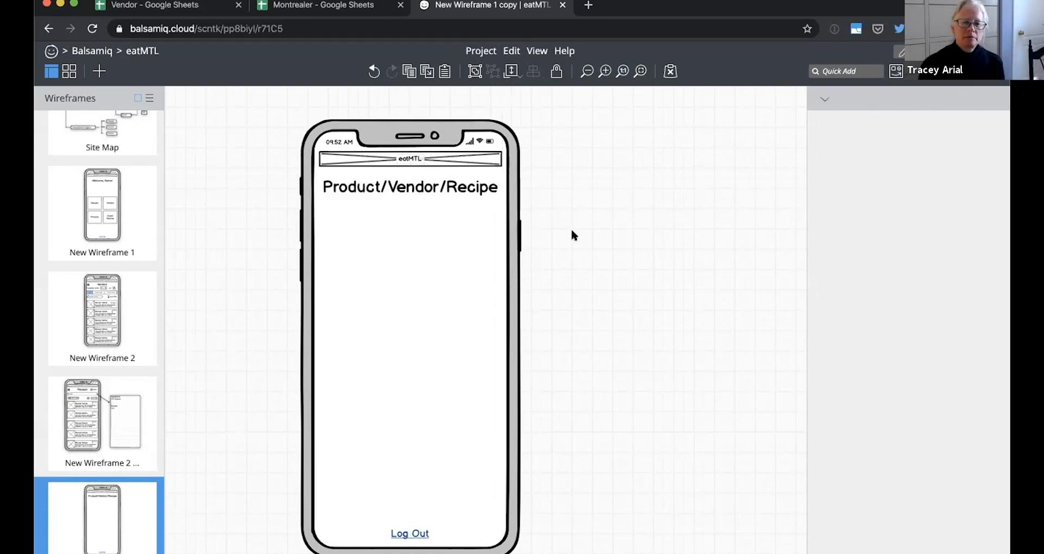
Add an image placeholder to the wireframe and label it "Big Photo".
type("imag")
key("Return")
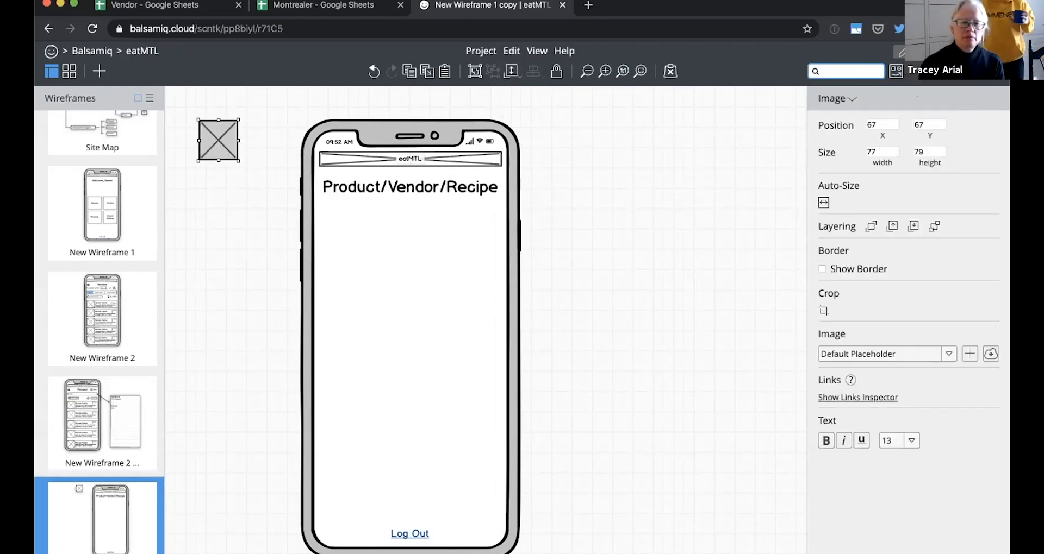
type("Big Pho")
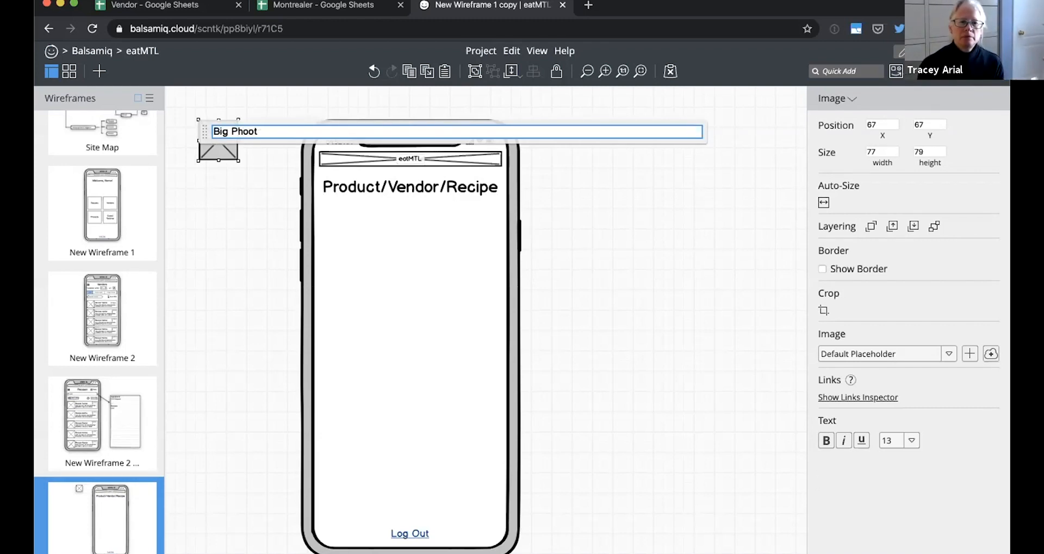
type("to")
key("Return")
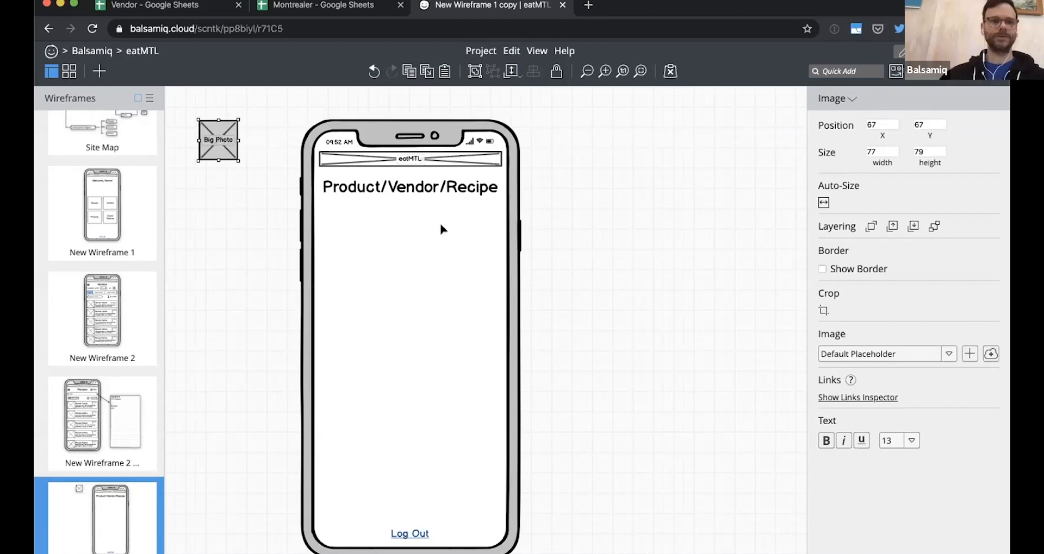
Place the Big Photo placeholder under the title at X 303, Y 226 and enlarge it to 360 by 241.
mouse_move(339, 239)
left_mouse_down()
mouse_move(356, 230)
mouse_move(340, 226)
left_mouse_up()
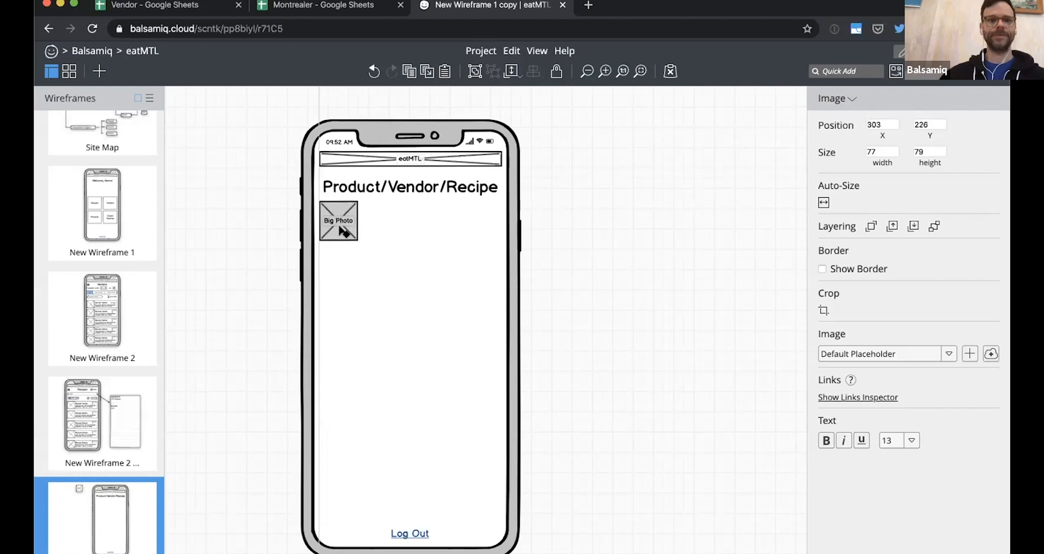
left_click_drag(357, 240, 499, 323)
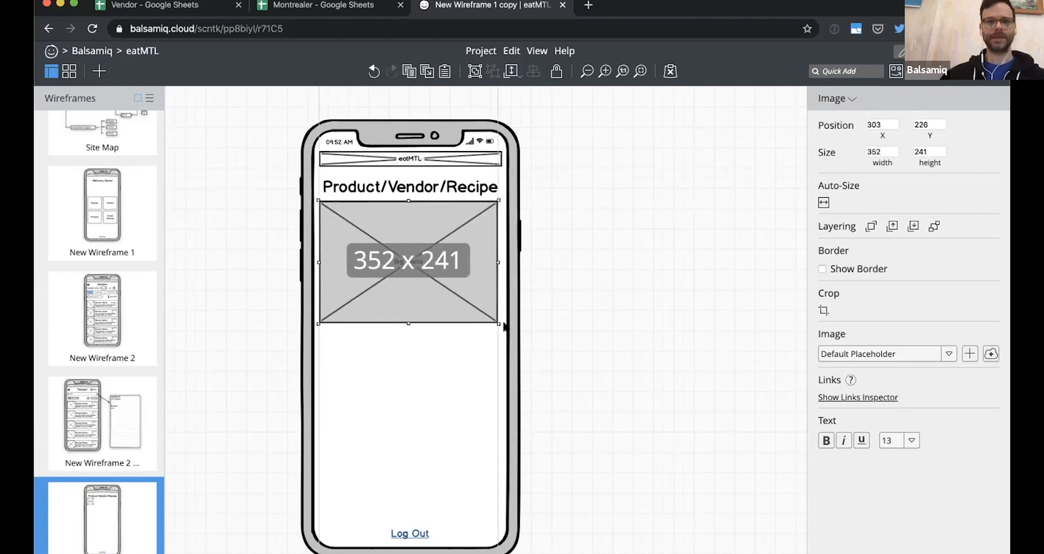
left_click_drag(499, 322, 503, 323)
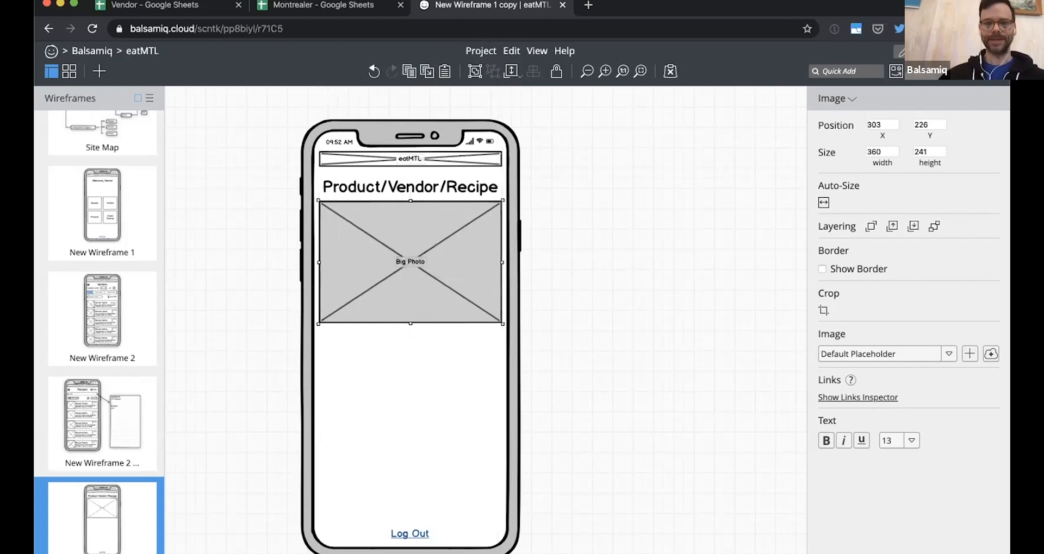
Delete the Log Out link at the foot of the phone screen.
left_click(218, 382)
left_click_drag(367, 503, 546, 543)
key("Delete")
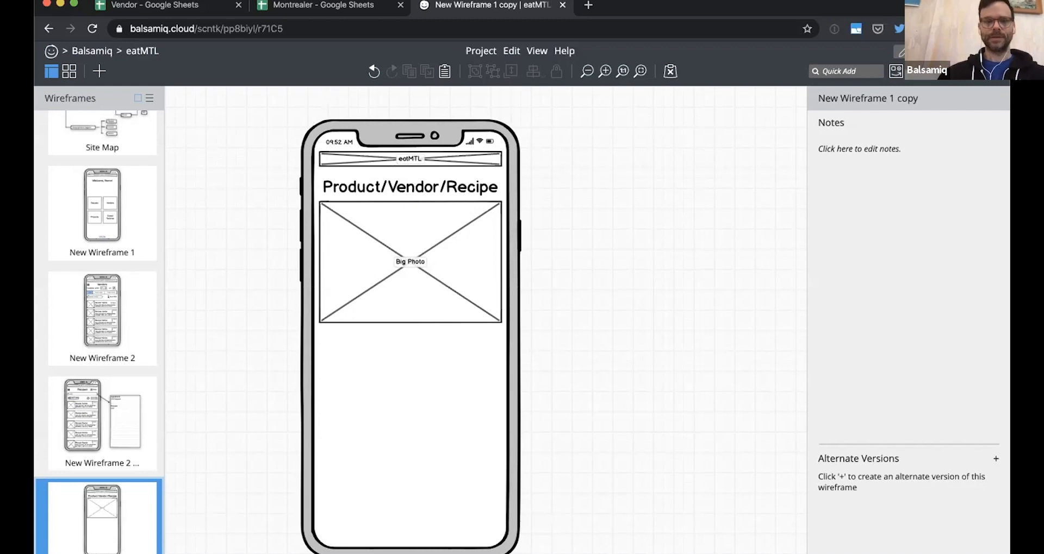
Add a Block of Text below the photo at X 303, Y 572, sized 360 by 323, leaving a gap beneath the photo.
type("/block")
key("Return")
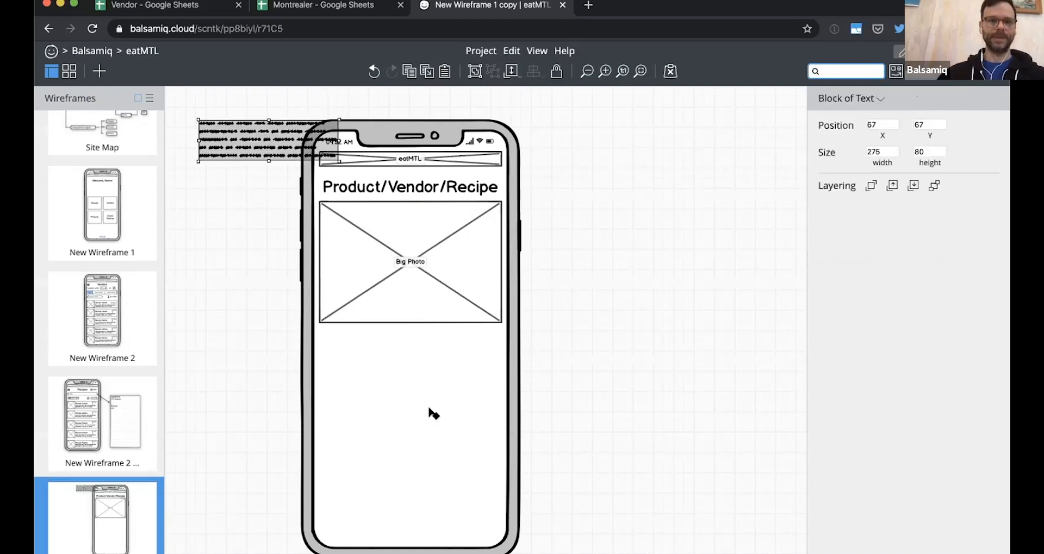
left_click_drag(400, 384, 503, 363)
left_click_drag(425, 381, 422, 520)
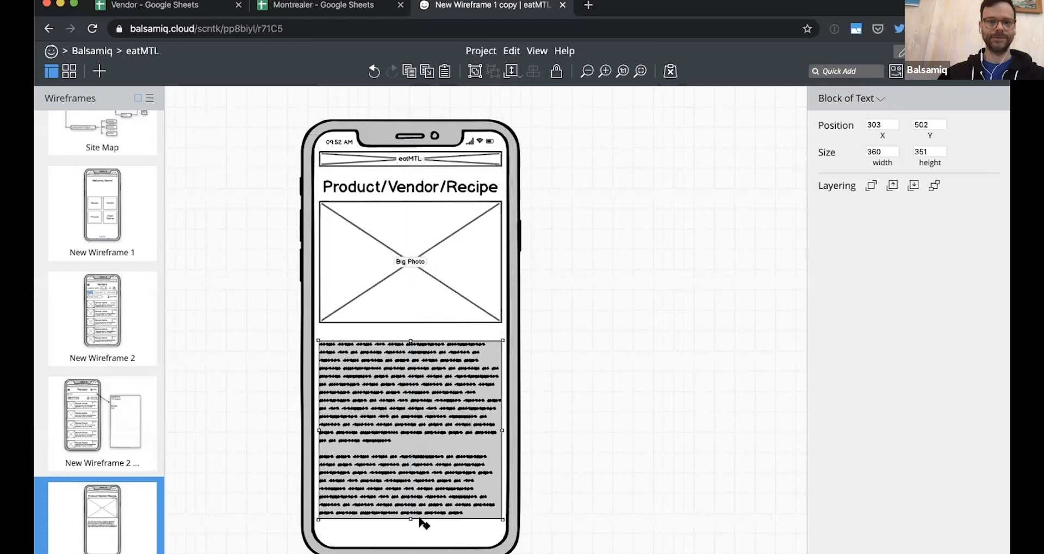
left_click_drag(420, 461, 419, 481)
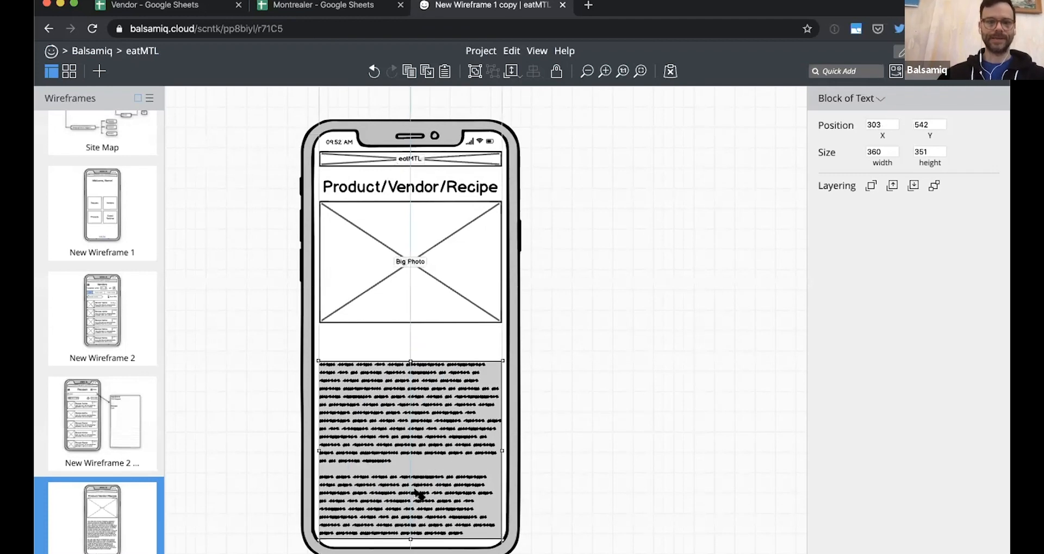
left_click_drag(410, 539, 407, 503)
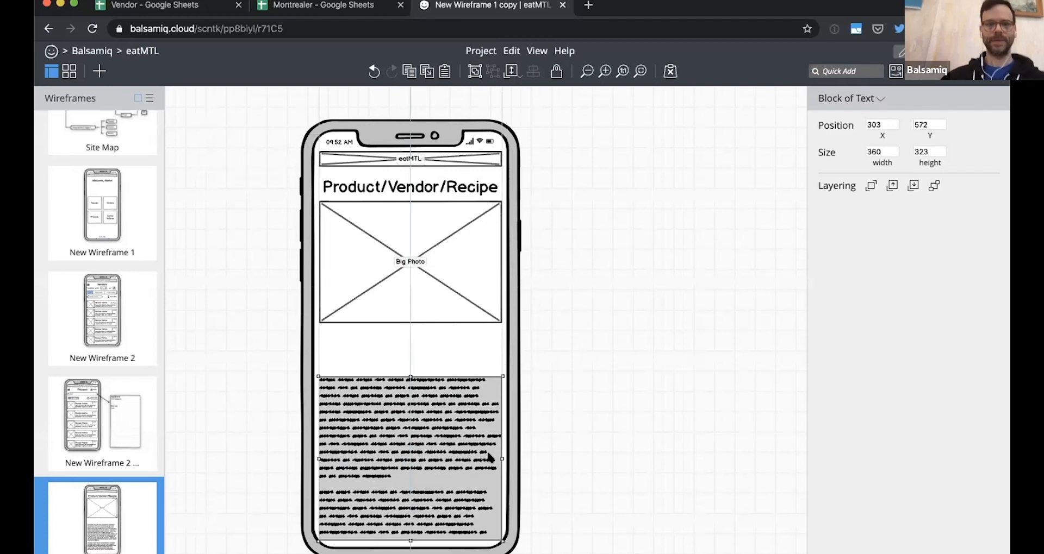
left_click(546, 426)
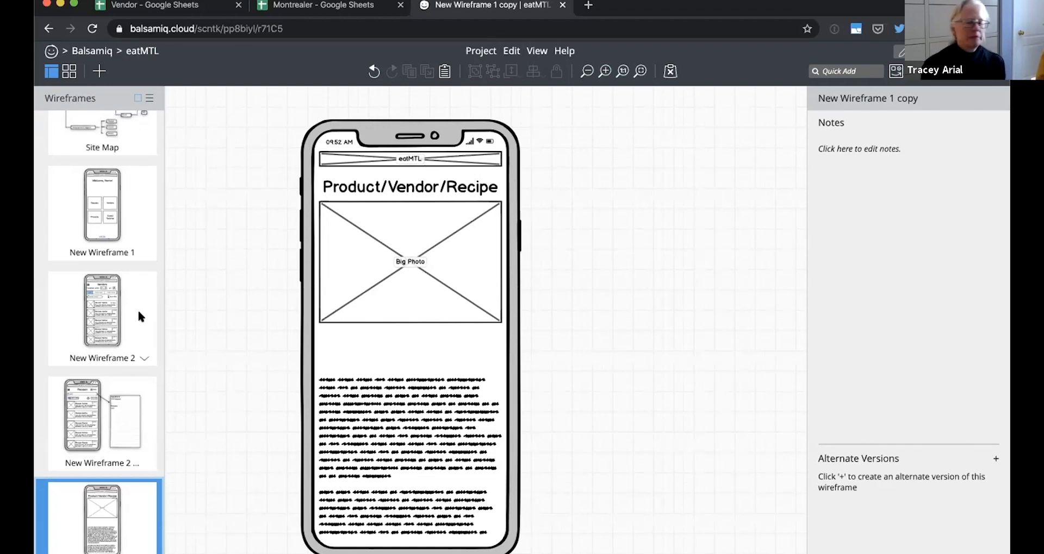
Open the Vendors screen wireframe, New Wireframe 2.
scroll(138, 308, "up", 2)
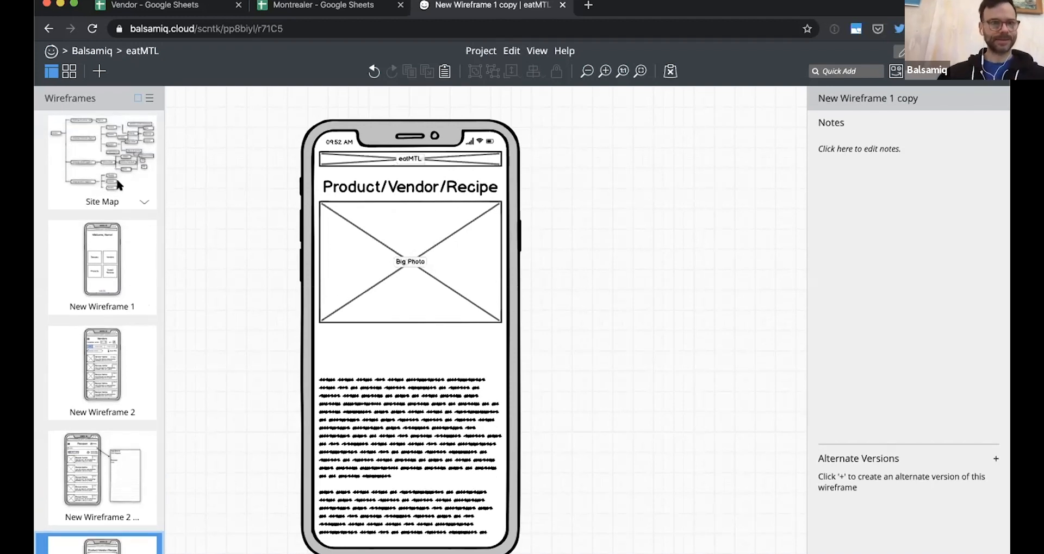
left_click(105, 346)
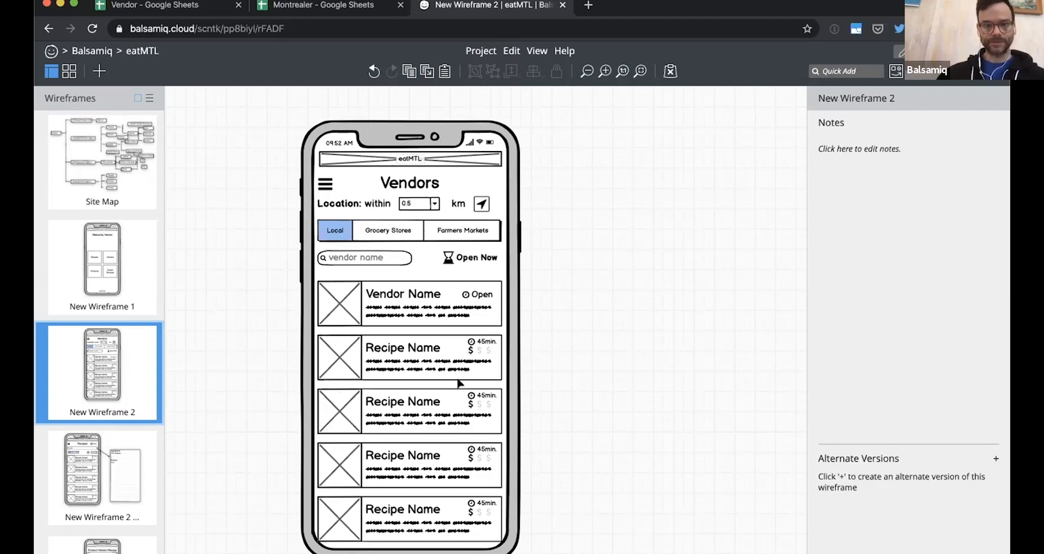
Remove the 45min. time and the dollar price rating from the first Recipe Name card in the Vendors list.
double_click(478, 342)
left_click(478, 356, "shift")
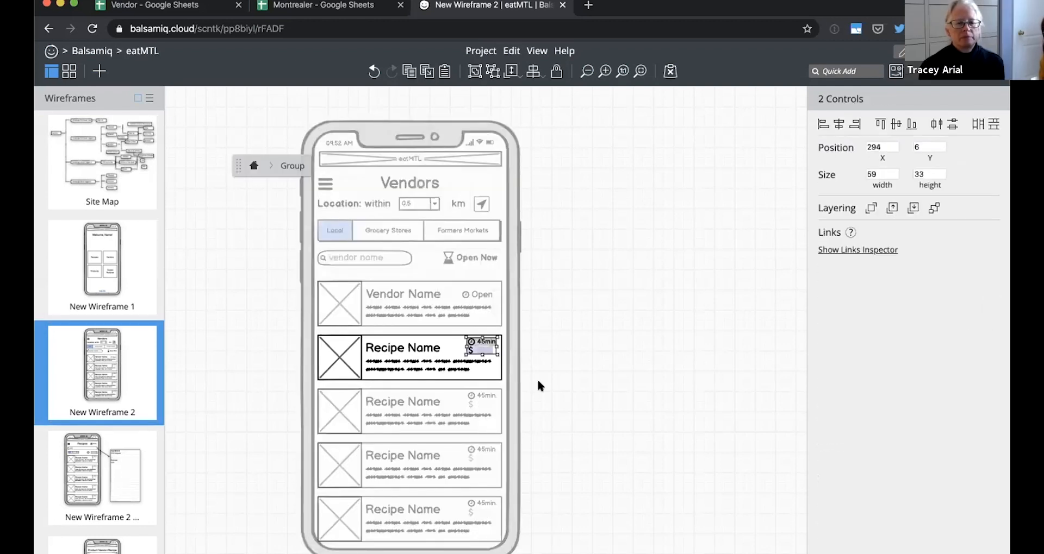
key("Delete")
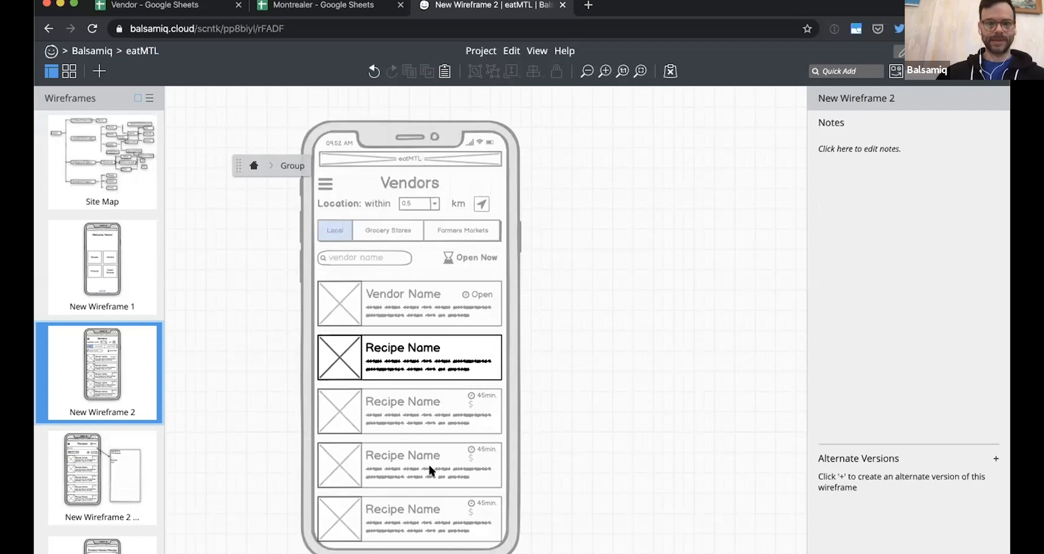
Replace the four Recipe Name cards on the Vendors screen with four evenly spaced copies of the Vendor Name card.
left_click_drag(497, 539, 412, 329)
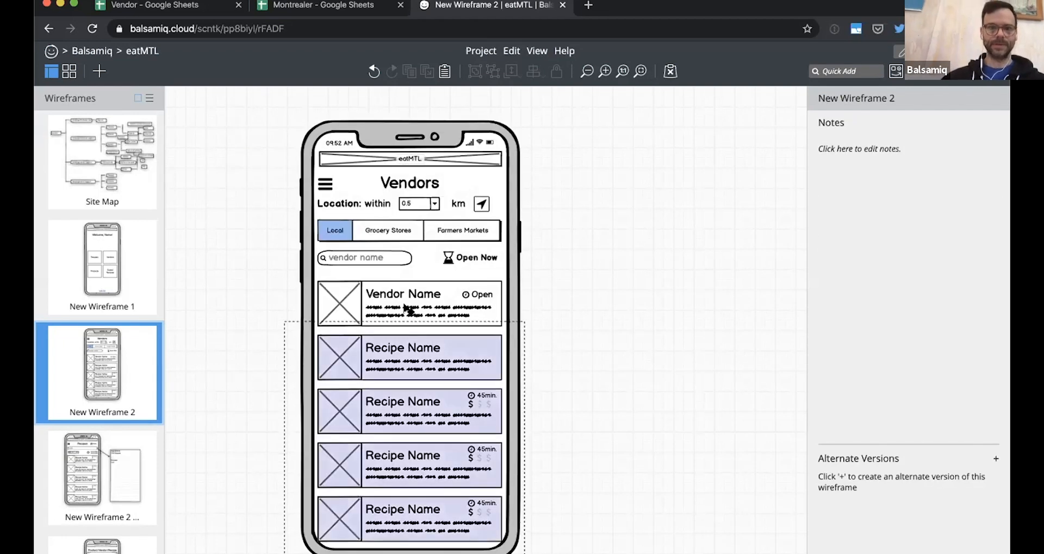
key("Delete")
left_click(411, 311)
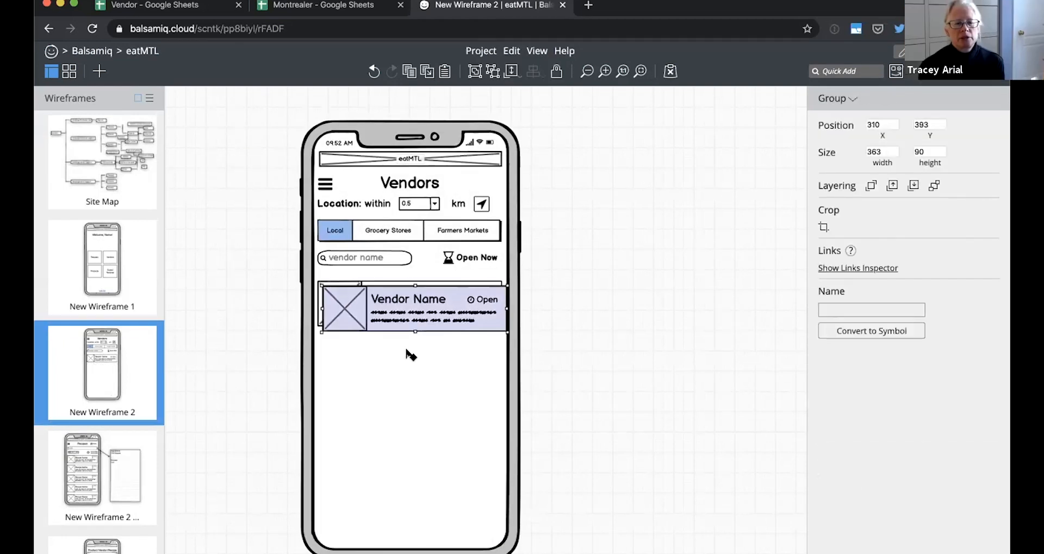
left_click_drag(411, 359, 409, 357)
key("super+d")
key("super+d")
key("super+d")
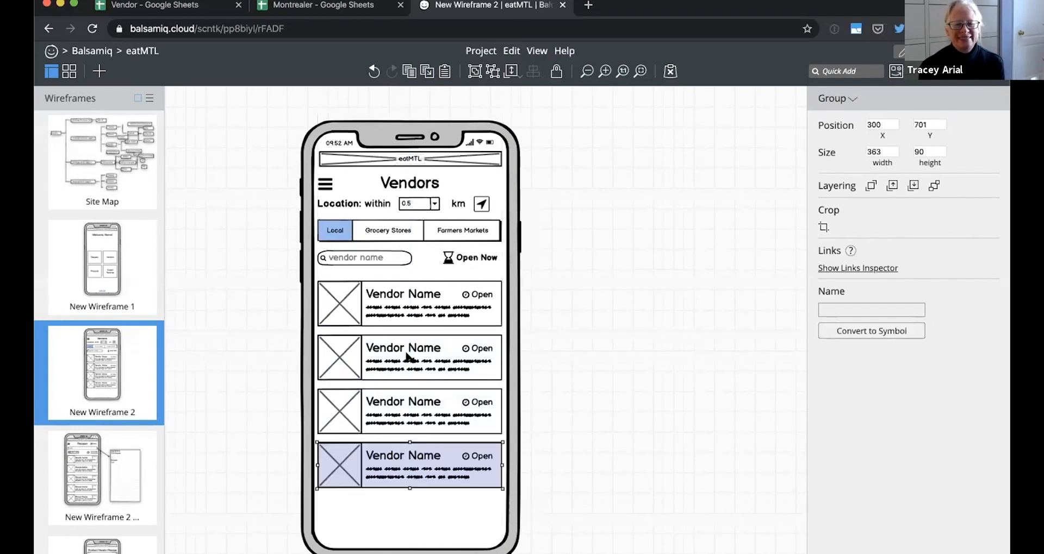
left_click(594, 332)
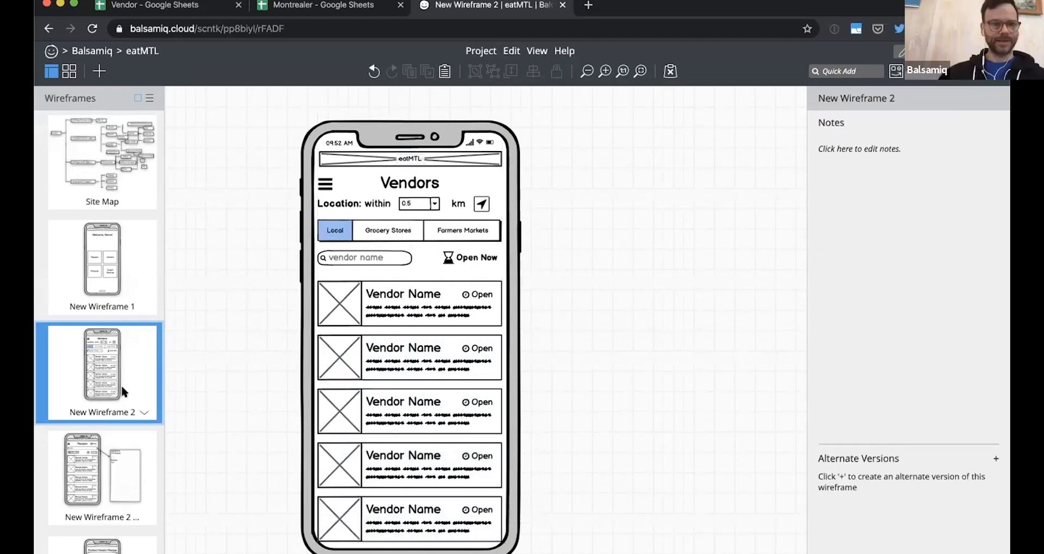
Look over the Recipes wireframe and return to the Product/Vendor/Recipe wireframe.
left_click(107, 463)
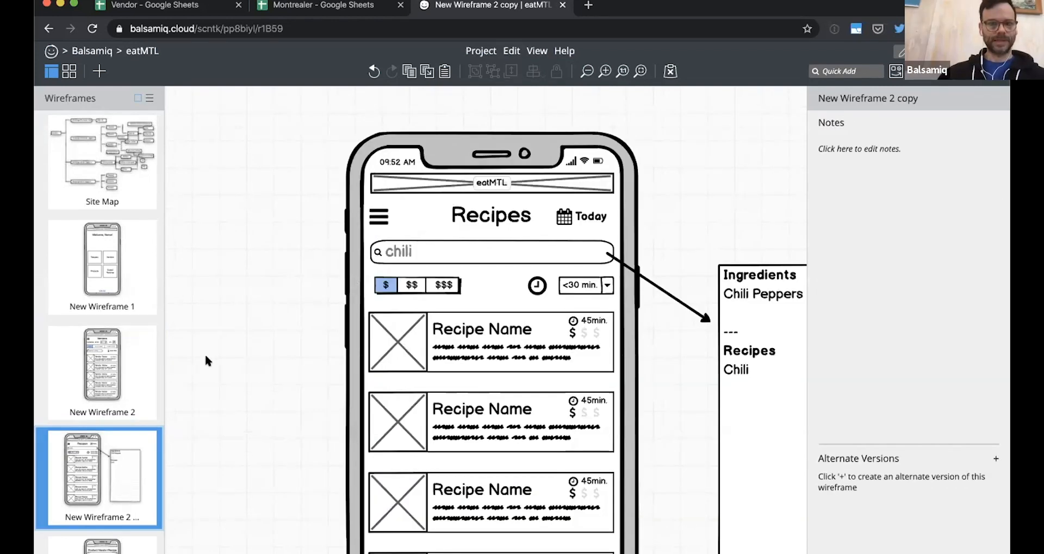
scroll(97, 335, "down", 2)
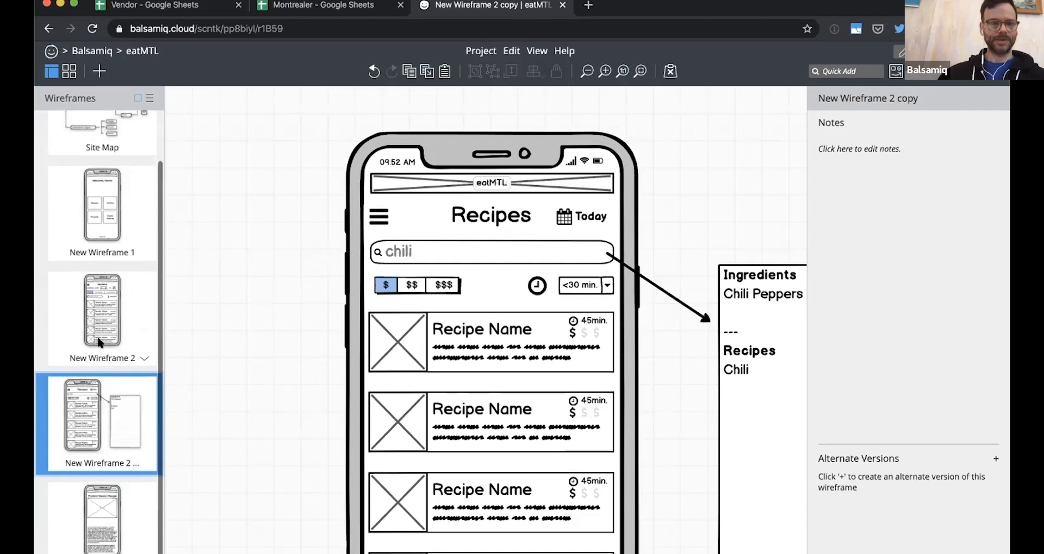
left_click(95, 495)
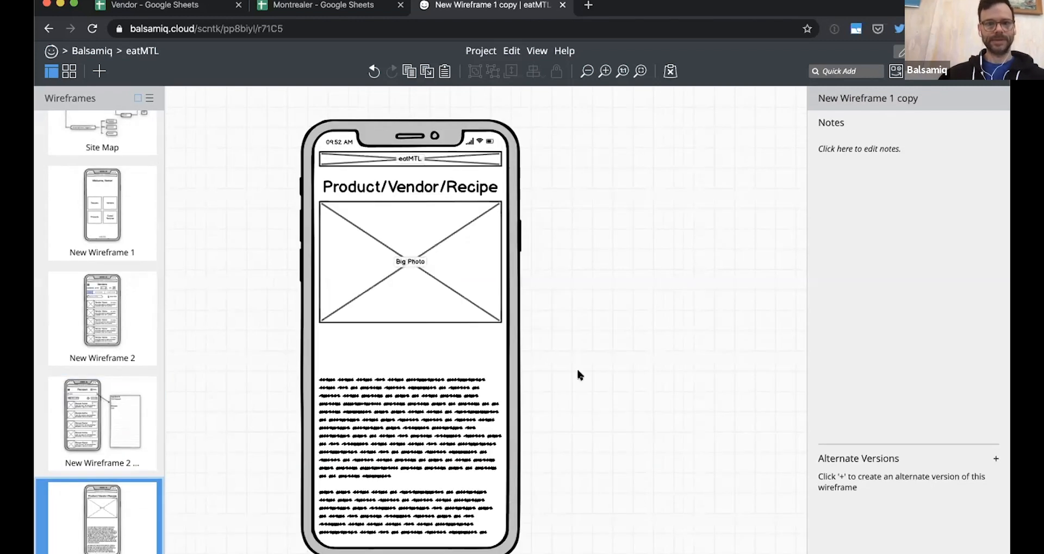
Add a sticky note comment reading "Info" and place it outside the phone beside the Big Photo at X 798, Y 231.
type("sti")
key("Return")
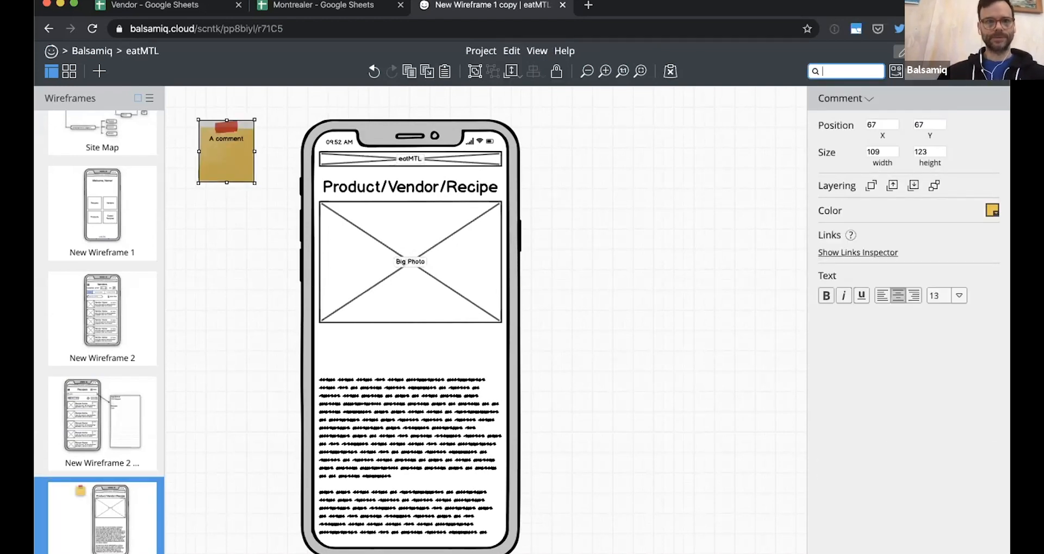
key("Return")
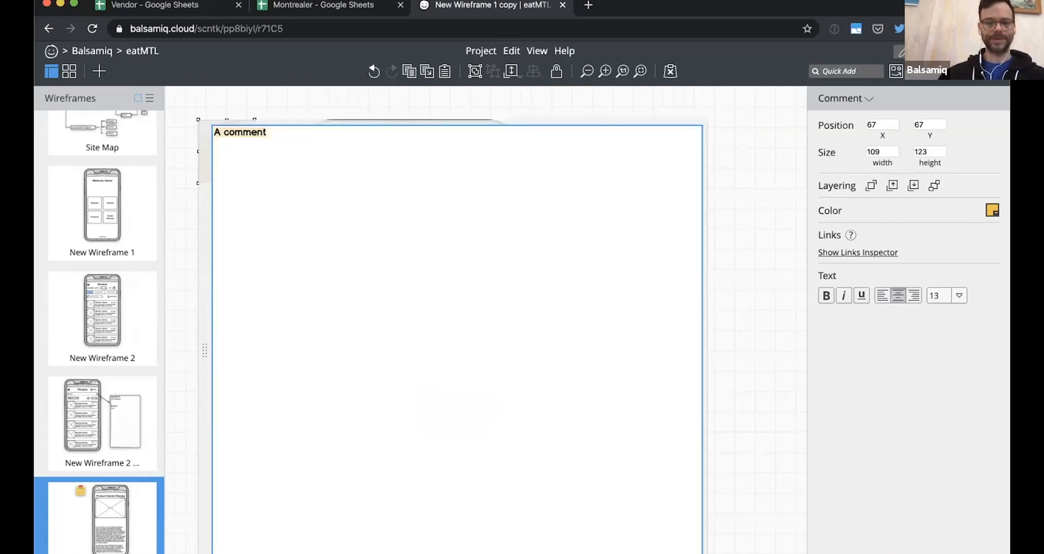
type("I")
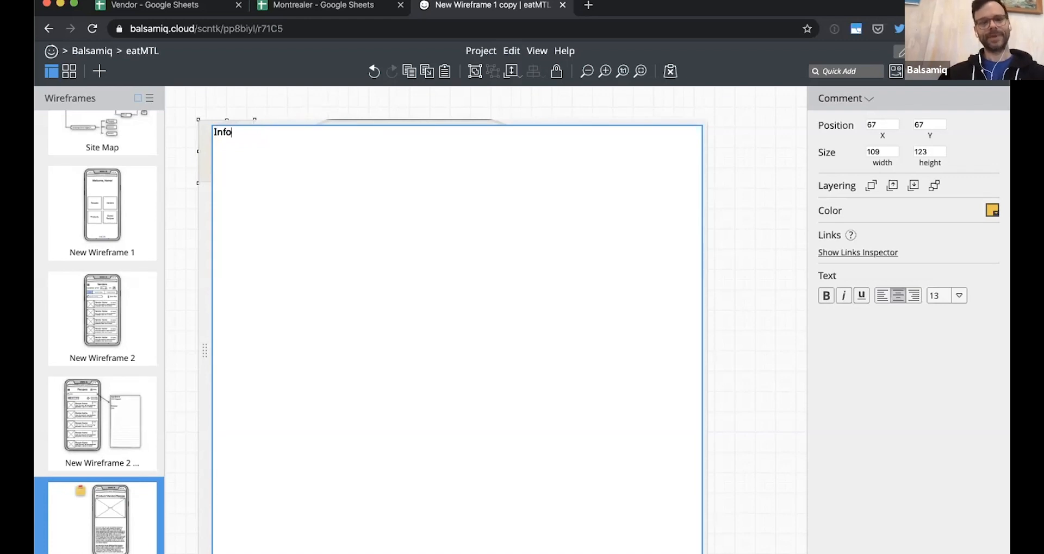
type("nfo")
key("super+Return")
left_click_drag(237, 168, 609, 252)
Change the sticky note's text to "Key Info Section".
double_click(609, 251)
left_click(625, 218)
type("Se")
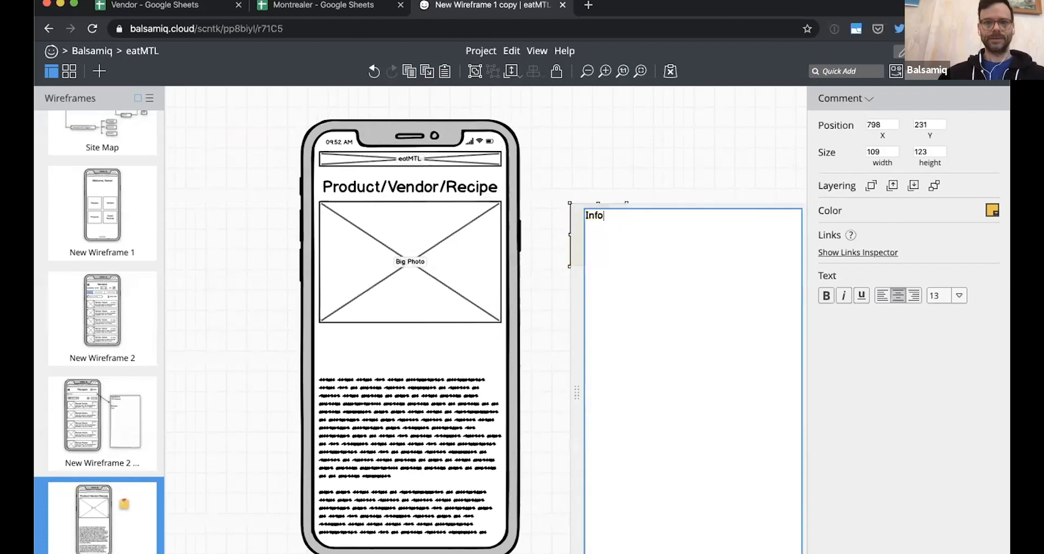
type("ction")
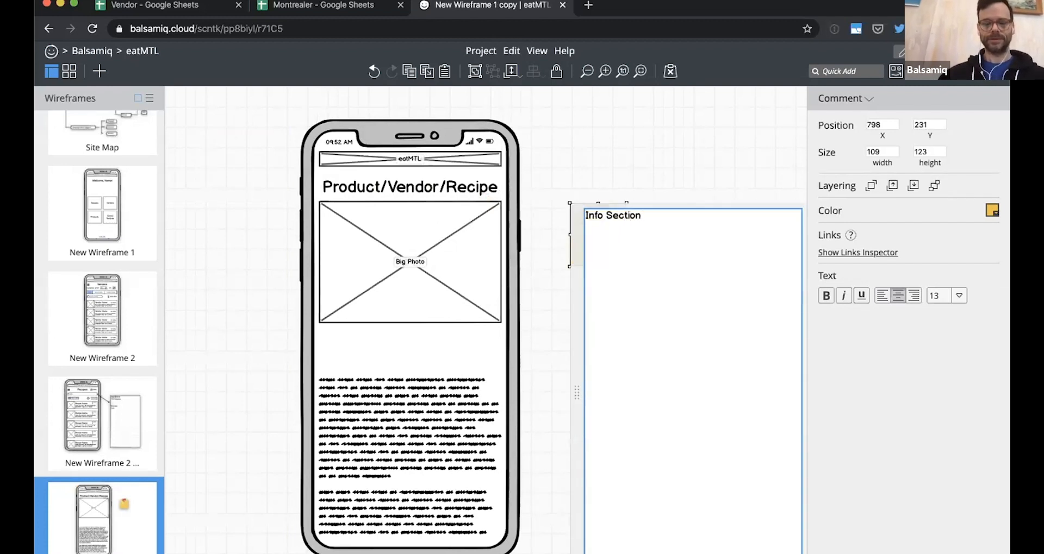
type("Imp")
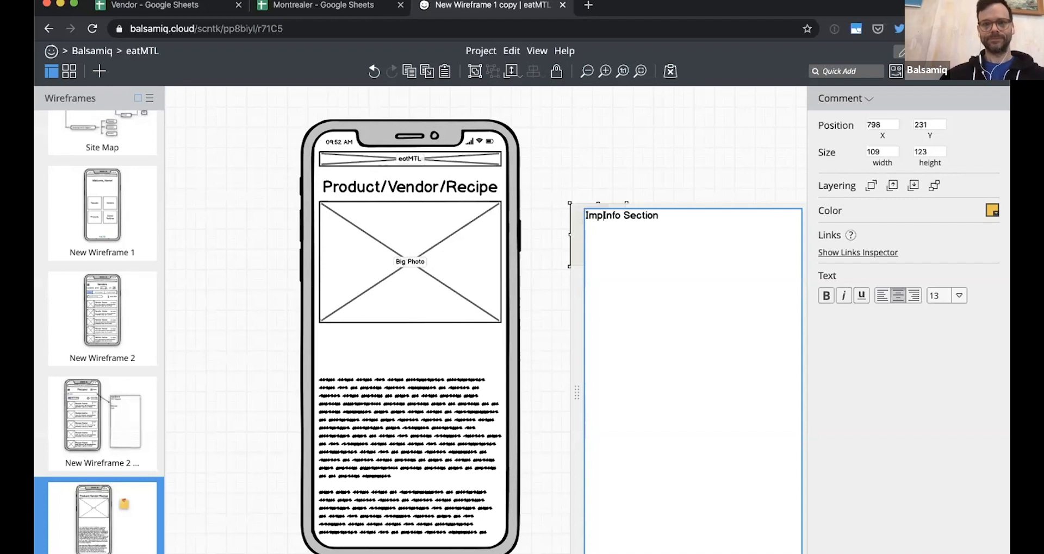
key("BackSpace")
key("BackSpace")
key("BackSpace")
type("Key")
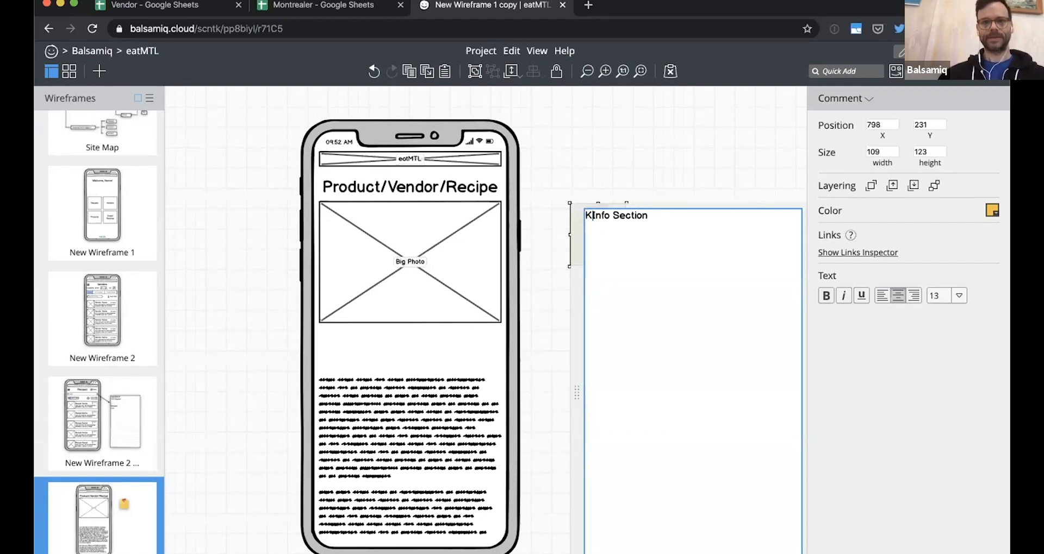
left_click(616, 292)
Add an arrow from the sticky note to the blank area below the Big Photo, with an arrowhead only at the phone end.
key("slash")
type("arr")
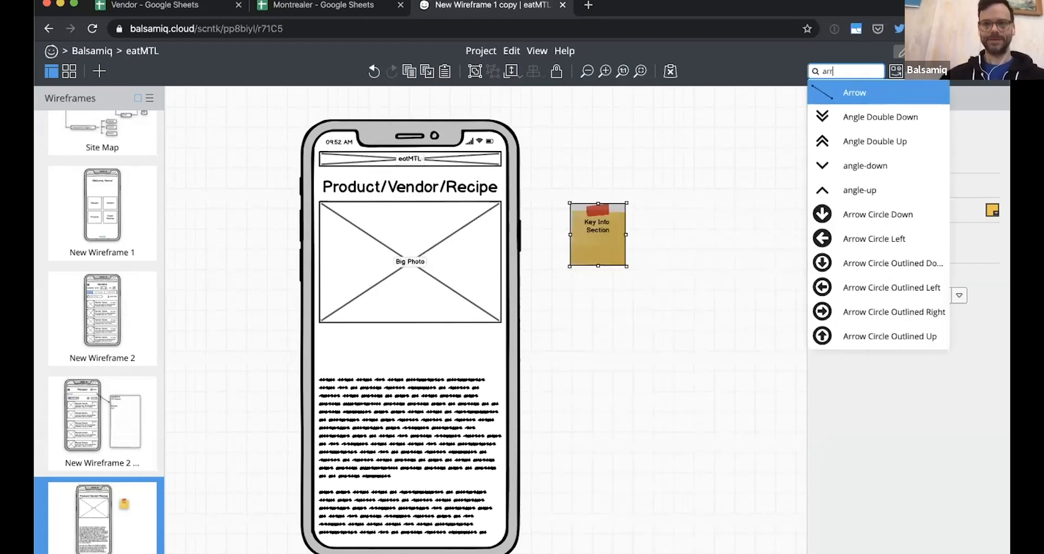
key("Return")
left_click_drag(290, 182, 481, 340)
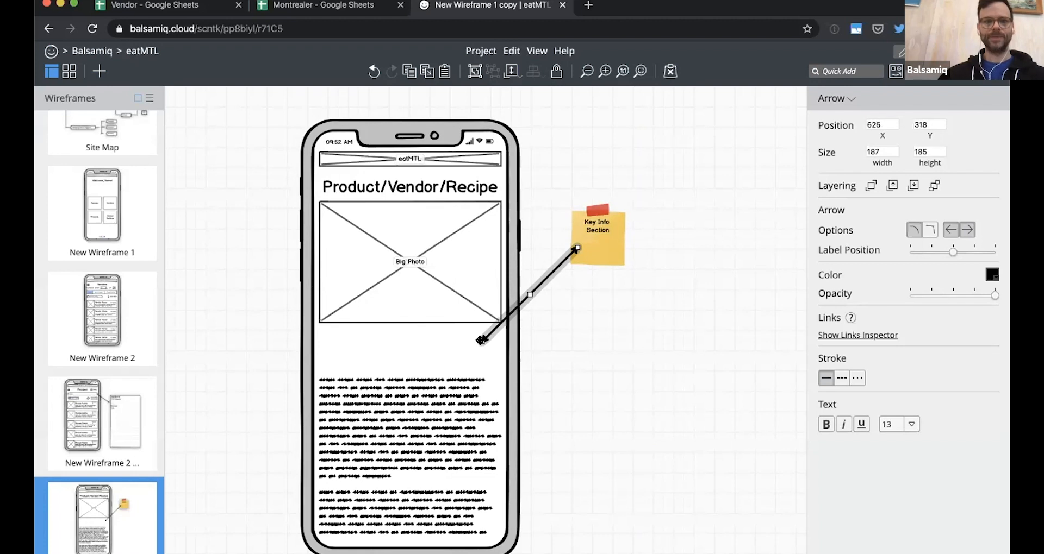
left_click(113, 323)
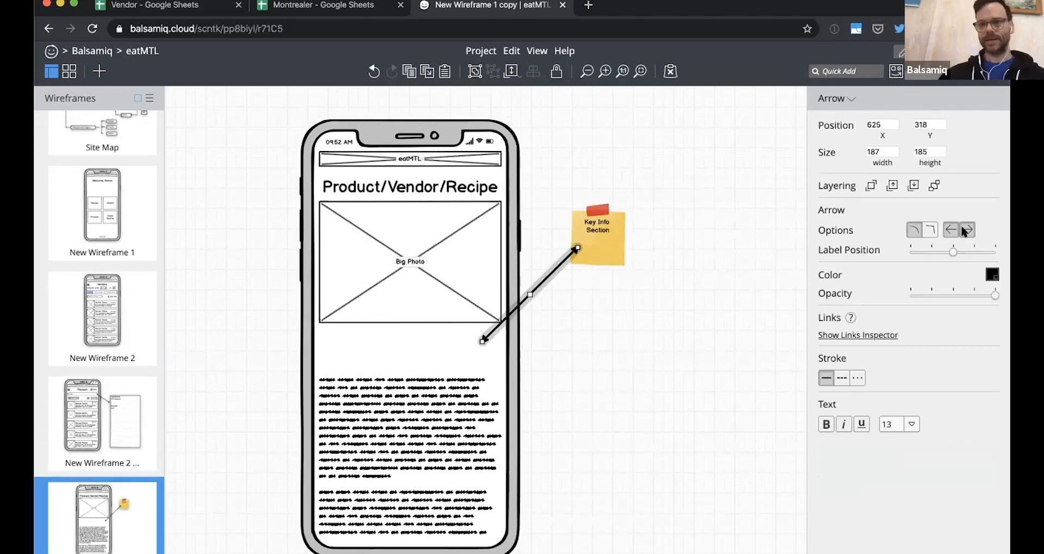
left_click(963, 231)
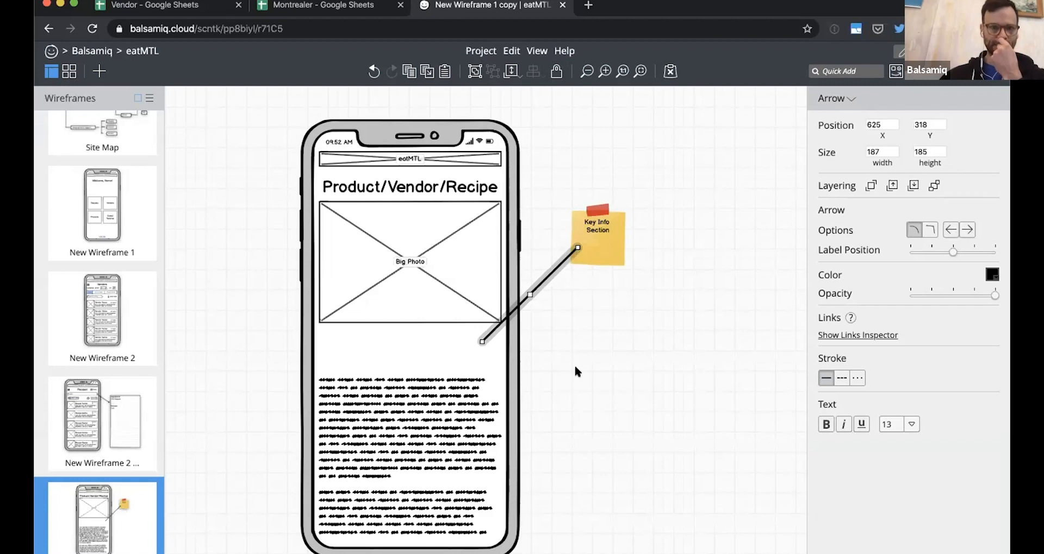
left_click(438, 342)
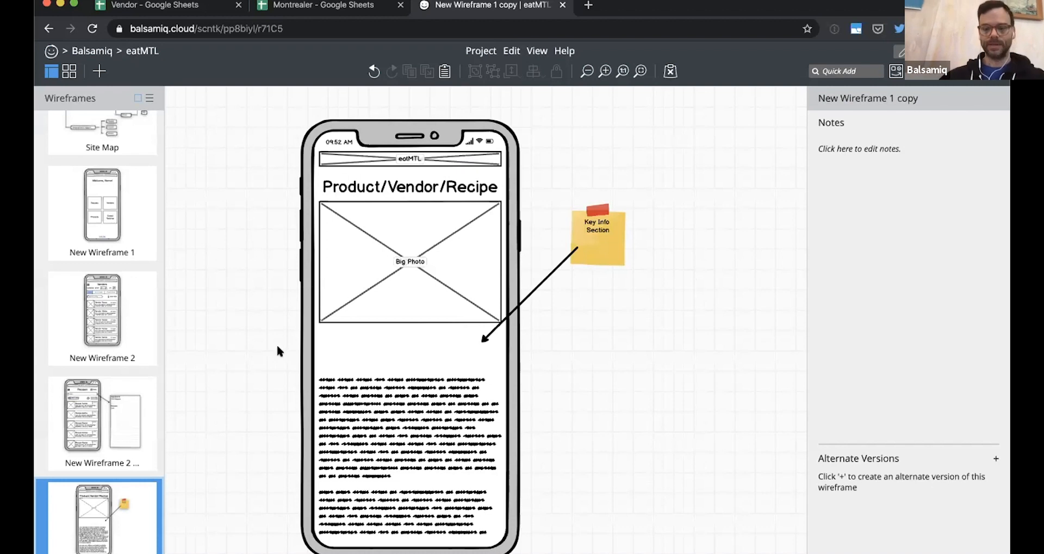
Add a medium hamburger menu icon before the Product/Vendor/Recipe title and pull in the title's starting edge to make room.
key("slash")
type("ham")
key("Return")
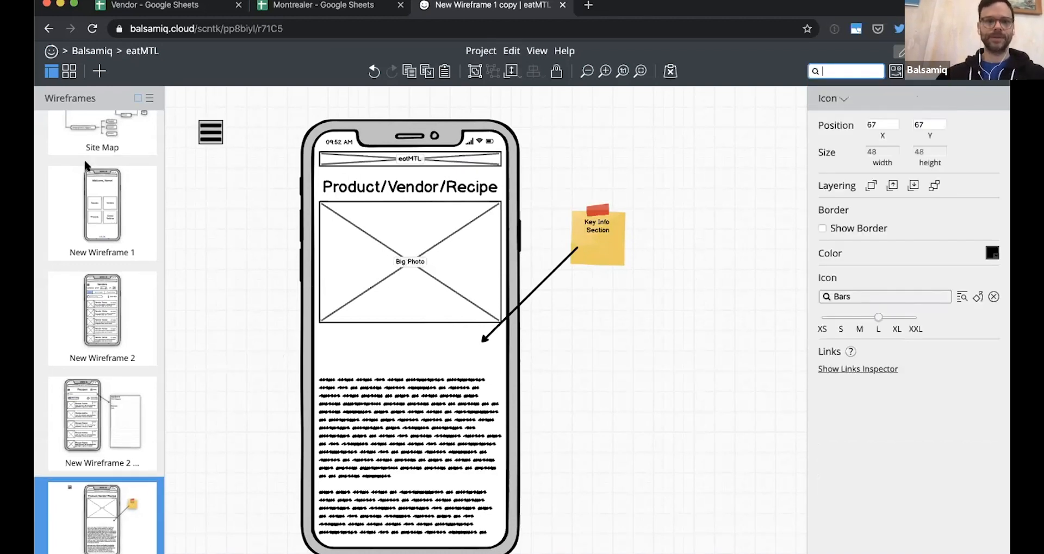
left_click(858, 319)
left_click_drag(216, 135, 344, 187)
left_click(333, 189)
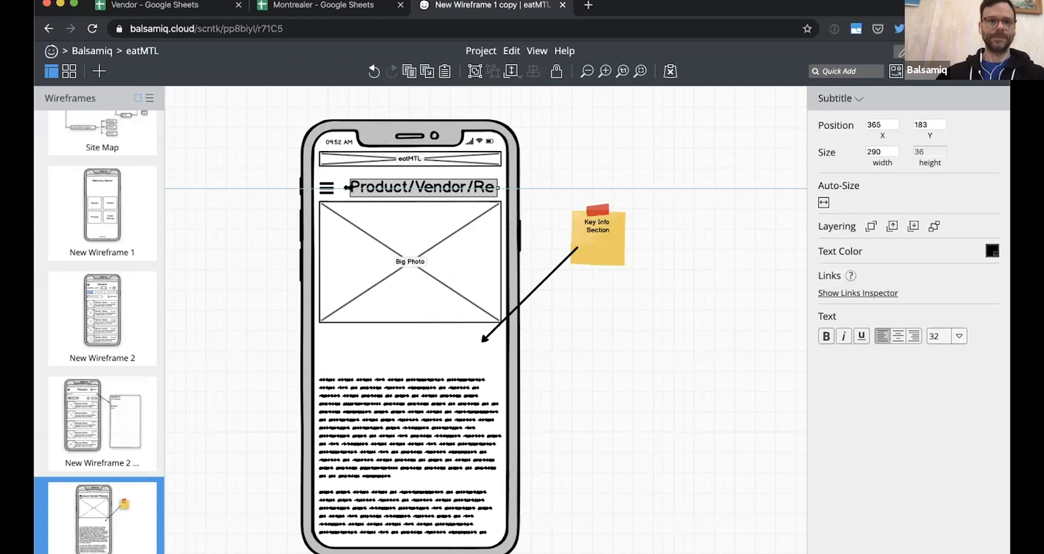
left_click(239, 230)
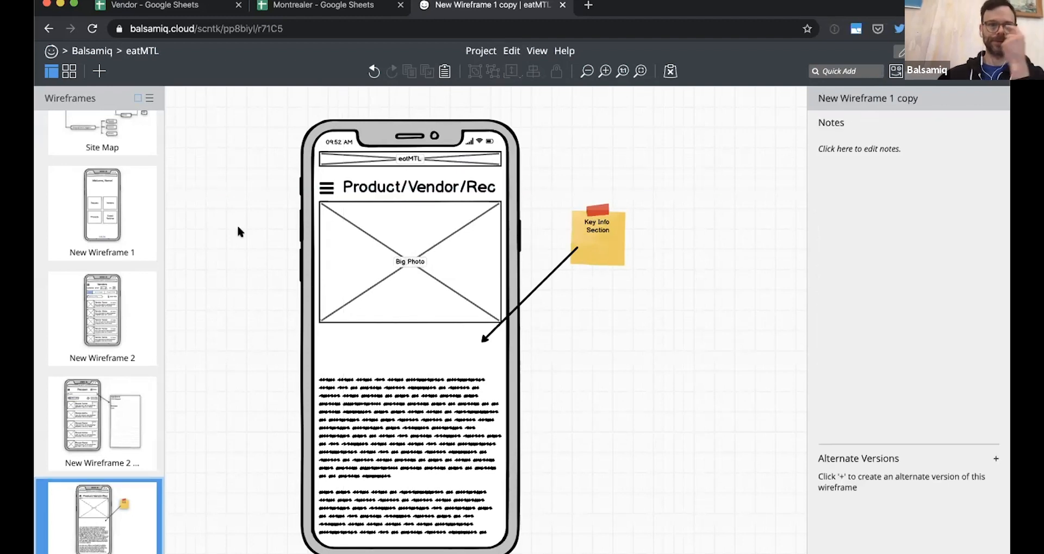